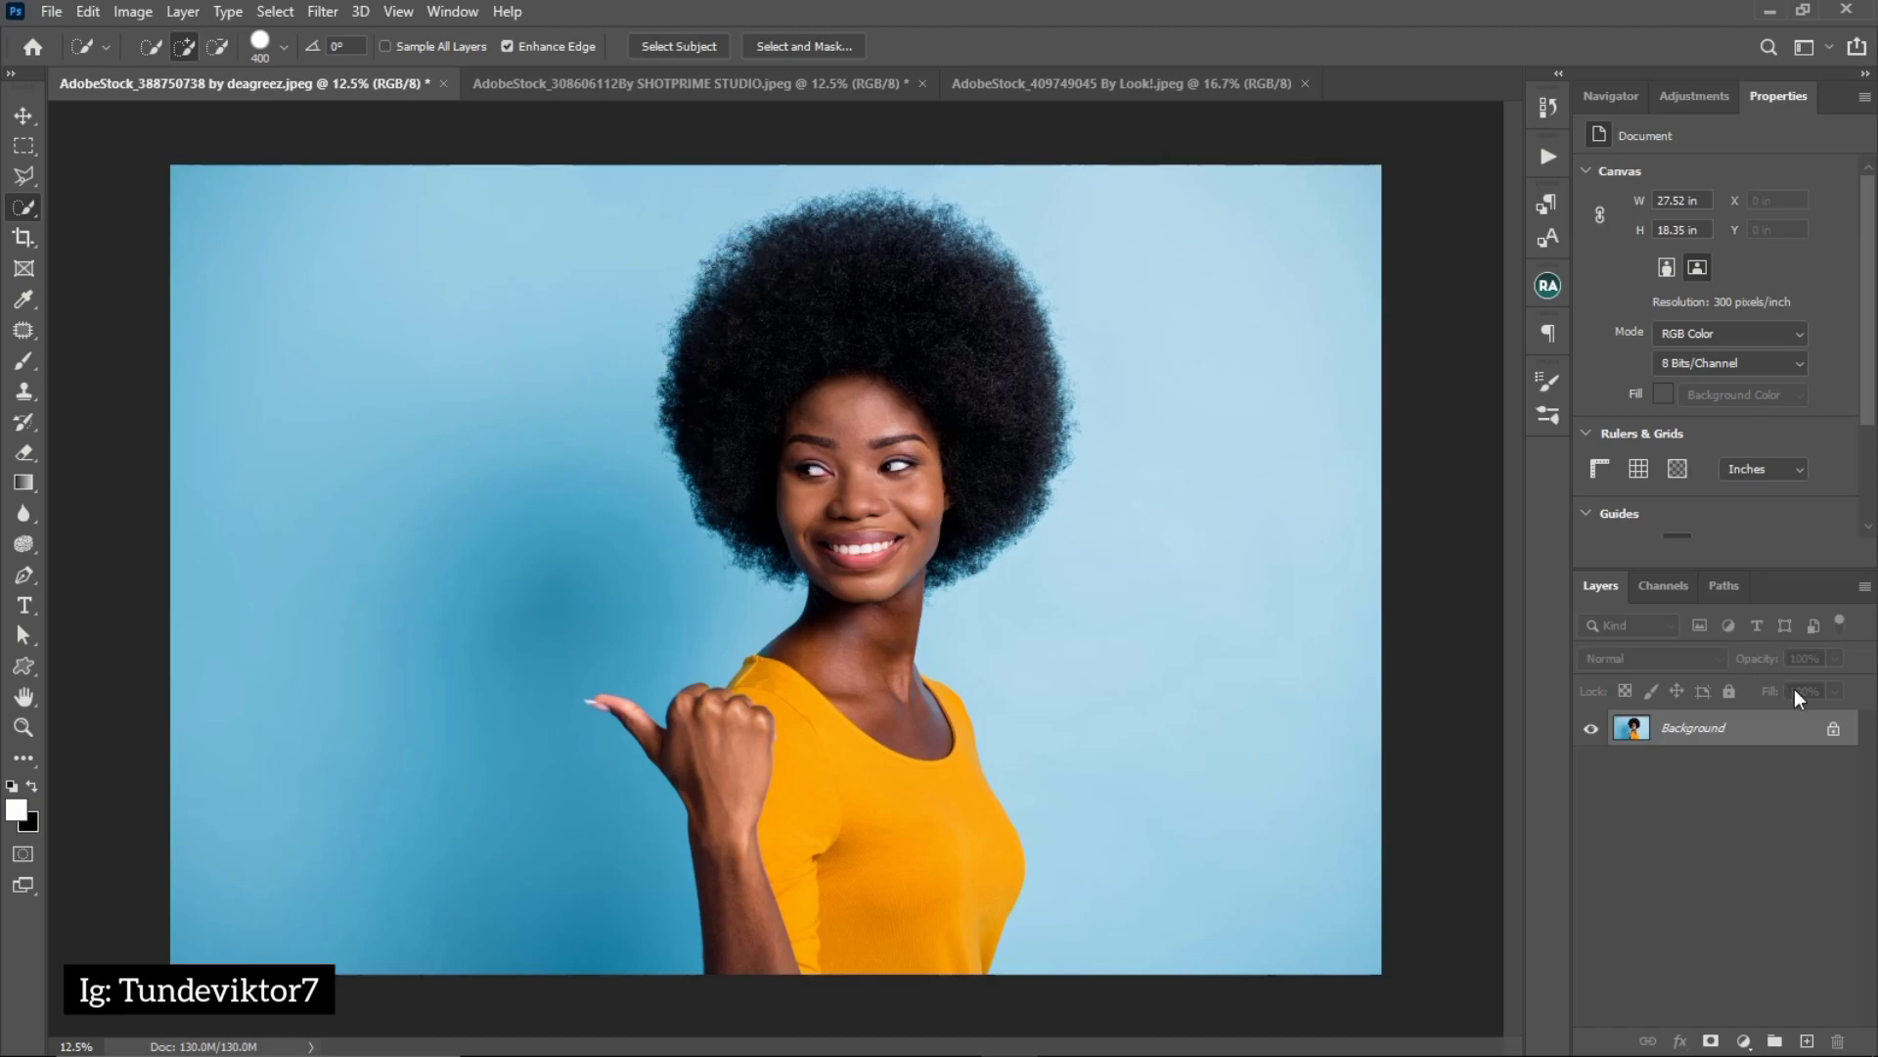
Unlock the Background layer of the woman's portrait and apply the Remove Background quick action
{"action": "left_click", "coordinate": [1833, 729]}
{"action": "left_click", "coordinate": [1833, 732]}
{"action": "left_click", "coordinate": [1833, 732]}
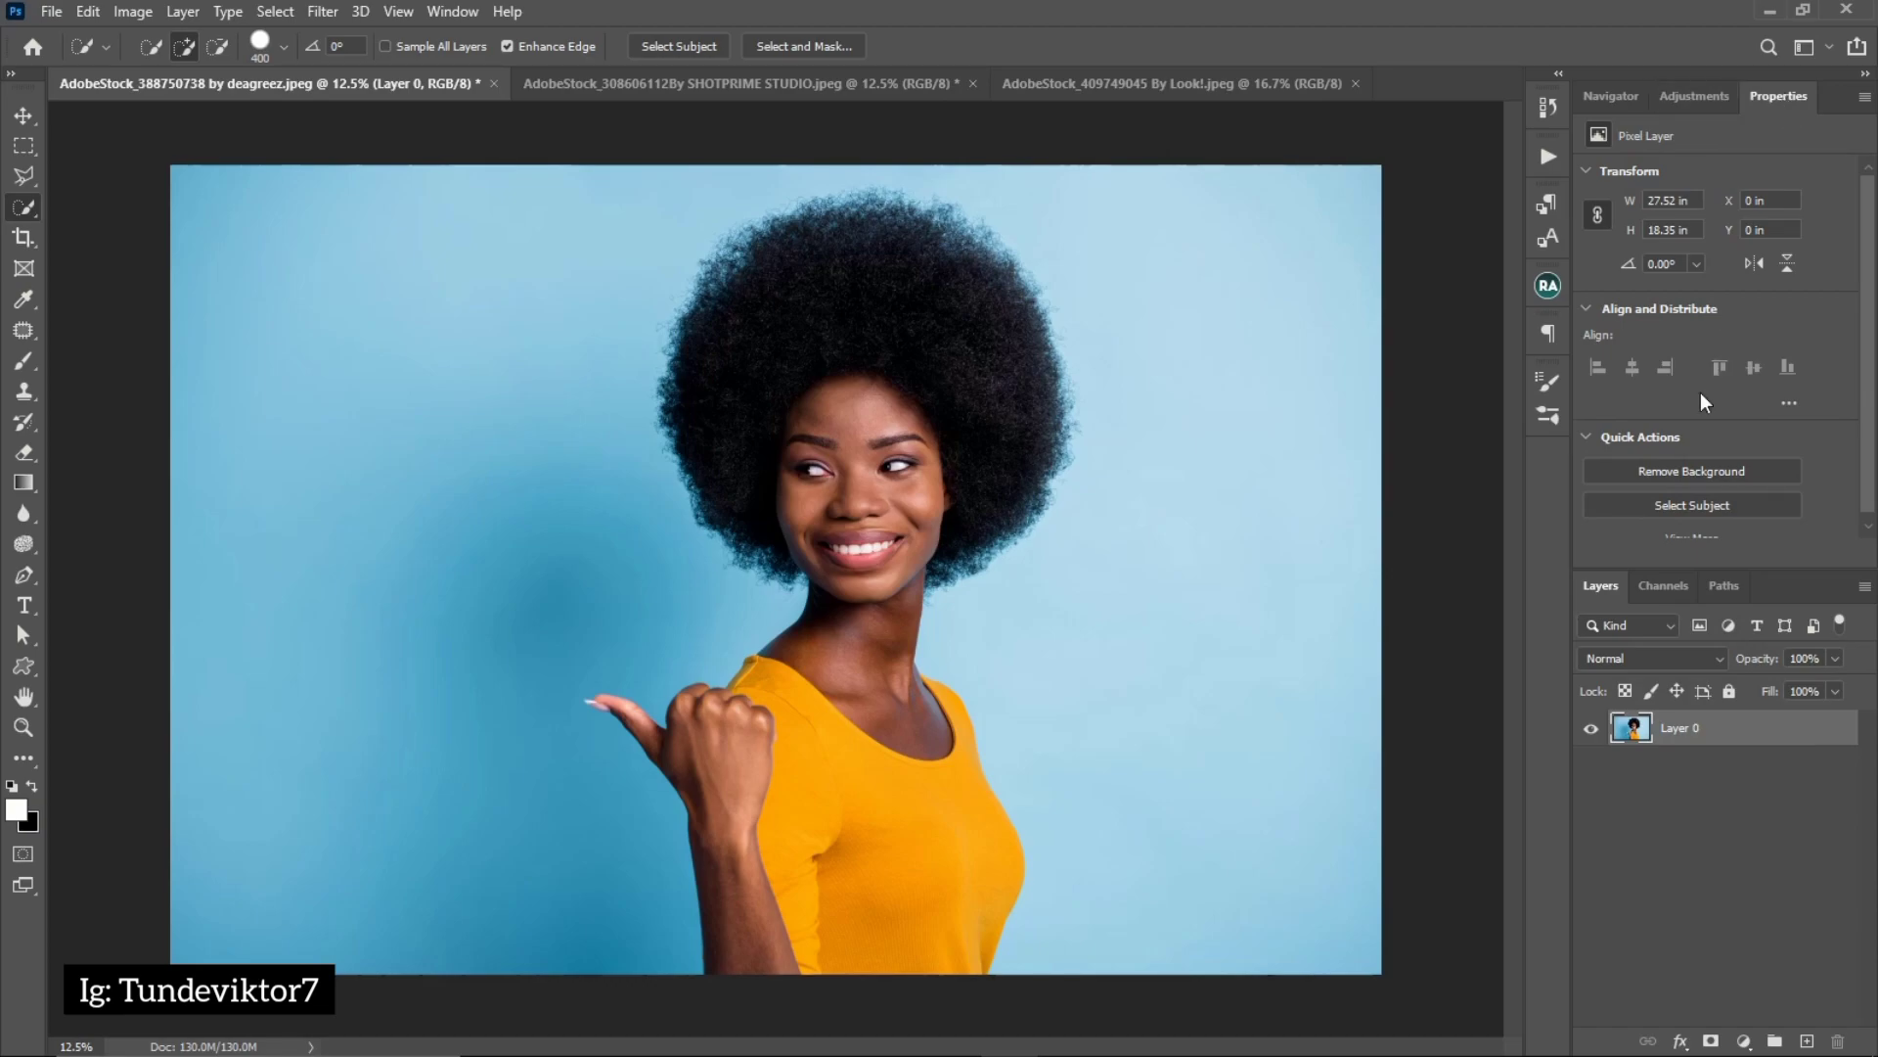
{"action": "left_click", "coordinate": [1641, 448]}
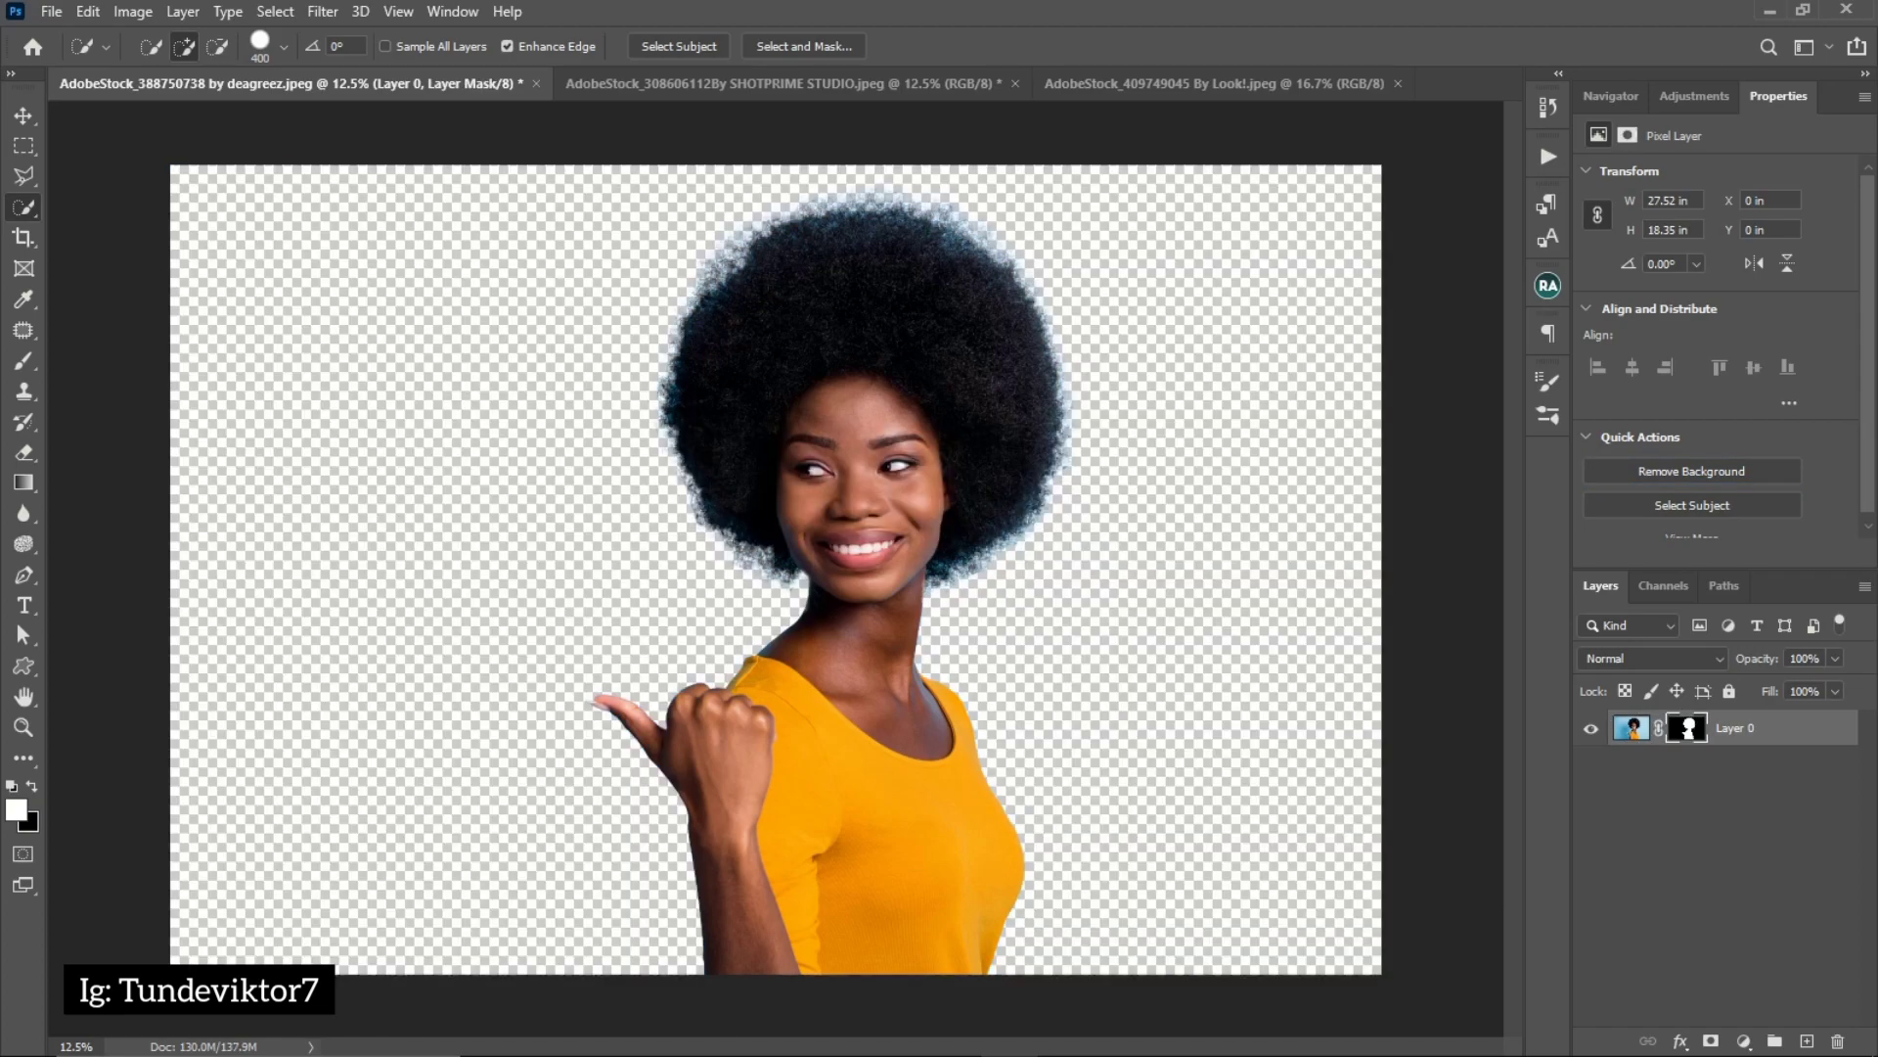
Examine the cutout's edges up close around the shirt, neck, face and hair
{"action": "key", "text": "z"}
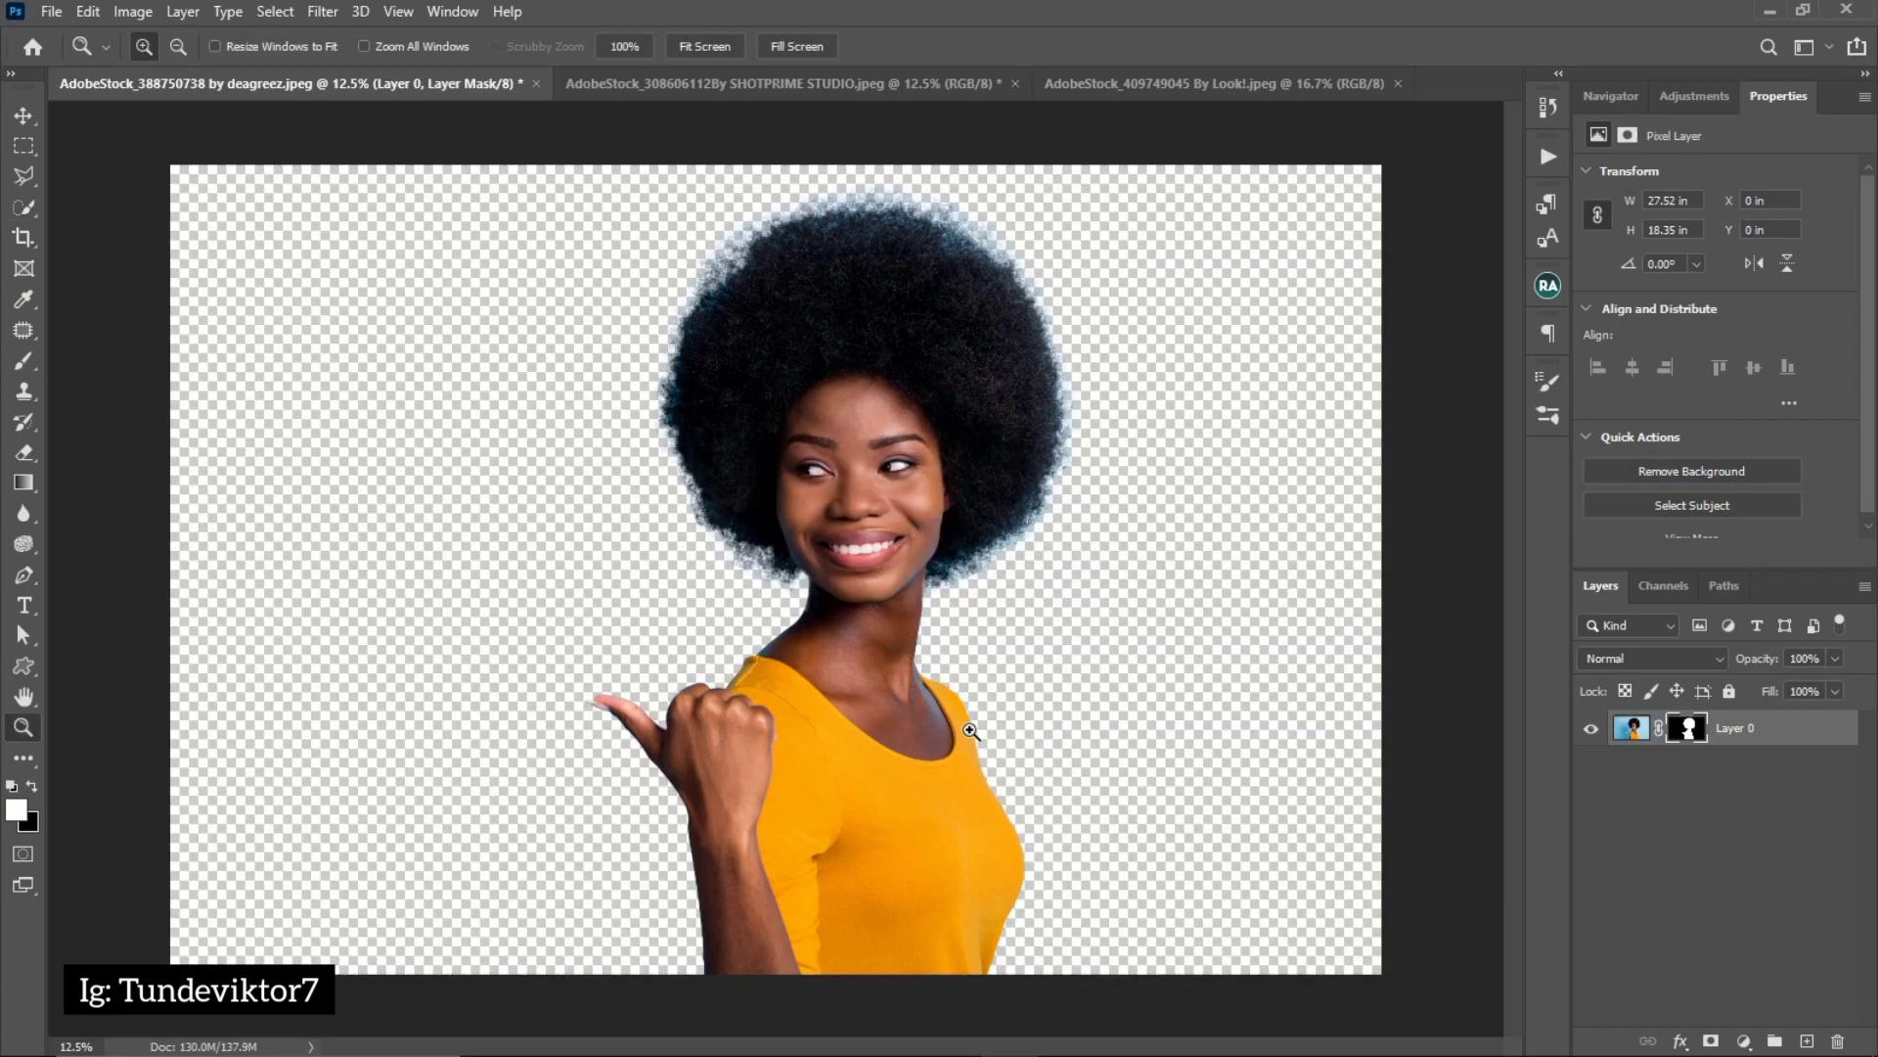
{"action": "left_click", "coordinate": [969, 730]}
{"action": "left_click", "coordinate": [971, 769]}
{"action": "left_click", "coordinate": [969, 769]}
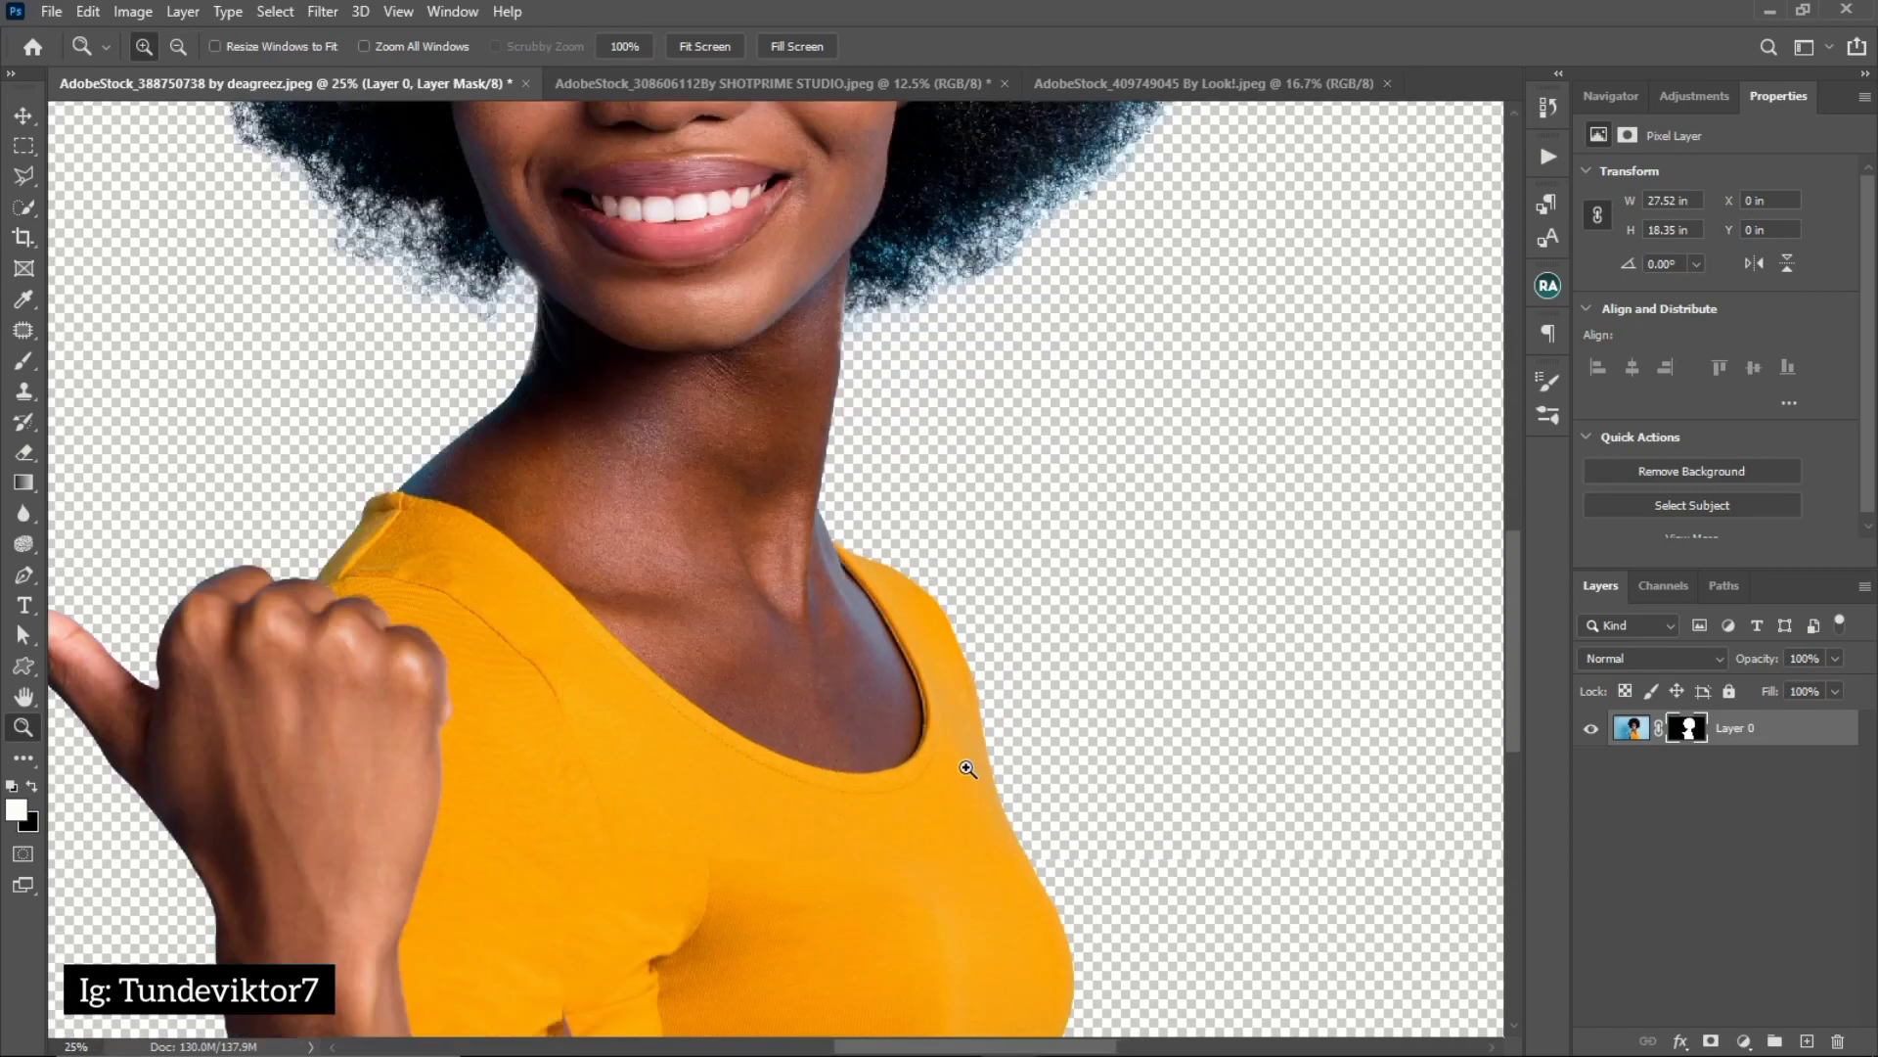
{"action": "key", "text": "w"}
{"action": "mouse_move", "coordinate": [994, 851]}
{"action": "left_mouse_down"}
{"action": "mouse_move", "coordinate": [977, 508]}
{"action": "mouse_move", "coordinate": [1104, 646]}
{"action": "mouse_move", "coordinate": [1135, 573]}
{"action": "left_mouse_up"}
{"action": "left_click_drag", "start_coordinate": [406, 499], "coordinate": [548, 768]}
{"action": "left_click_drag", "start_coordinate": [497, 528], "coordinate": [440, 816]}
{"action": "left_click_drag", "start_coordinate": [650, 432], "coordinate": [607, 654]}
{"action": "left_click_drag", "start_coordinate": [571, 361], "coordinate": [575, 600]}
{"action": "key", "text": "z"}
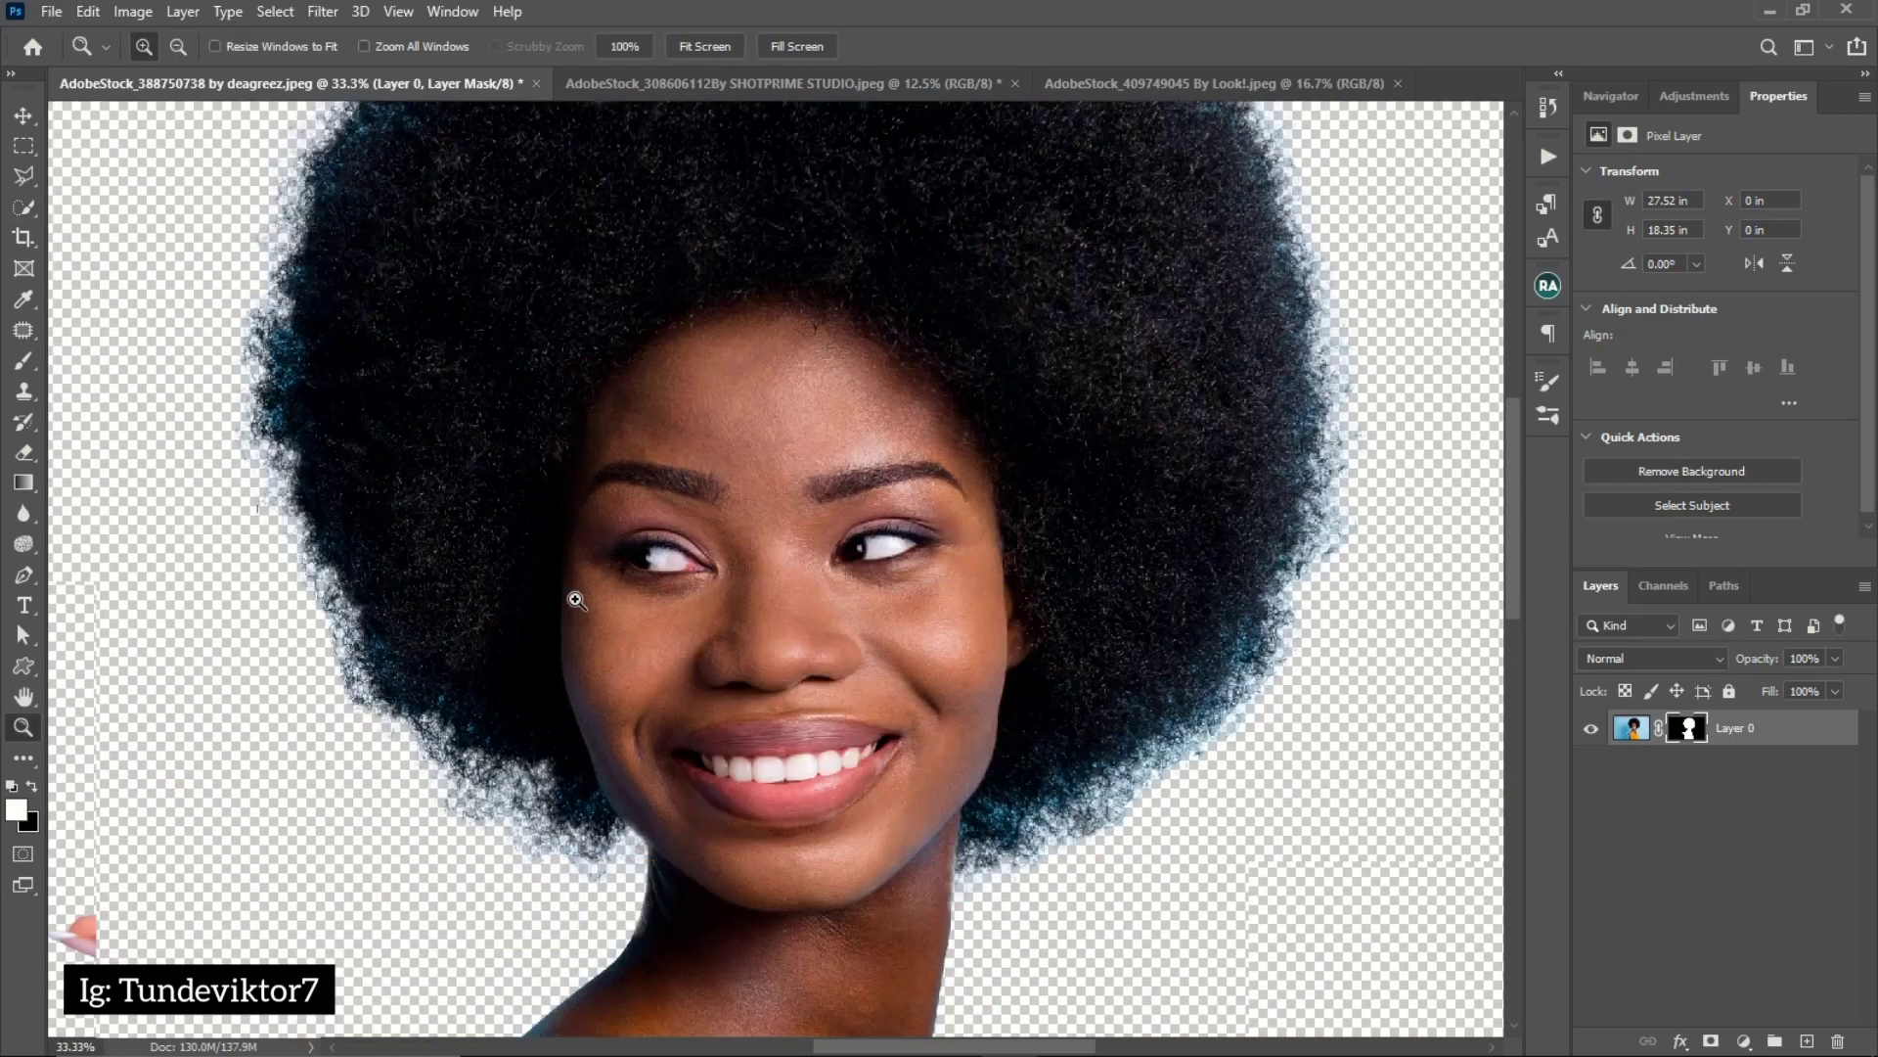
{"action": "left_click", "coordinate": [519, 567], "text": "alt"}
{"action": "left_click", "coordinate": [509, 545], "text": "alt"}
{"action": "key", "text": "w"}
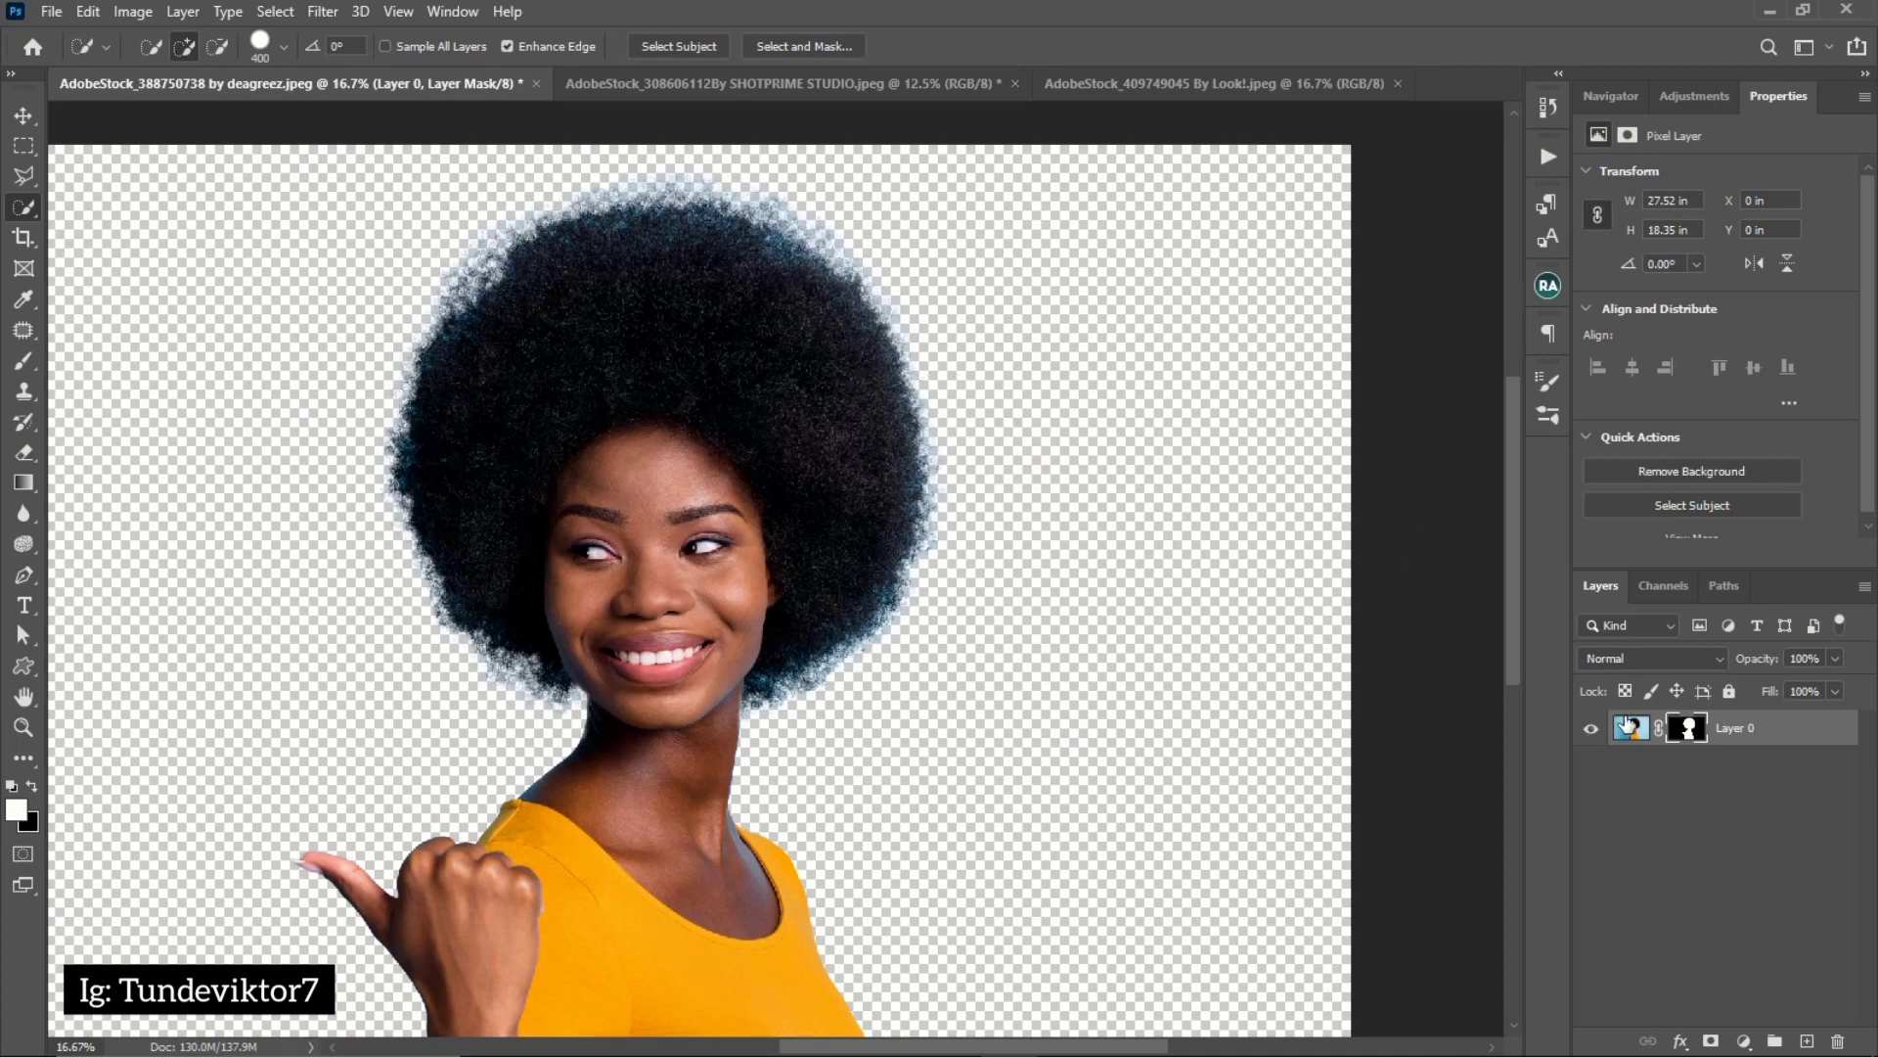
Compare the cutout with the original photo by disabling and re-enabling the layer mask, and inspect the hair and body edges
{"action": "left_click", "coordinate": [1688, 732], "text": "shift"}
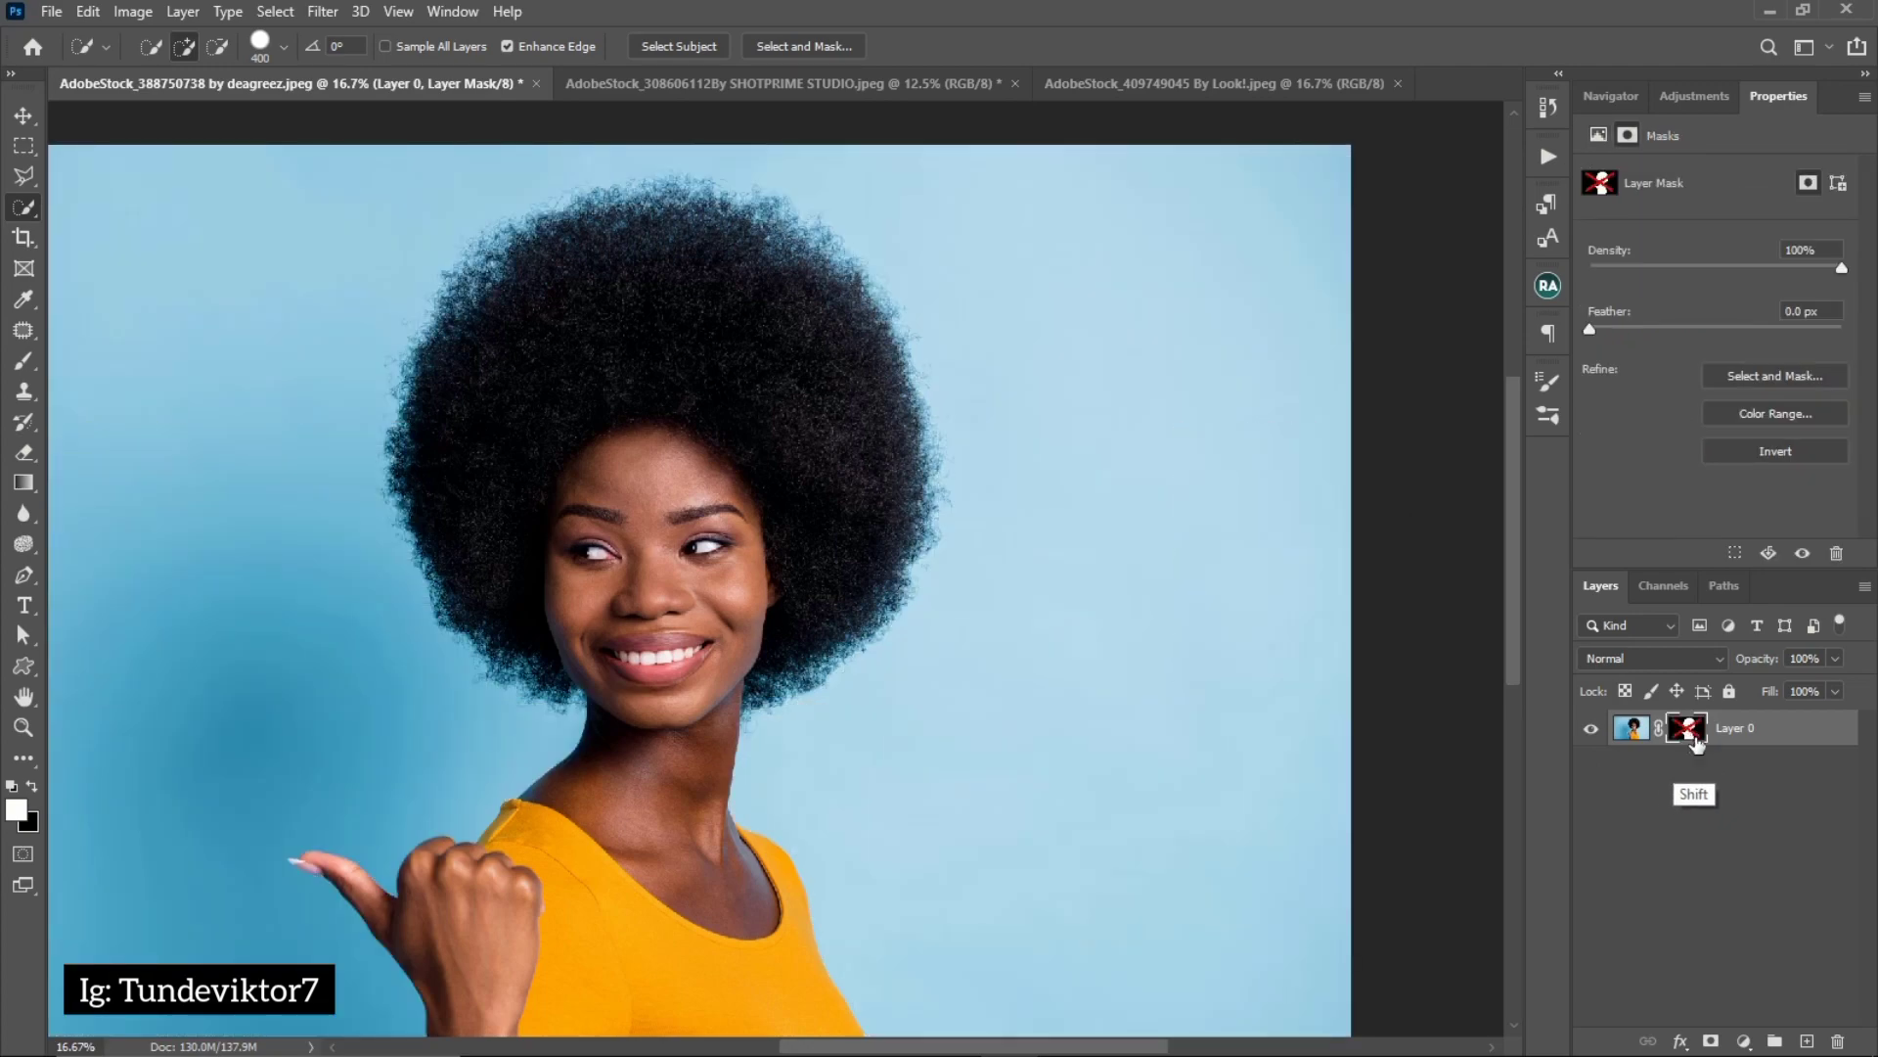
{"action": "left_click", "coordinate": [1687, 732], "text": "shift"}
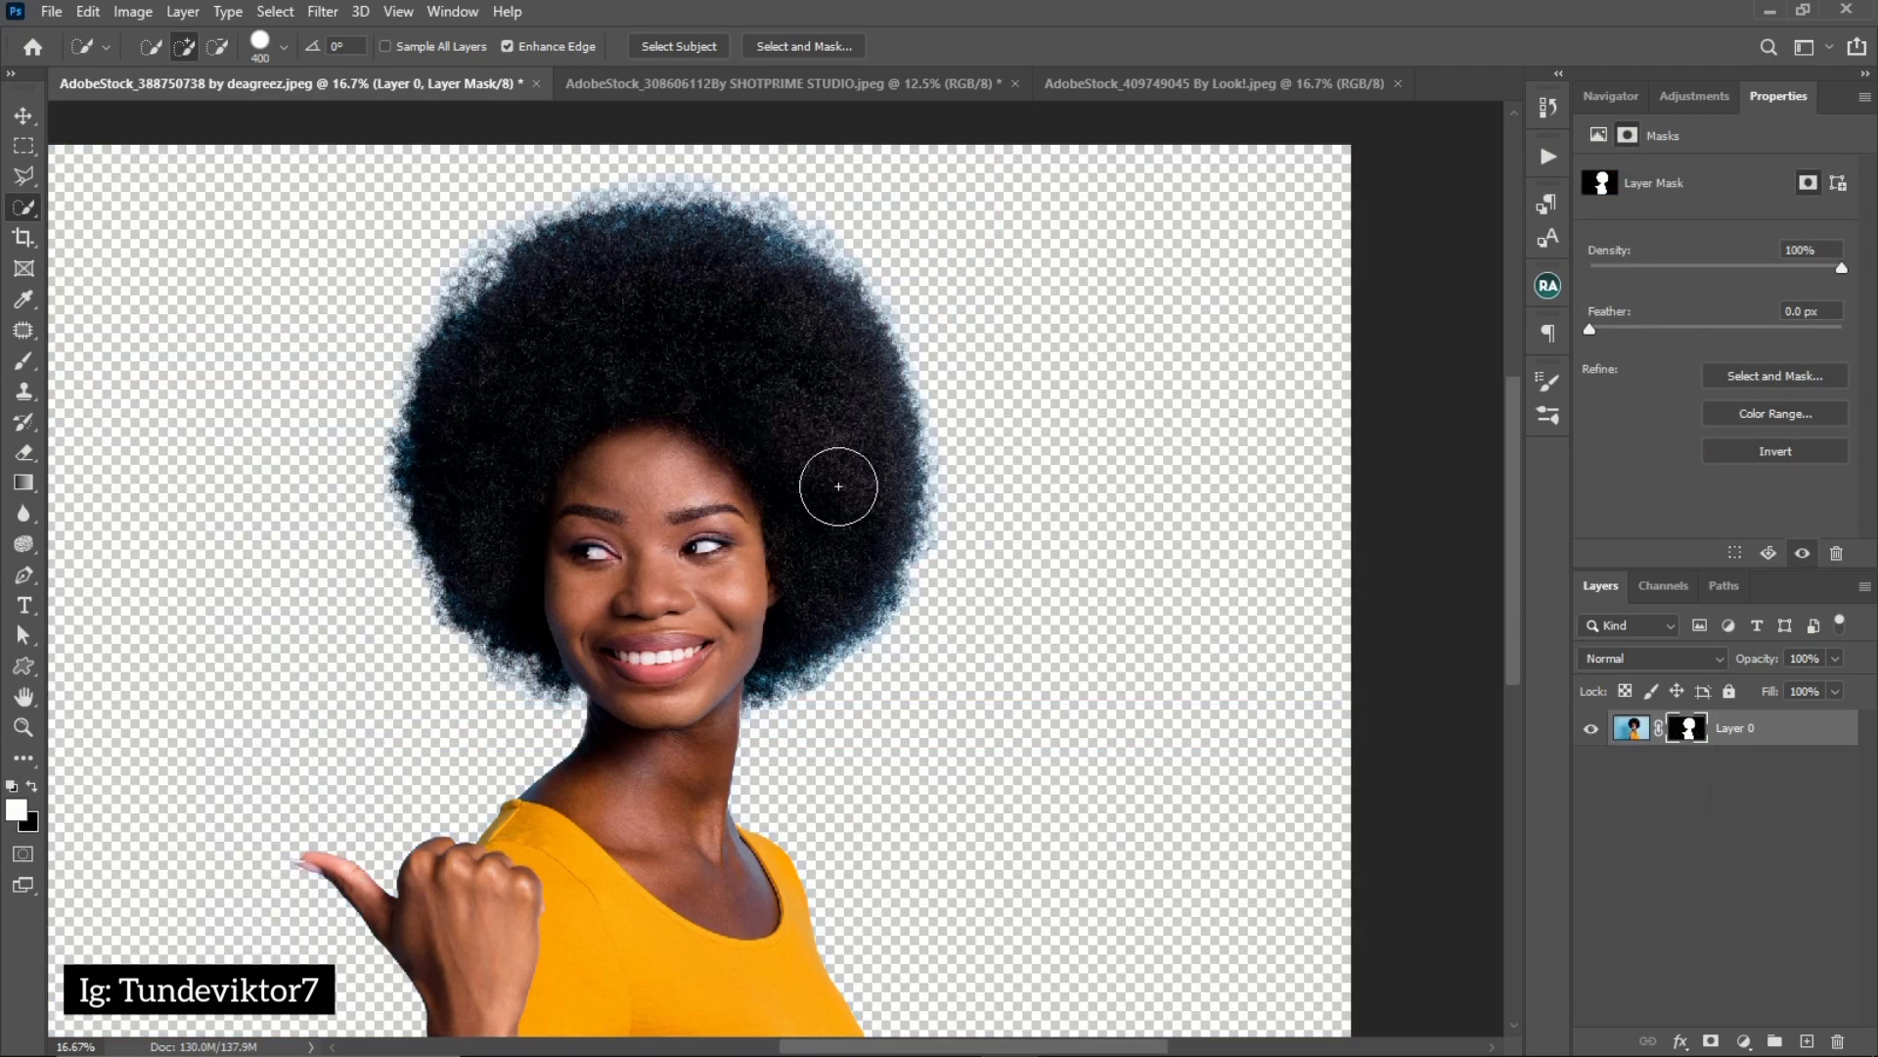
{"action": "key", "text": "z"}
{"action": "left_click", "coordinate": [677, 640]}
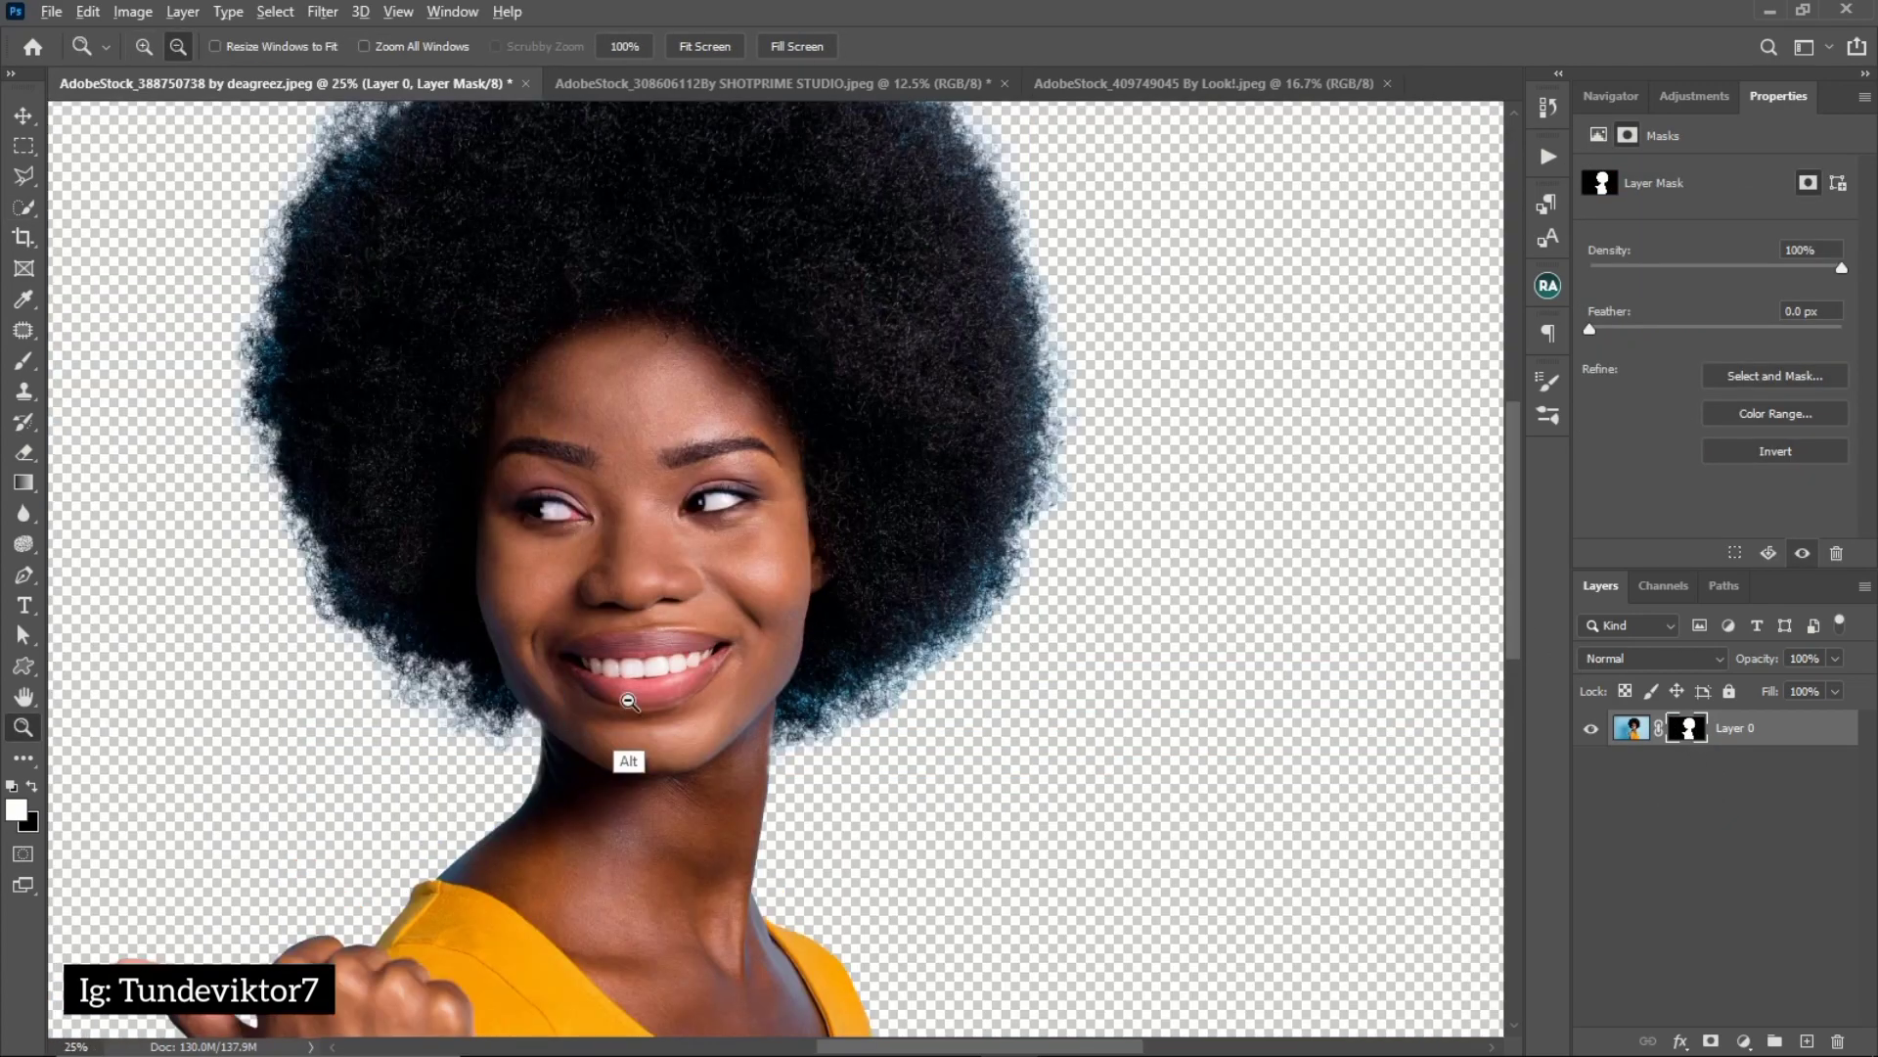
{"action": "left_click", "coordinate": [620, 763], "text": "alt"}
{"action": "left_click", "coordinate": [630, 711], "text": "alt"}
{"action": "left_click", "coordinate": [630, 711]}
{"action": "key", "text": "w"}
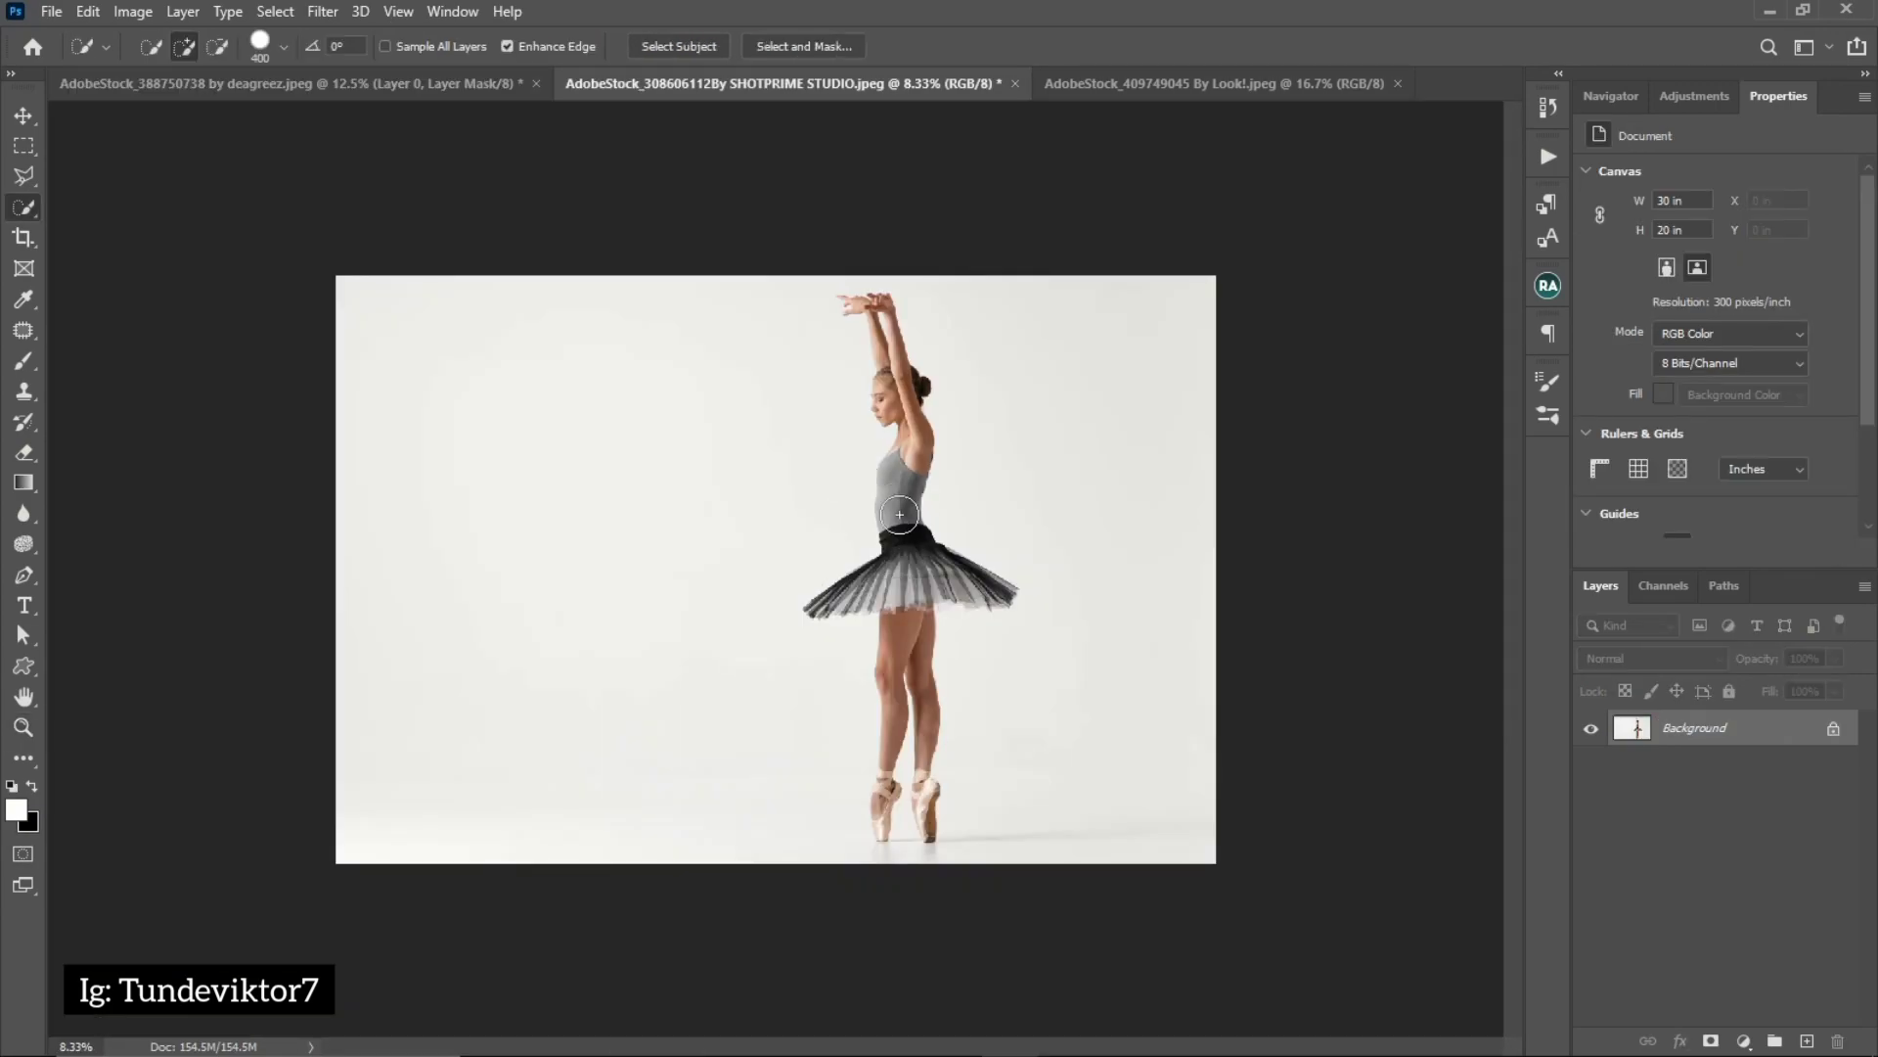
Switch to the ballerina photo and unlock its Background layer
{"action": "key", "text": "z"}
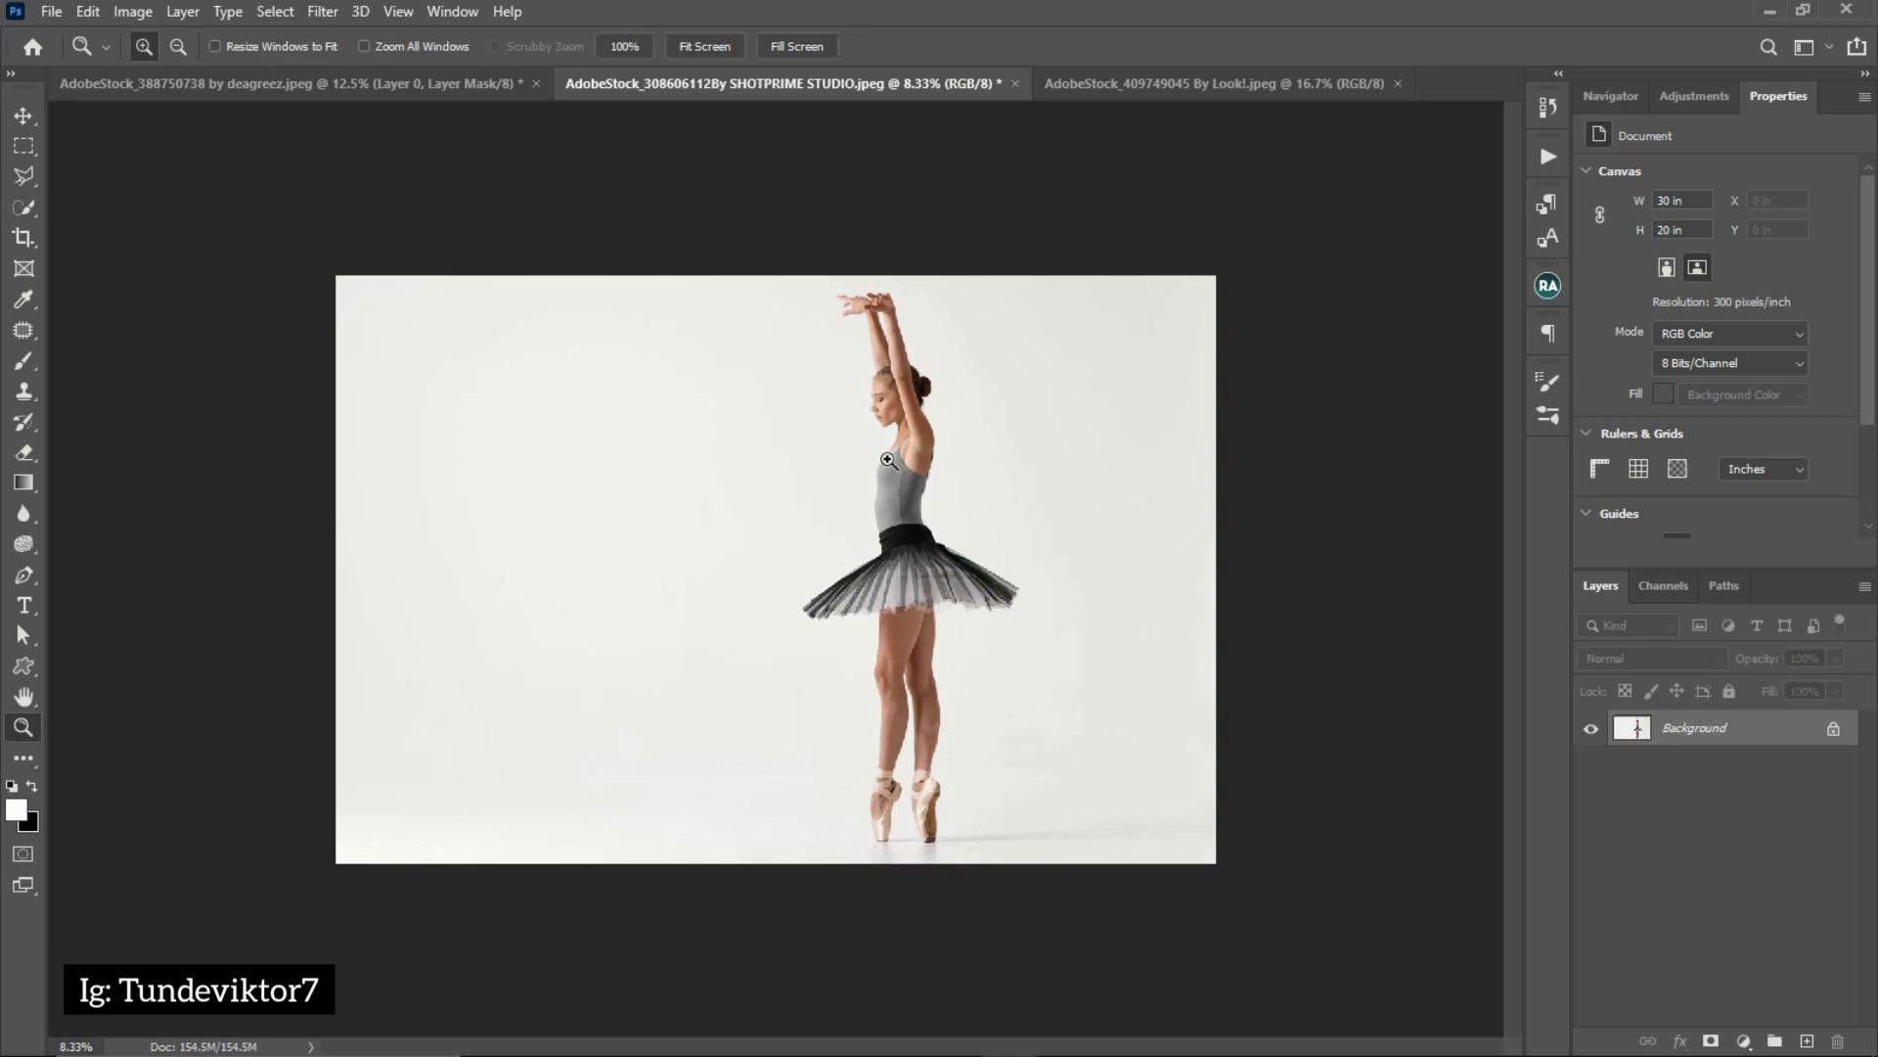
{"action": "left_click", "coordinate": [902, 409]}
{"action": "left_click", "coordinate": [888, 516], "text": "alt"}
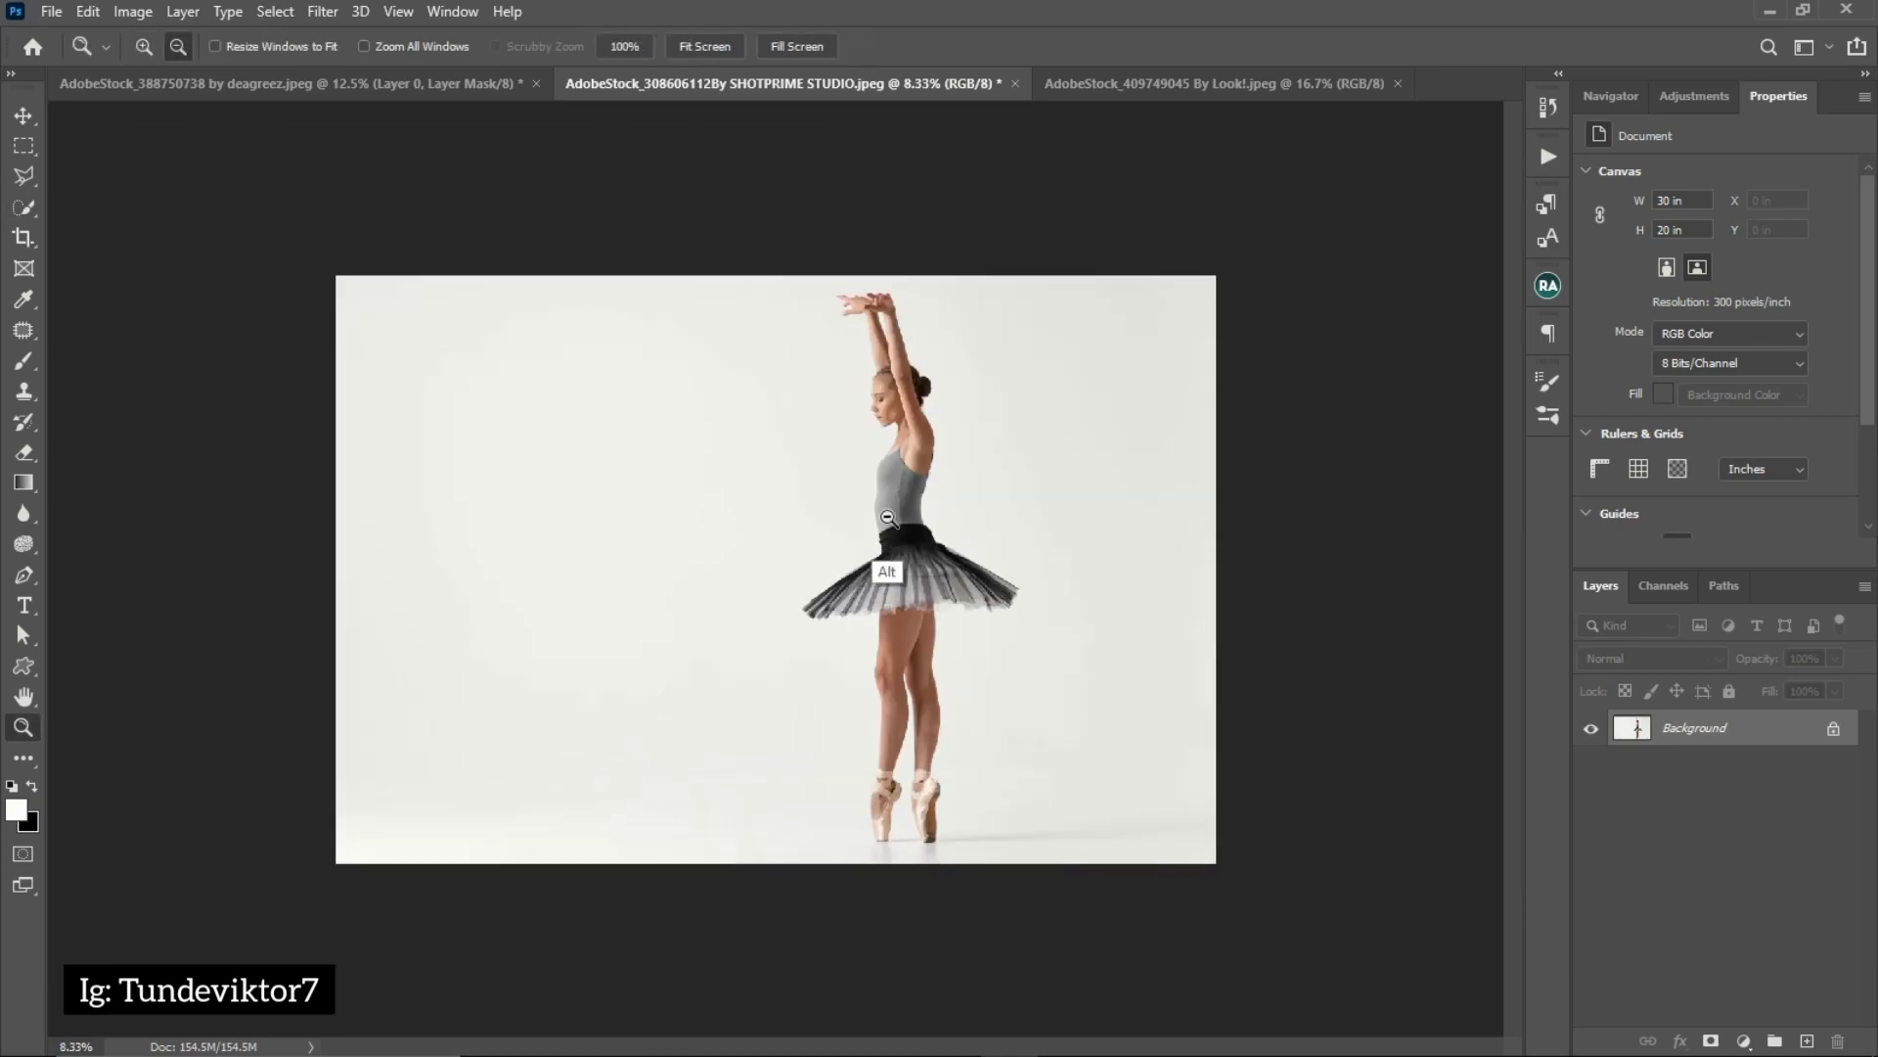
{"action": "key", "text": "w"}
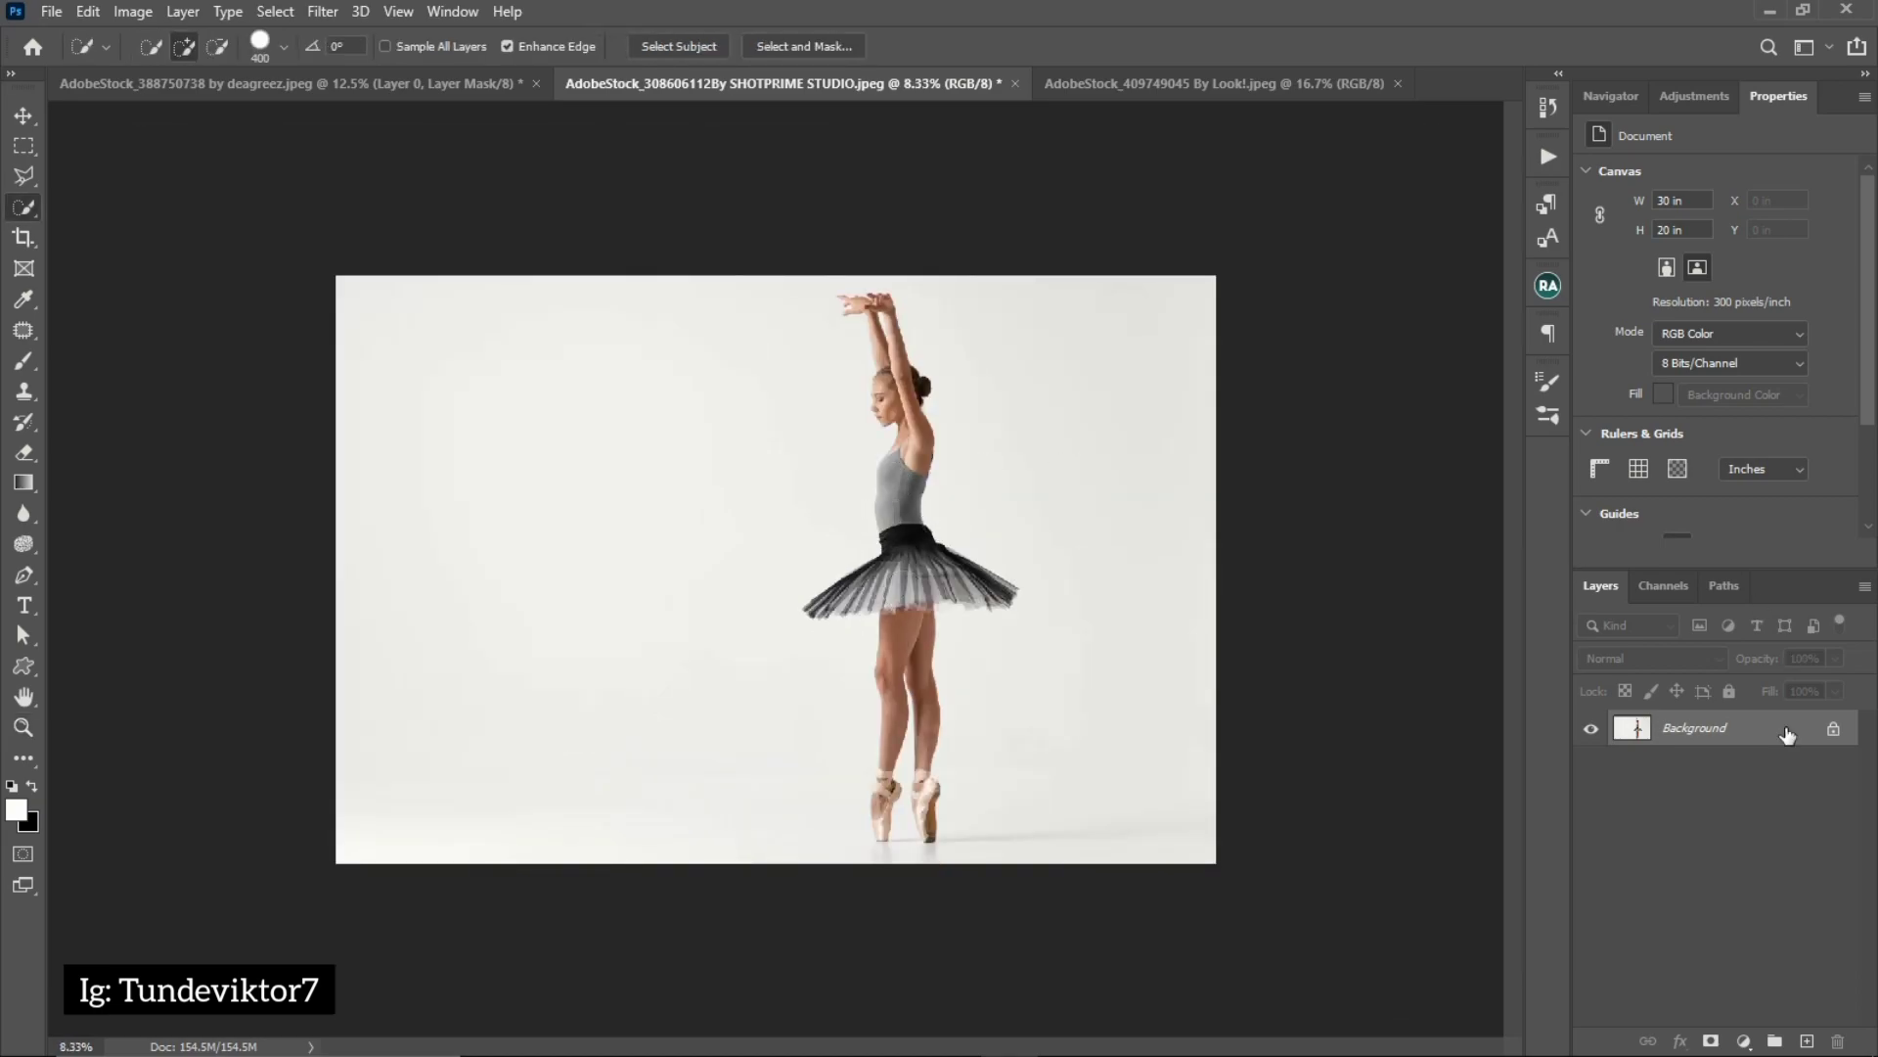
{"action": "left_click", "coordinate": [1836, 732]}
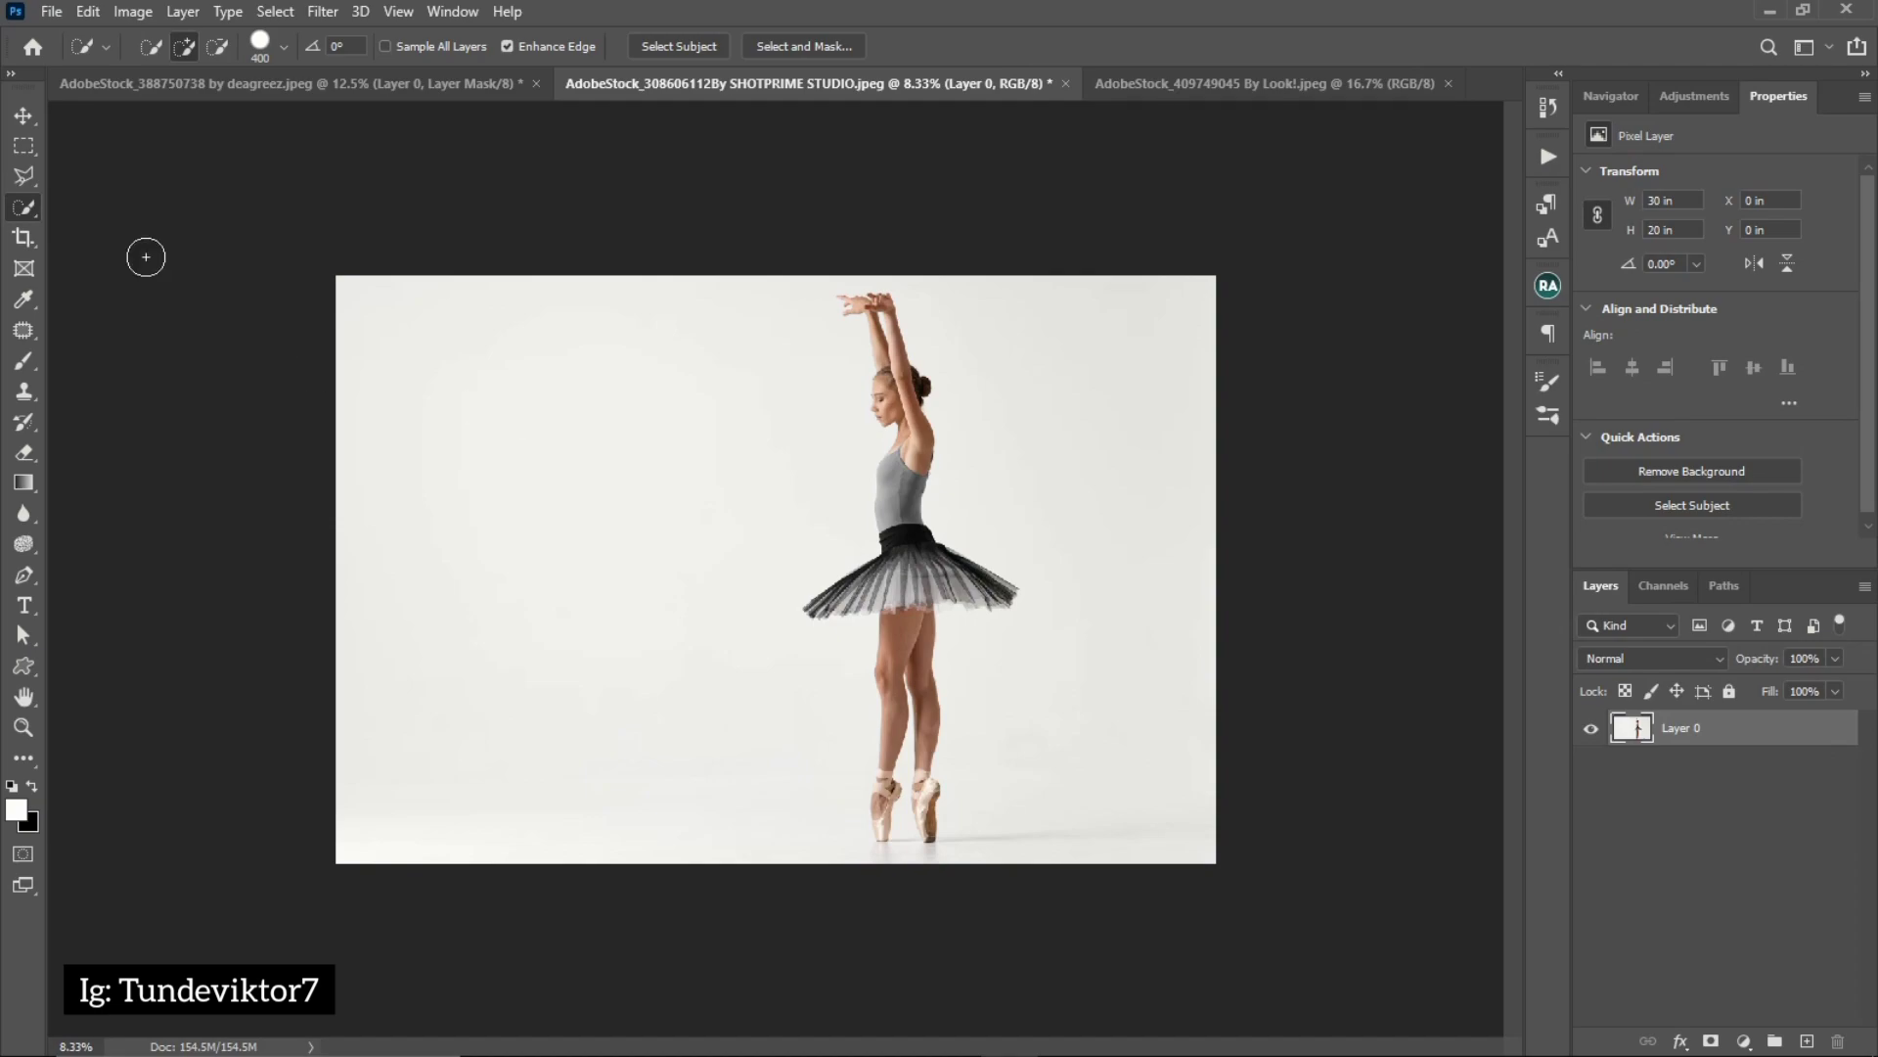
Select the ballerina with Select Subject and mask out the background with a layer mask
{"action": "left_click", "coordinate": [684, 46]}
{"action": "key", "text": "z"}
{"action": "left_click", "coordinate": [890, 379]}
{"action": "key", "text": "w"}
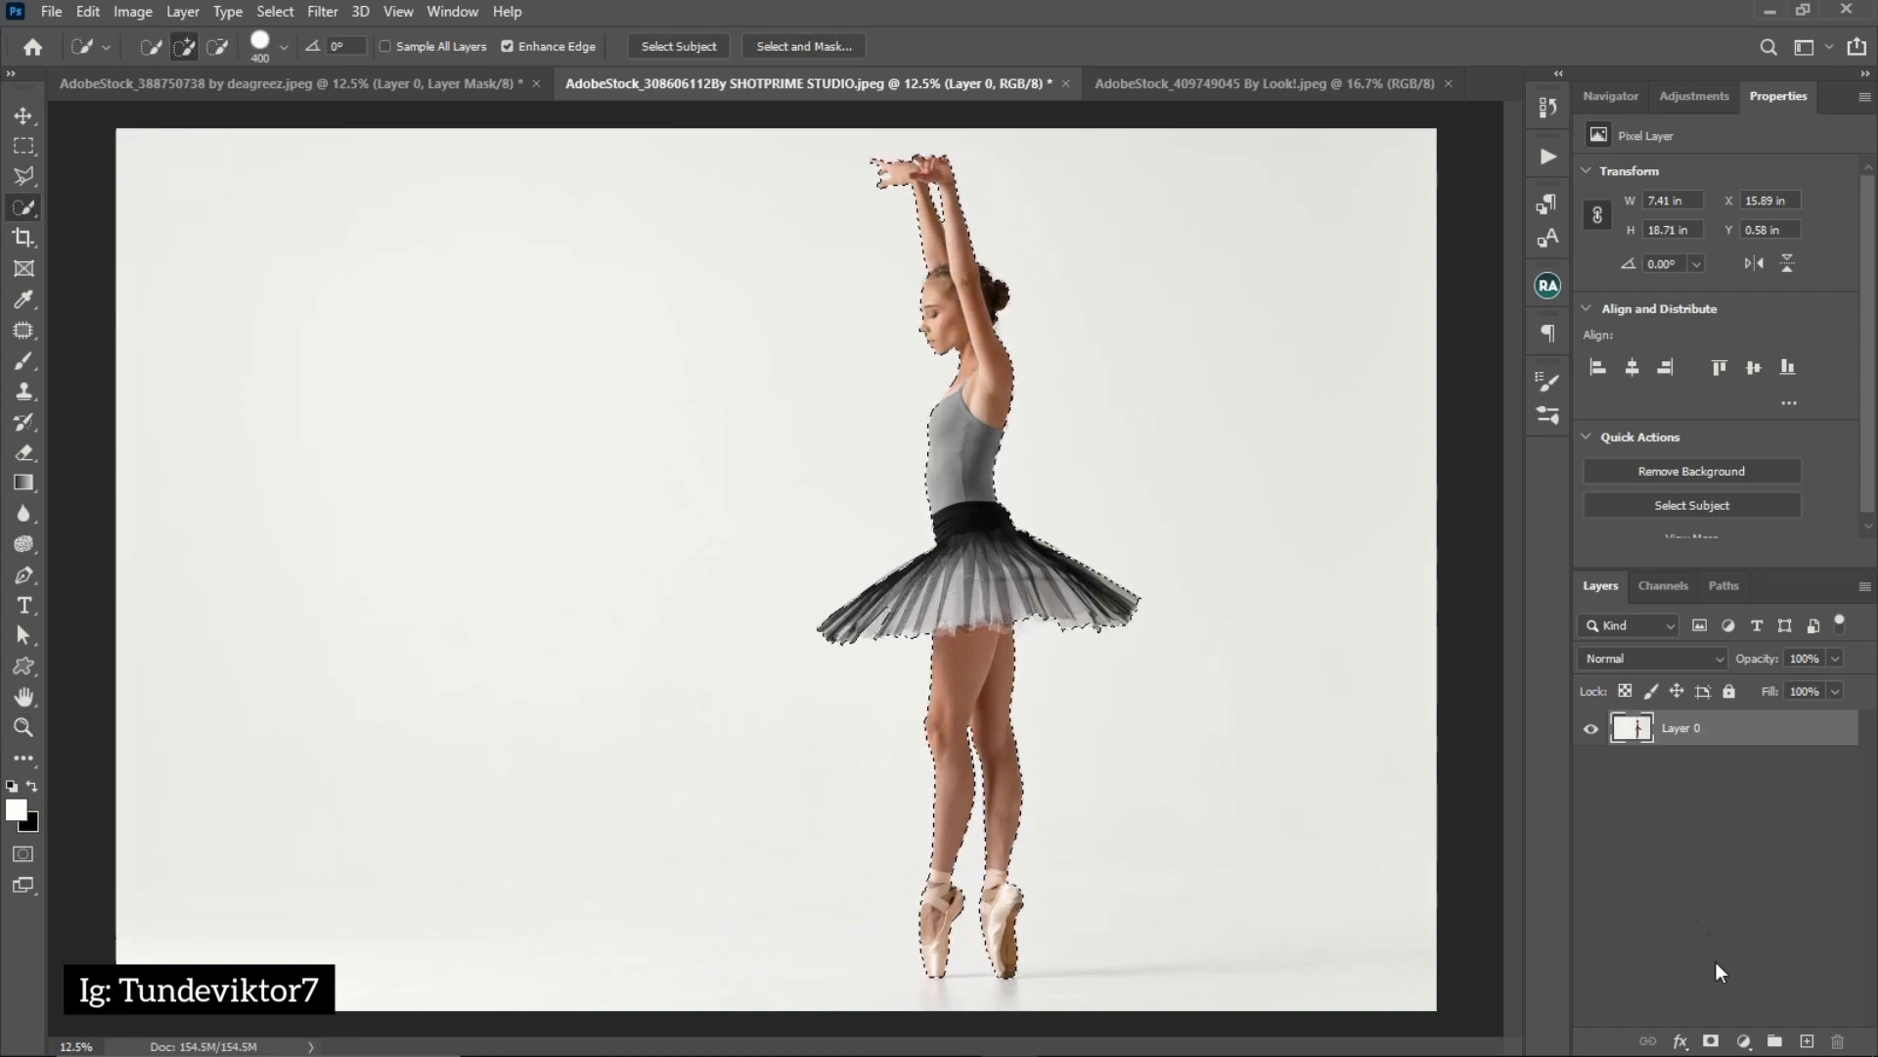
{"action": "left_click", "coordinate": [1710, 1042]}
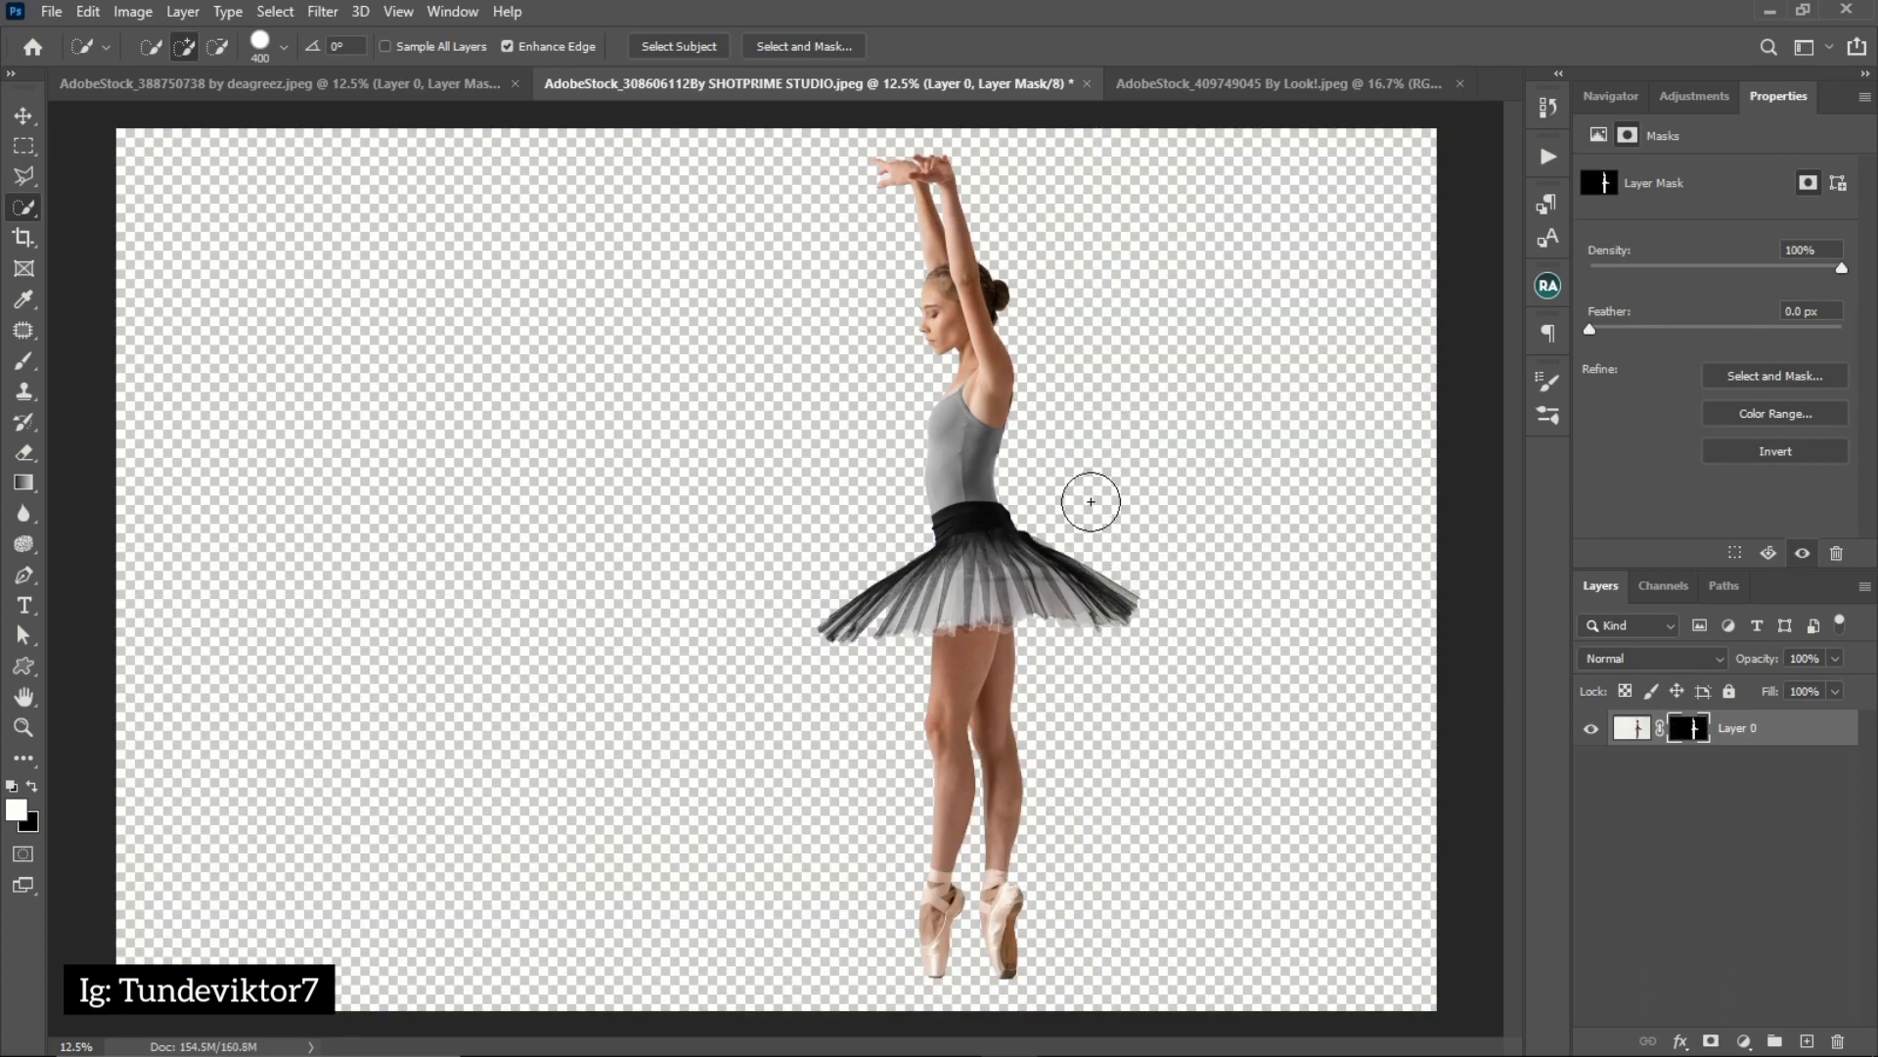
Add a Solid Color fill layer in dark grey 323131 and place it beneath the ballerina layer
{"action": "key", "text": "z"}
{"action": "left_click", "coordinate": [954, 313]}
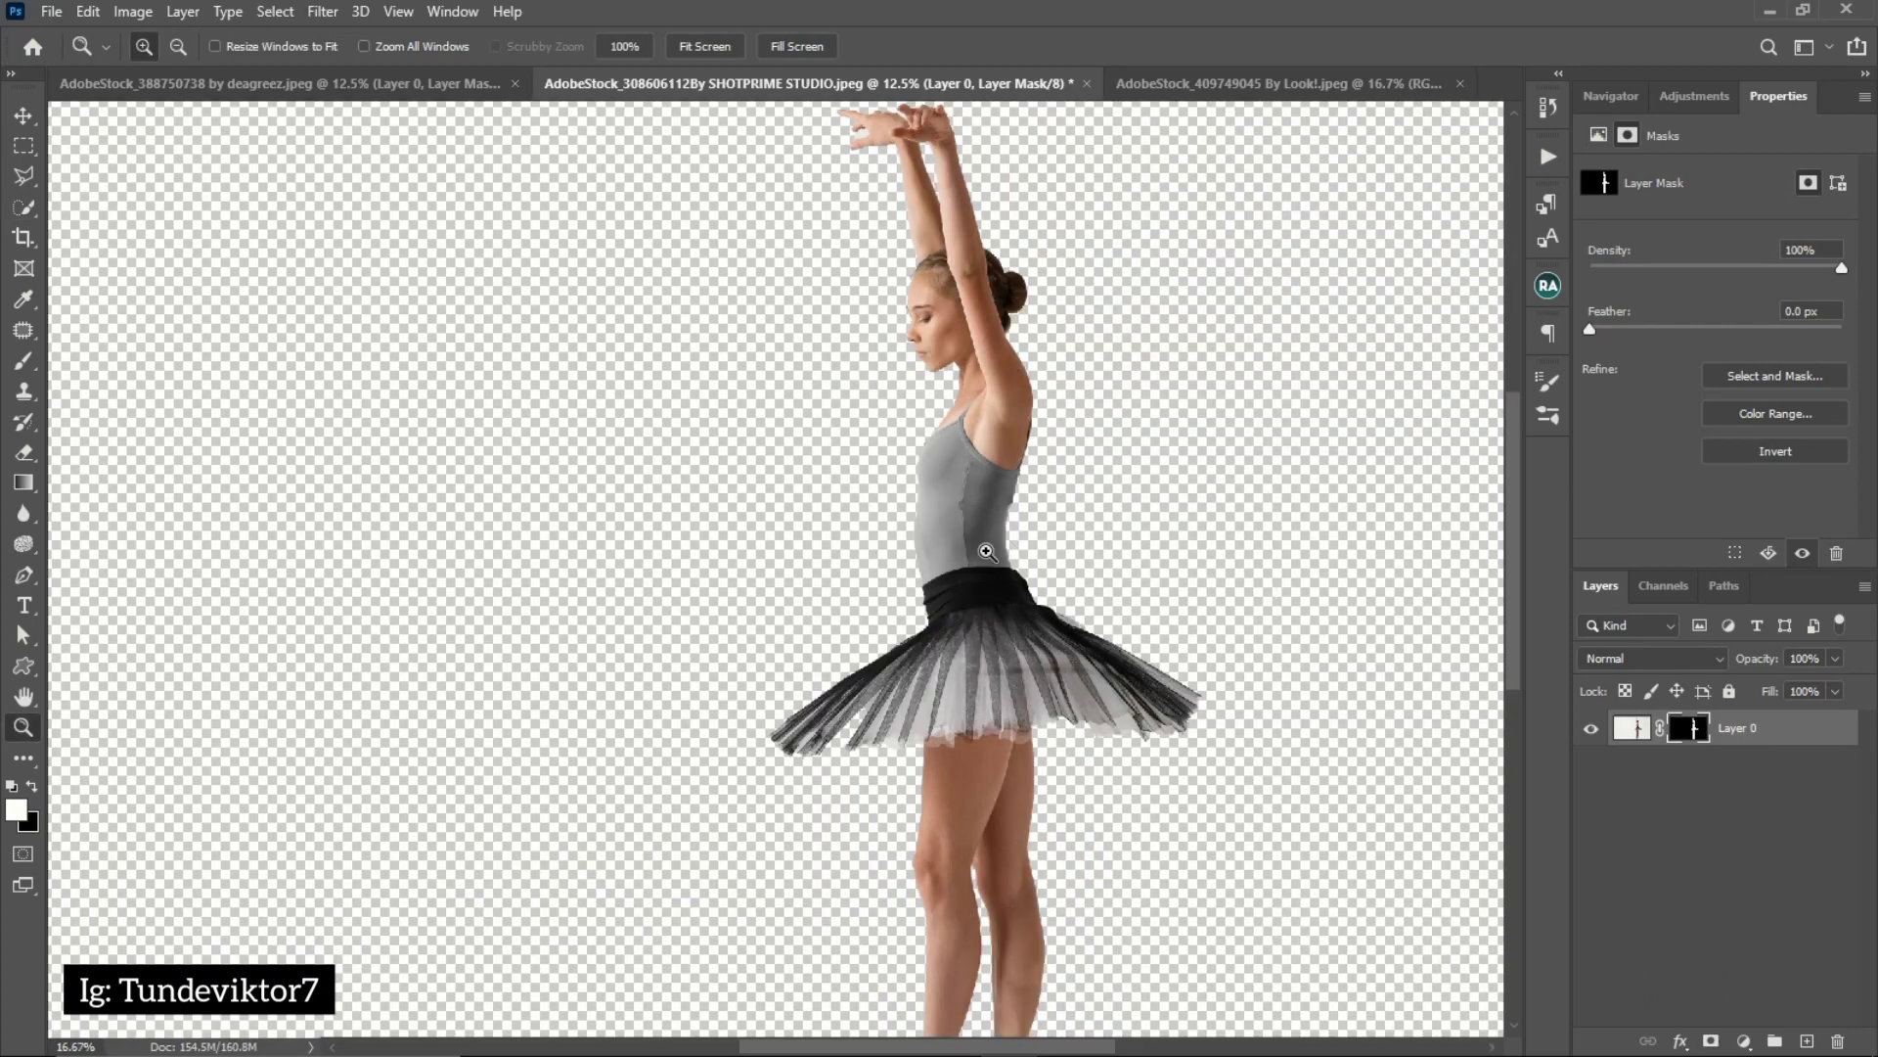
{"action": "left_click", "coordinate": [935, 636], "text": "alt"}
{"action": "left_click", "coordinate": [939, 699], "text": "alt"}
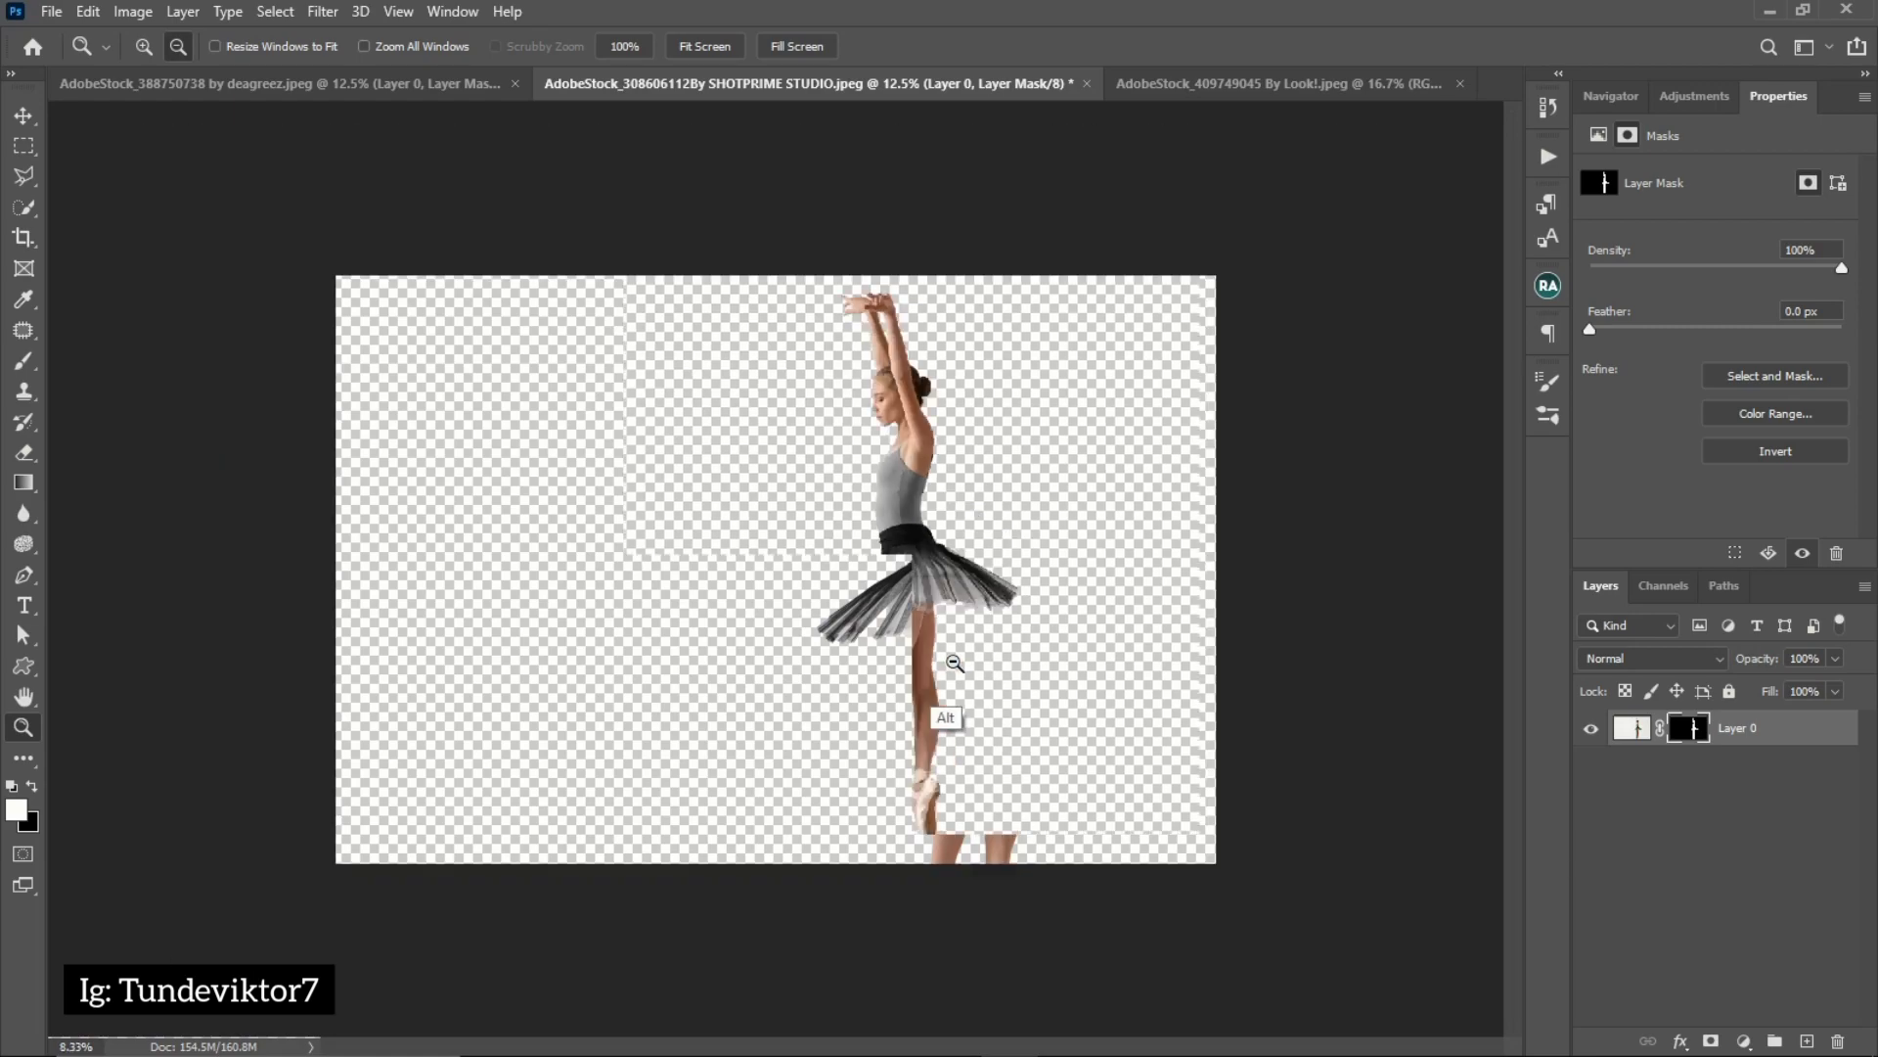
{"action": "key", "text": "w"}
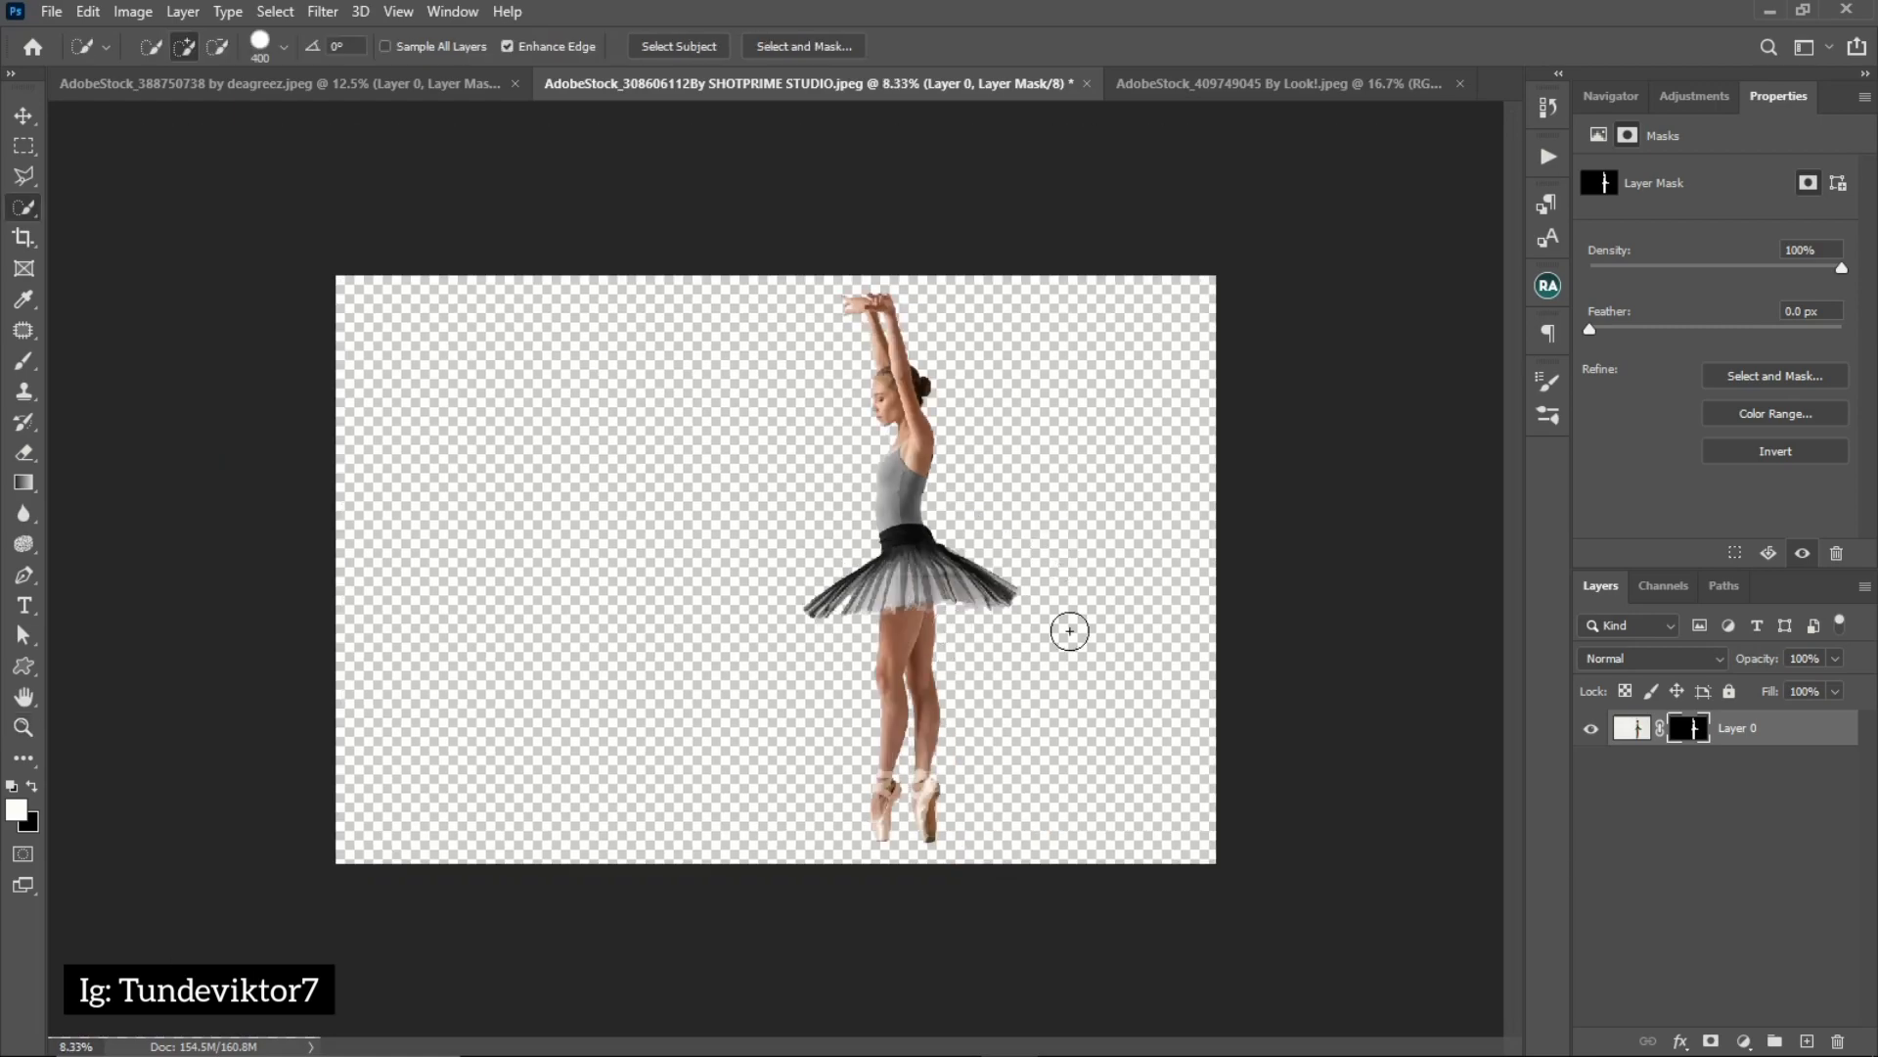
{"action": "left_click", "coordinate": [1745, 1037]}
{"action": "left_click", "coordinate": [1756, 638]}
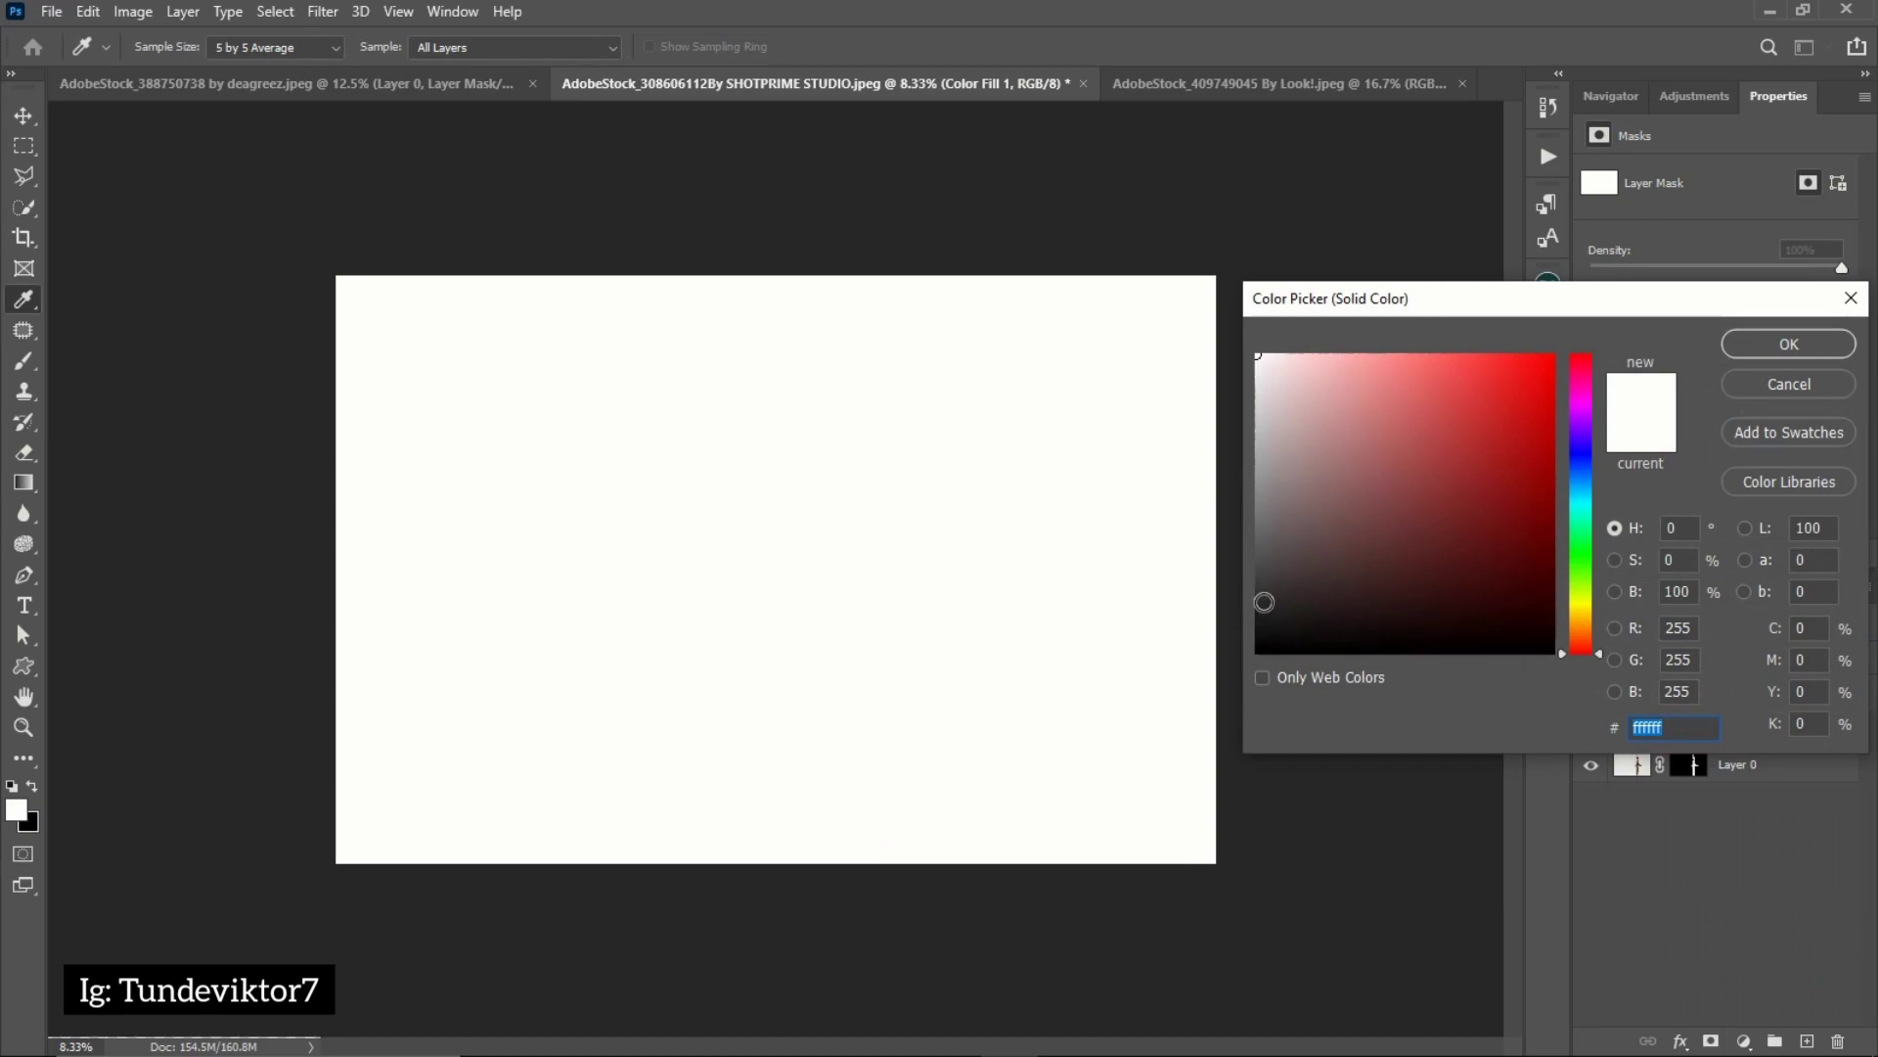
{"action": "left_click", "coordinate": [1262, 596]}
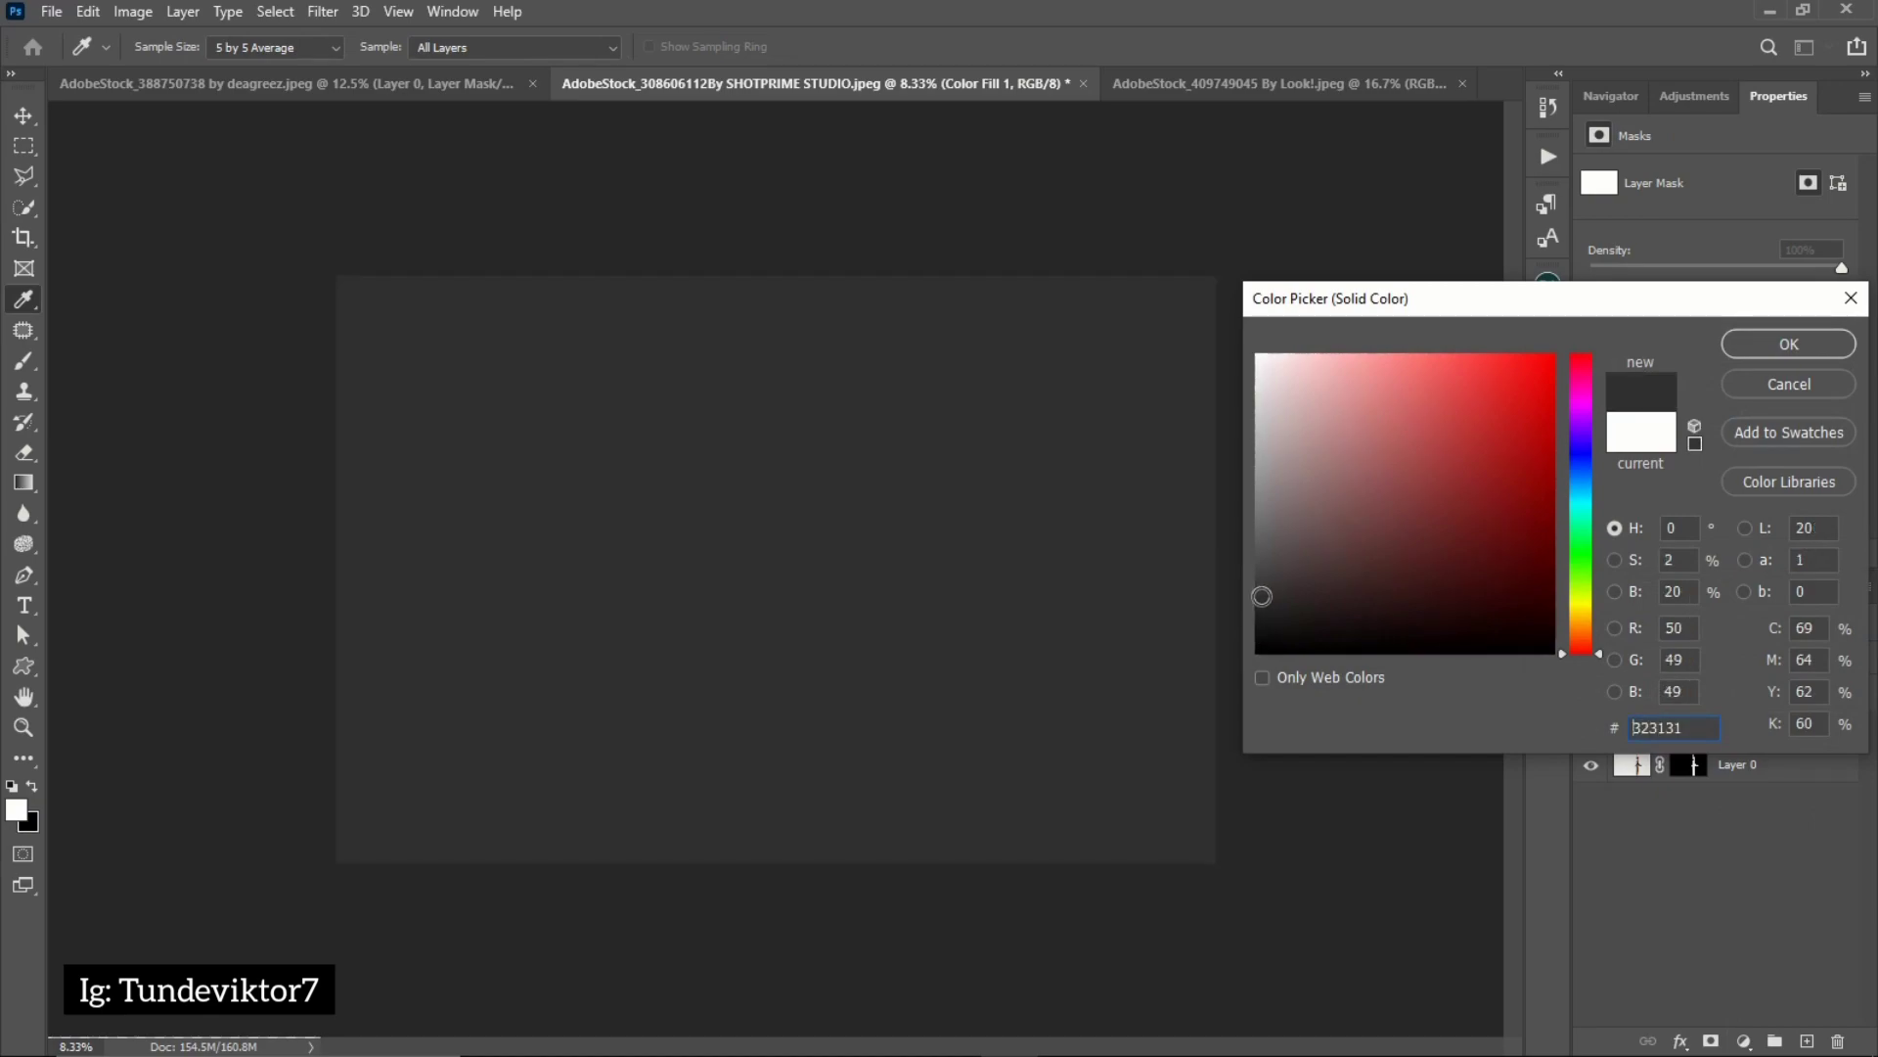
{"action": "left_click", "coordinate": [1788, 345]}
{"action": "key", "text": "w"}
{"action": "left_click_drag", "start_coordinate": [1798, 744], "coordinate": [1792, 789]}
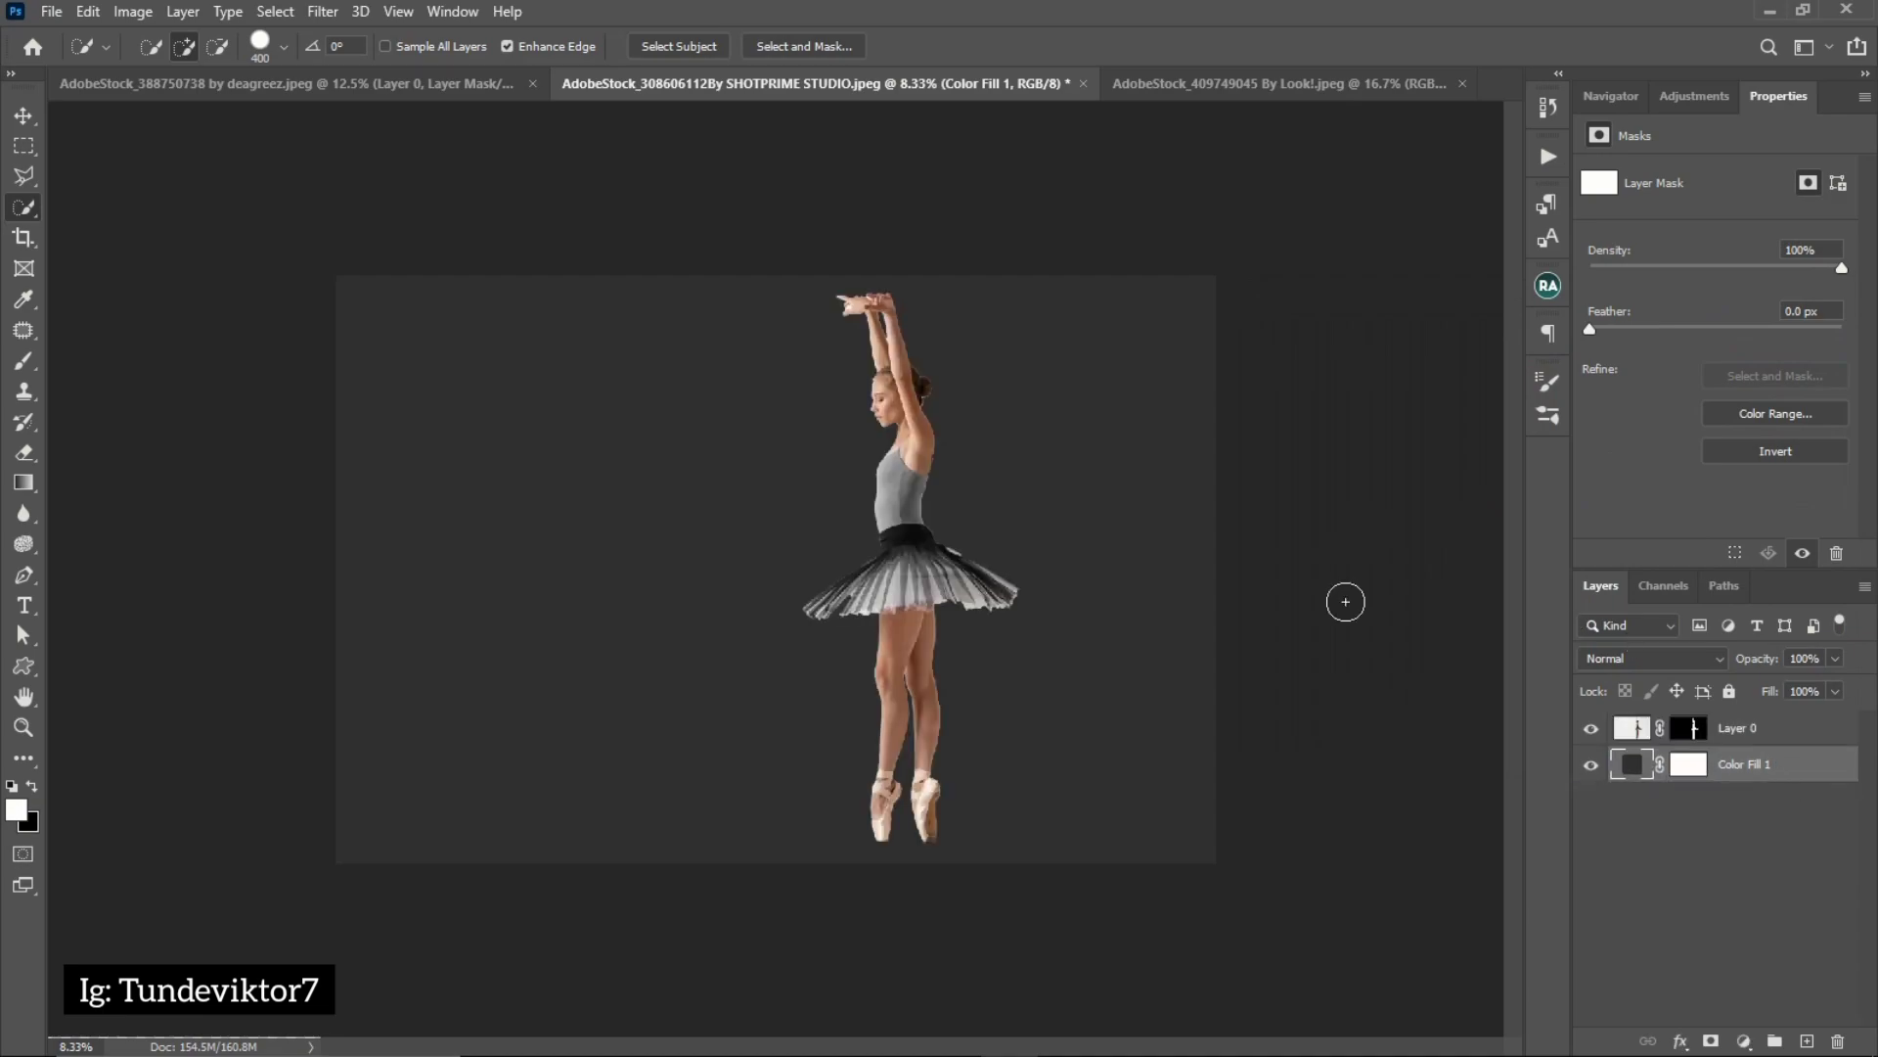
Add a new layer above the ballerina and outline the rough edge behind her waistband in white, about 1.3 × 1.2 in, with the Brush tool
{"action": "key", "text": "z"}
{"action": "left_click", "coordinate": [951, 681]}
{"action": "left_click", "coordinate": [1004, 701]}
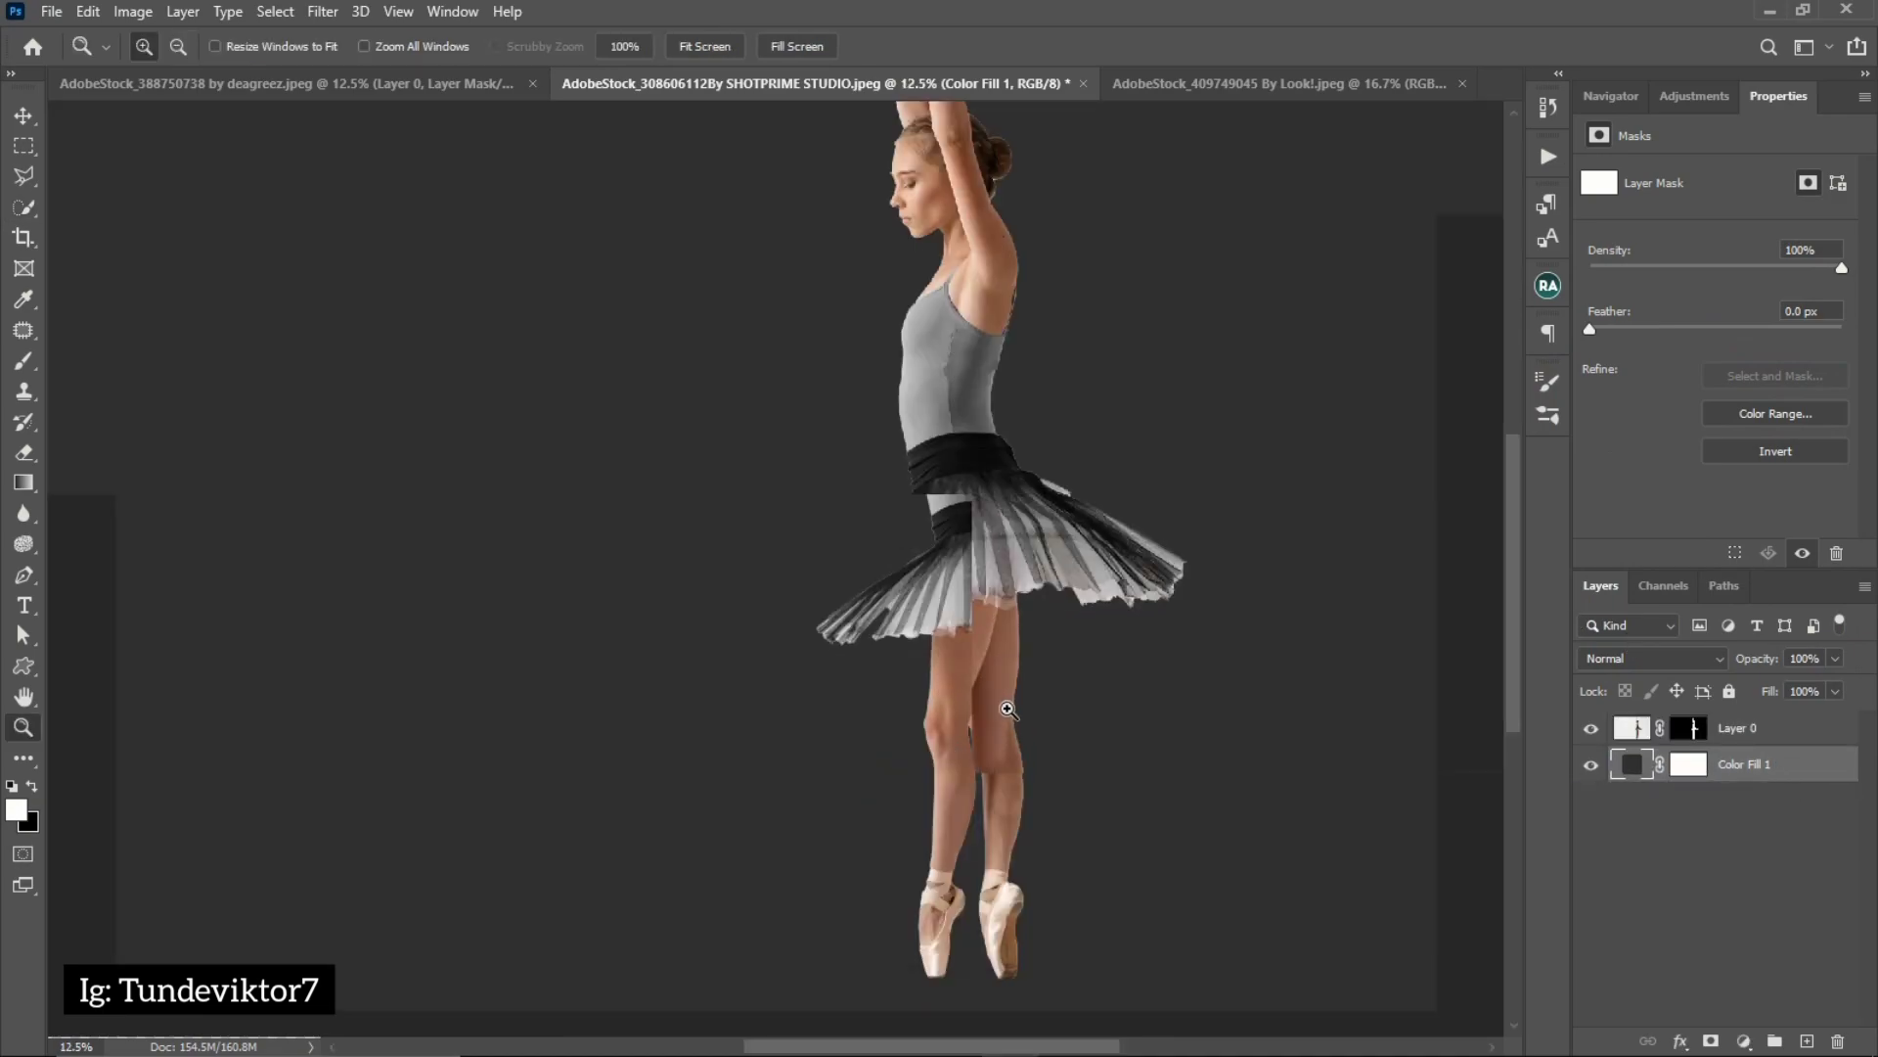
{"action": "left_click", "coordinate": [1020, 702]}
{"action": "key", "text": "w"}
{"action": "scroll", "coordinate": [1033, 620], "scroll_direction": "up", "scroll_amount": 1}
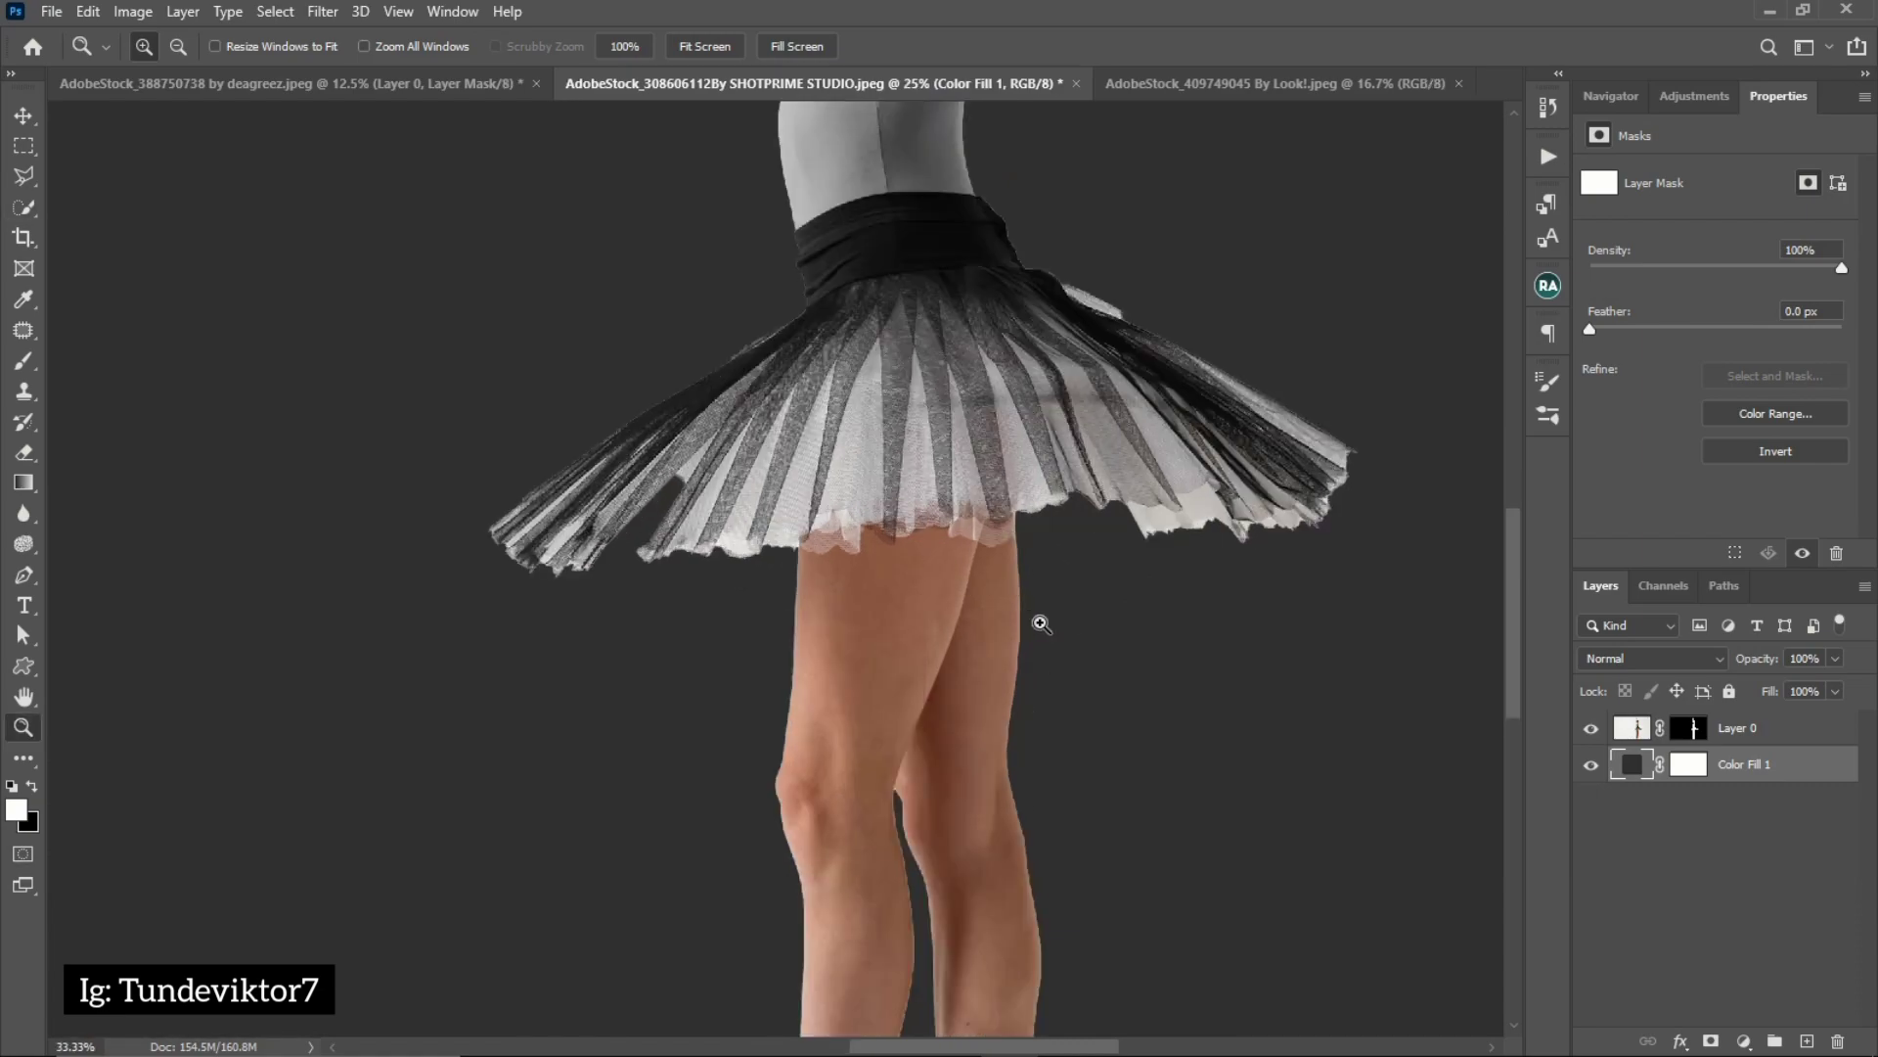
{"action": "left_click_drag", "start_coordinate": [1025, 905], "coordinate": [1016, 678]}
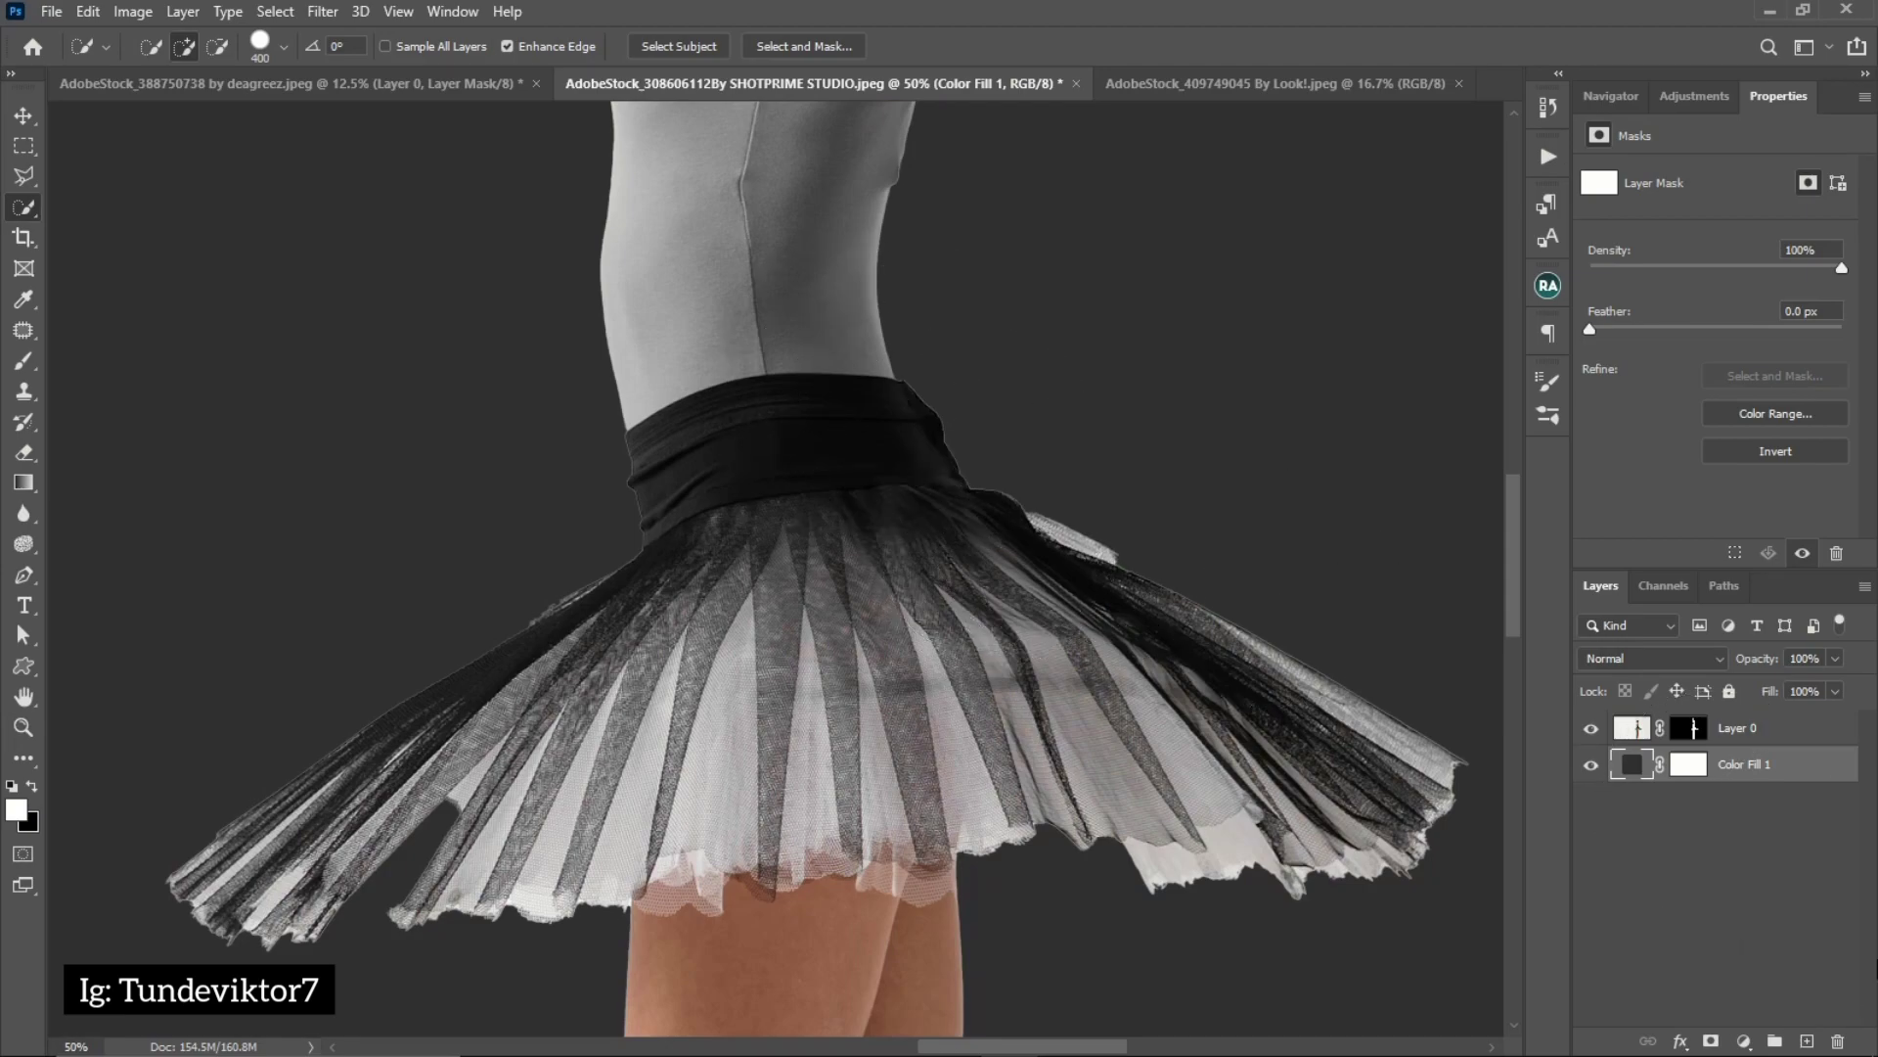
{"action": "left_click", "coordinate": [1765, 735]}
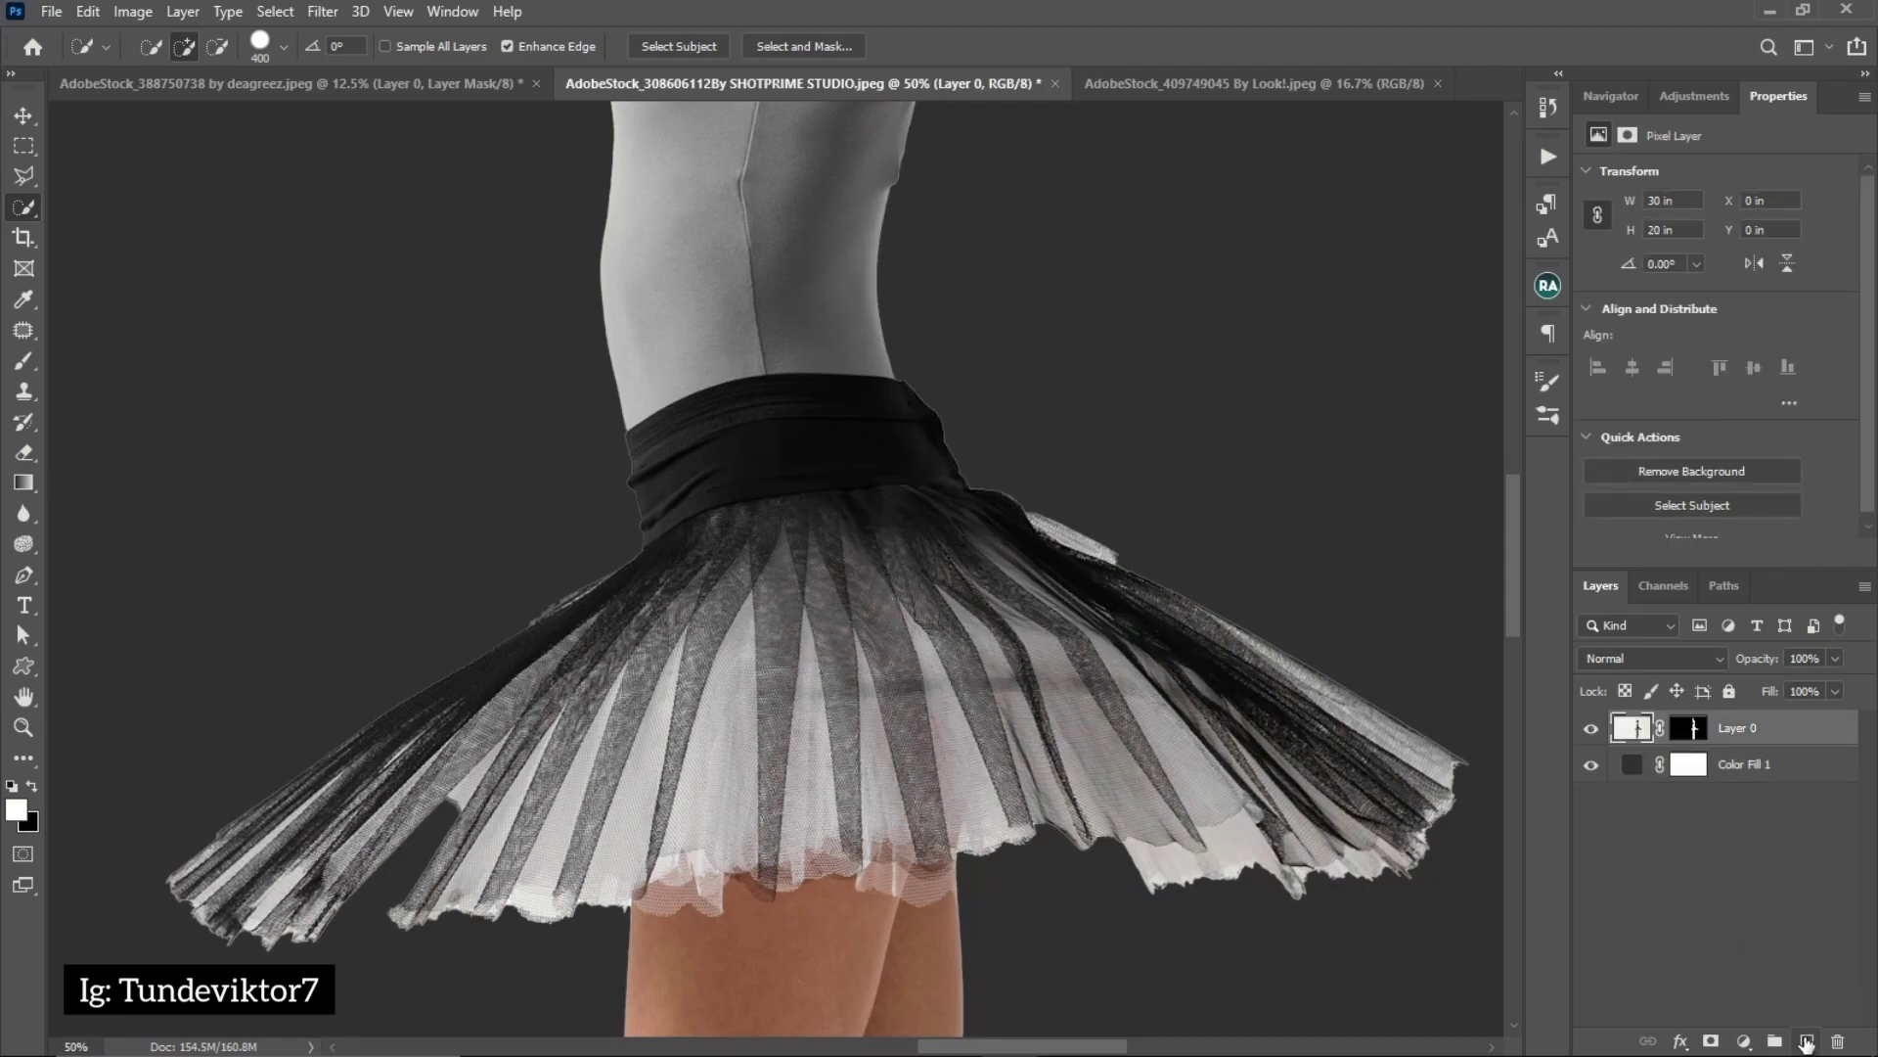
{"action": "left_click", "coordinate": [1807, 1043]}
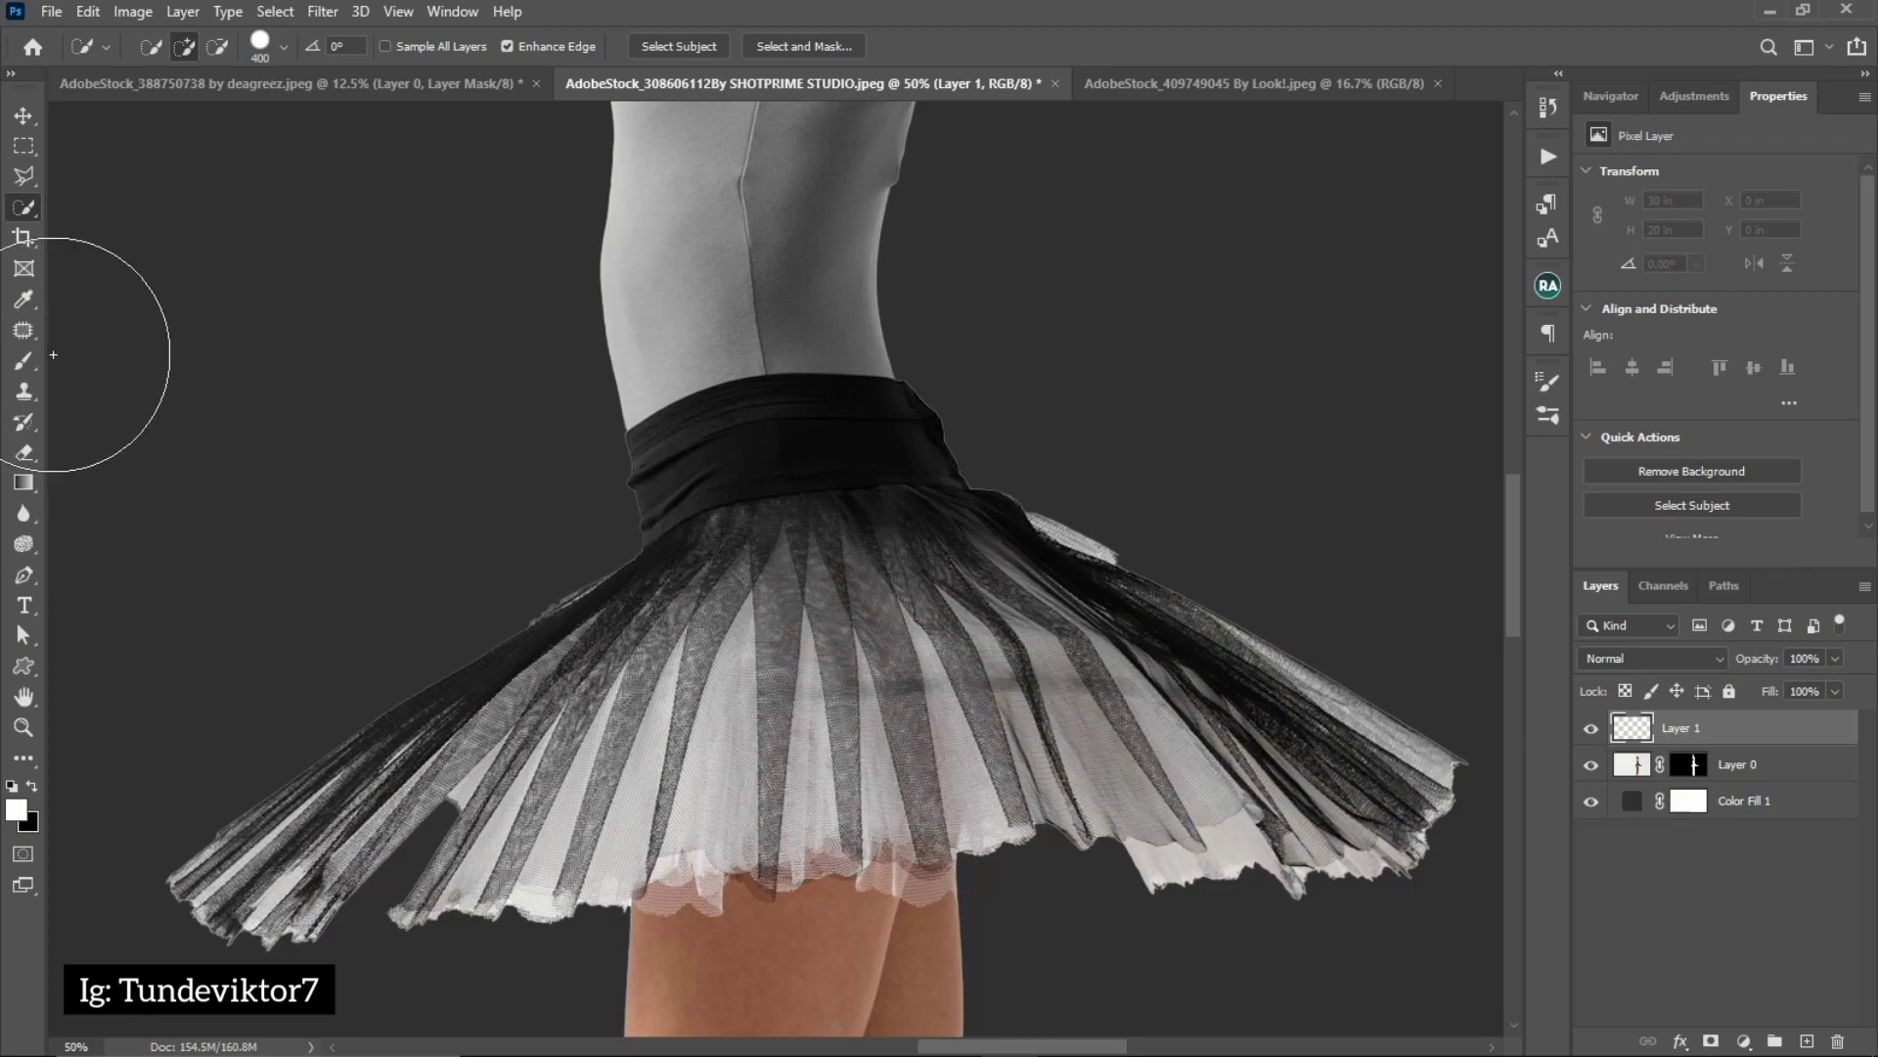
{"action": "left_click", "coordinate": [23, 360]}
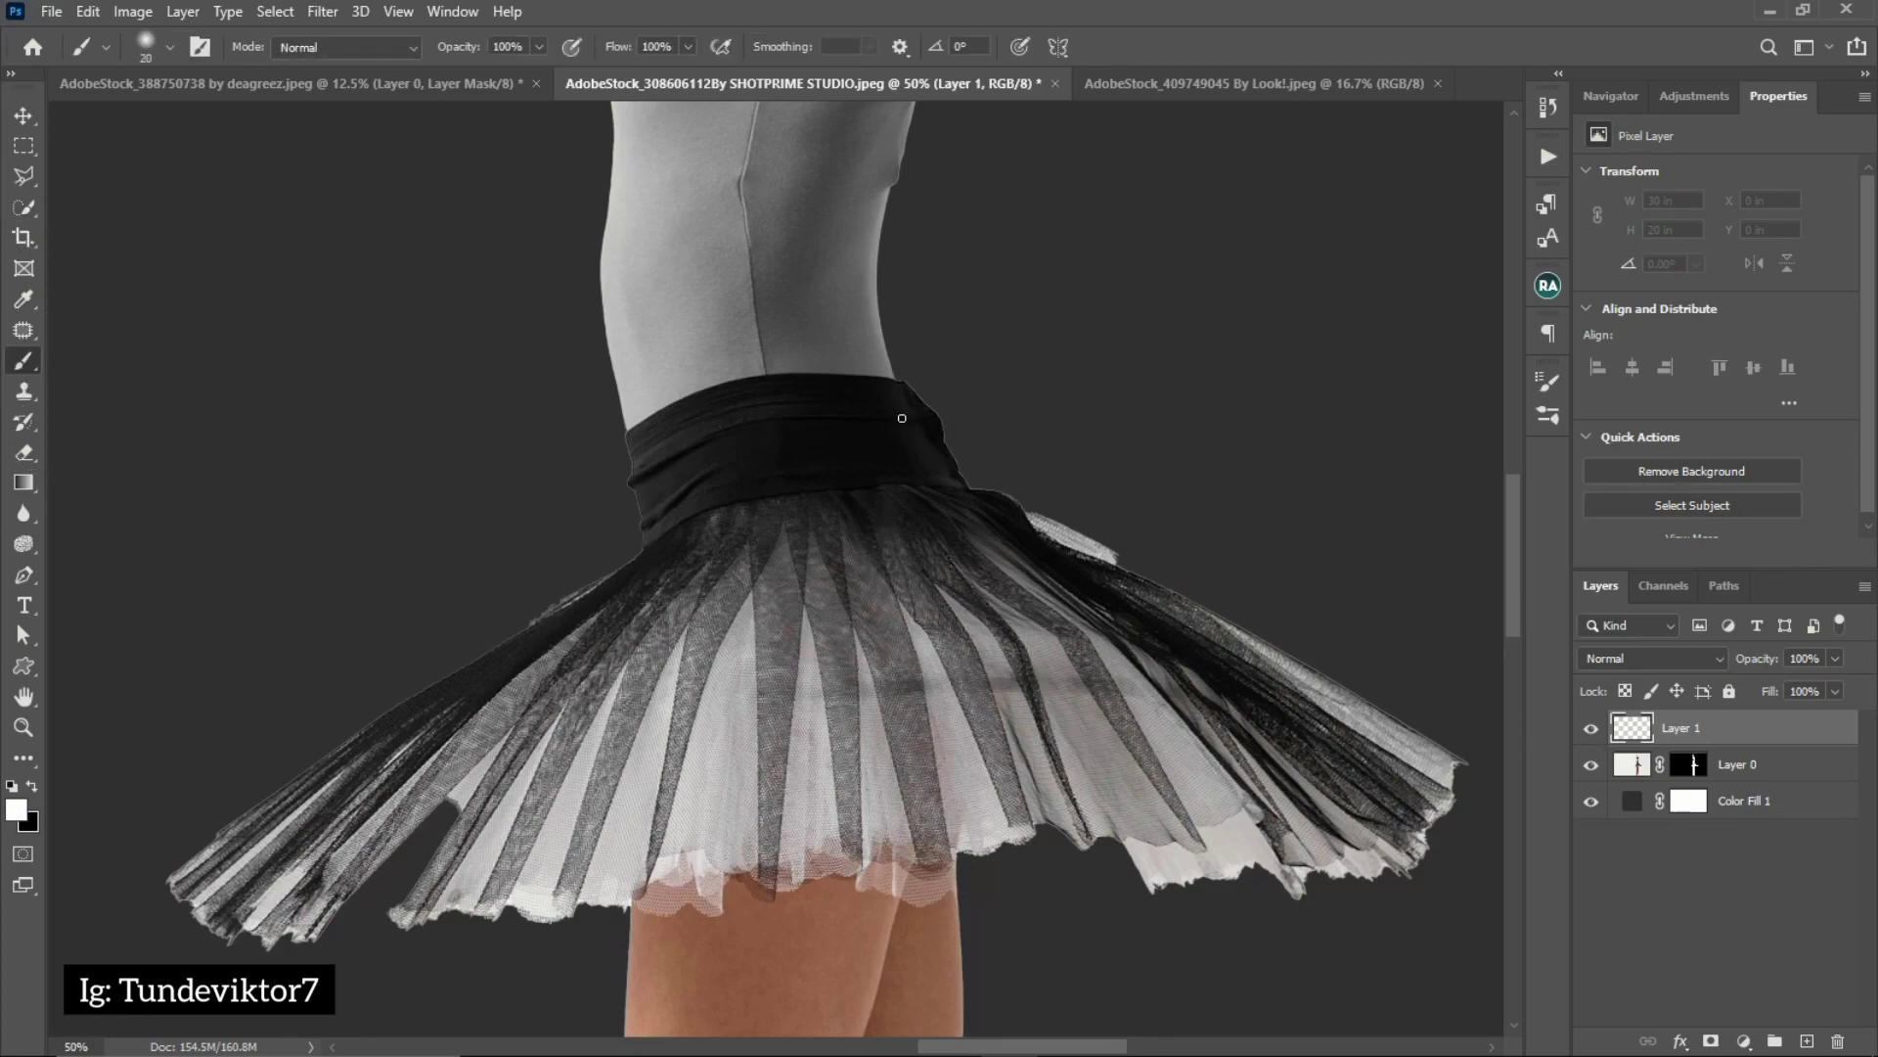
{"action": "mouse_move", "coordinate": [1092, 537]}
{"action": "left_mouse_down"}
{"action": "mouse_move", "coordinate": [914, 362]}
{"action": "mouse_move", "coordinate": [884, 385]}
{"action": "left_mouse_up"}
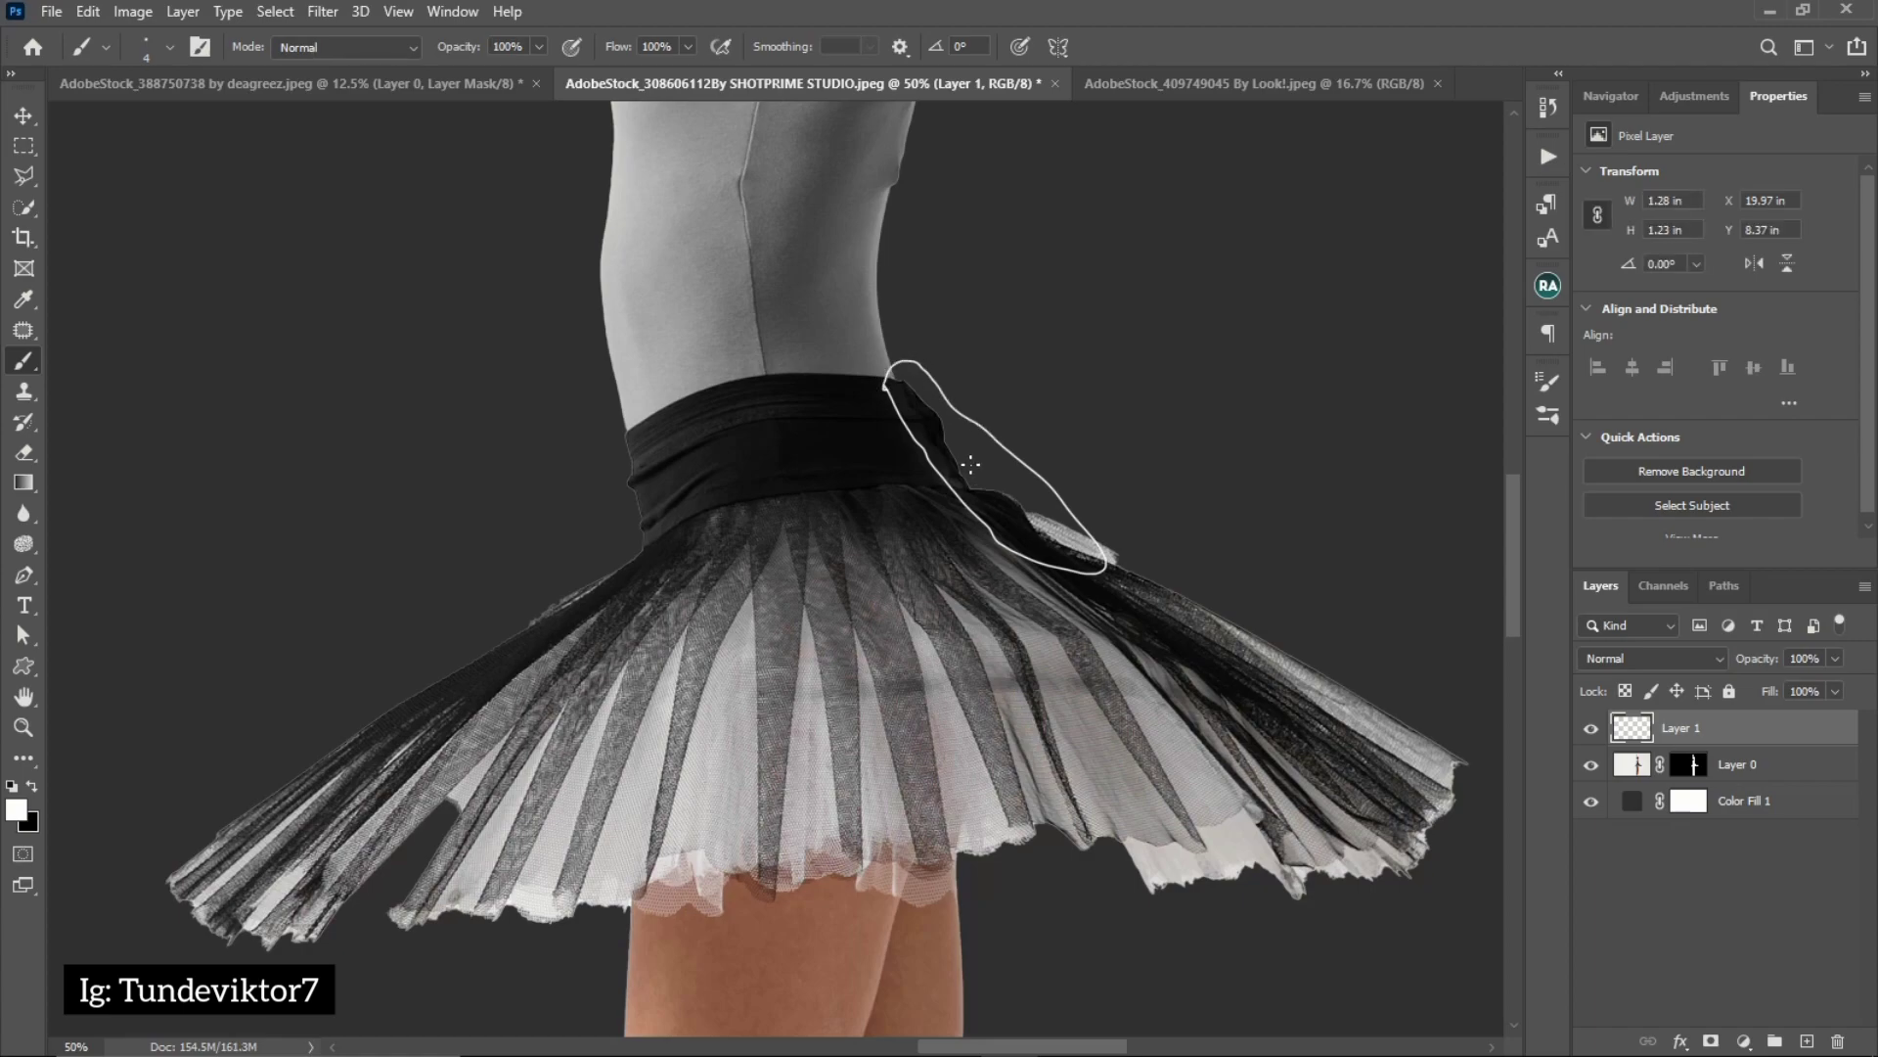
Brush a white outline around the edge at the front of the waistband and the upper front of the tutu
{"action": "key", "text": "z"}
{"action": "left_click", "coordinate": [973, 407]}
{"action": "left_click", "coordinate": [952, 450]}
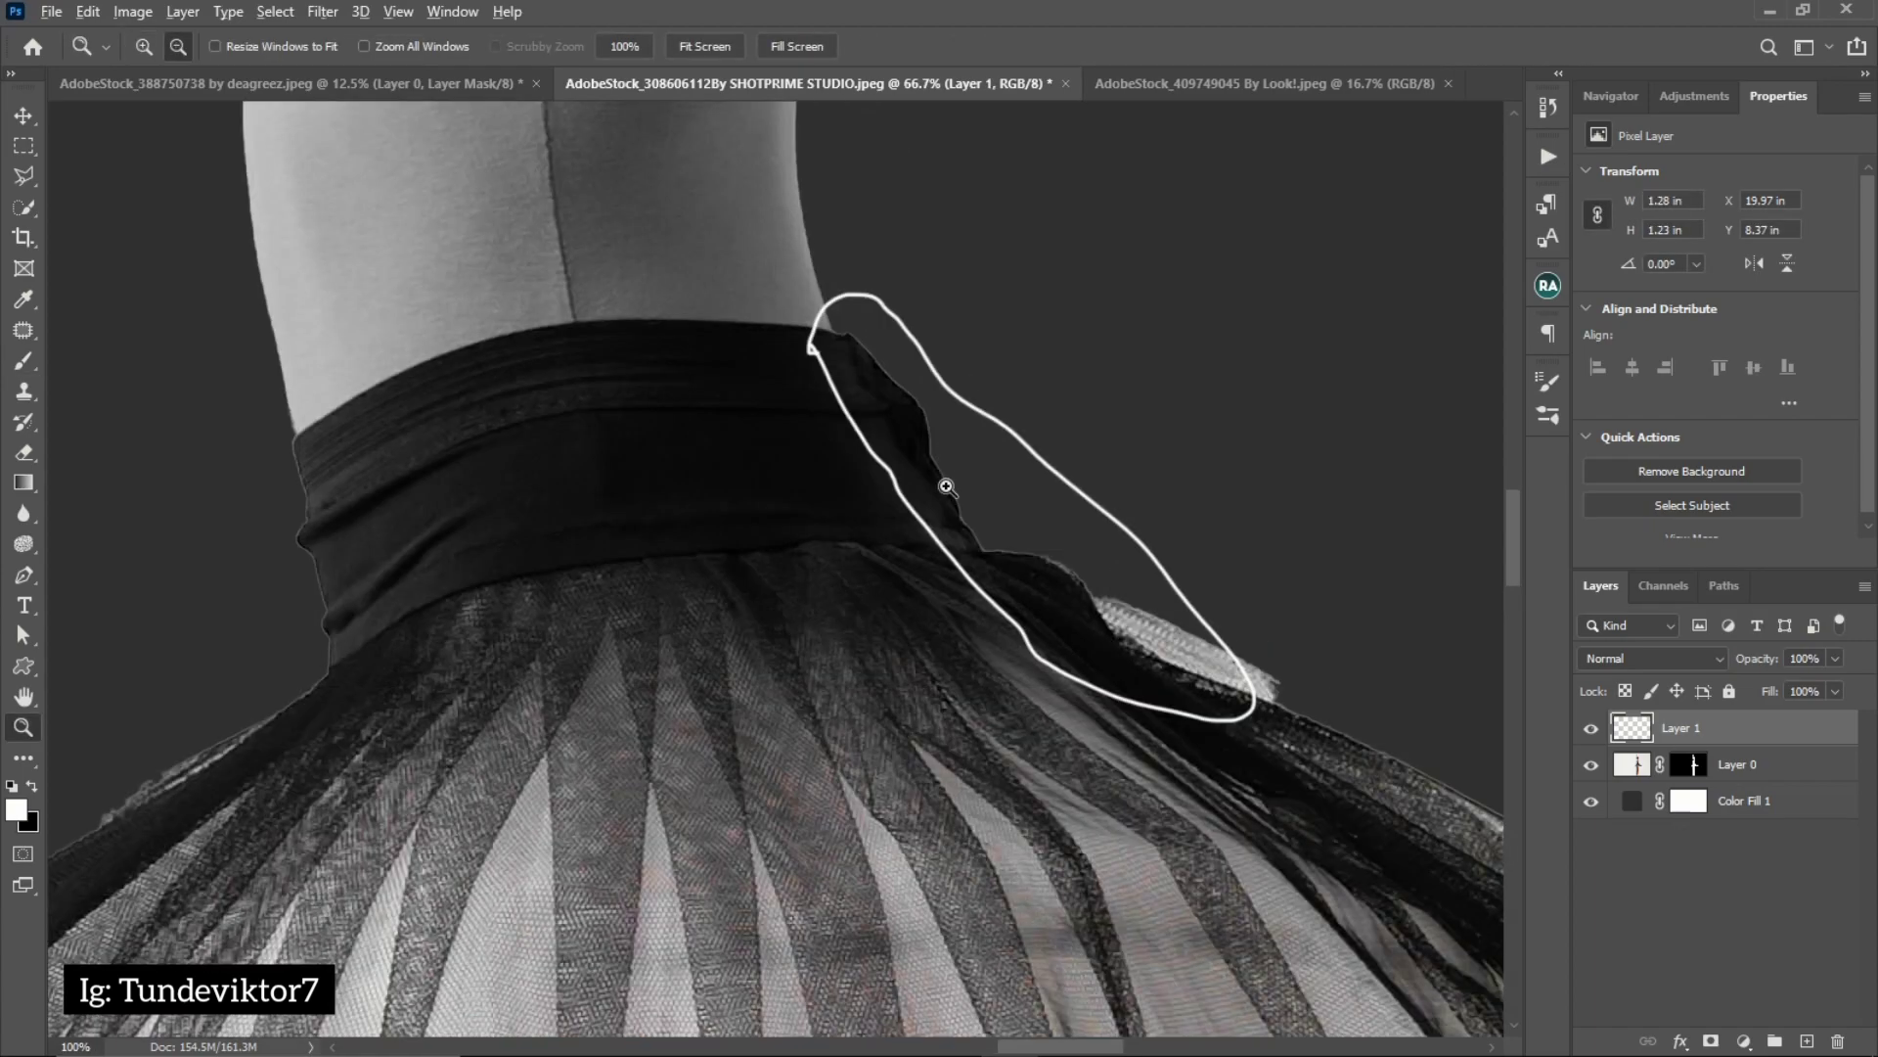
{"action": "left_click", "coordinate": [946, 486], "text": "alt"}
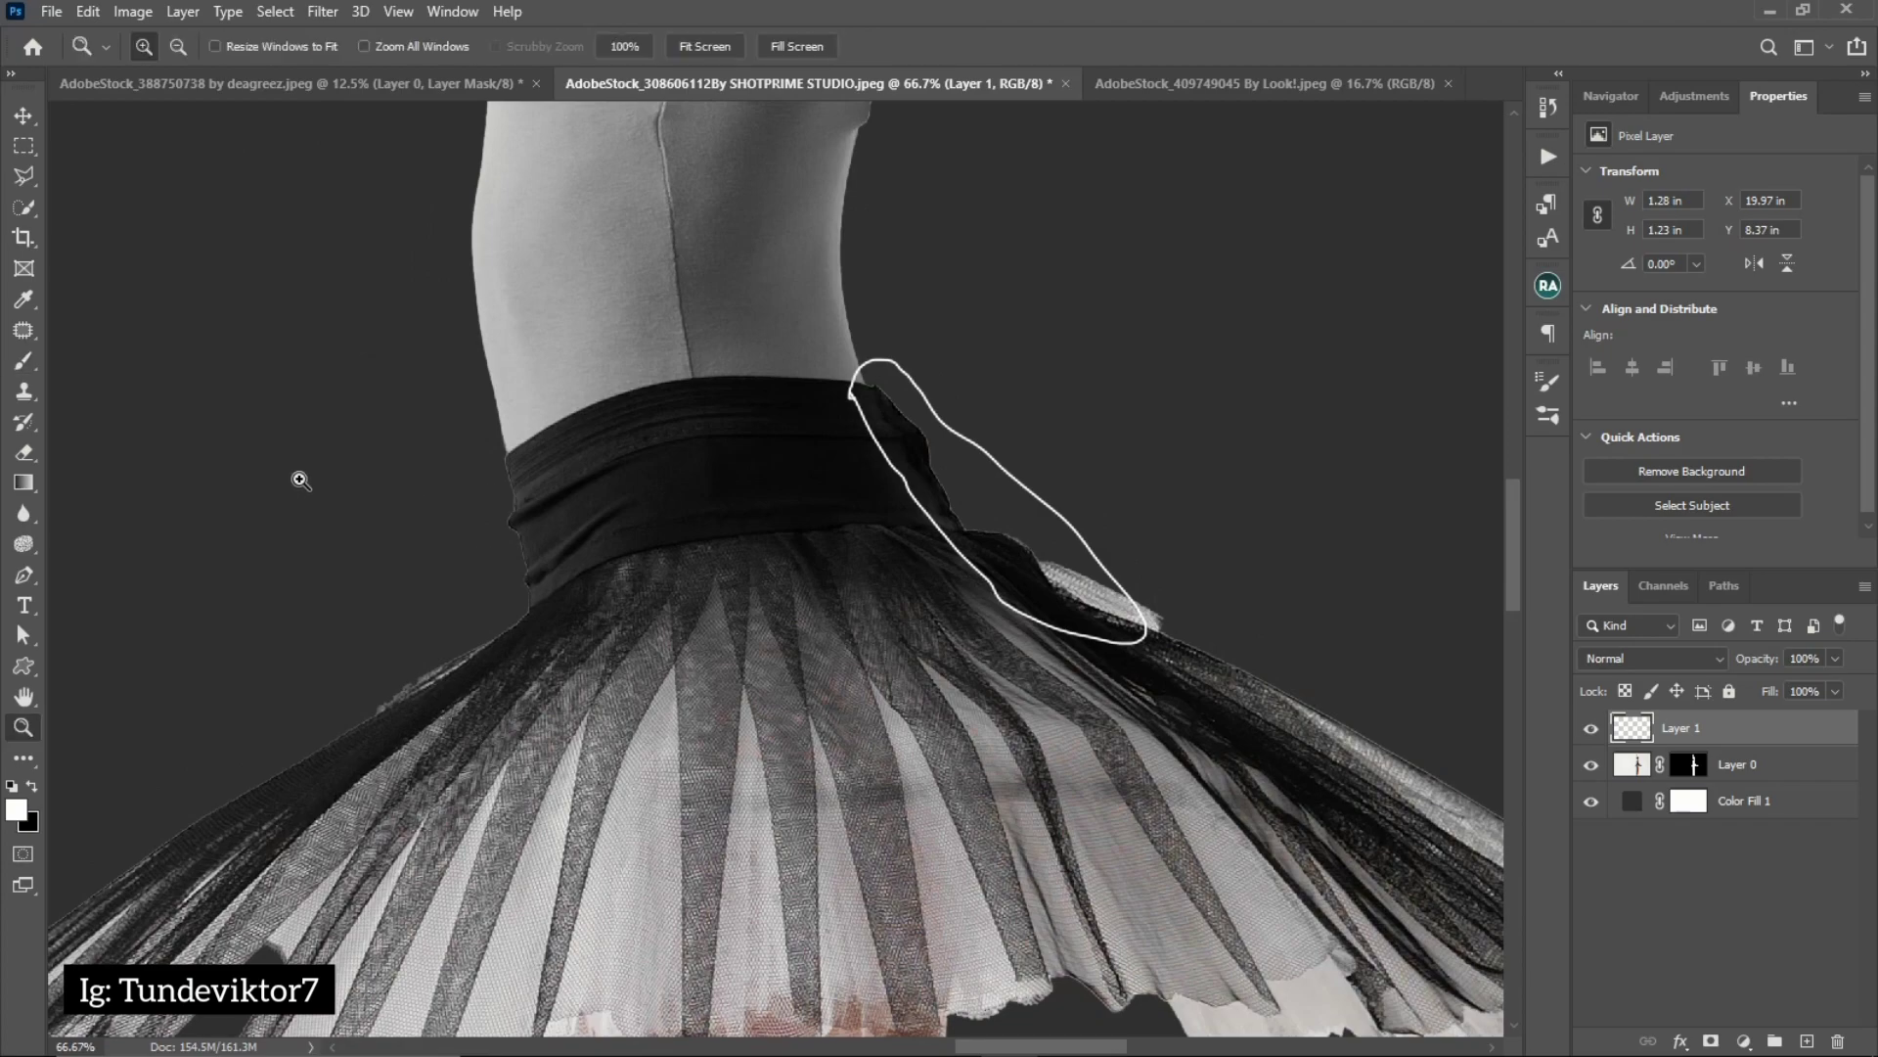
{"action": "key", "text": "b"}
{"action": "mouse_move", "coordinate": [518, 575]}
{"action": "left_mouse_down"}
{"action": "mouse_move", "coordinate": [392, 701]}
{"action": "mouse_move", "coordinate": [296, 734]}
{"action": "mouse_move", "coordinate": [228, 795]}
{"action": "mouse_move", "coordinate": [405, 740]}
{"action": "mouse_move", "coordinate": [552, 511]}
{"action": "mouse_move", "coordinate": [497, 424]}
{"action": "left_mouse_up"}
Brush a white outline around the back edge of the ballerina's rear leg, from the tutu hem downward, and fit the image in view
{"action": "key", "text": "z"}
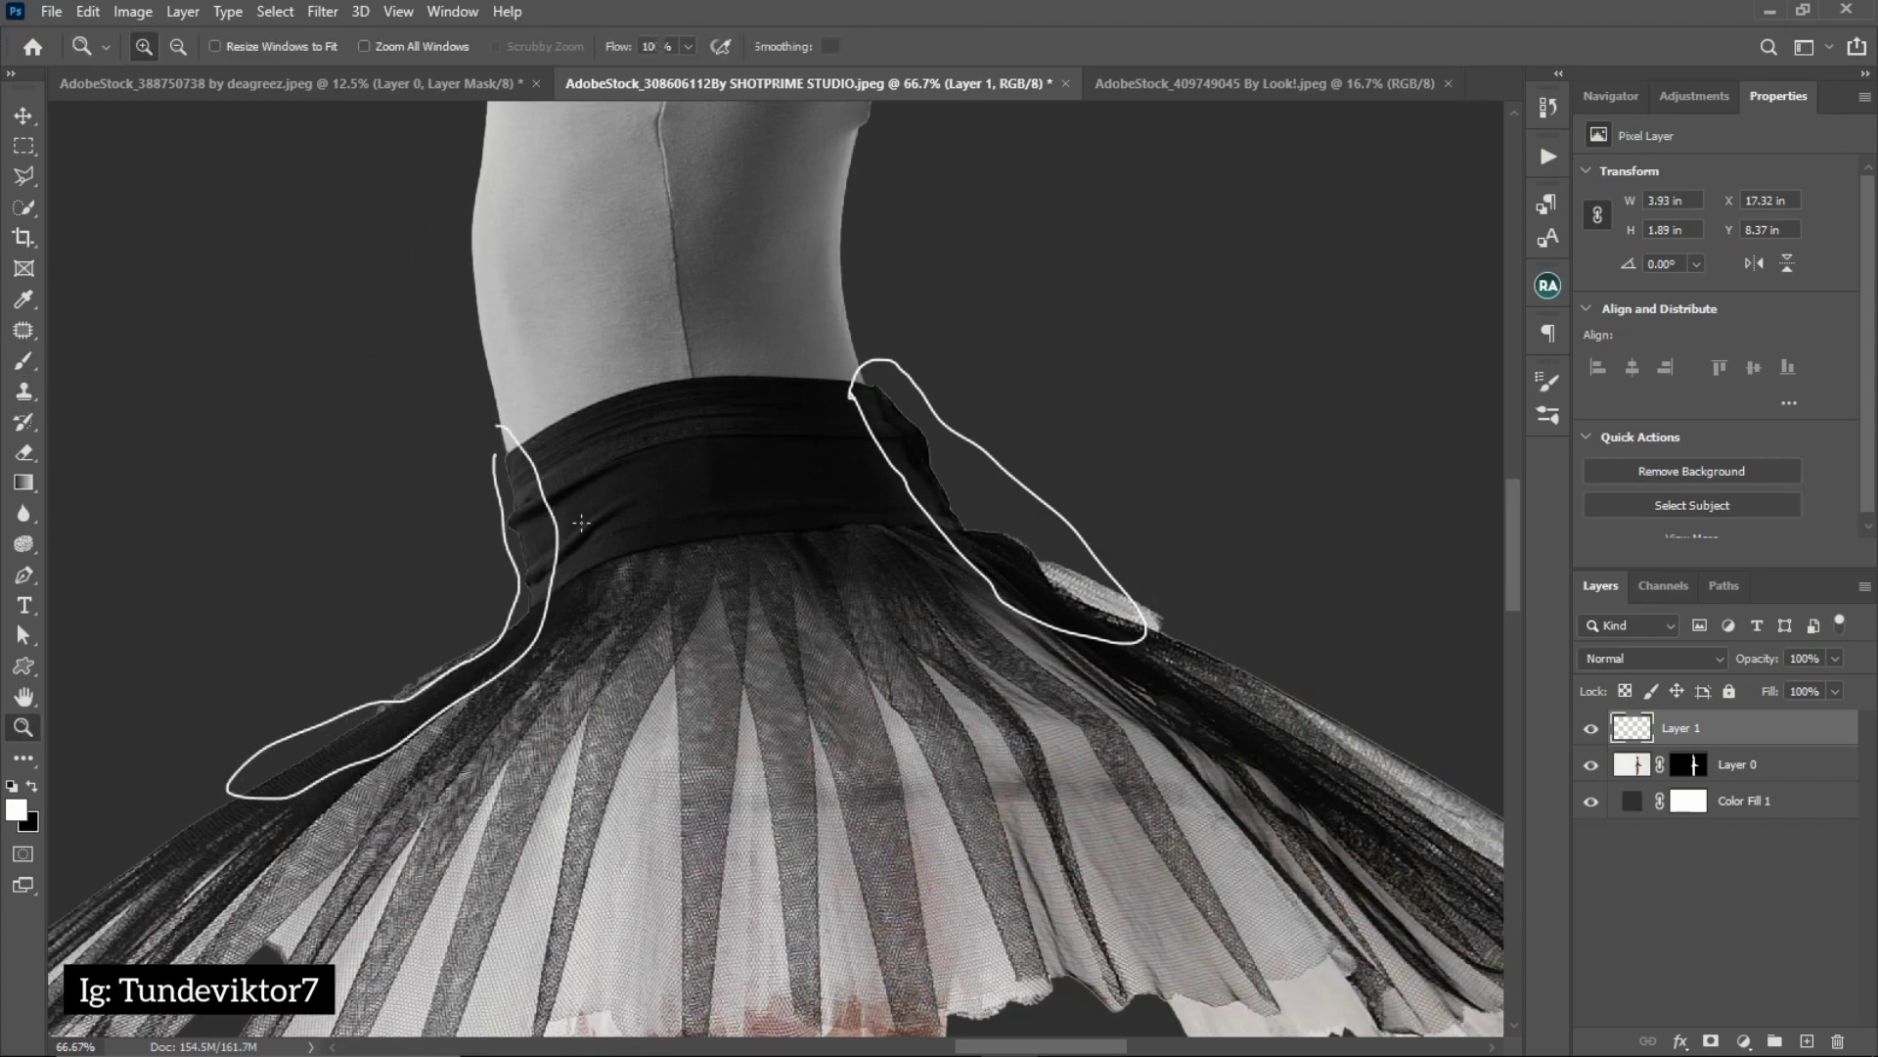
{"action": "left_click", "coordinate": [671, 767], "text": "alt"}
{"action": "left_click", "coordinate": [663, 751], "text": "alt"}
{"action": "left_click_drag", "start_coordinate": [663, 751], "coordinate": [773, 284]}
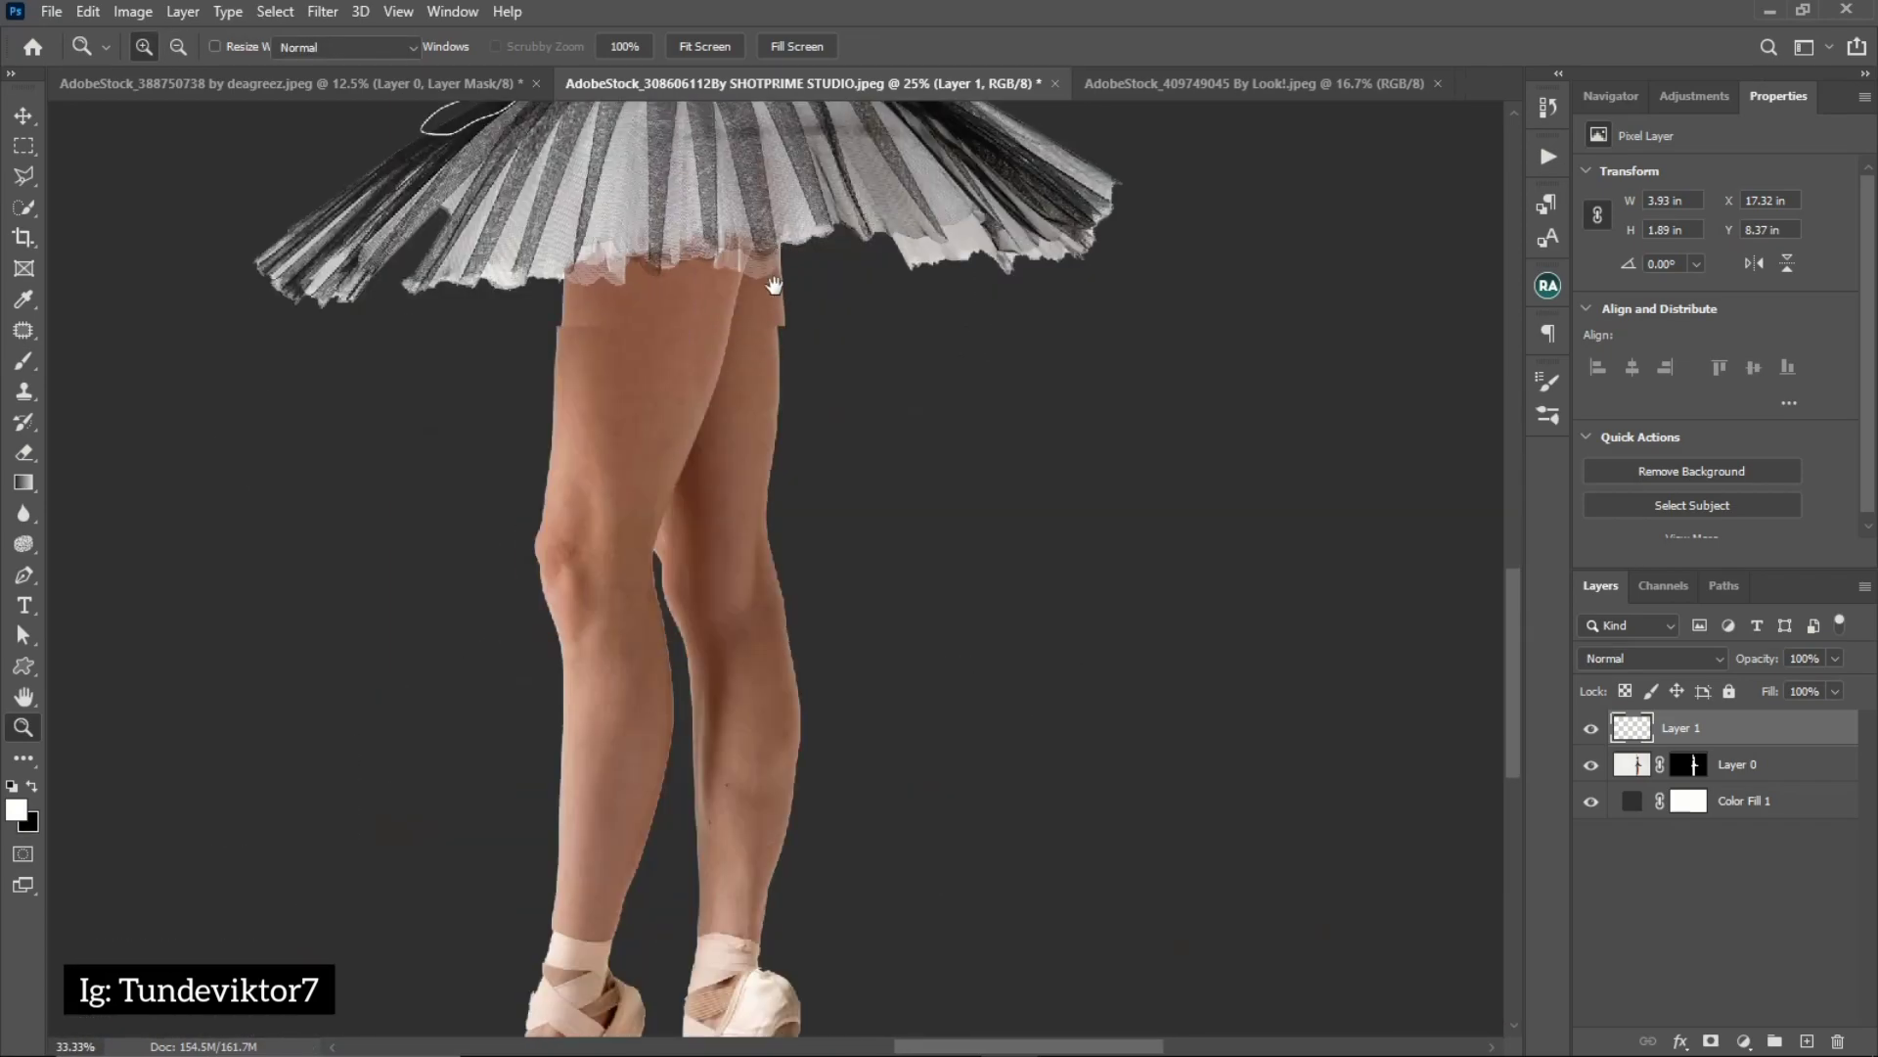
{"action": "key", "text": "b"}
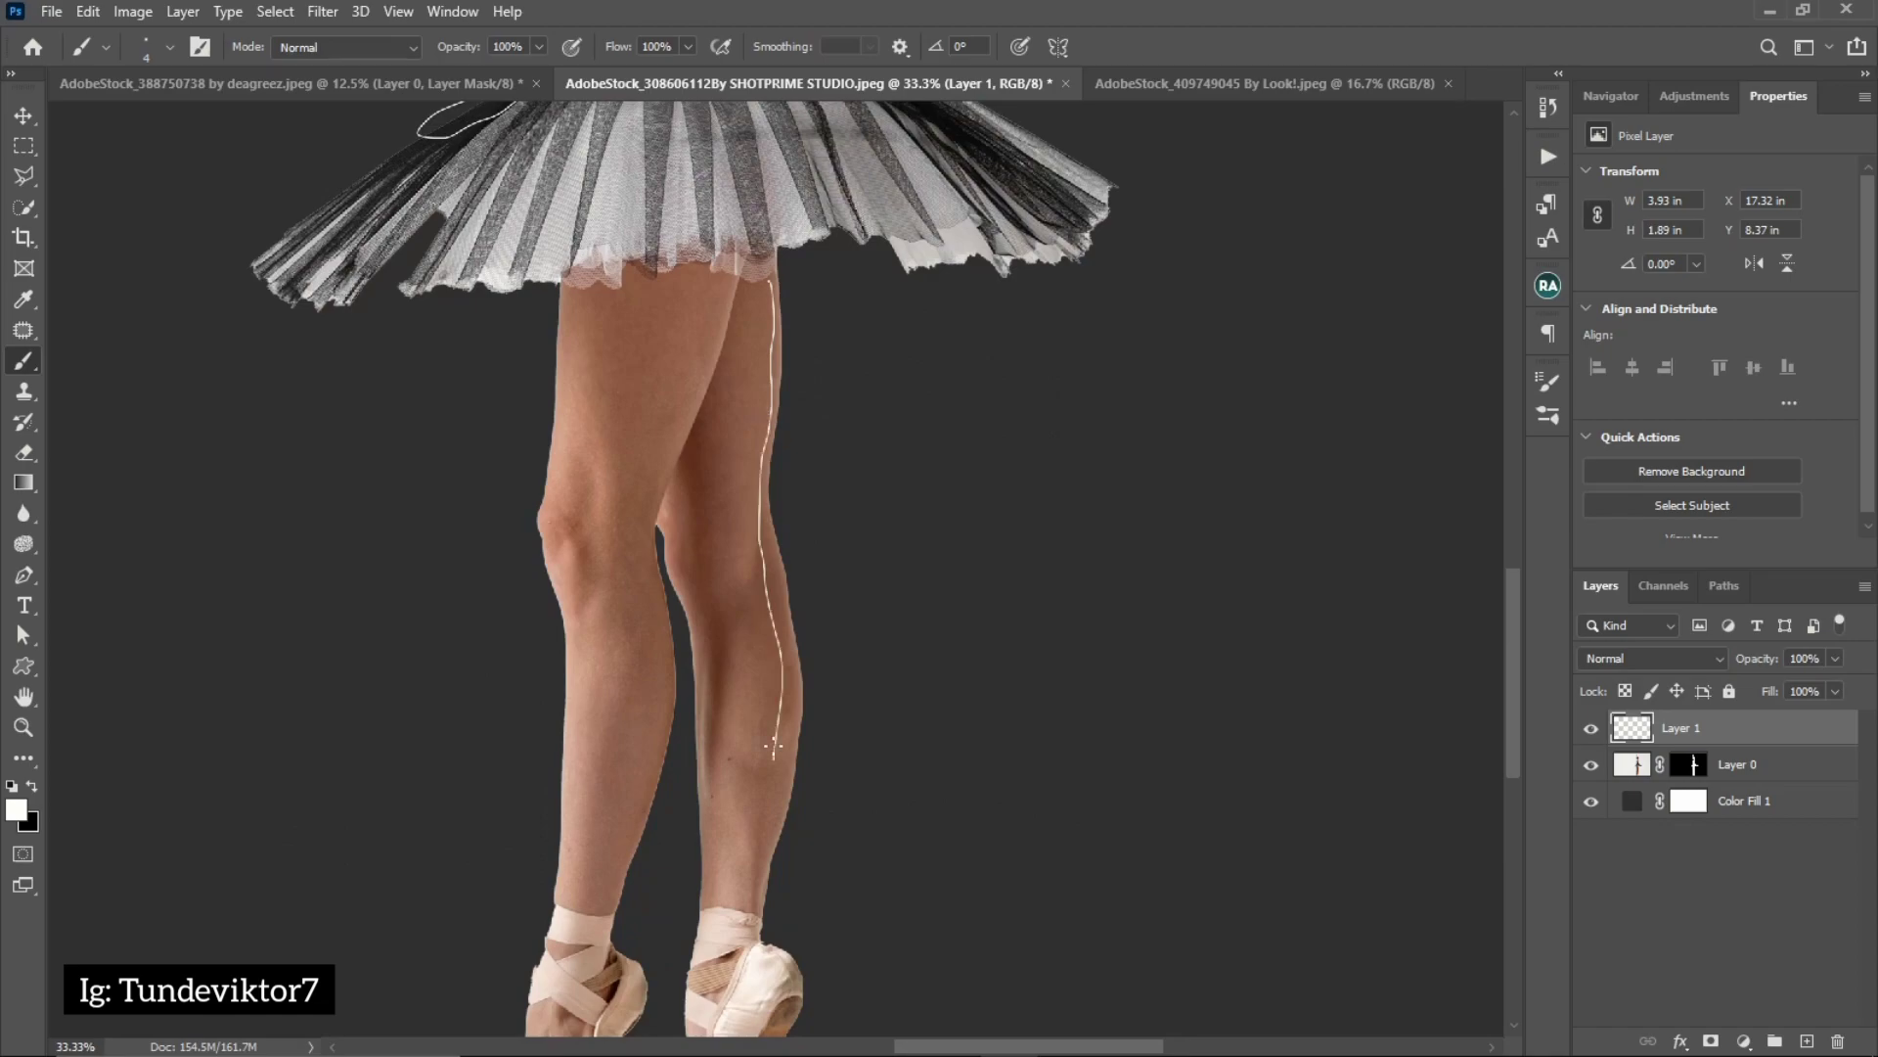
{"action": "mouse_move", "coordinate": [837, 739]}
{"action": "left_mouse_down"}
{"action": "mouse_move", "coordinate": [833, 425]}
{"action": "mouse_move", "coordinate": [801, 340]}
{"action": "left_mouse_up"}
{"action": "key", "text": "ctrl+0"}
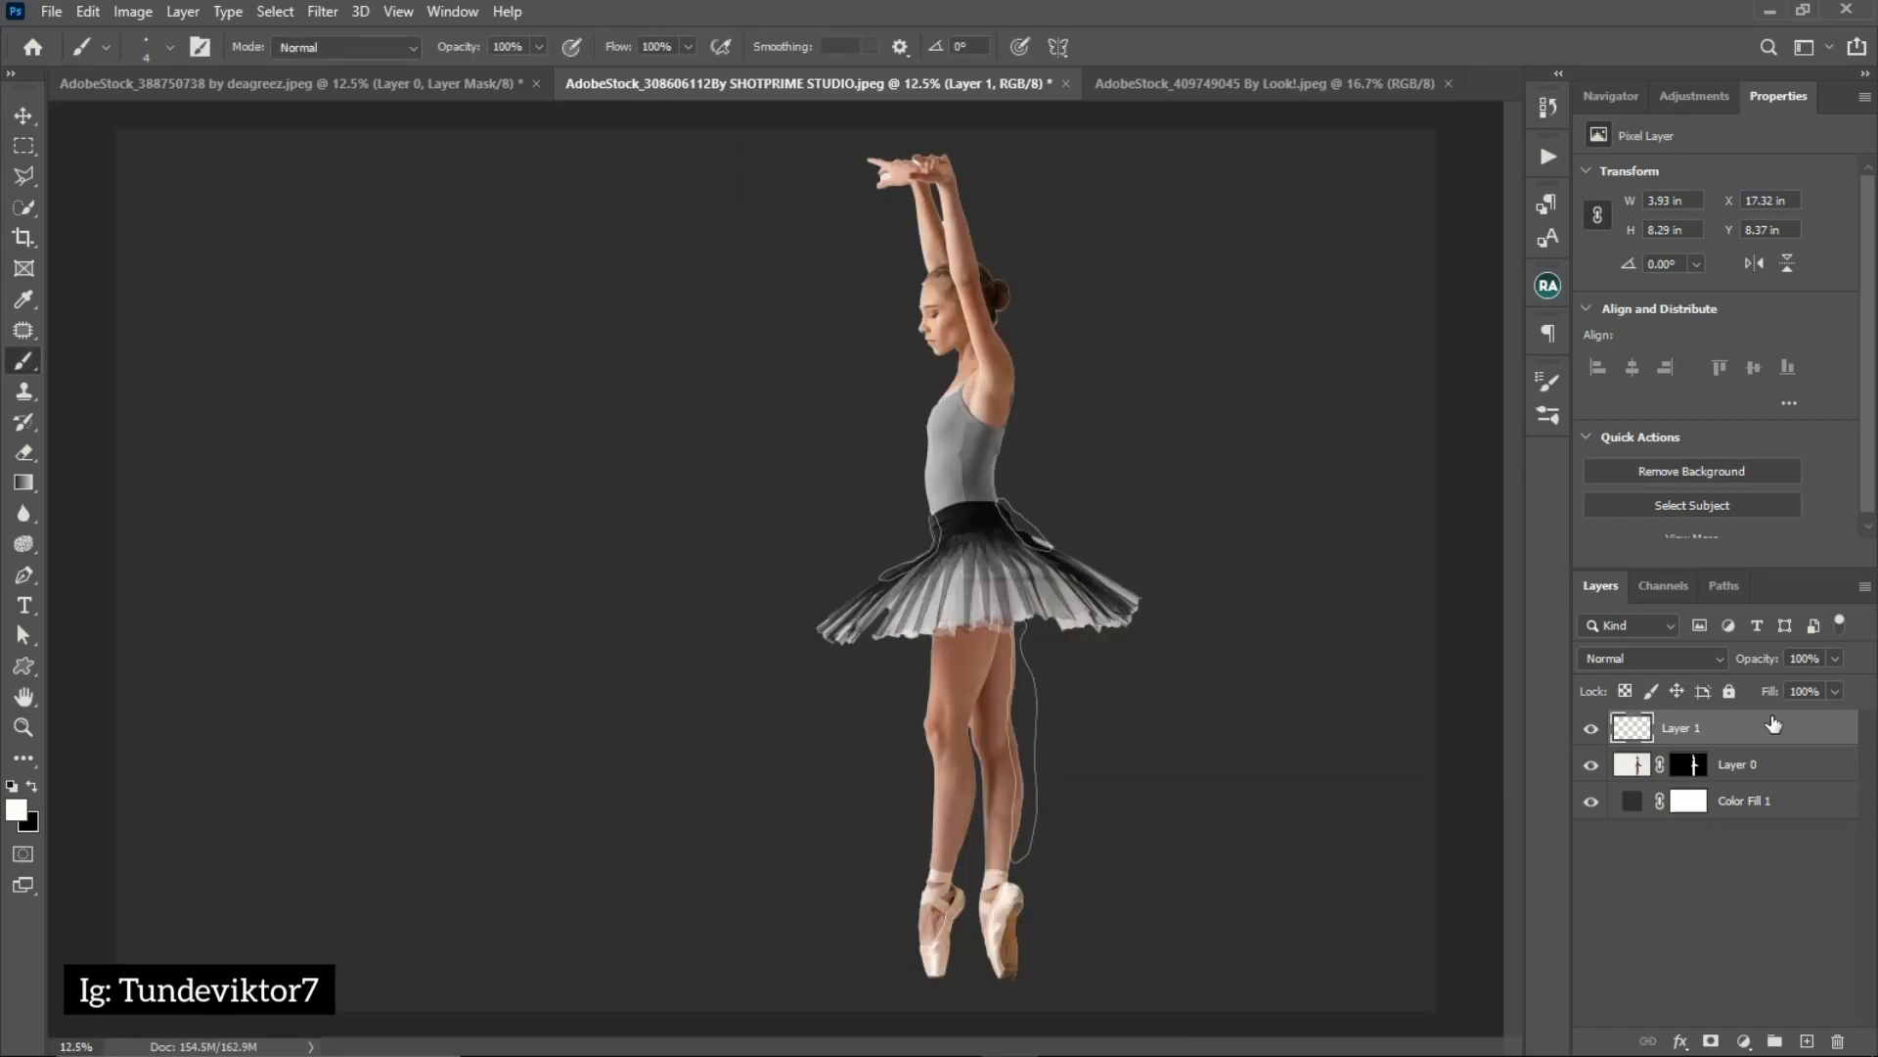
Delete the layer holding the white brush outlines above the ballerina
{"action": "key", "text": "Delete"}
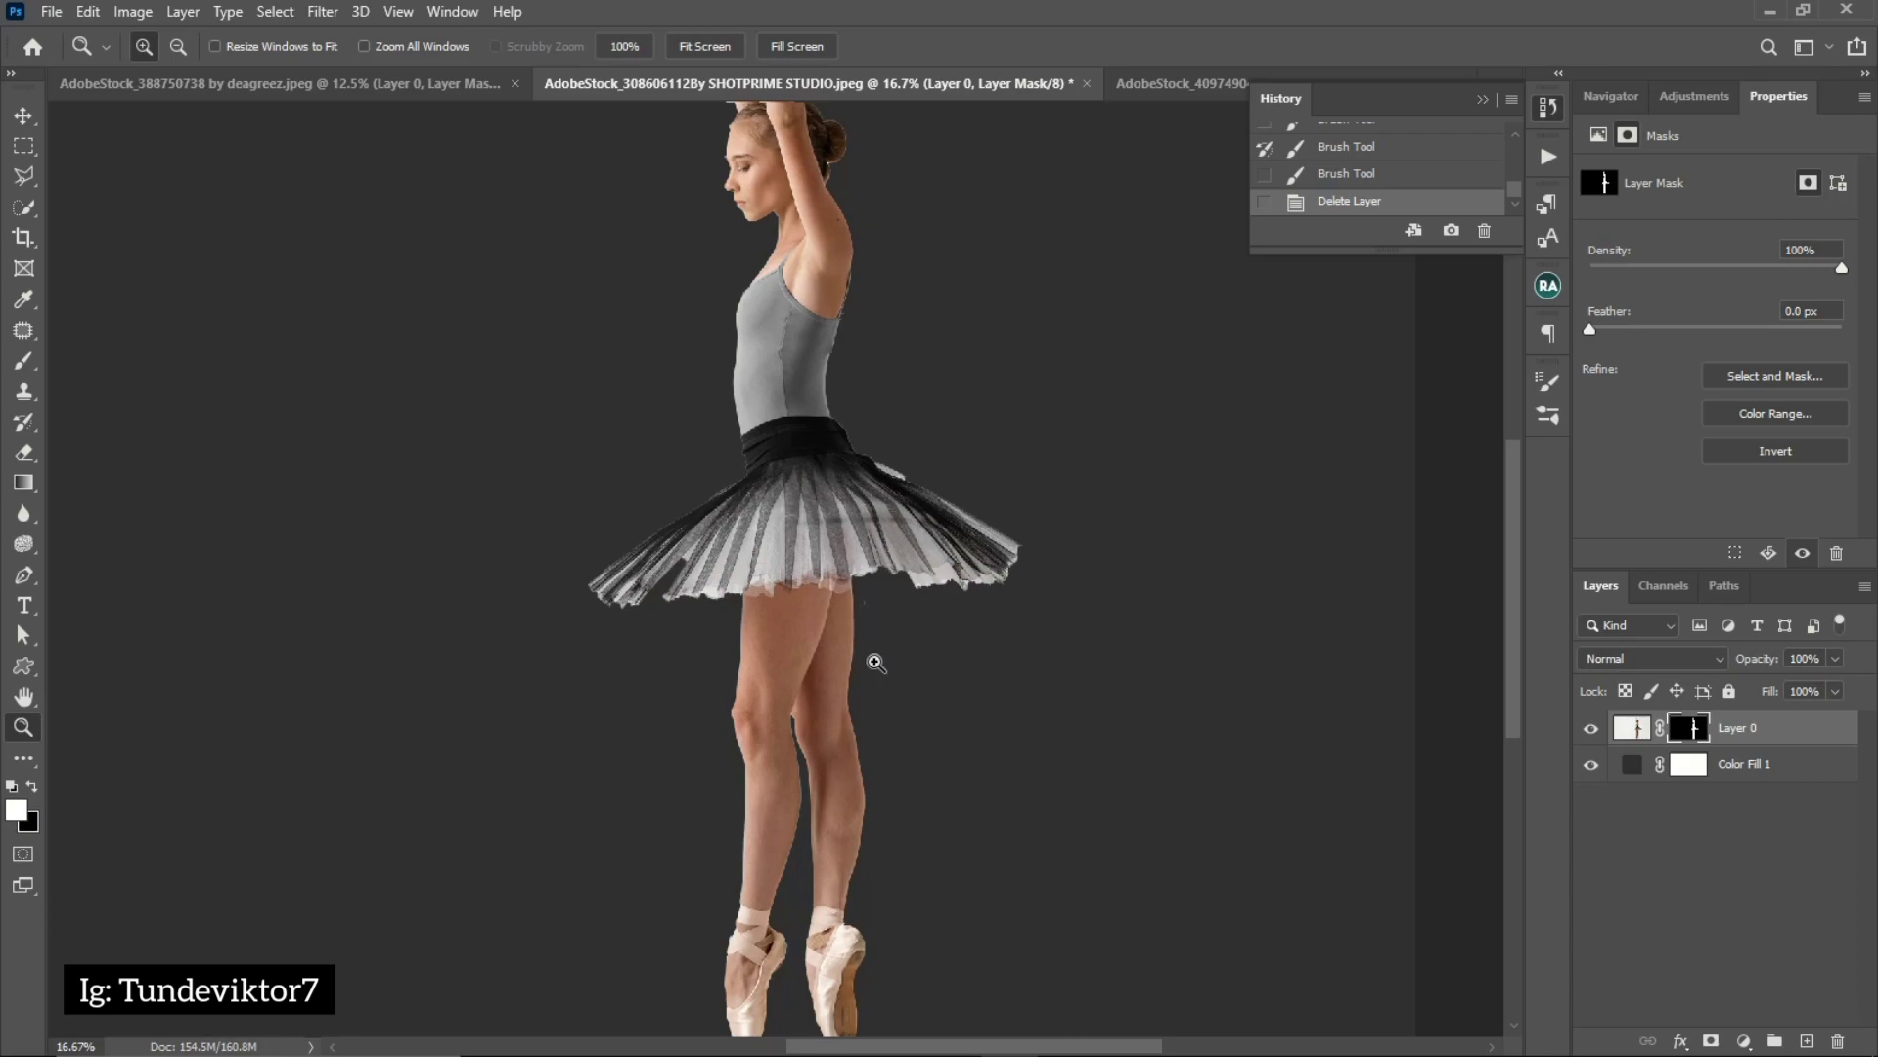
{"action": "left_click", "coordinate": [1493, 100]}
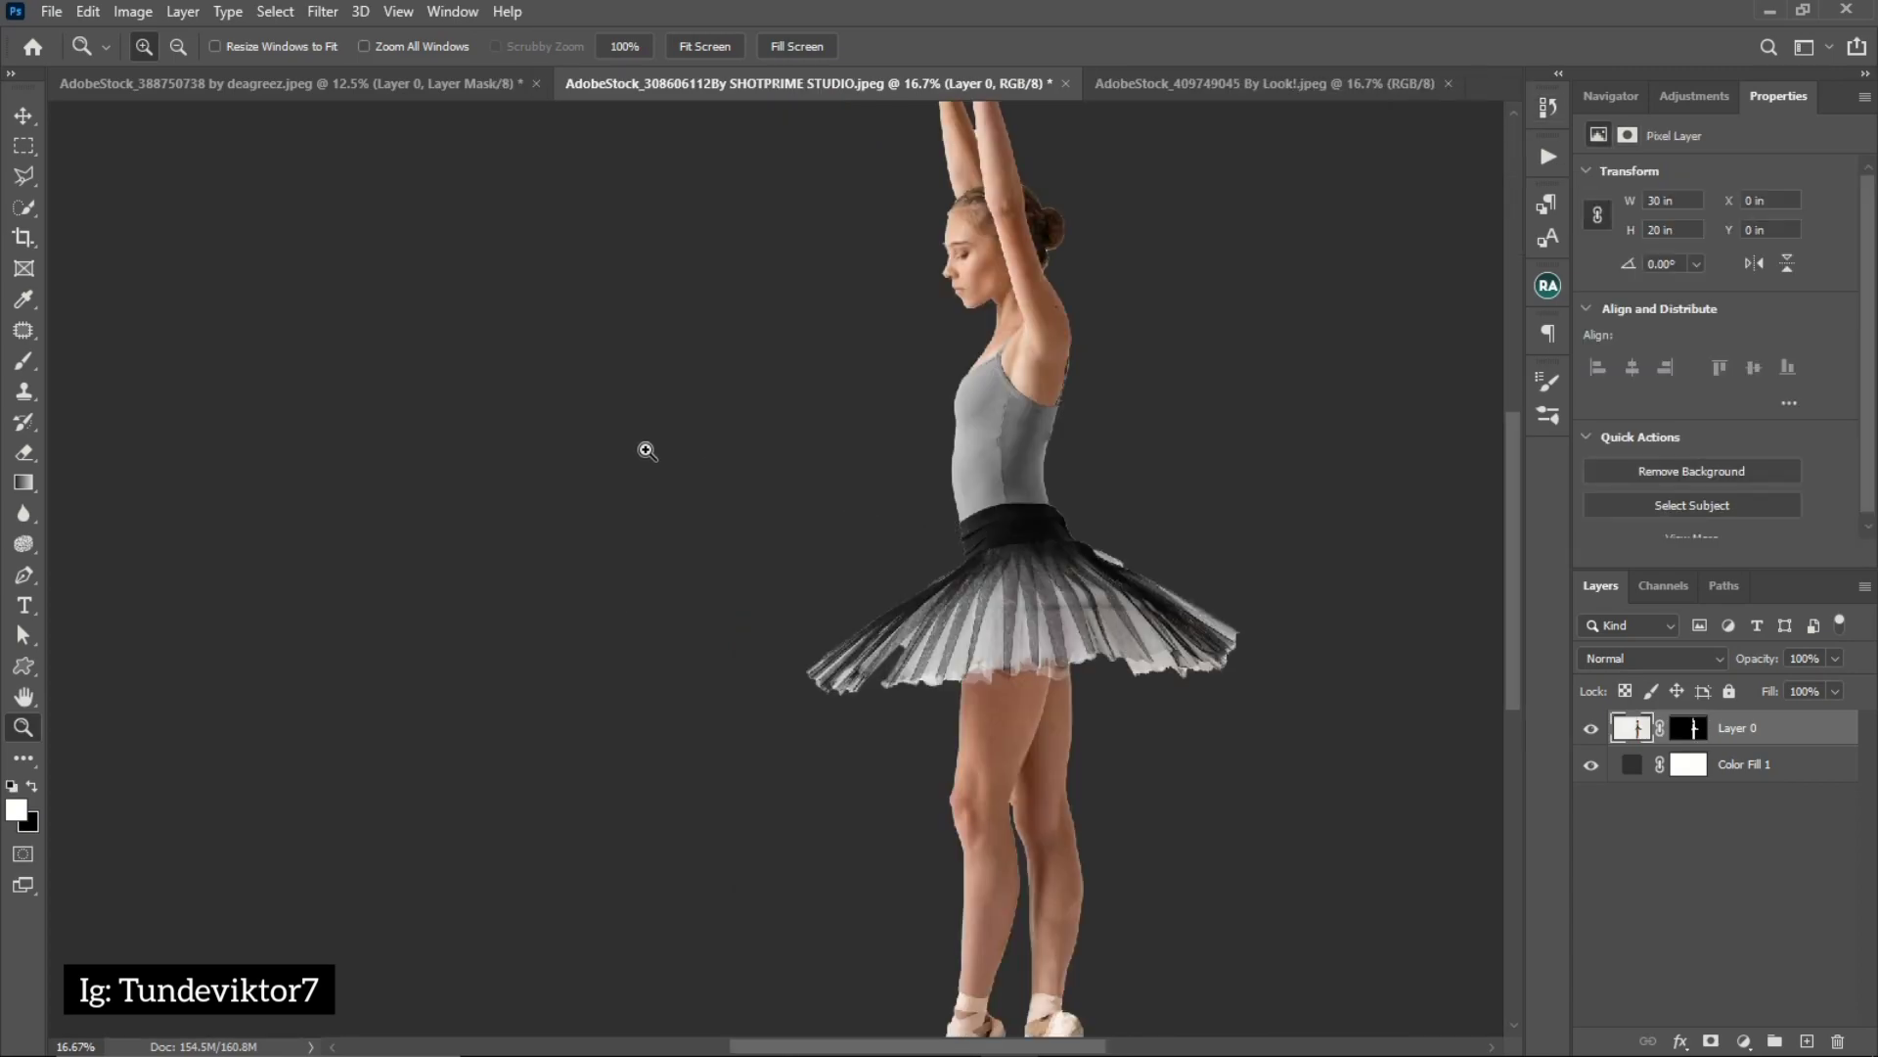
{"action": "left_click", "coordinate": [527, 486], "text": "alt"}
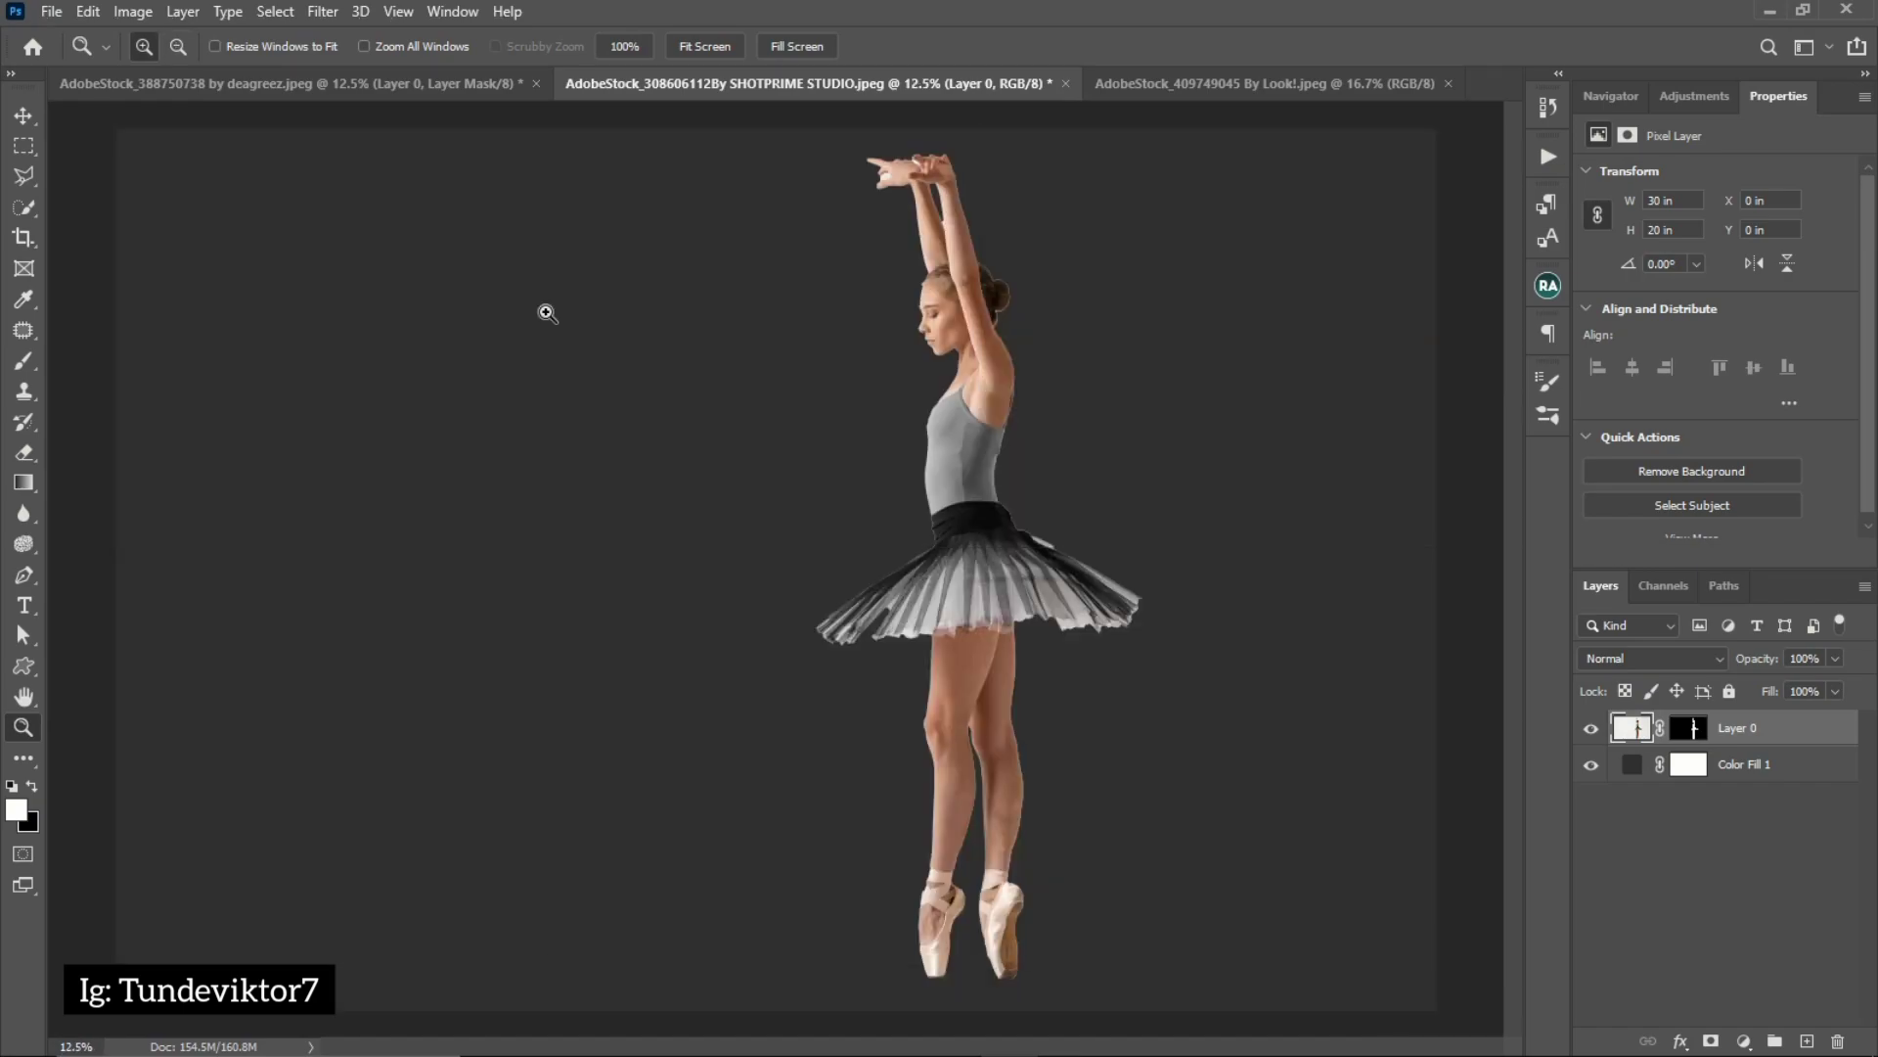
{"action": "left_click", "coordinate": [1023, 487]}
{"action": "left_click", "coordinate": [1007, 522]}
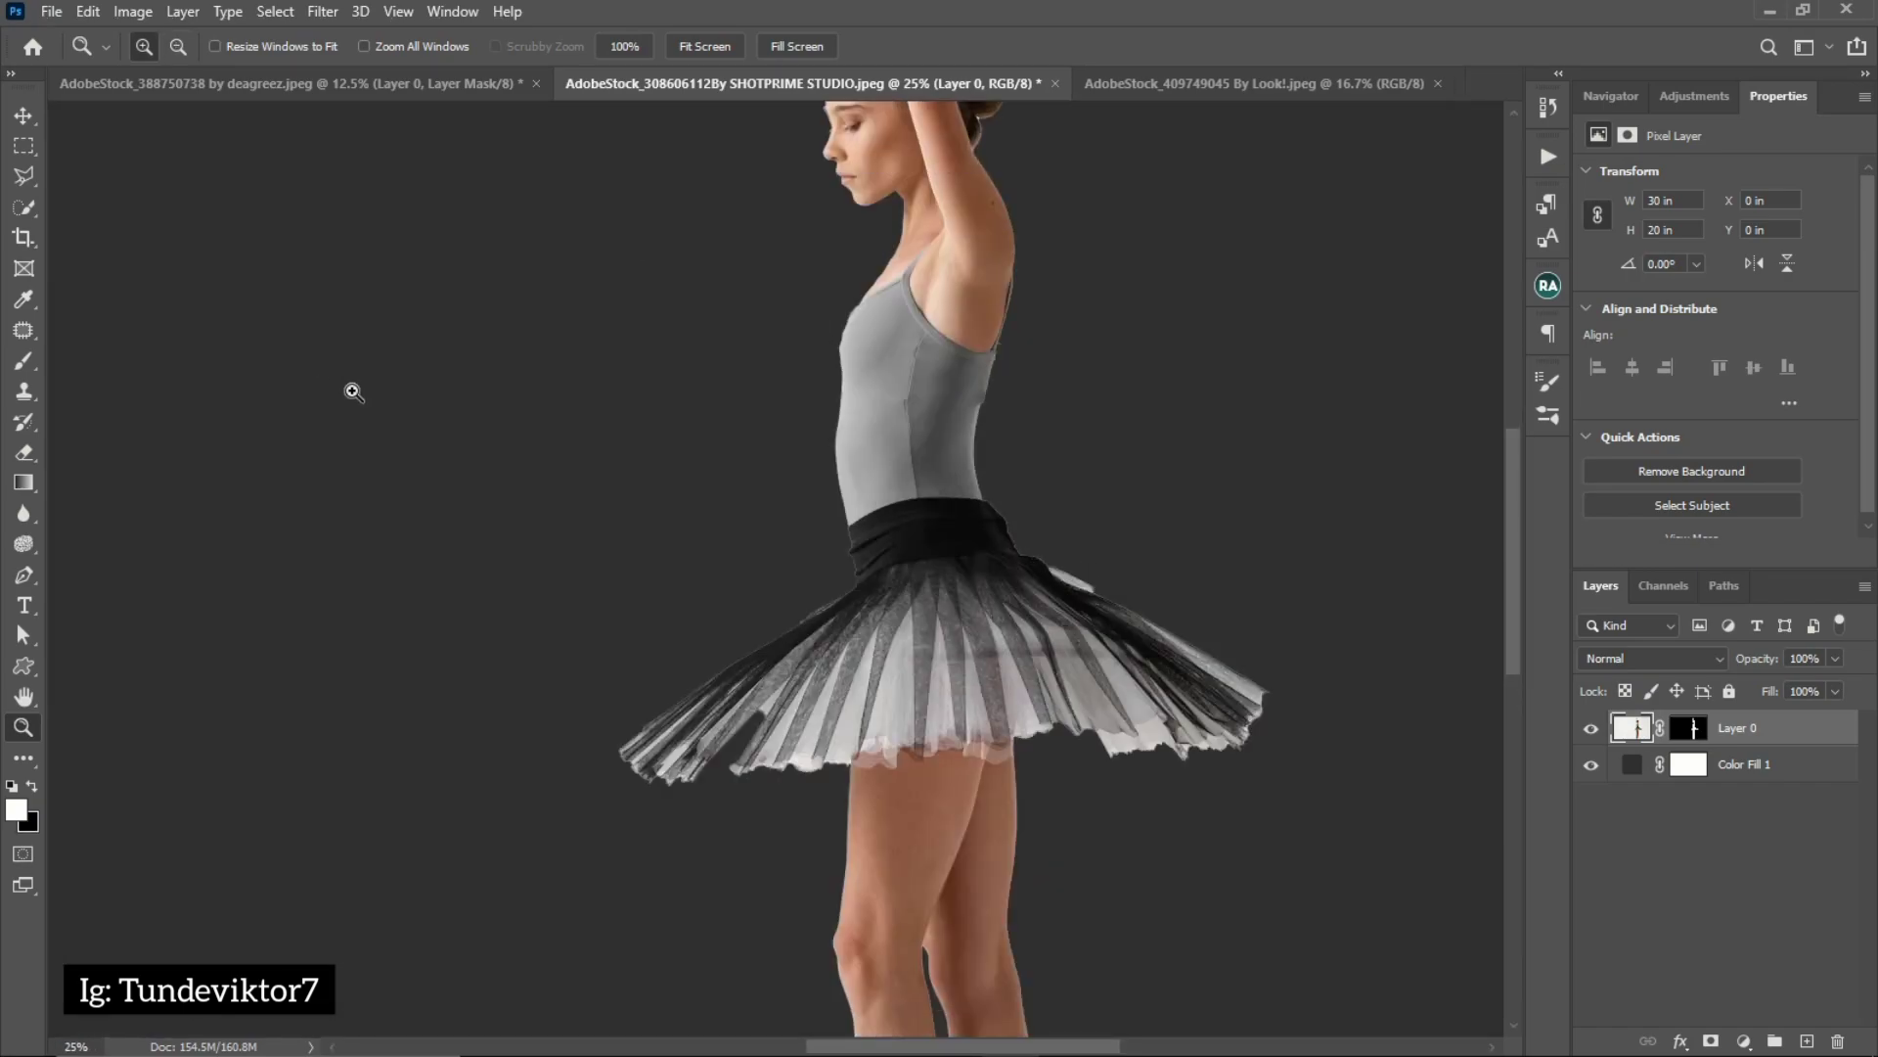
Target the ballerina layer's mask and open the Minimum filter for it
{"action": "left_click", "coordinate": [1691, 731]}
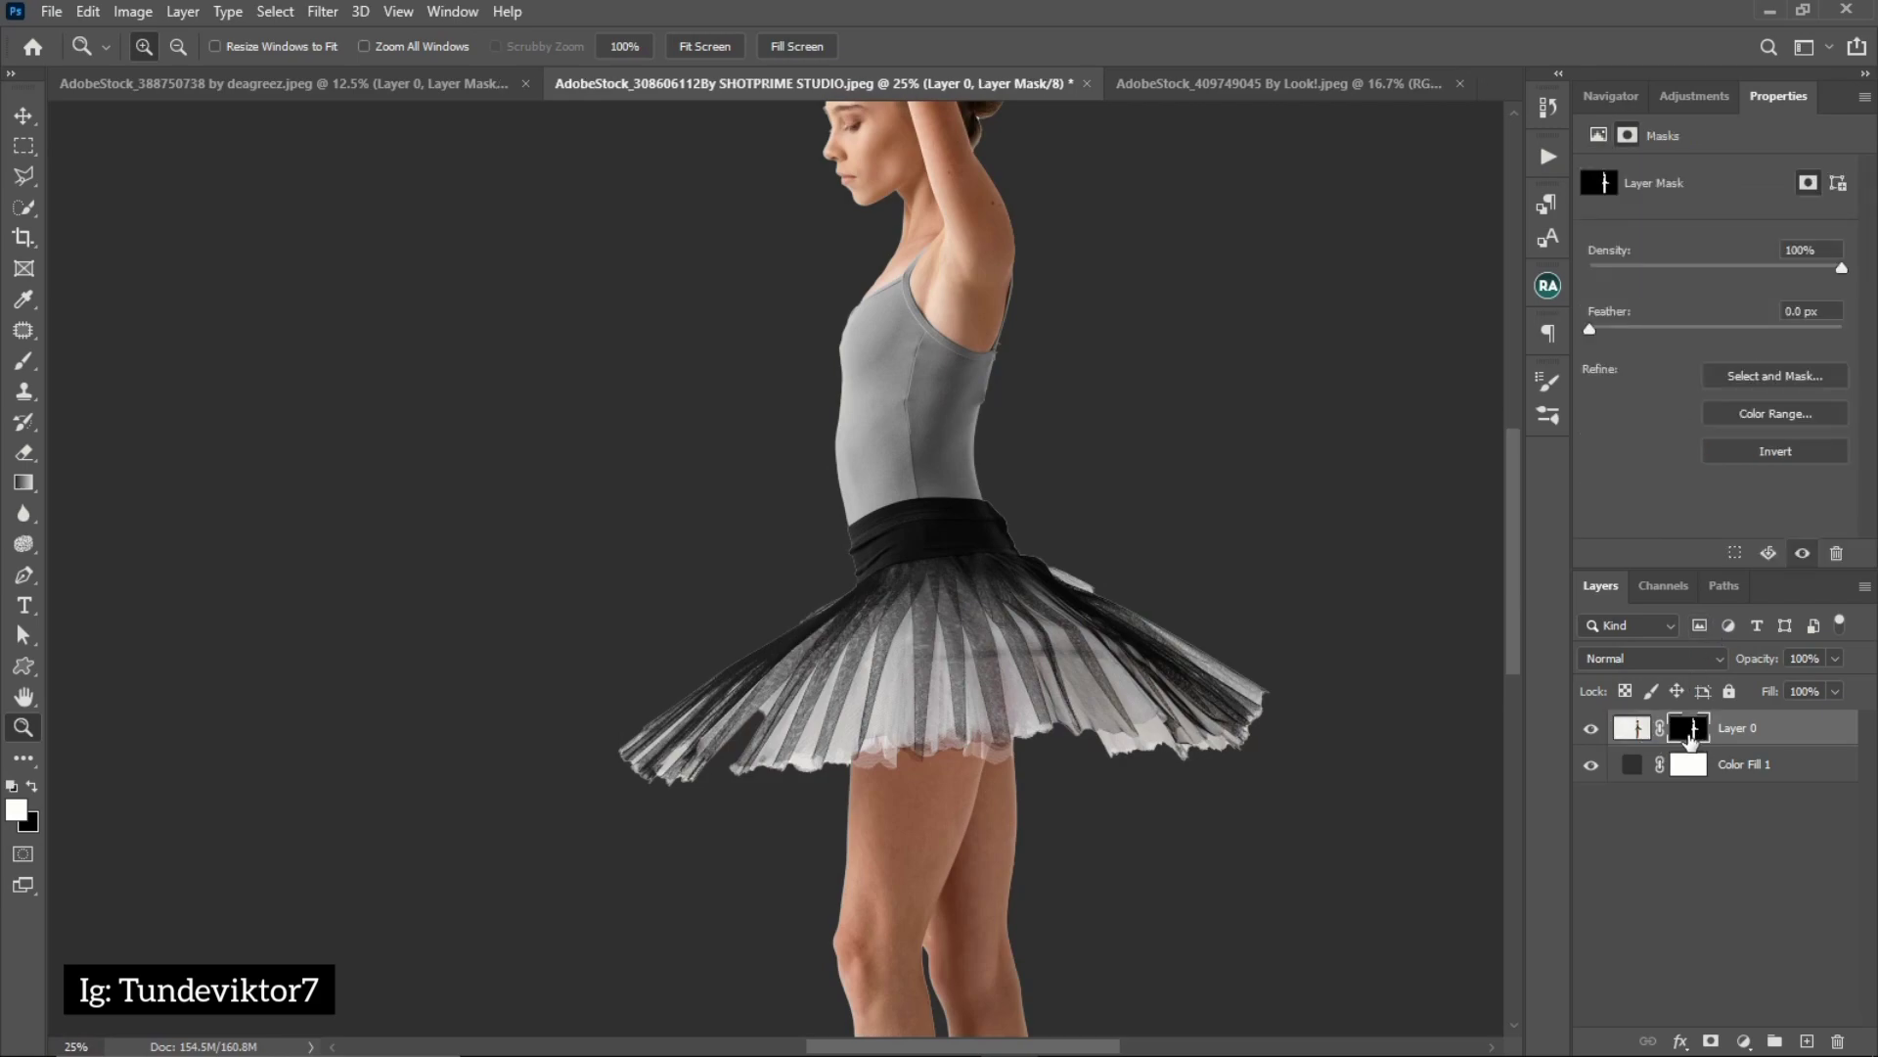
{"action": "key", "text": "ctrl+minus"}
{"action": "left_click", "coordinate": [323, 12]}
{"action": "mouse_move", "coordinate": [375, 513]}
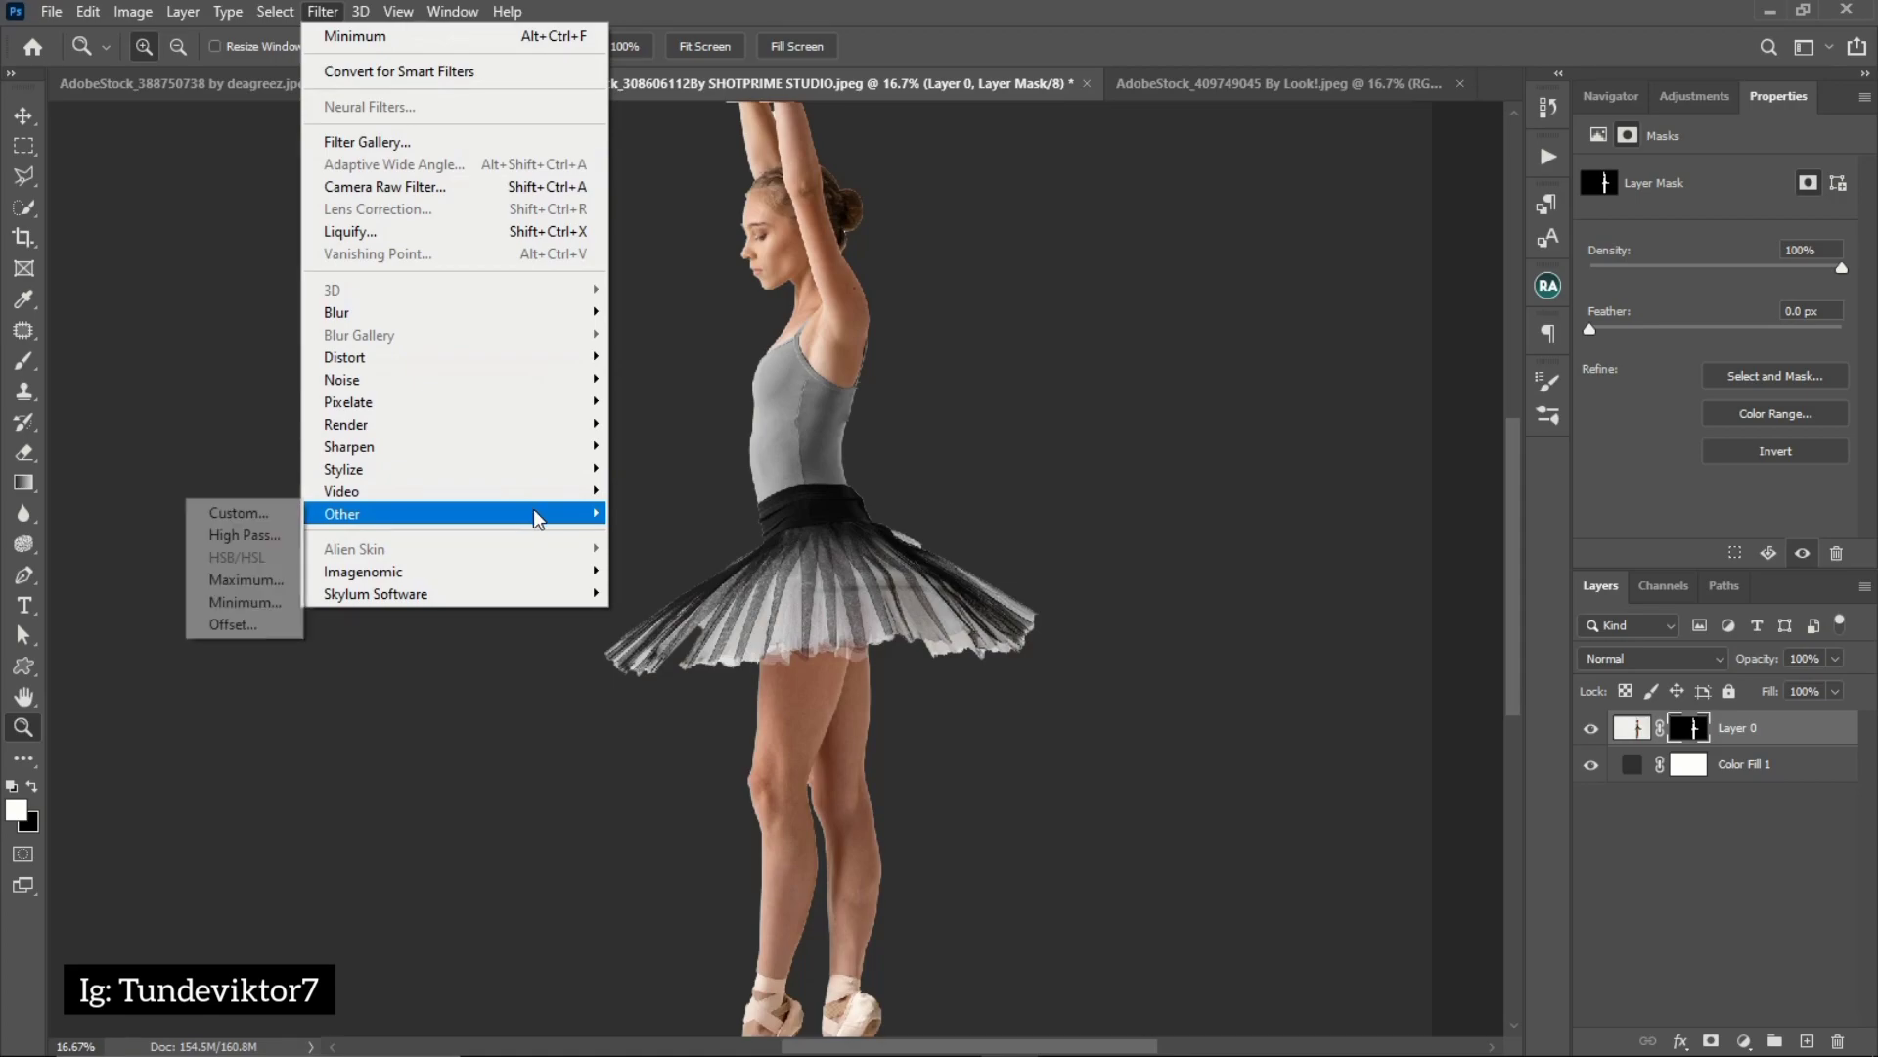
{"action": "left_click", "coordinate": [247, 601]}
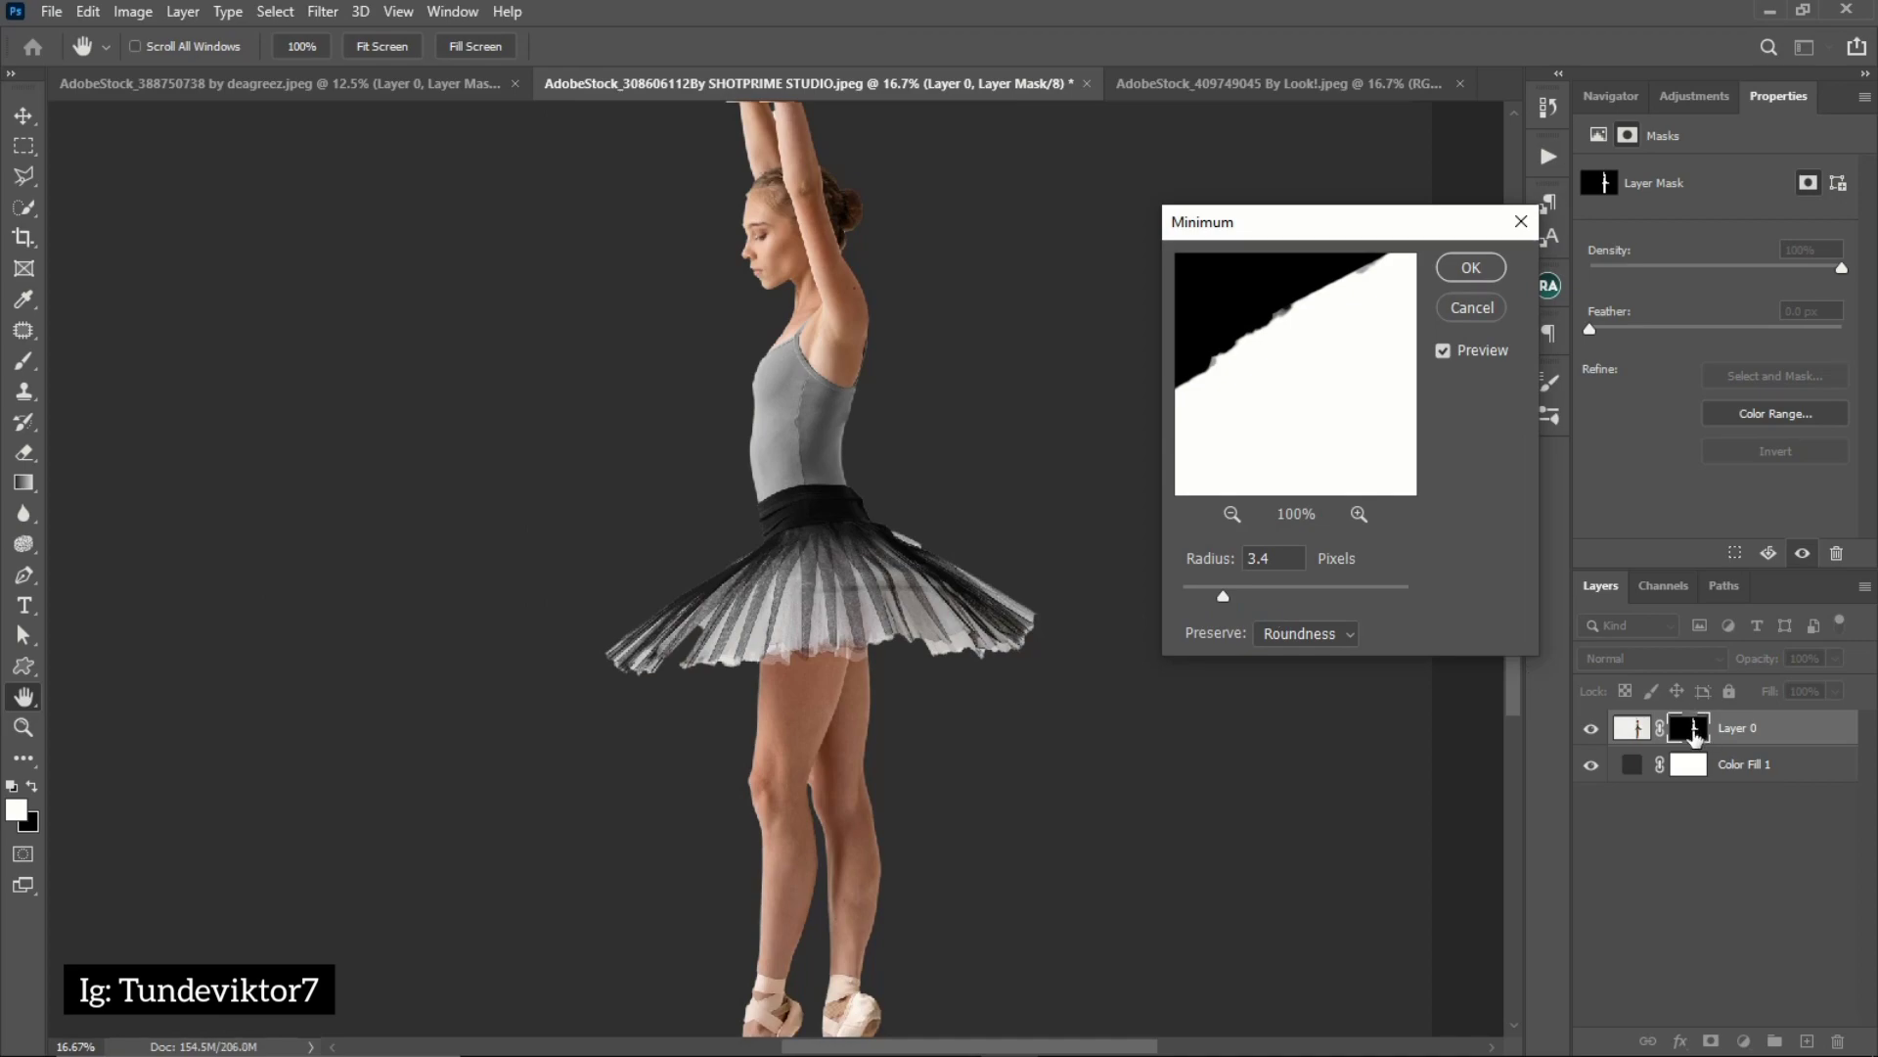
{"action": "key", "text": "ctrl"}
{"action": "key", "text": "ctrl"}
{"action": "key", "text": "ctrl"}
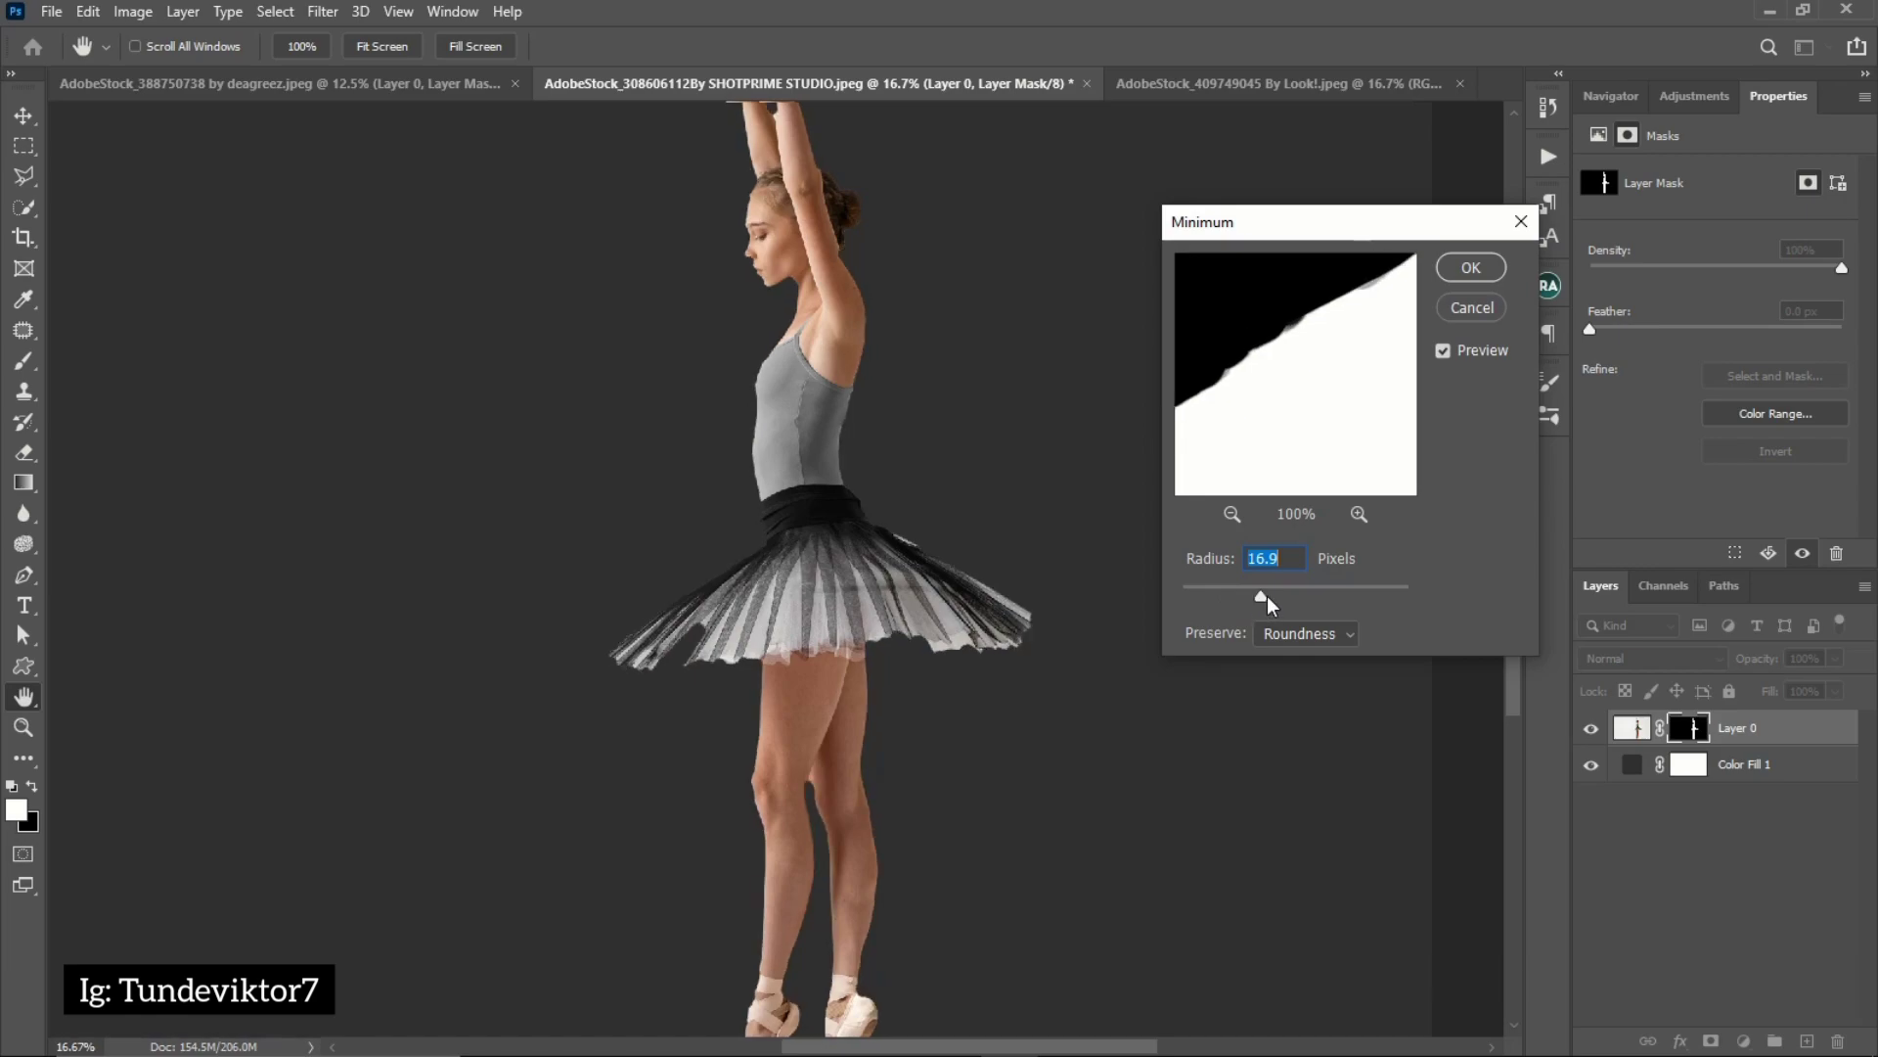
Apply the Minimum filter to the mask with a 3.7-pixel radius and Roundness preserved, after comparing the preview on and off
{"action": "left_click_drag", "start_coordinate": [1258, 594], "coordinate": [1178, 604]}
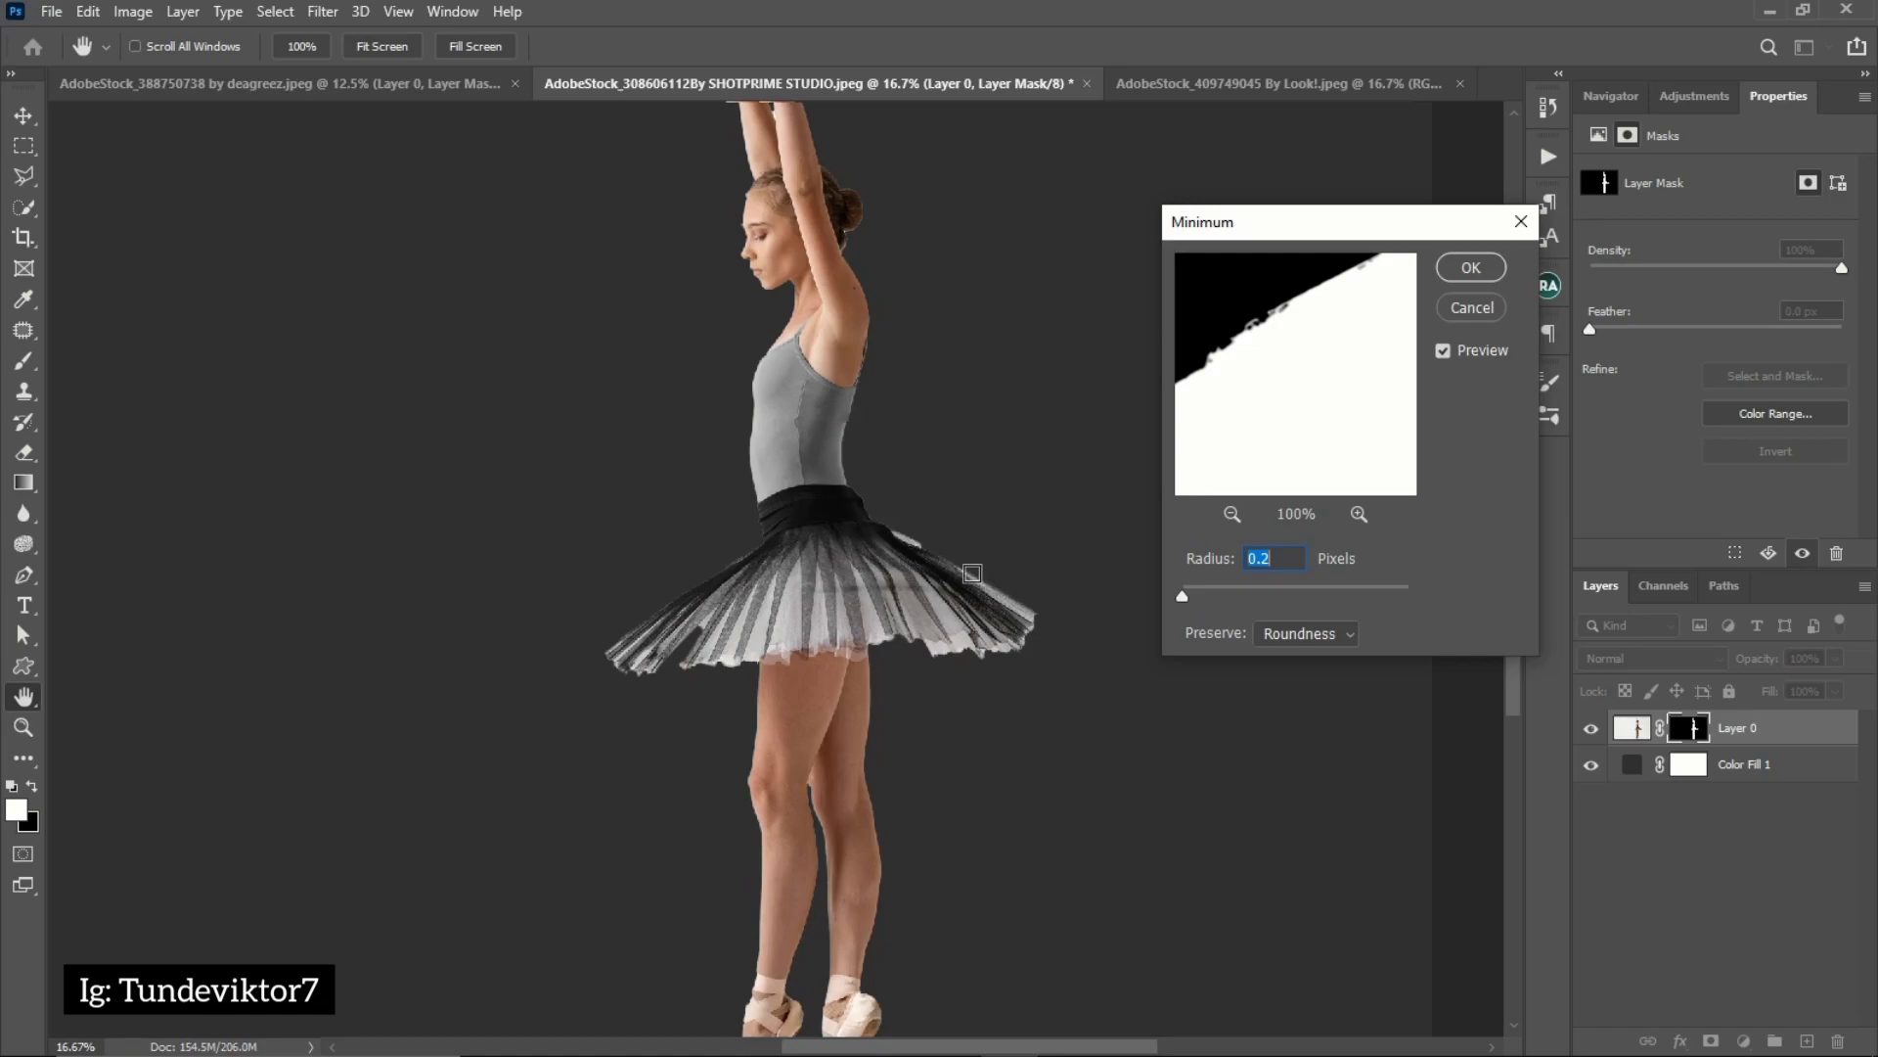
{"action": "left_click", "coordinate": [1209, 598]}
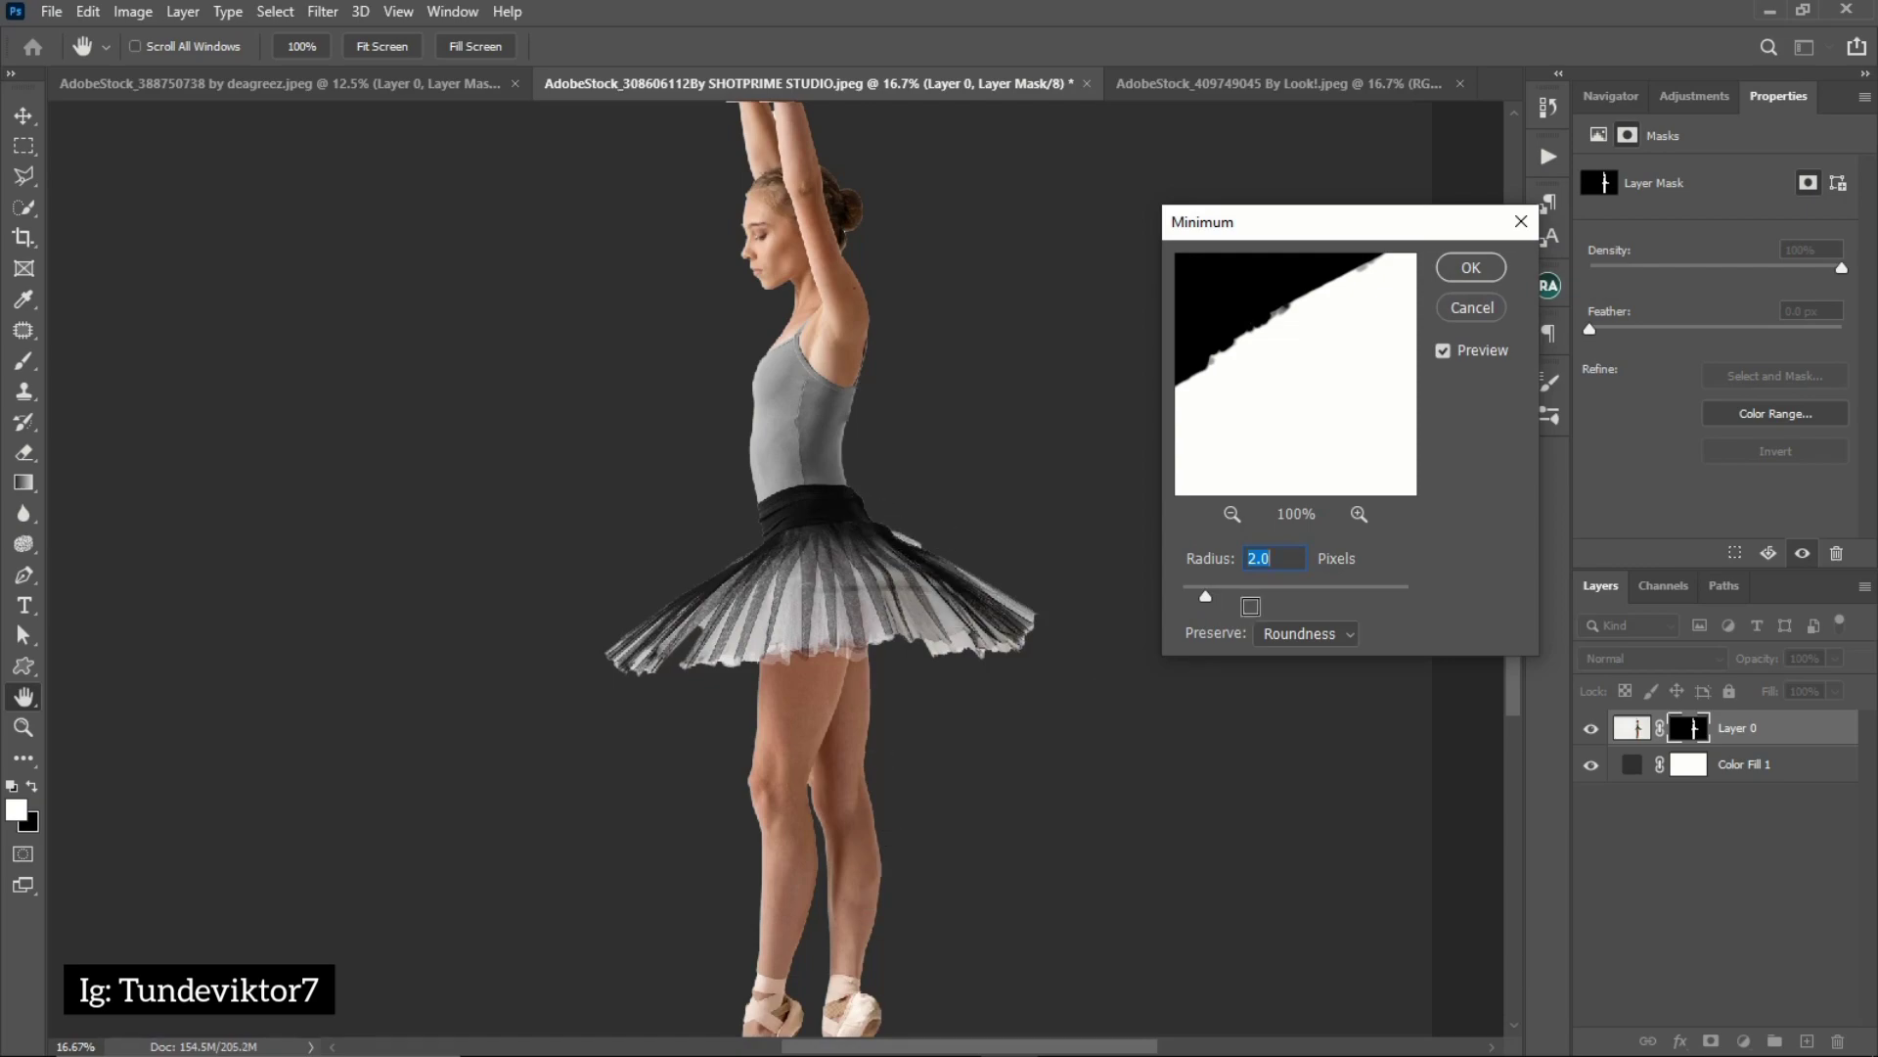
{"action": "left_click_drag", "start_coordinate": [1209, 599], "coordinate": [1221, 605]}
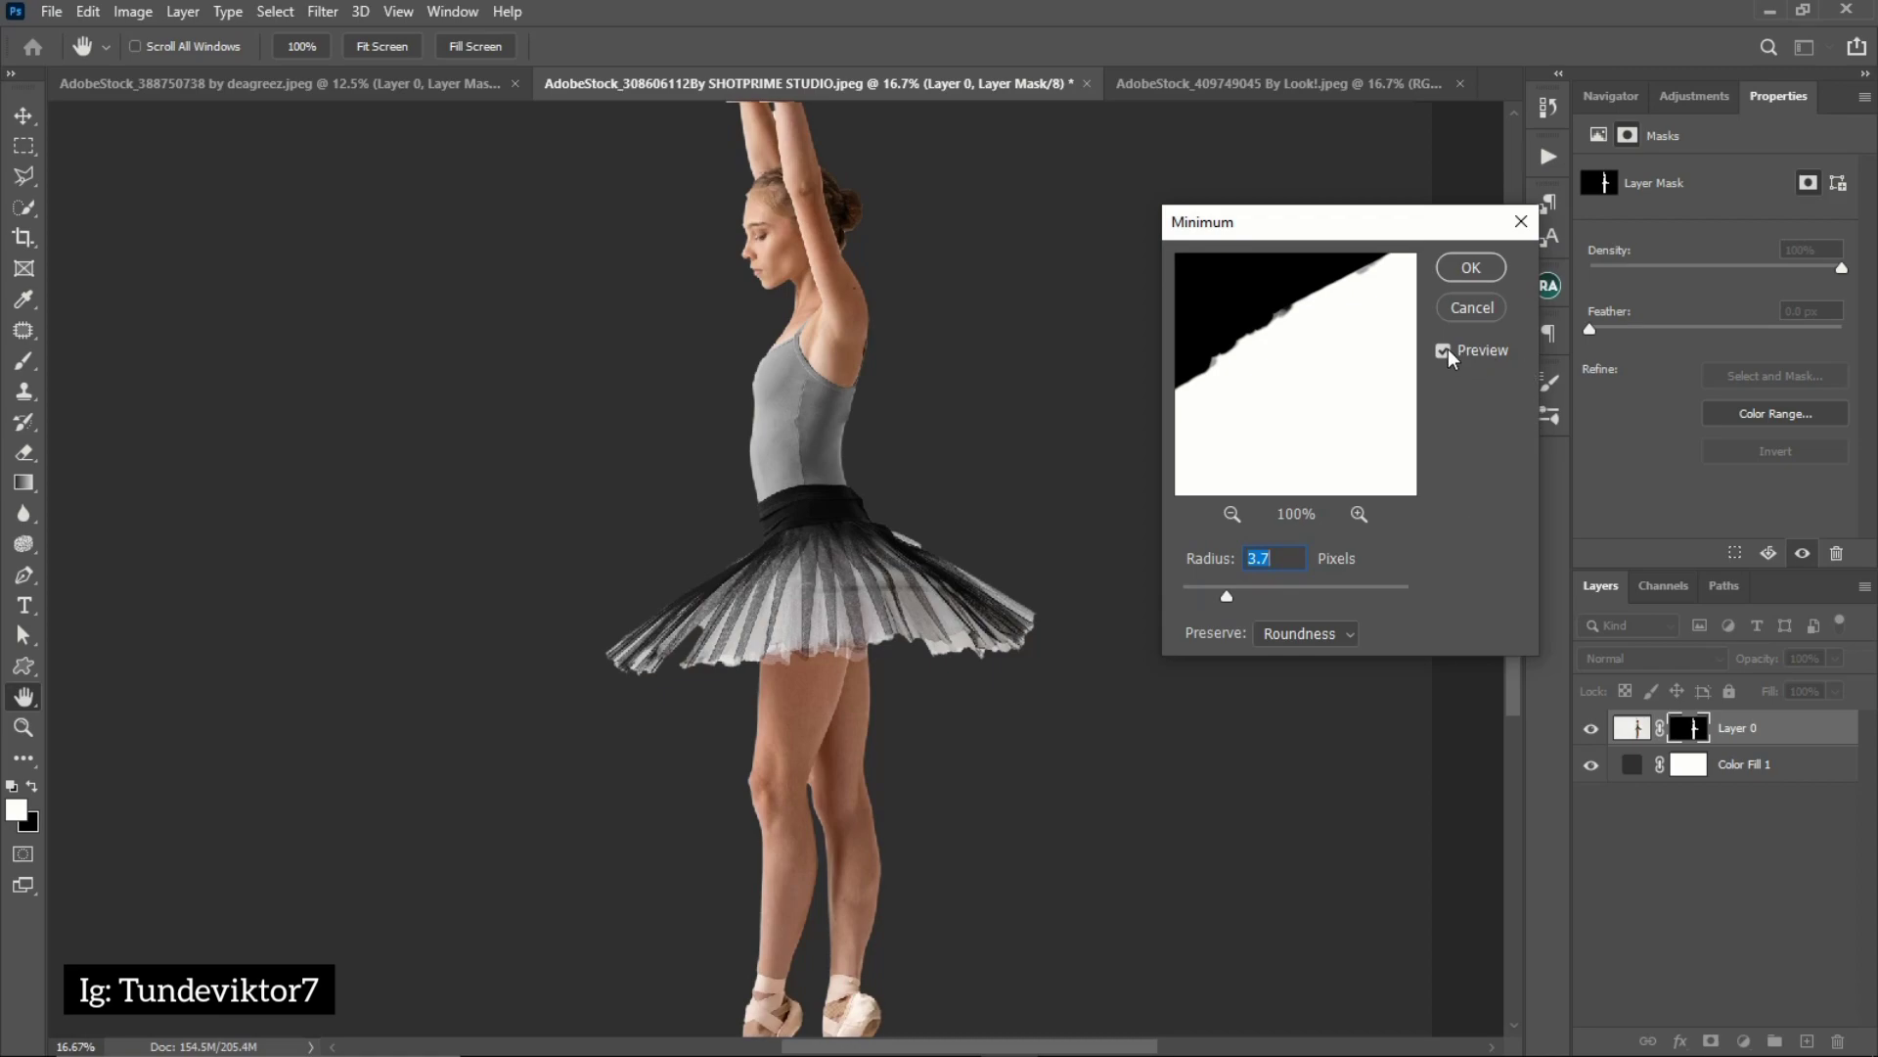
{"action": "left_click", "coordinate": [1445, 351]}
{"action": "left_click", "coordinate": [1445, 351]}
{"action": "left_click", "coordinate": [1445, 351]}
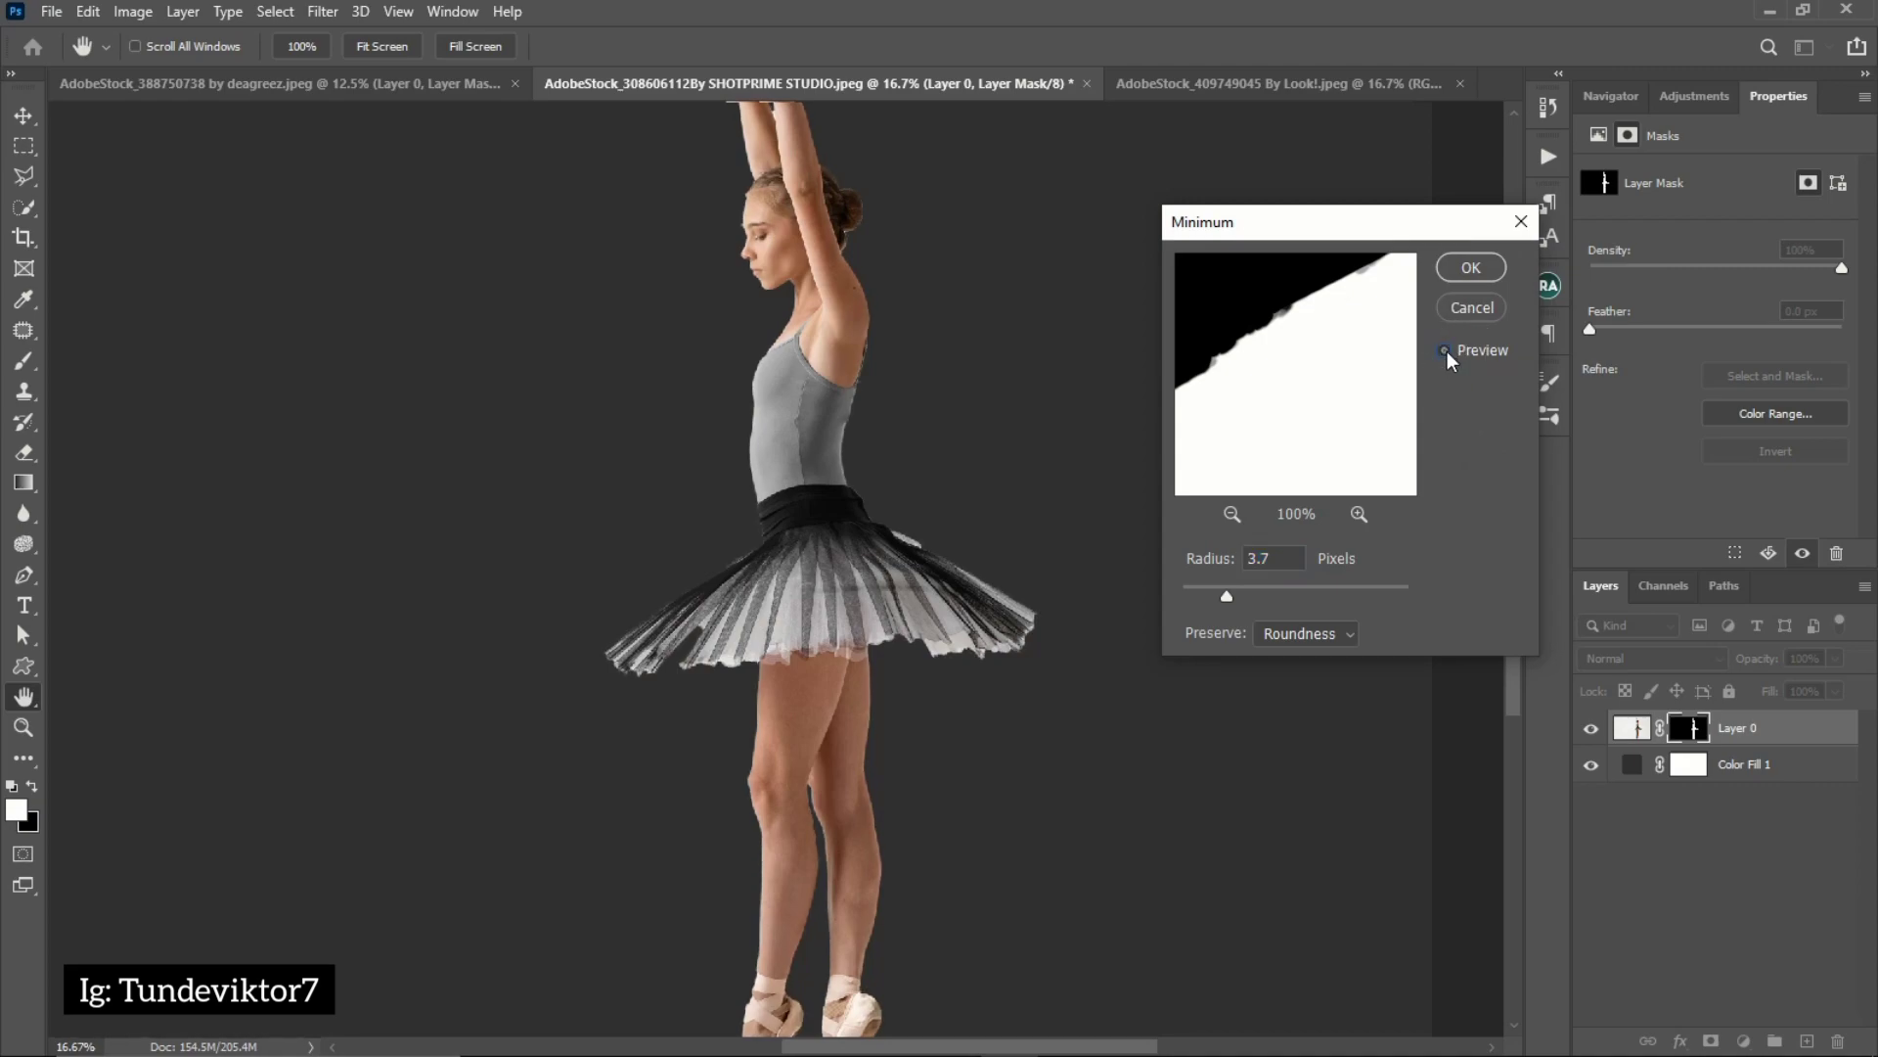
{"action": "left_click", "coordinate": [1445, 352]}
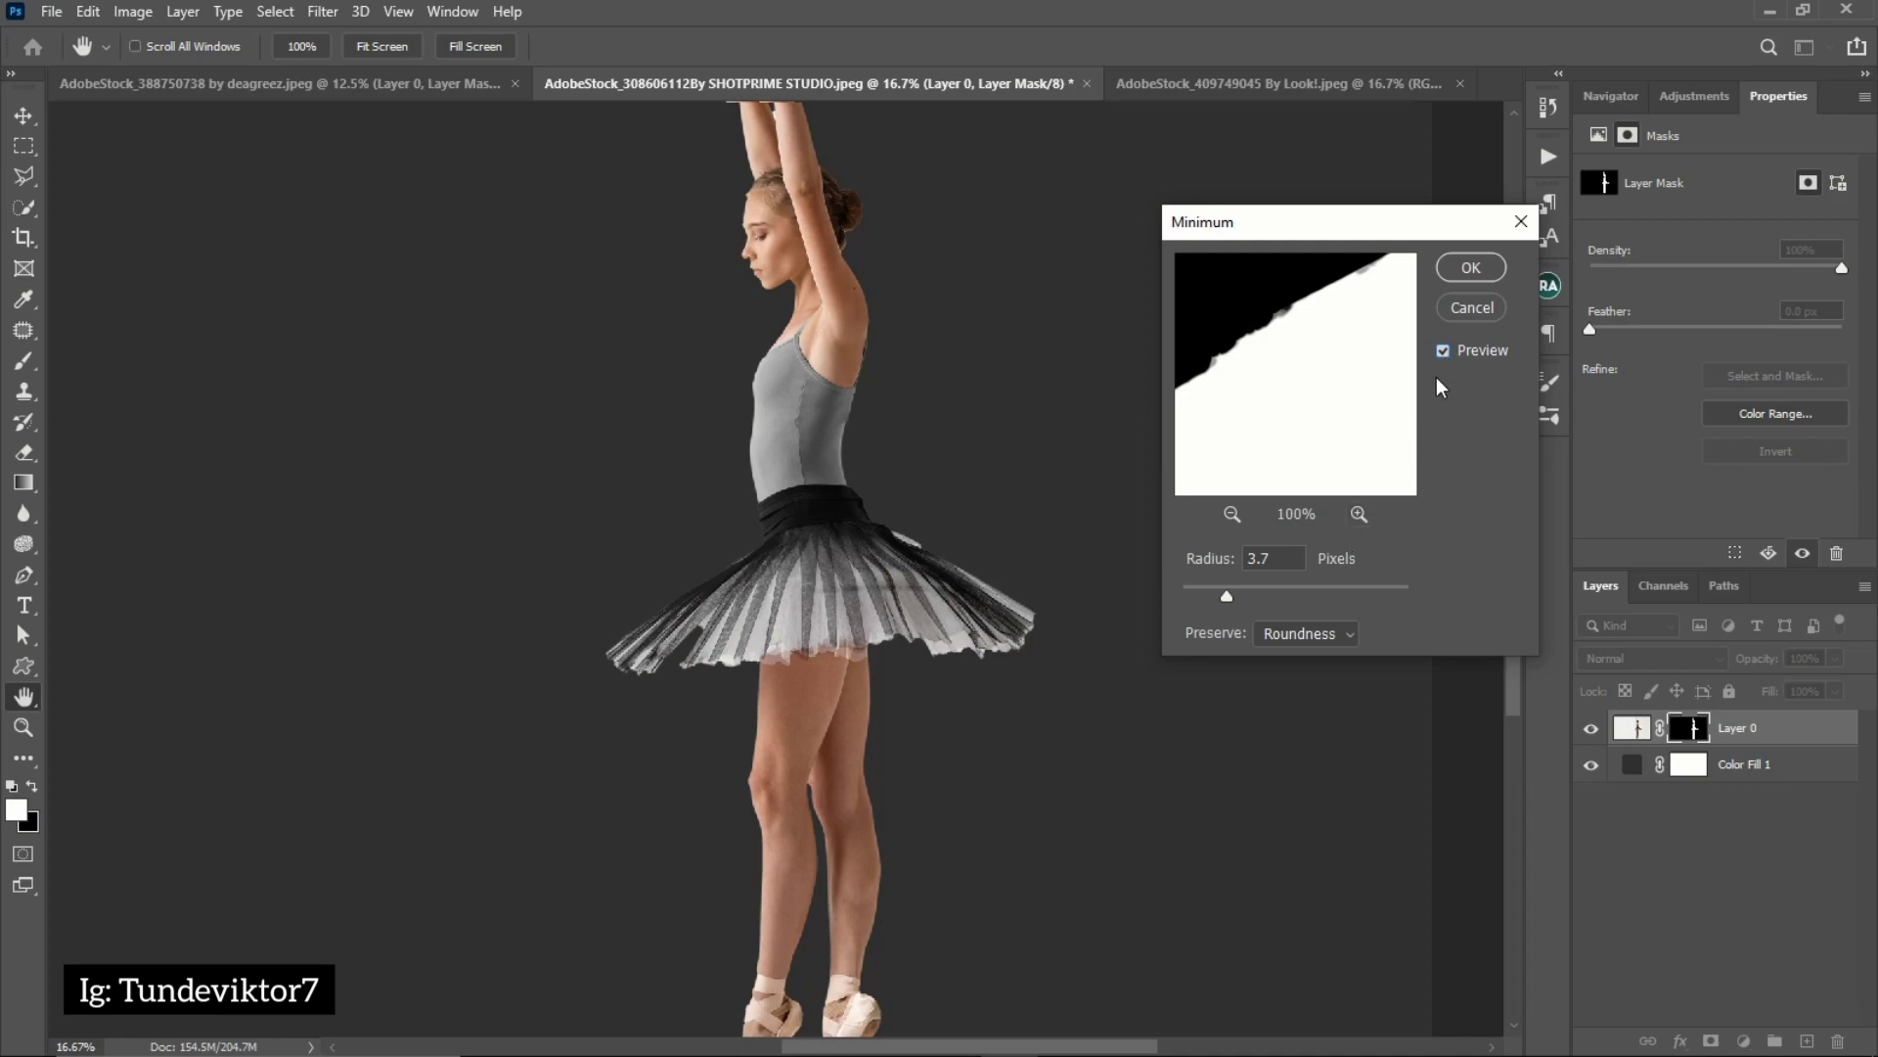
{"action": "left_click", "coordinate": [1445, 351]}
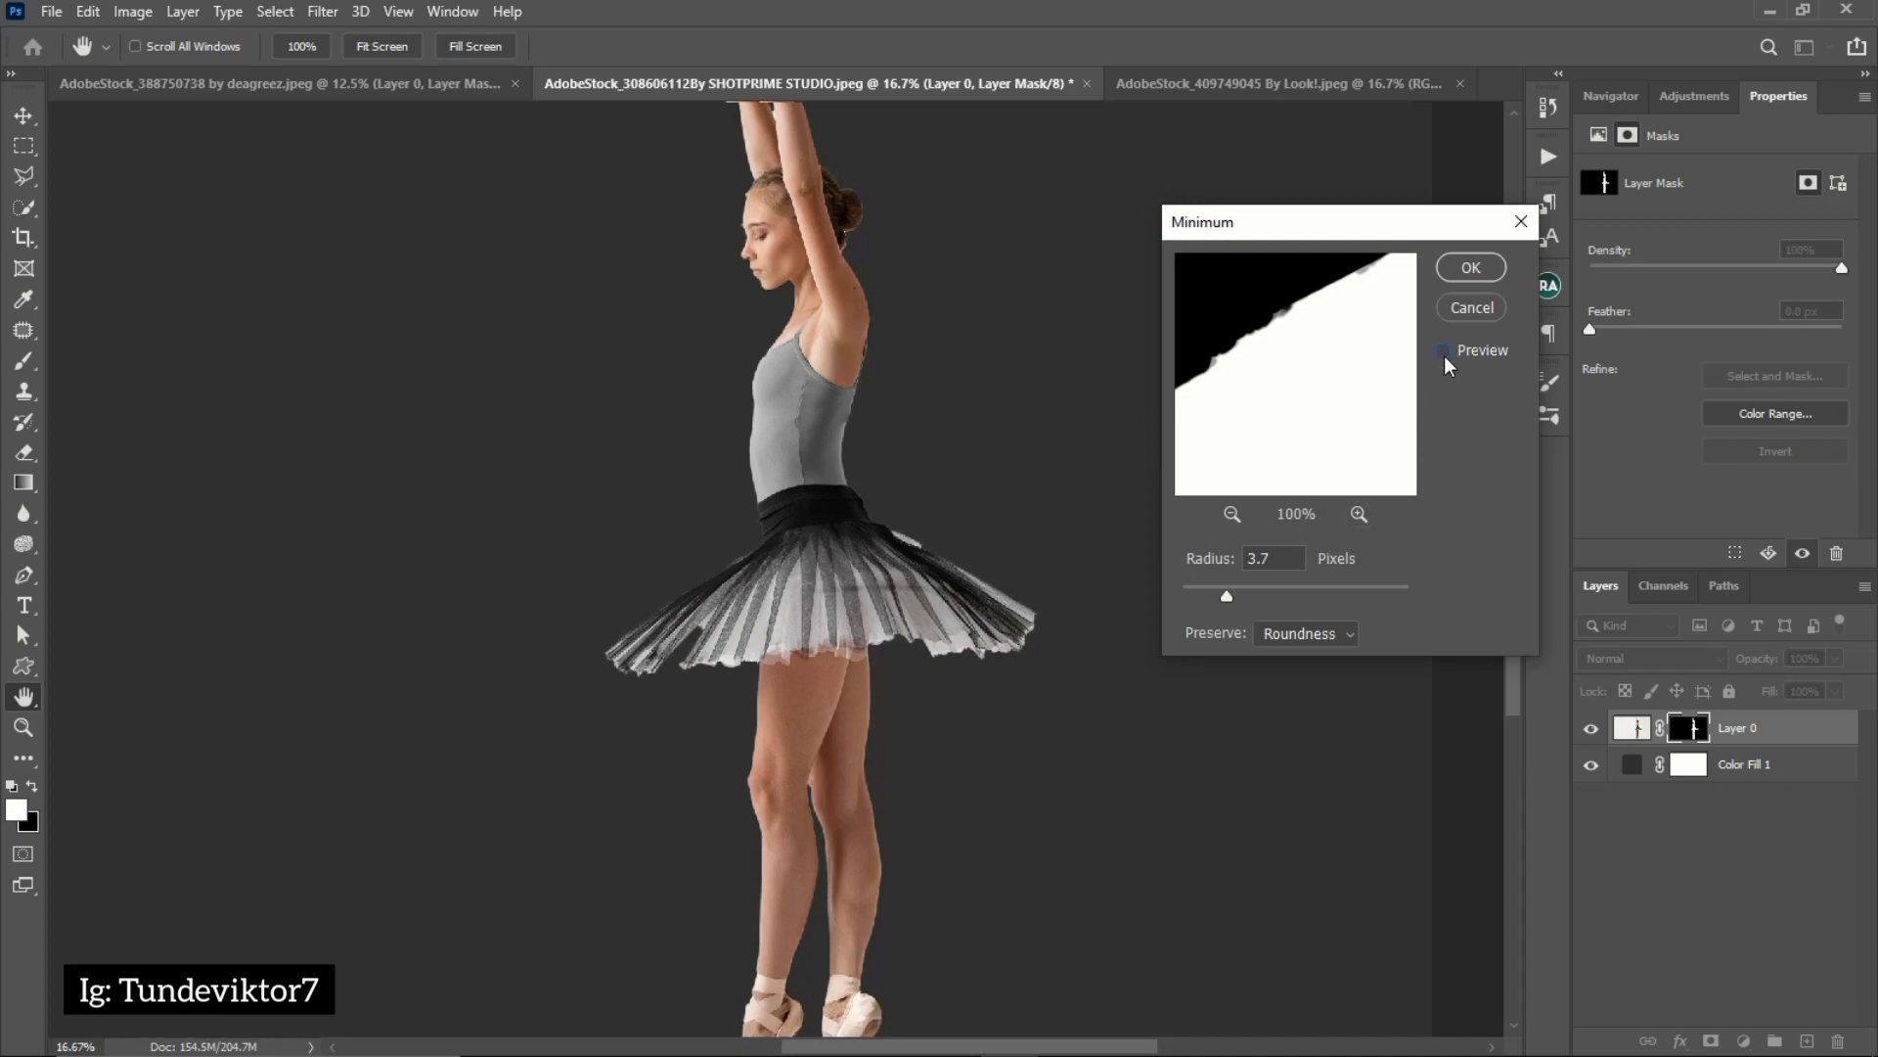
{"action": "left_click", "coordinate": [1471, 269]}
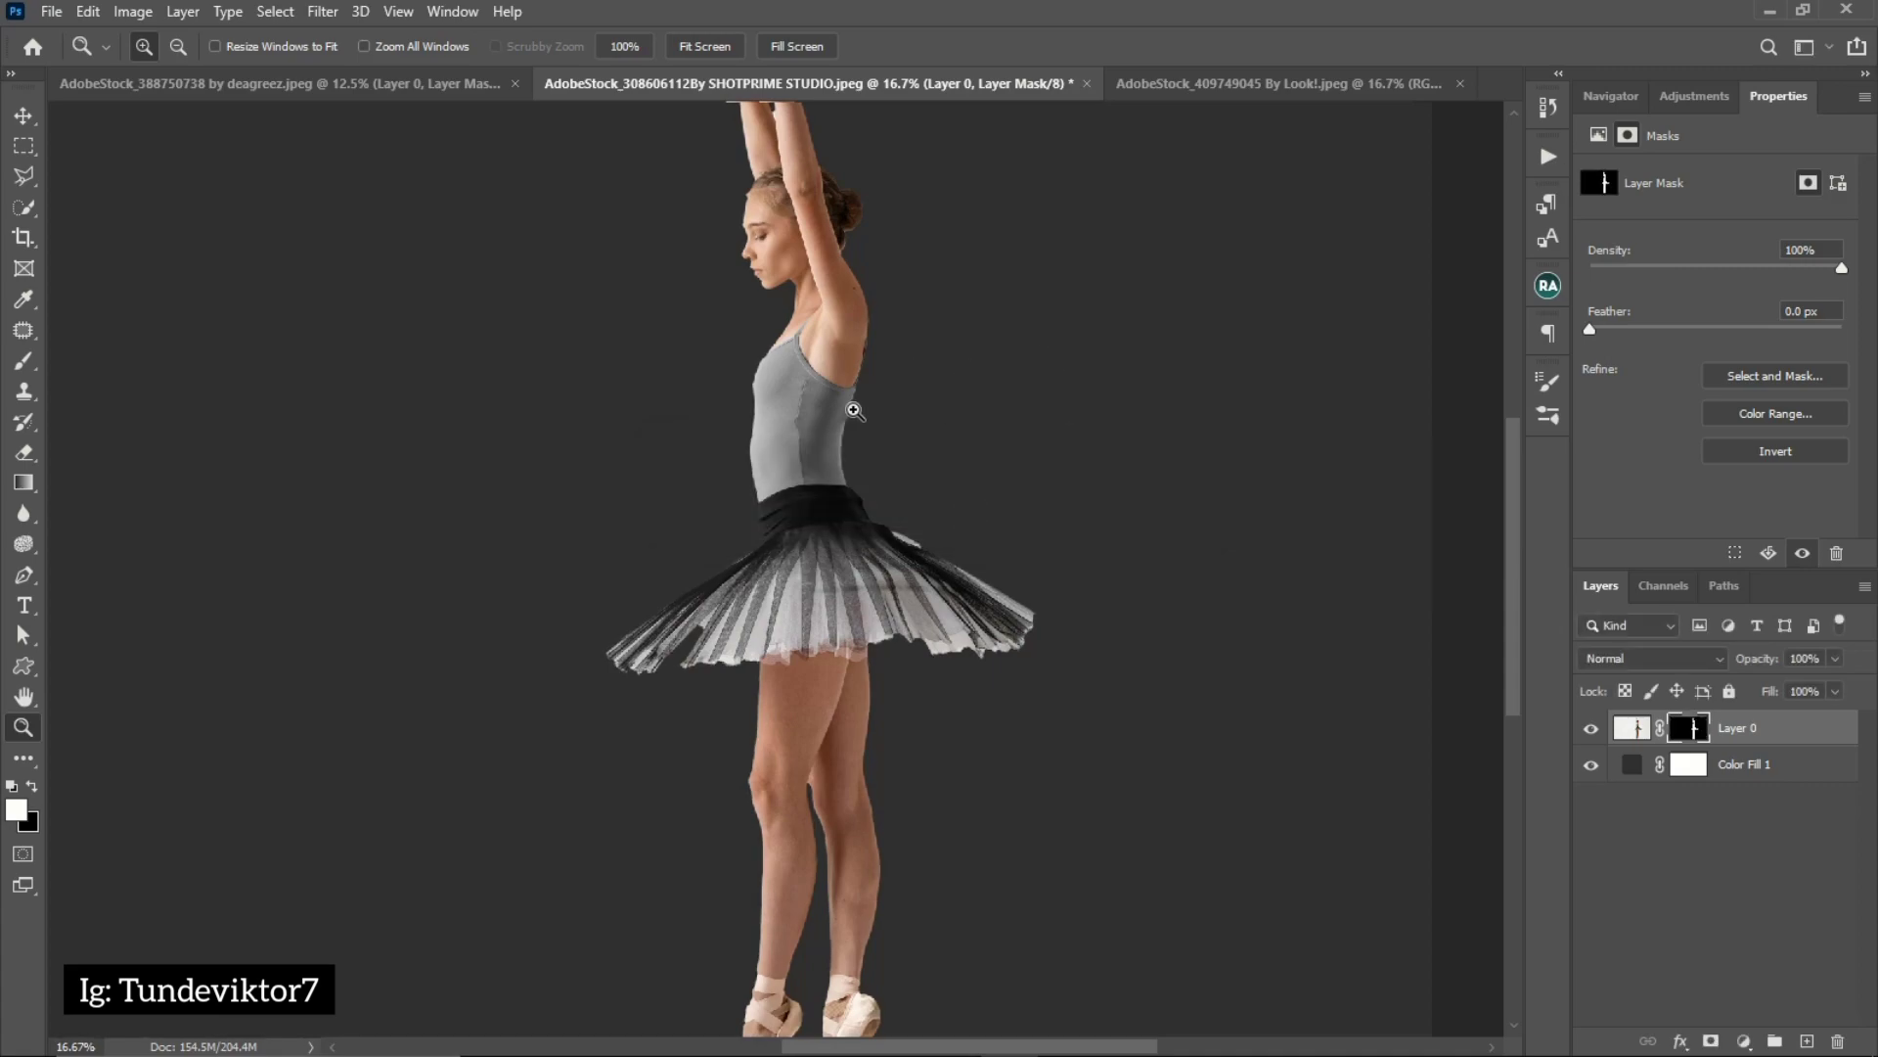
Examine the cutout edge from the ballerina's back down to her legs, comparing the states before and after the Minimum filter
{"action": "left_click", "coordinate": [854, 411]}
{"action": "left_click", "coordinate": [852, 396]}
{"action": "left_click", "coordinate": [856, 318]}
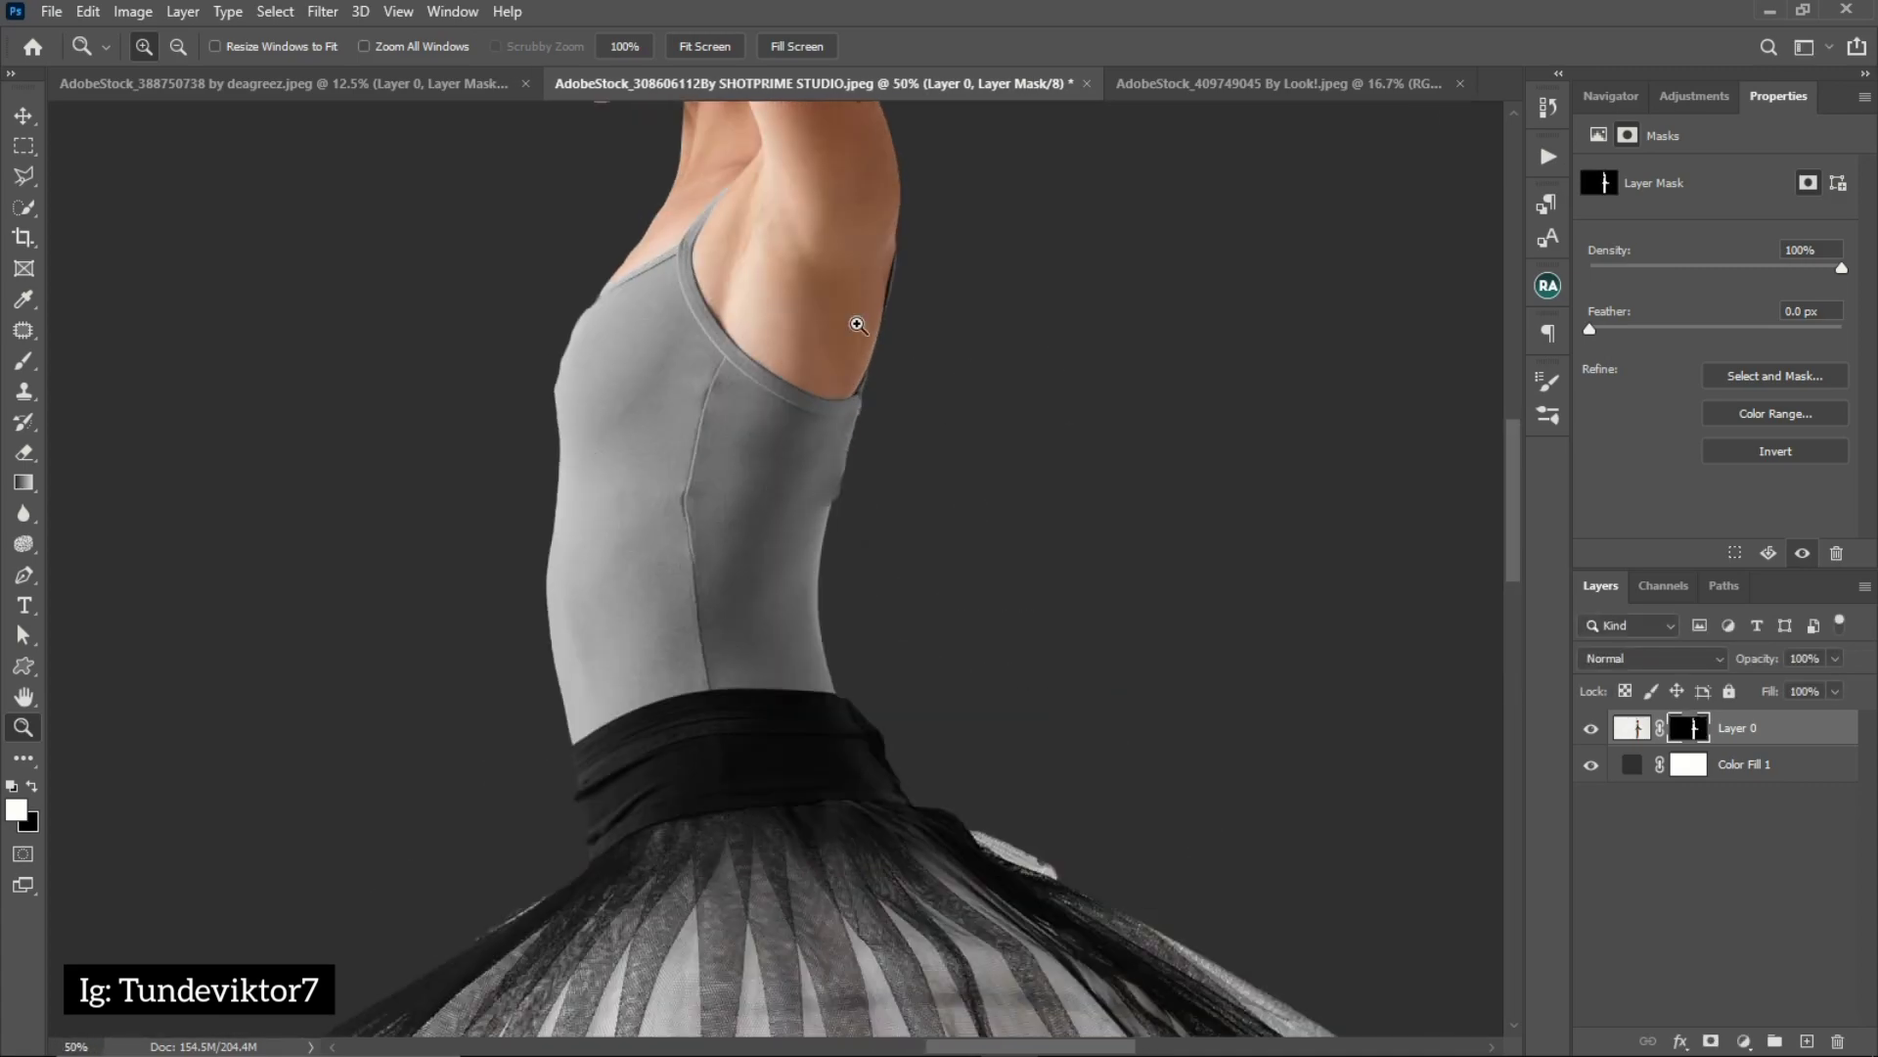
{"action": "left_click_drag", "start_coordinate": [952, 800], "coordinate": [880, 440]}
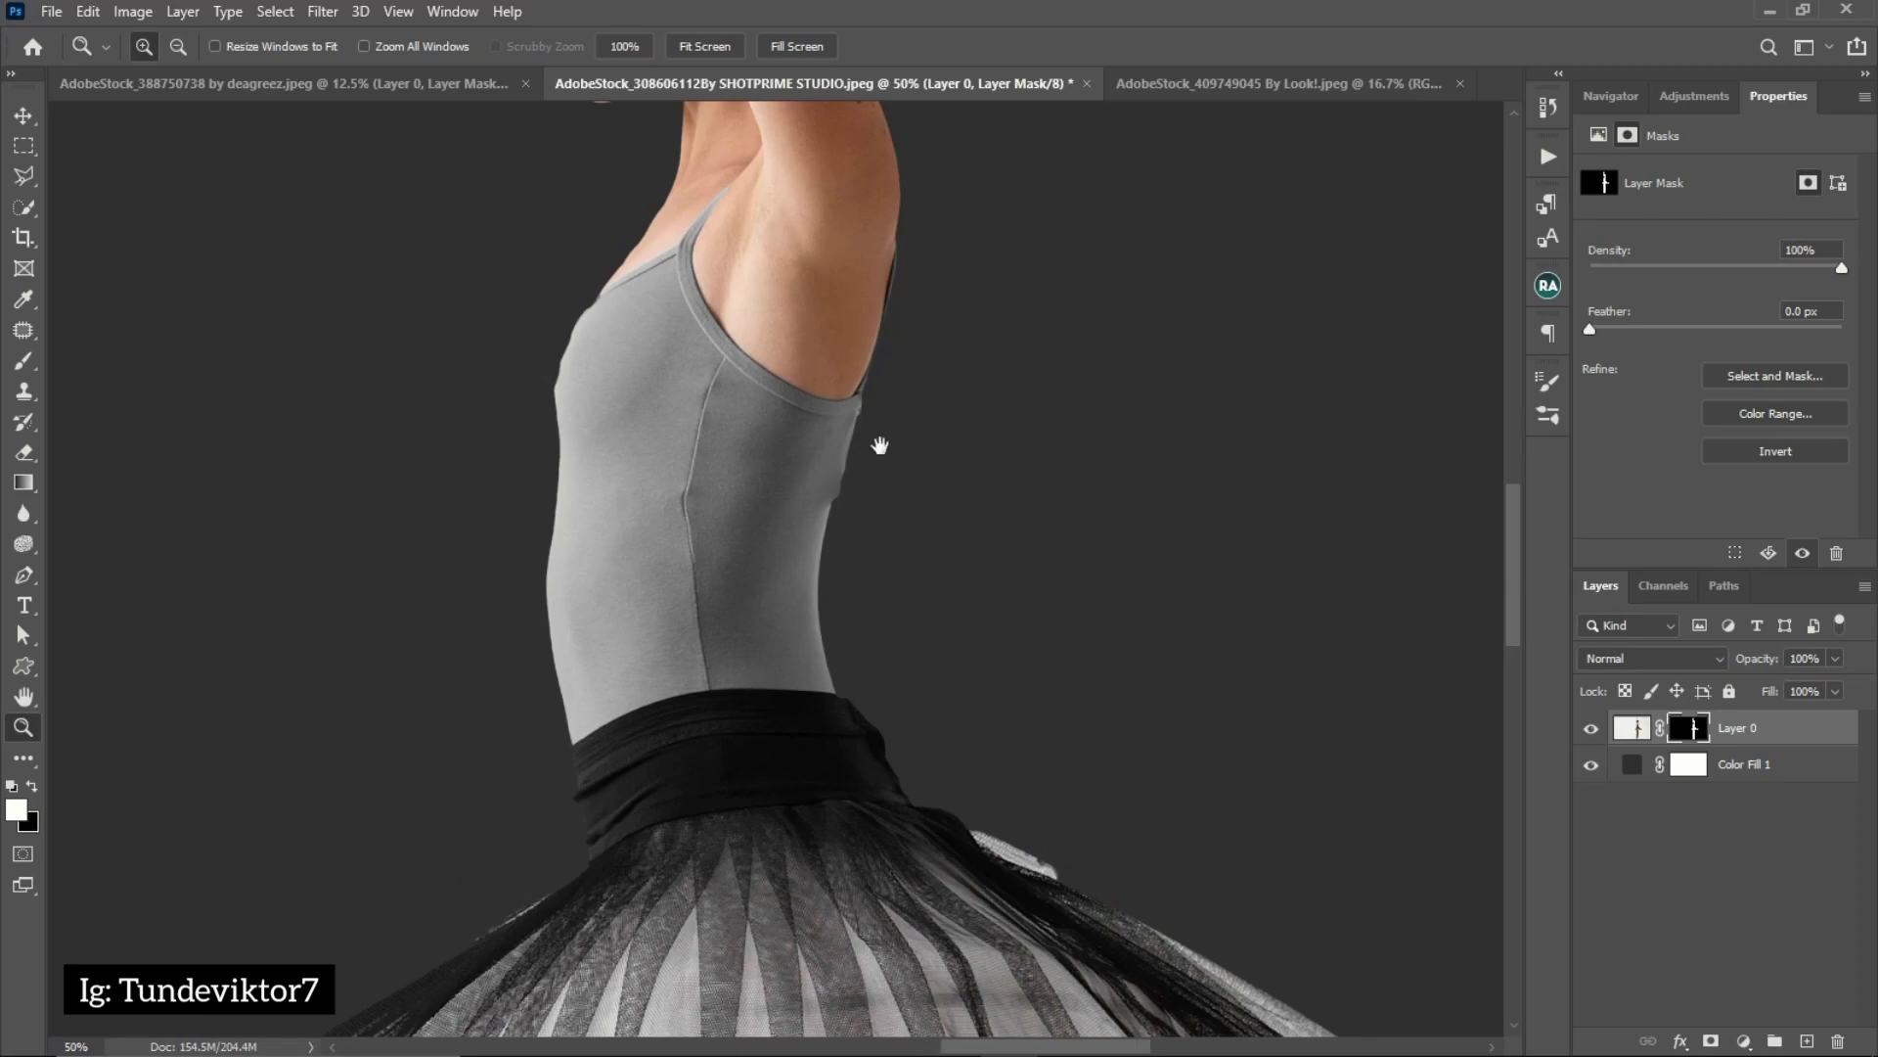
{"action": "mouse_move", "coordinate": [865, 699]}
{"action": "left_mouse_down"}
{"action": "mouse_move", "coordinate": [885, 276]}
{"action": "mouse_move", "coordinate": [821, 486]}
{"action": "mouse_move", "coordinate": [821, 318]}
{"action": "left_mouse_up"}
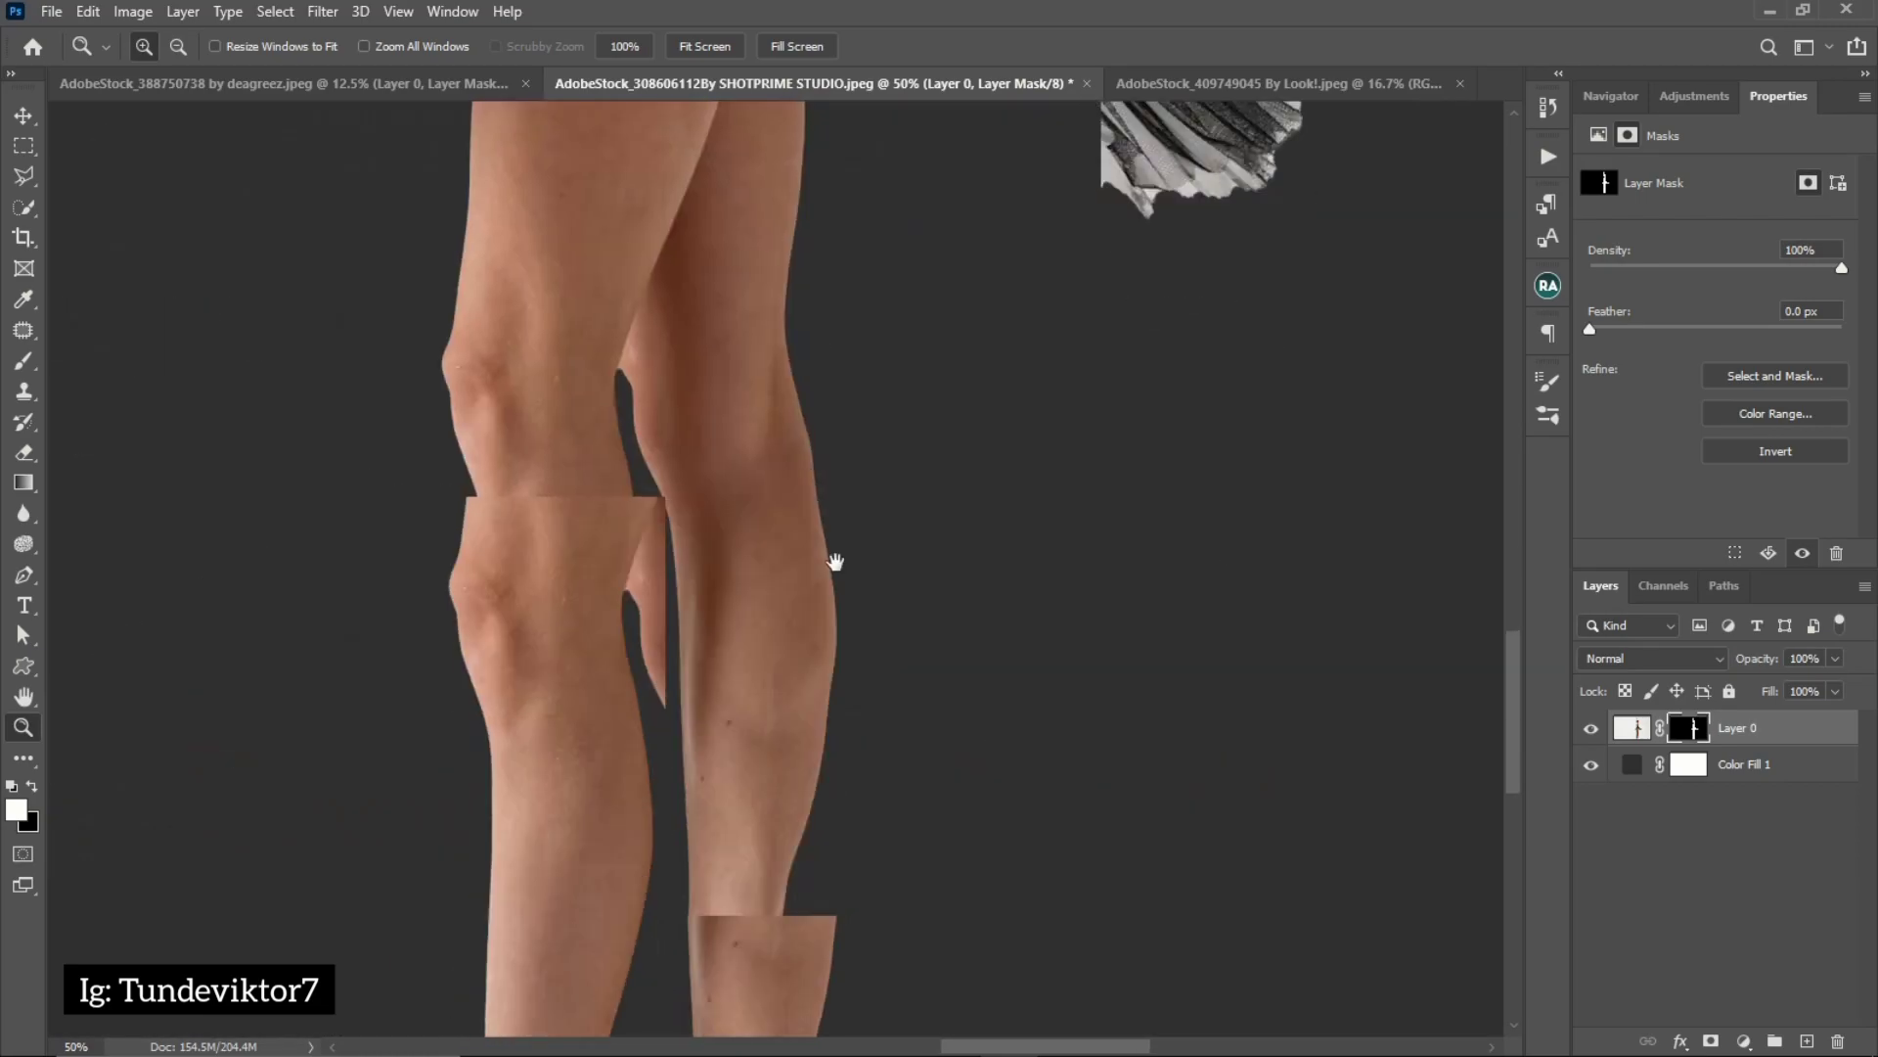
{"action": "left_click", "coordinate": [1544, 109]}
{"action": "scroll", "coordinate": [1513, 186], "scroll_direction": "down", "scroll_amount": 5}
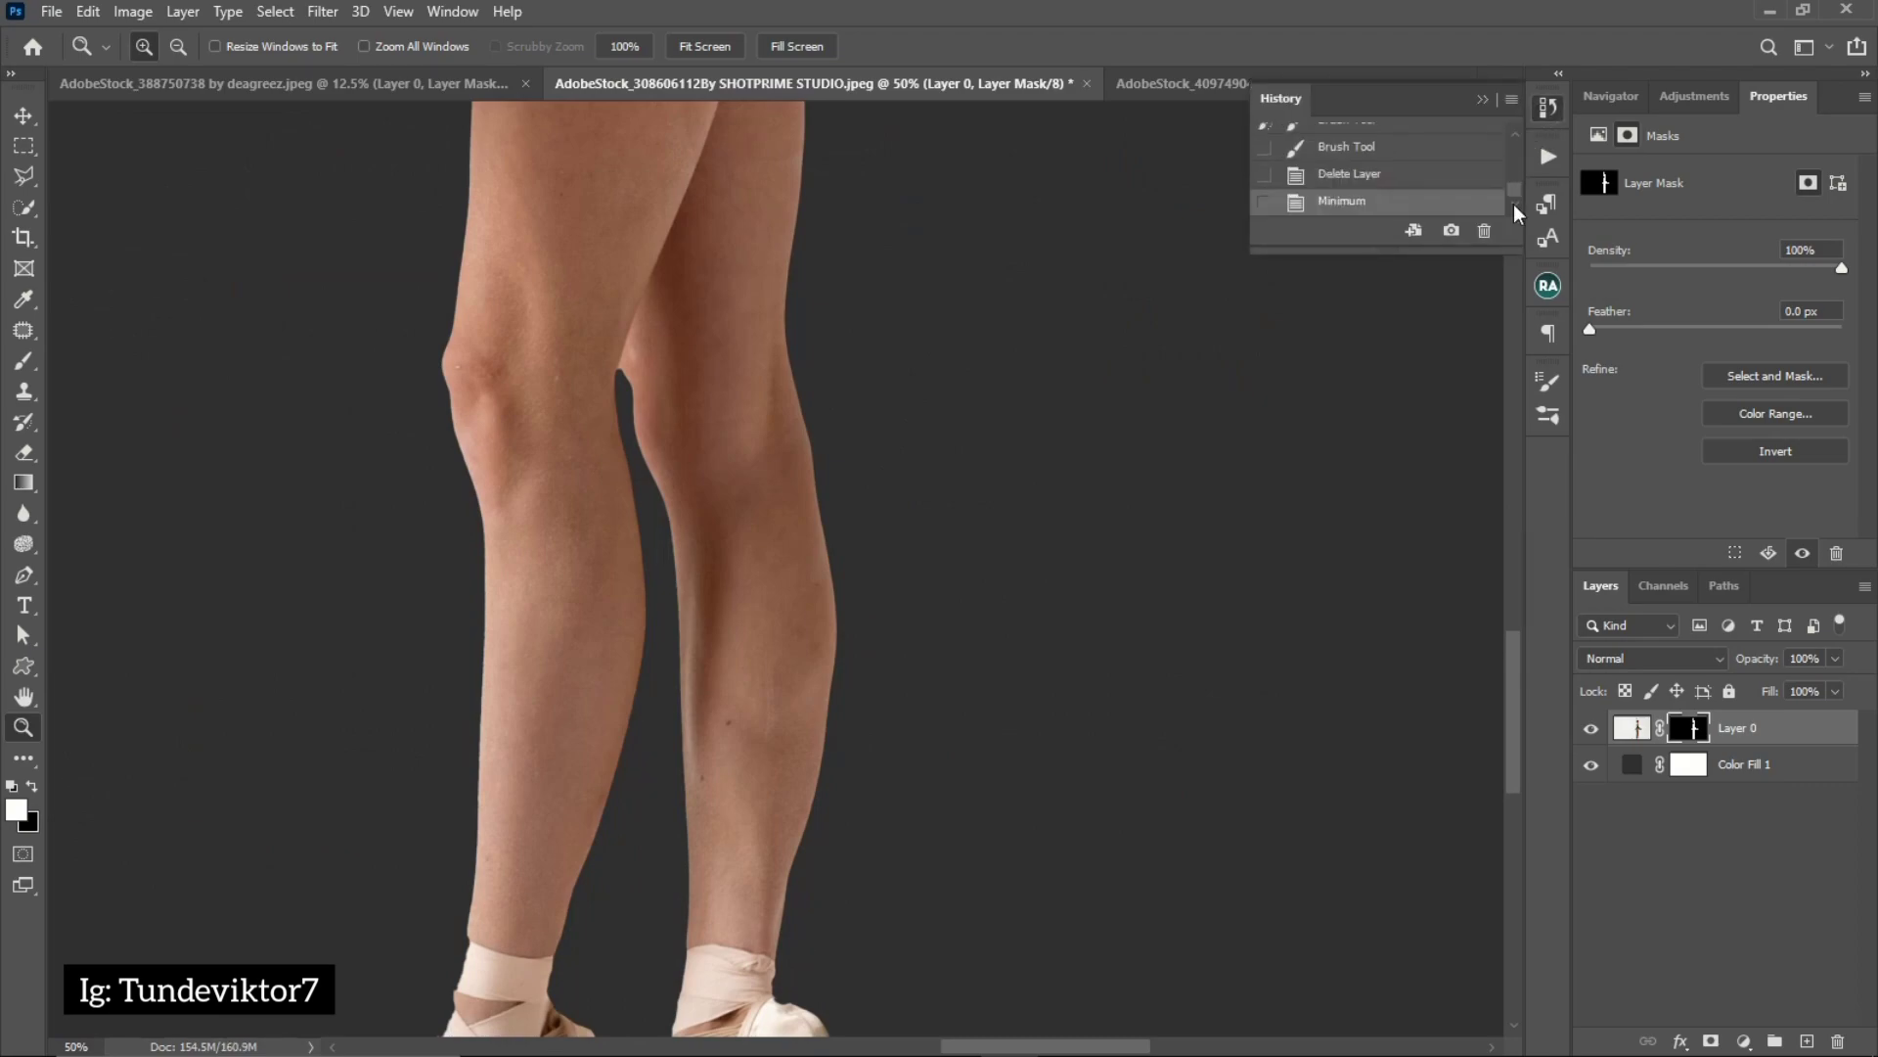
{"action": "left_click", "coordinate": [1360, 175]}
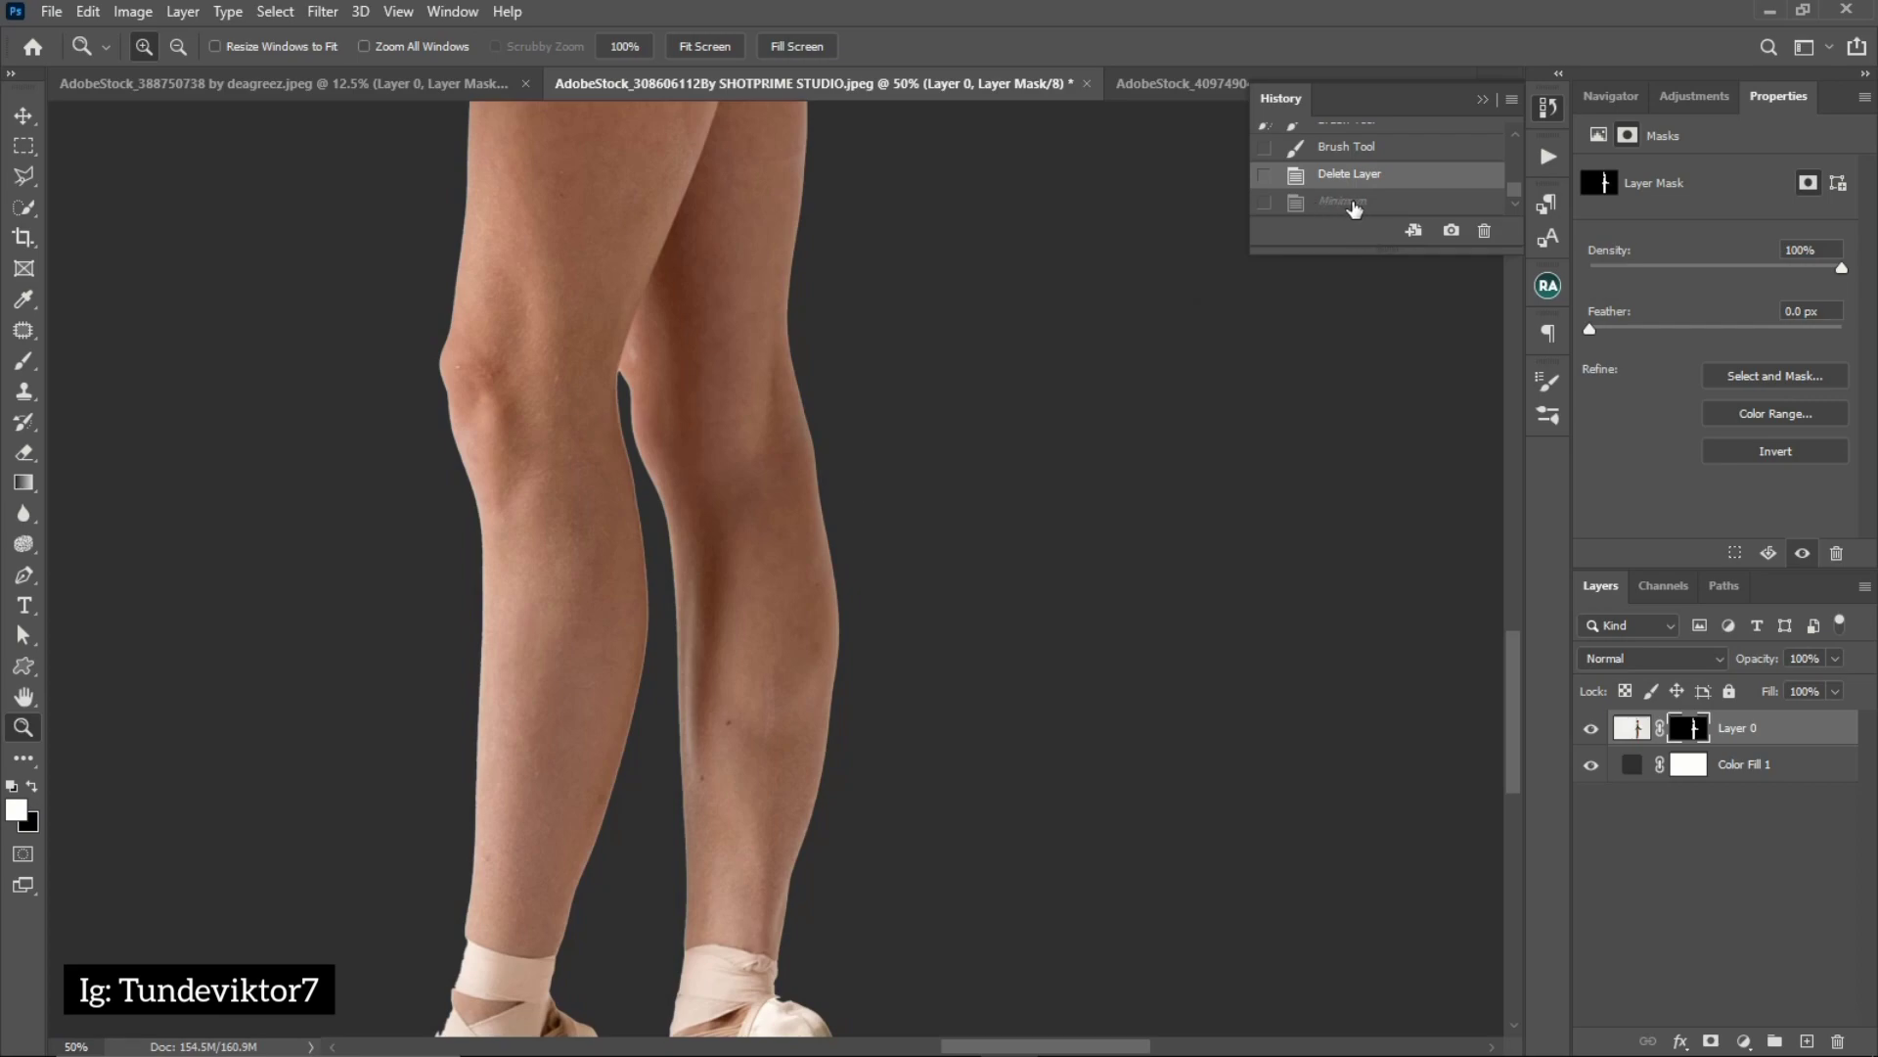
{"action": "left_click", "coordinate": [1354, 202]}
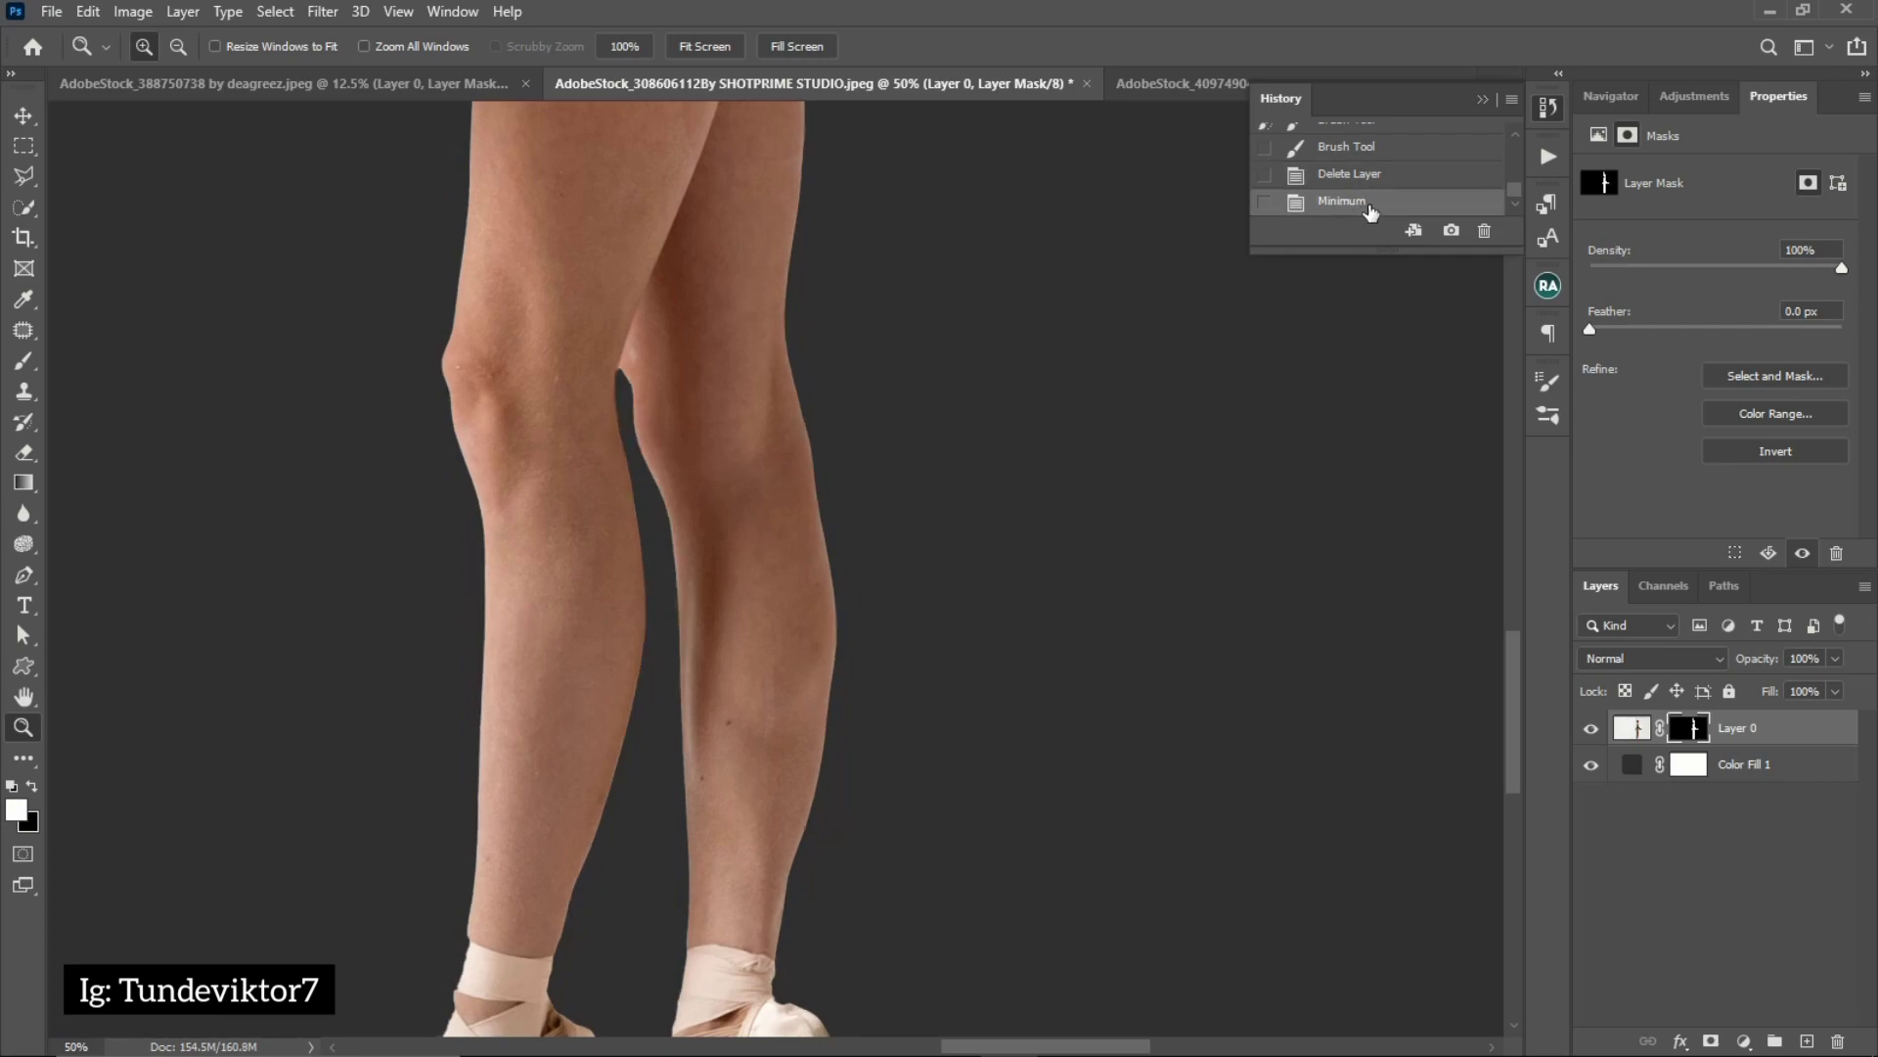
Disable the ballerina's layer mask to compare the waistband and tutu edges with the original photo
{"action": "left_click", "coordinate": [767, 524], "text": "alt"}
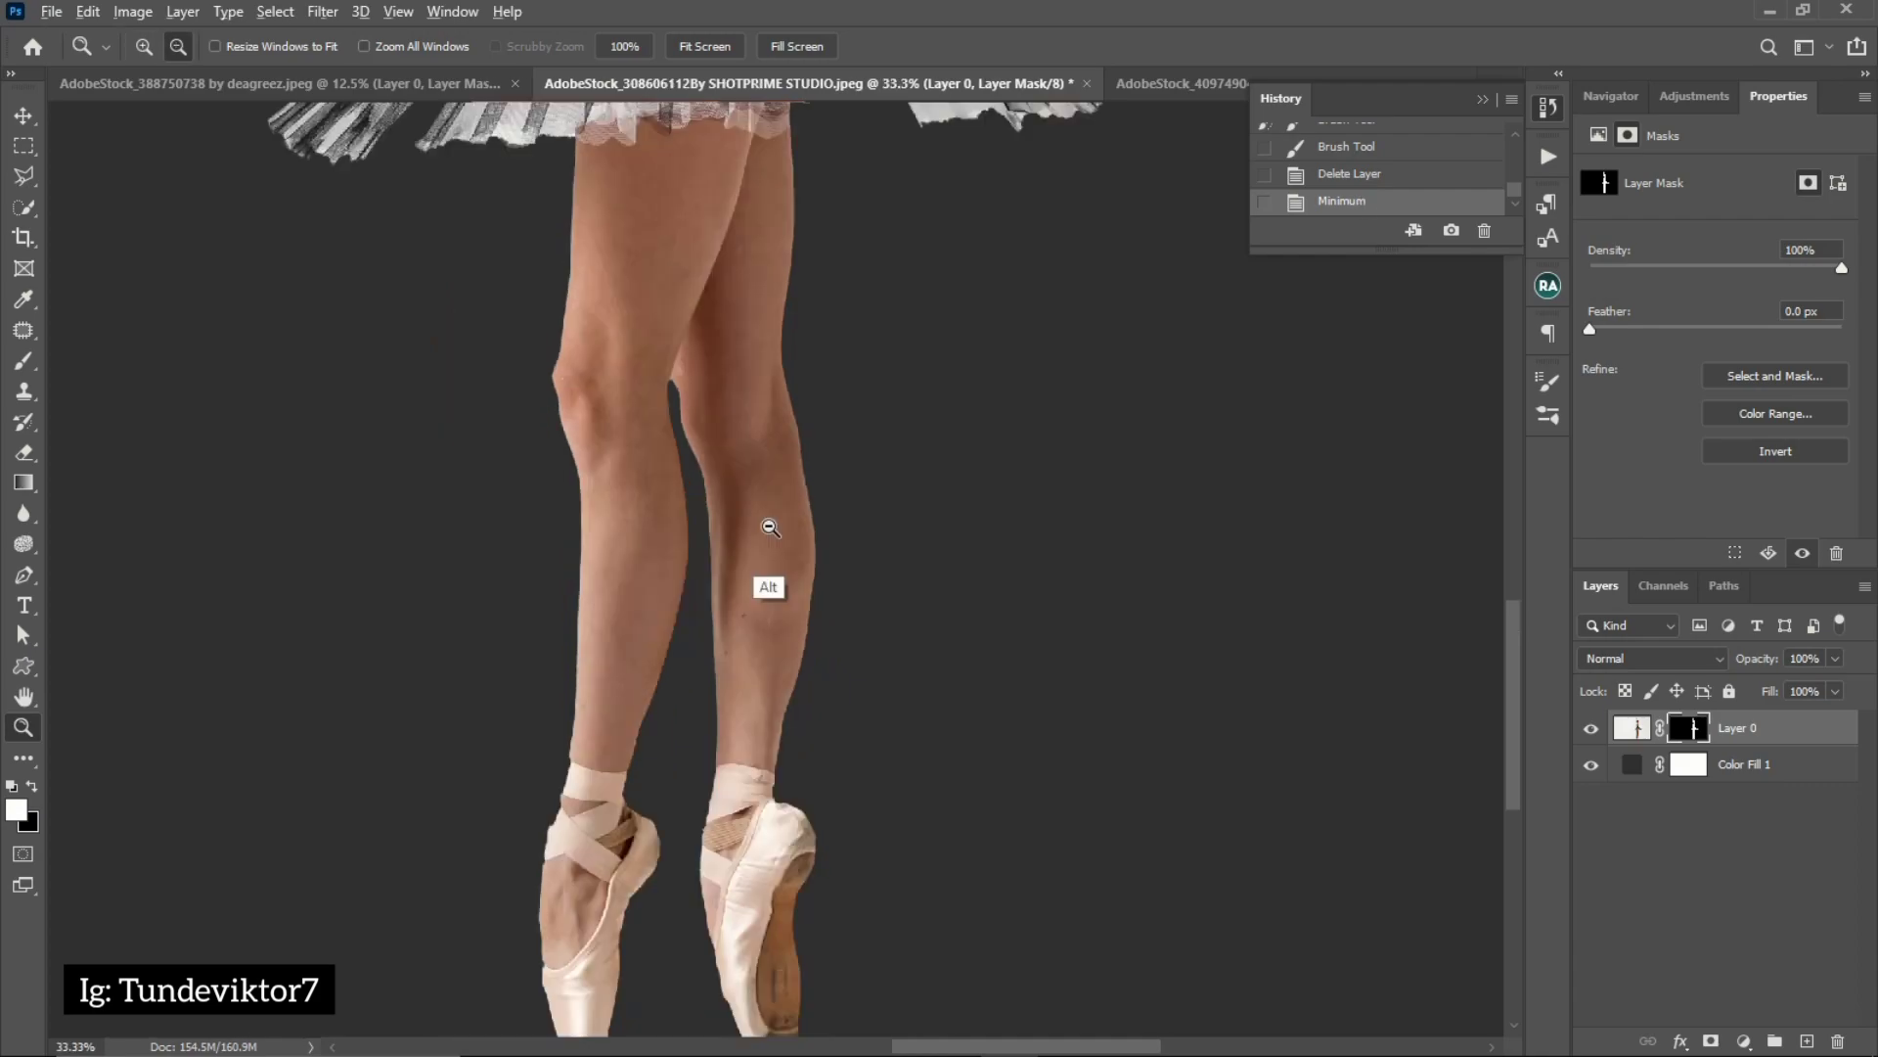
{"action": "left_click", "coordinate": [764, 523], "text": "alt"}
{"action": "left_click", "coordinate": [756, 445], "text": "alt"}
{"action": "left_click", "coordinate": [773, 296], "text": "alt"}
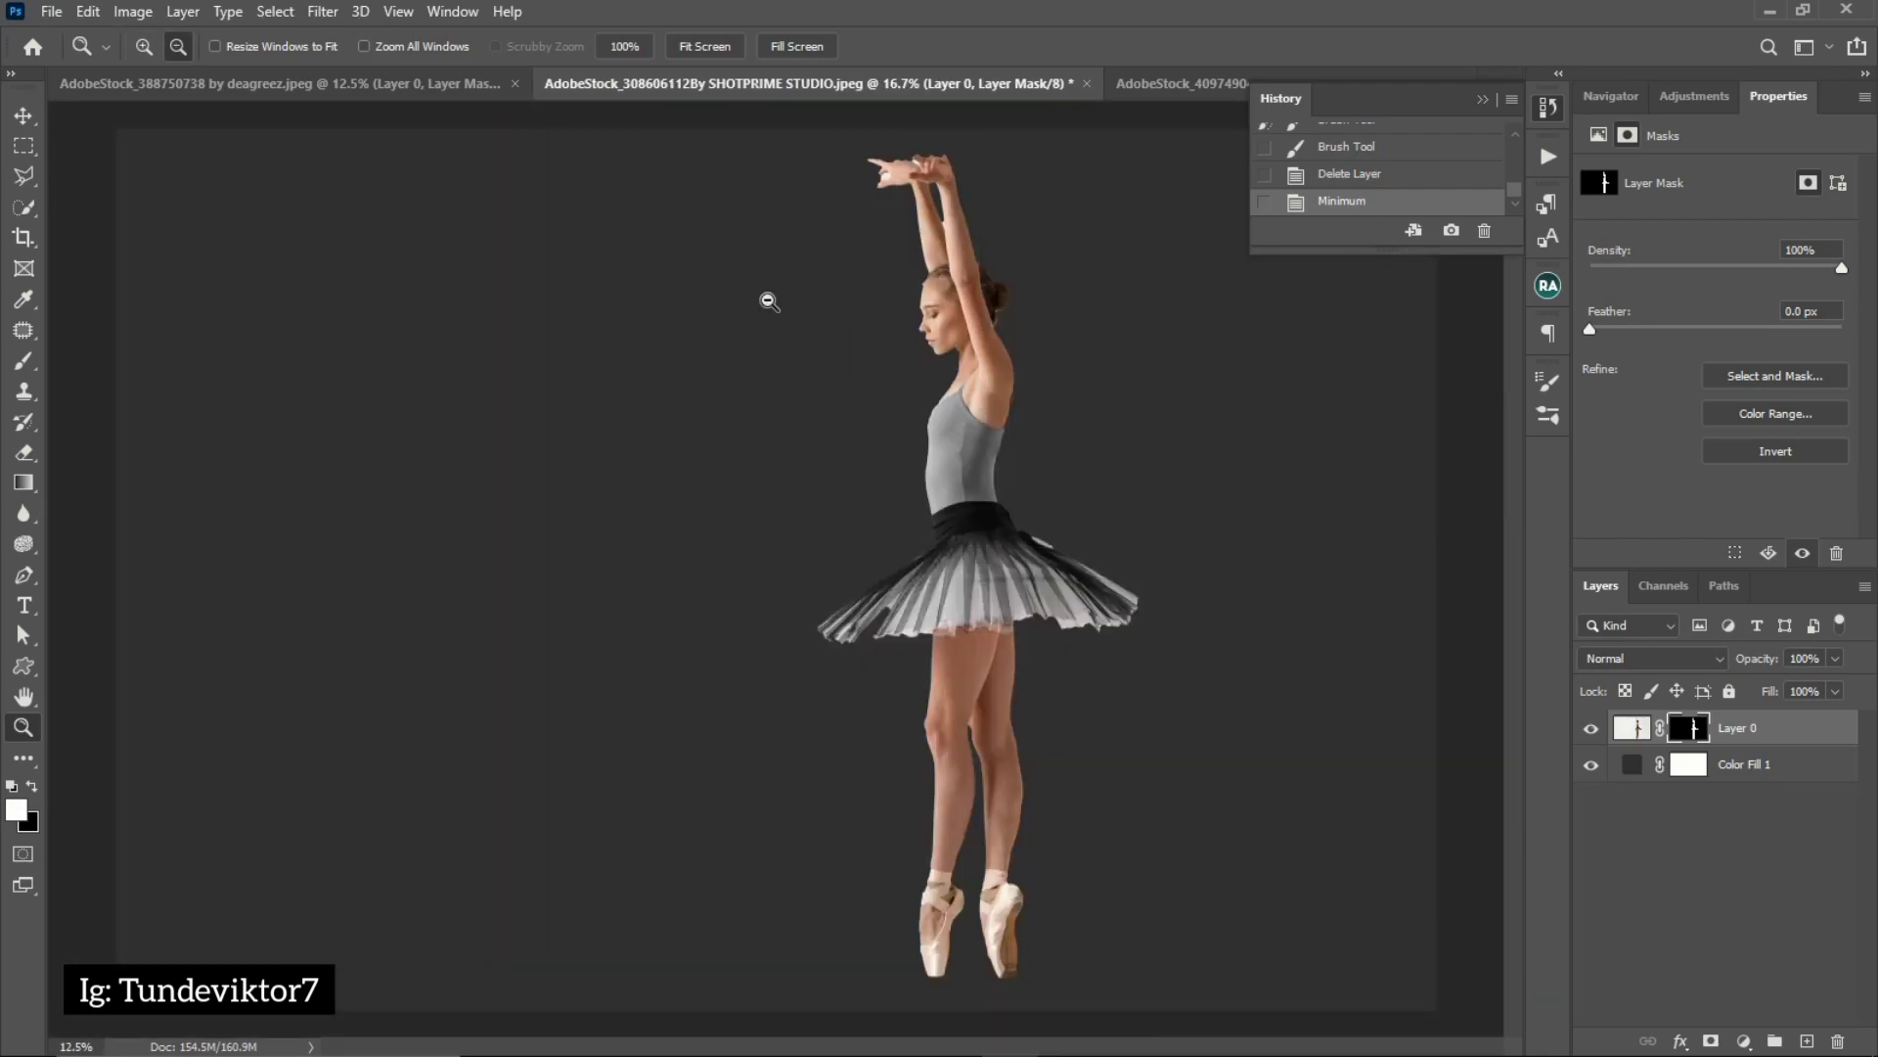
{"action": "left_click", "coordinate": [1017, 431]}
{"action": "left_click", "coordinate": [1015, 523]}
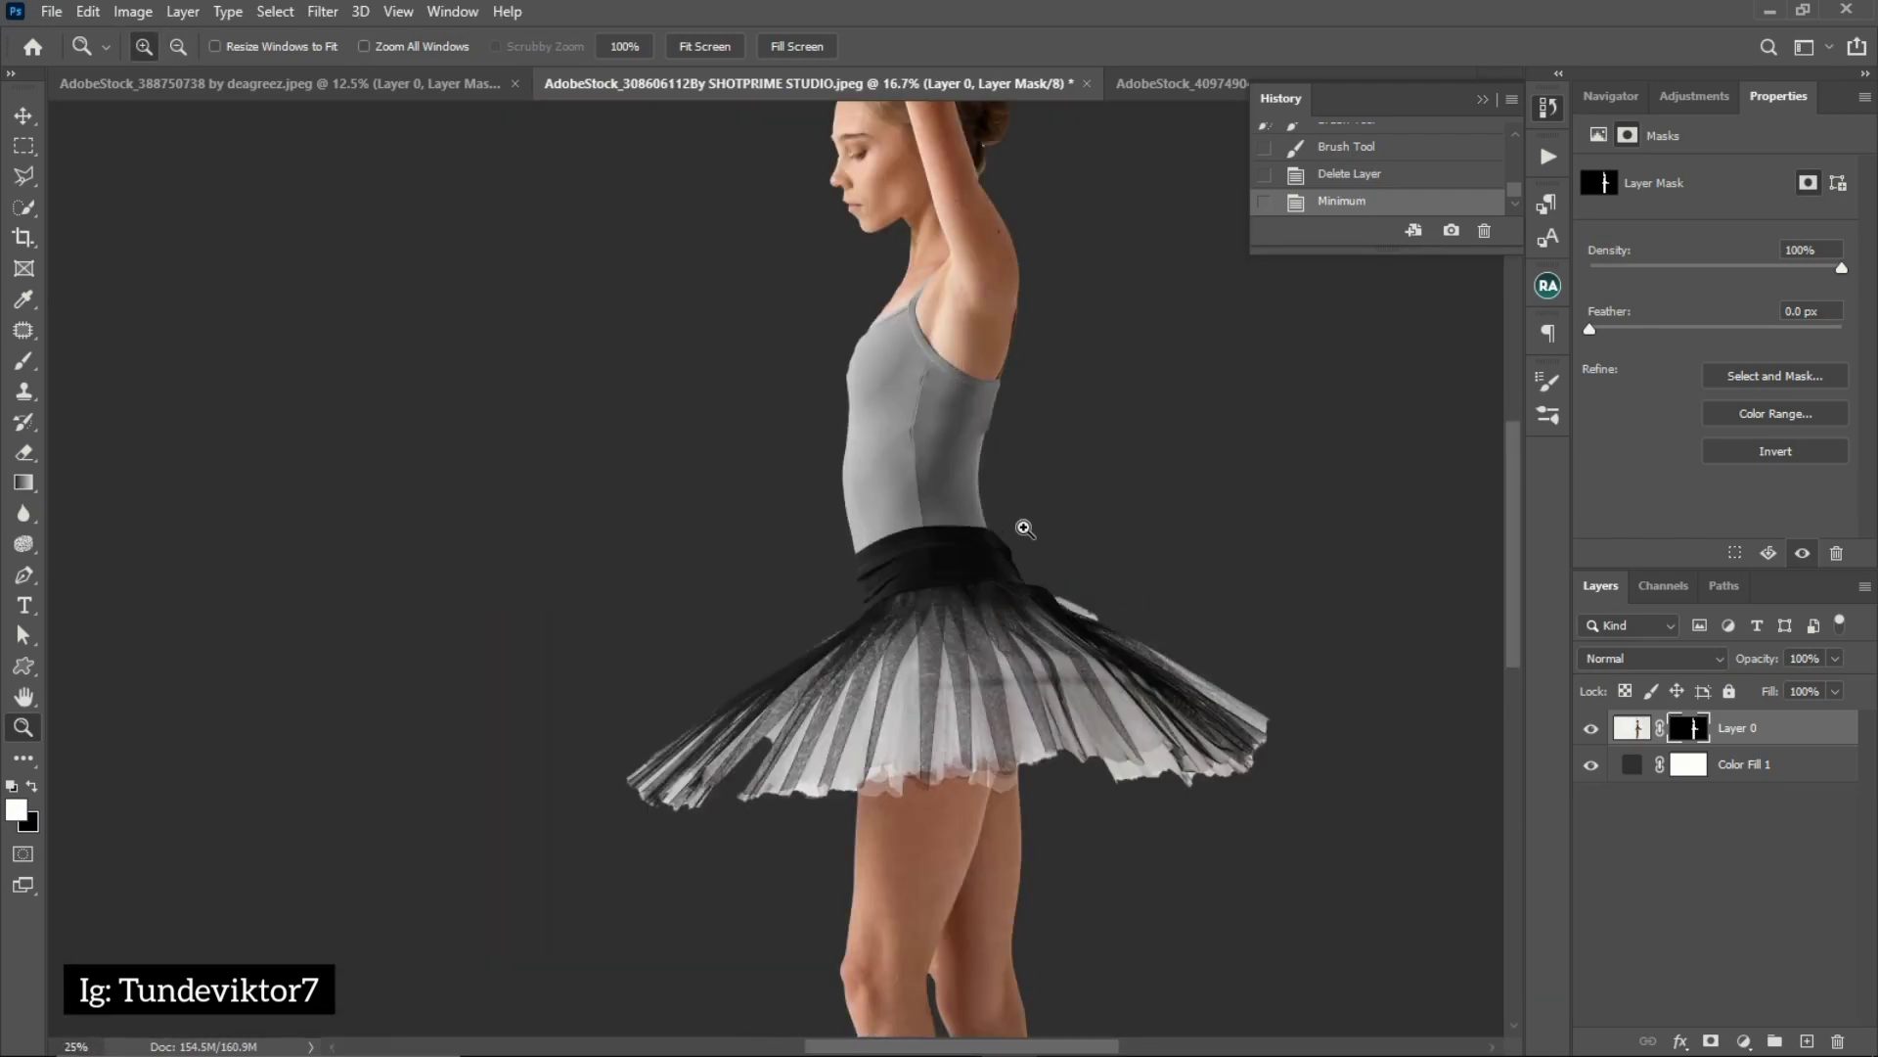
{"action": "left_click", "coordinate": [998, 473]}
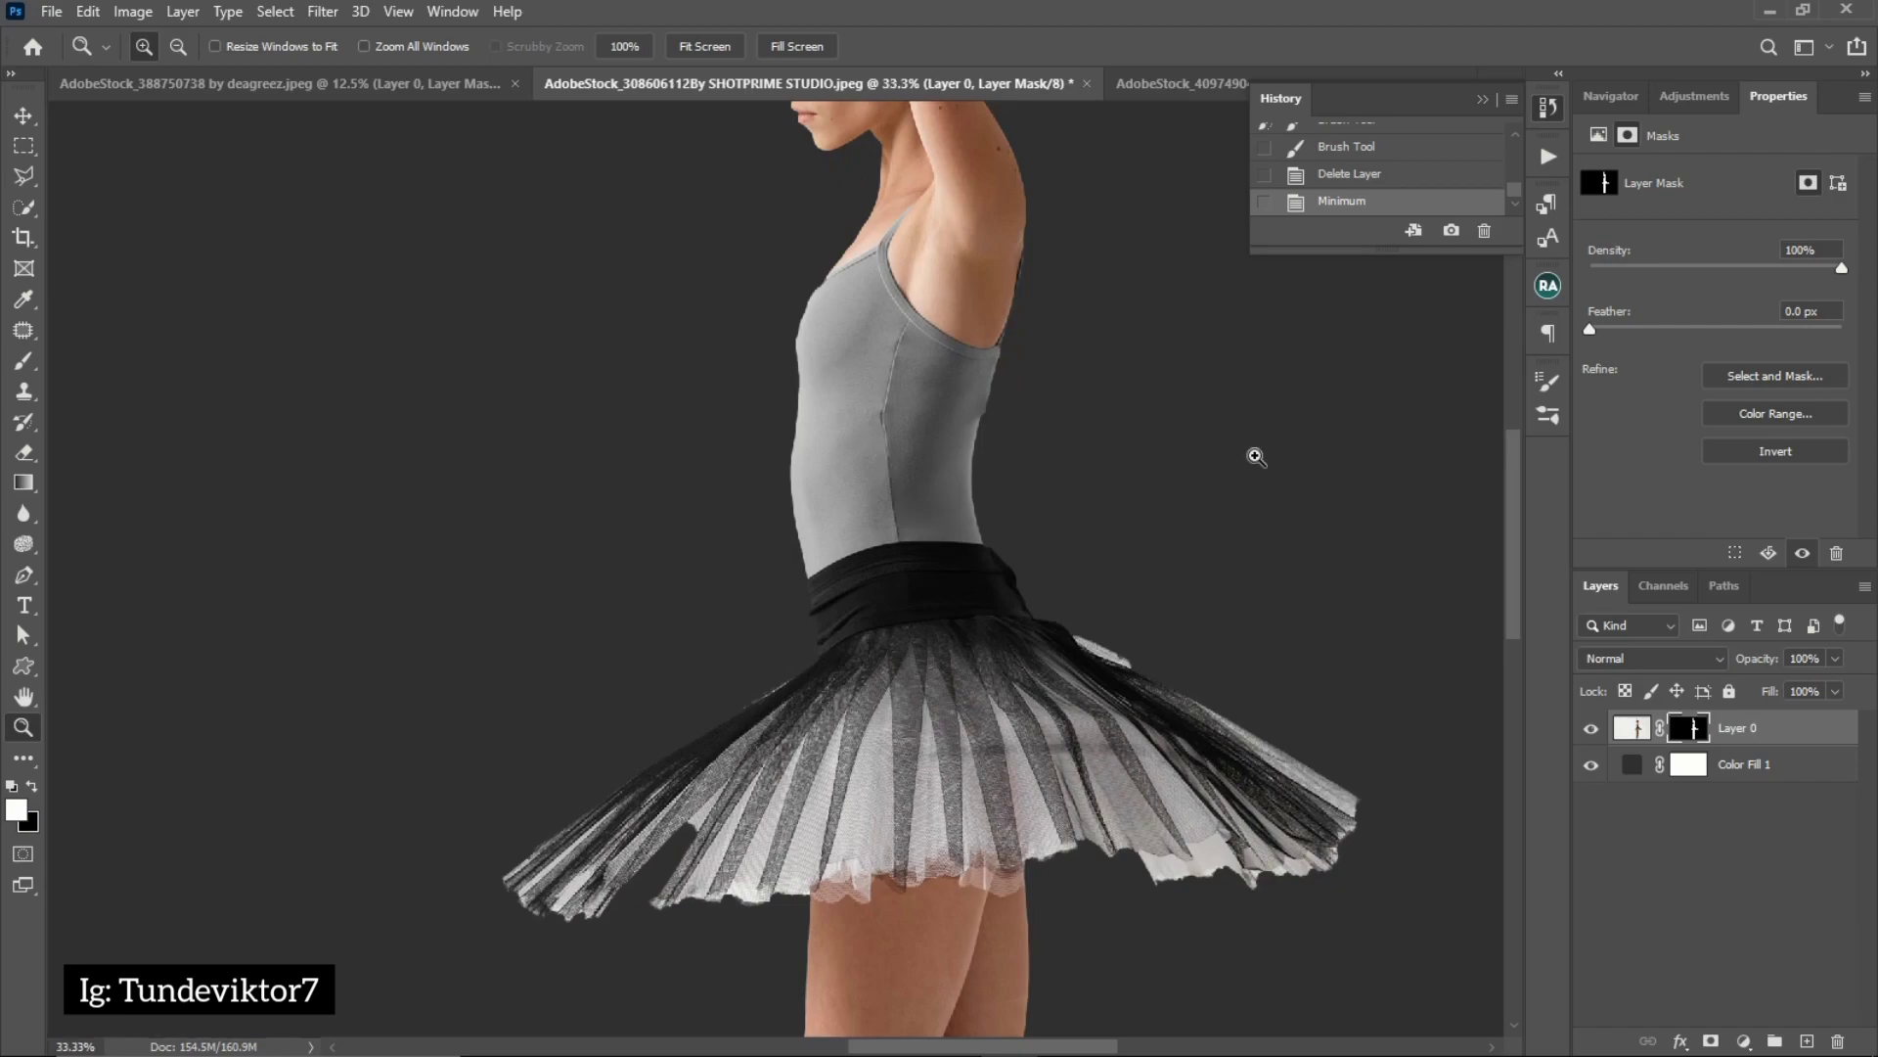
{"action": "left_click", "coordinate": [1686, 736], "text": "shift"}
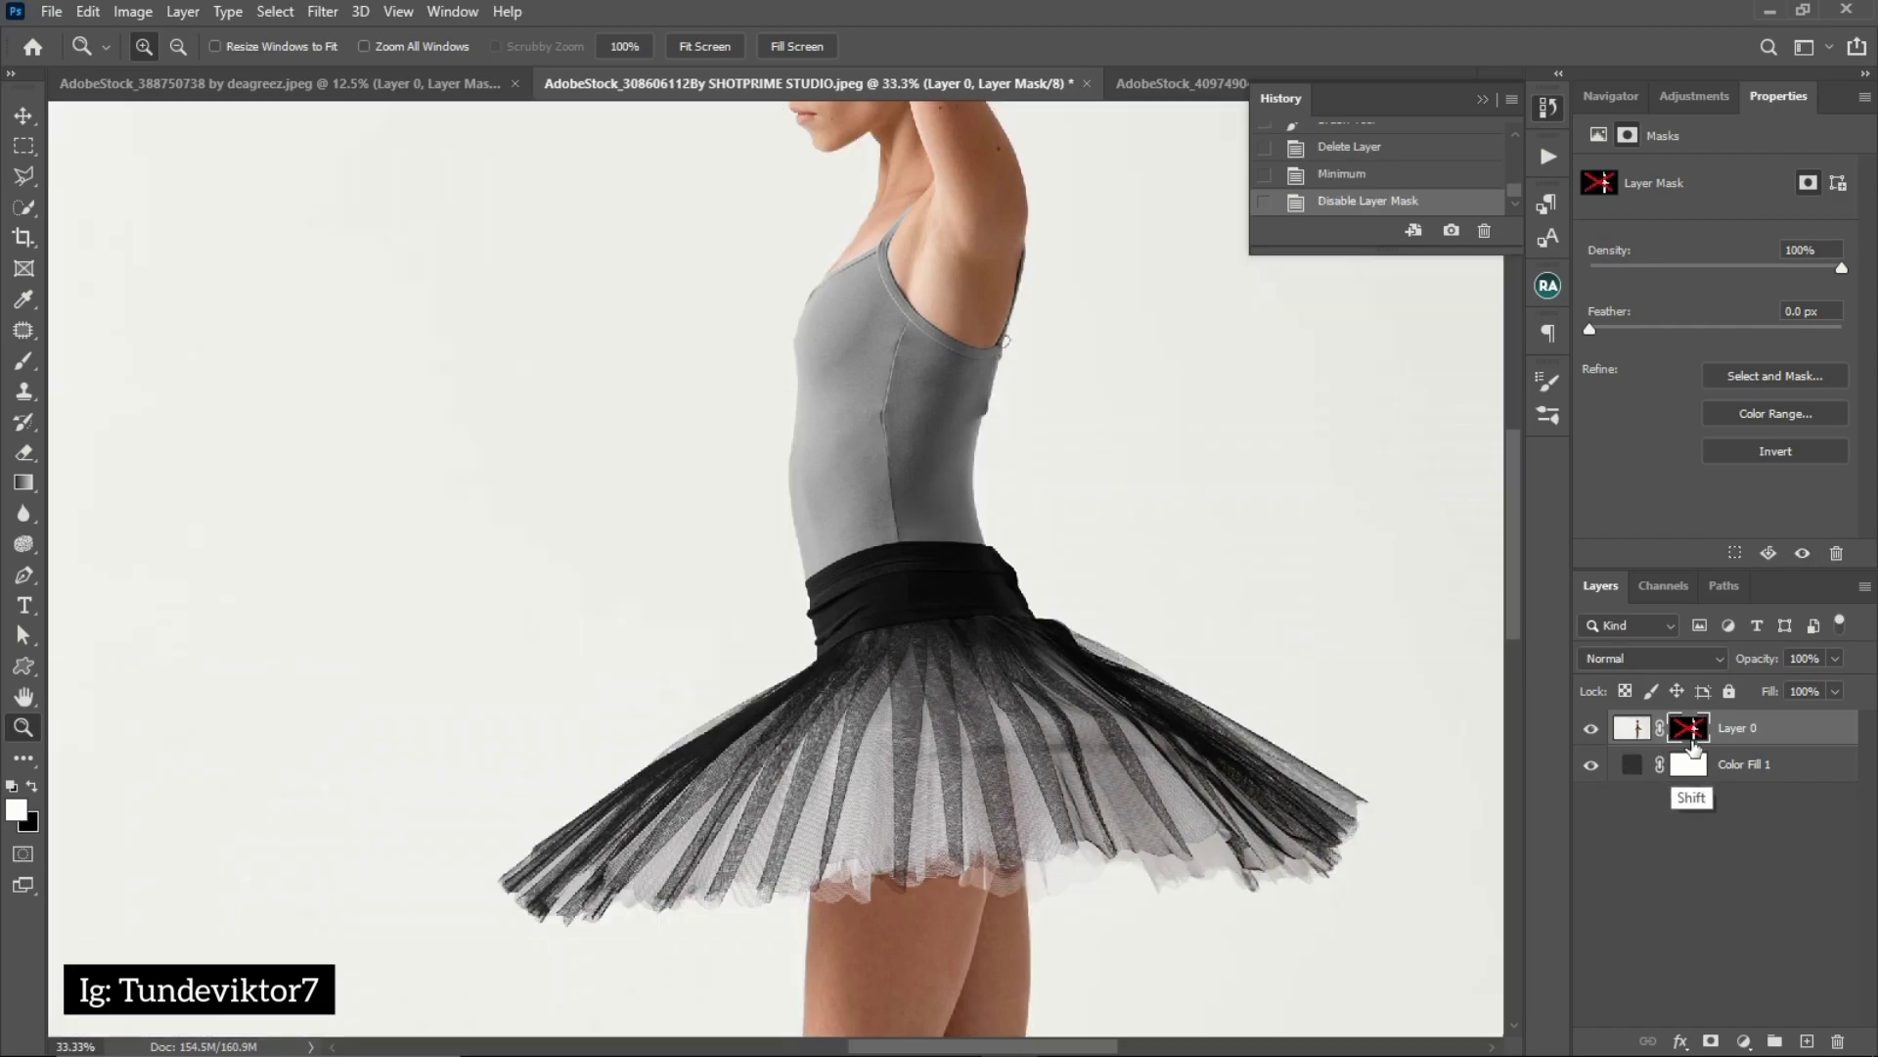
{"action": "left_click", "coordinate": [818, 544], "text": "alt"}
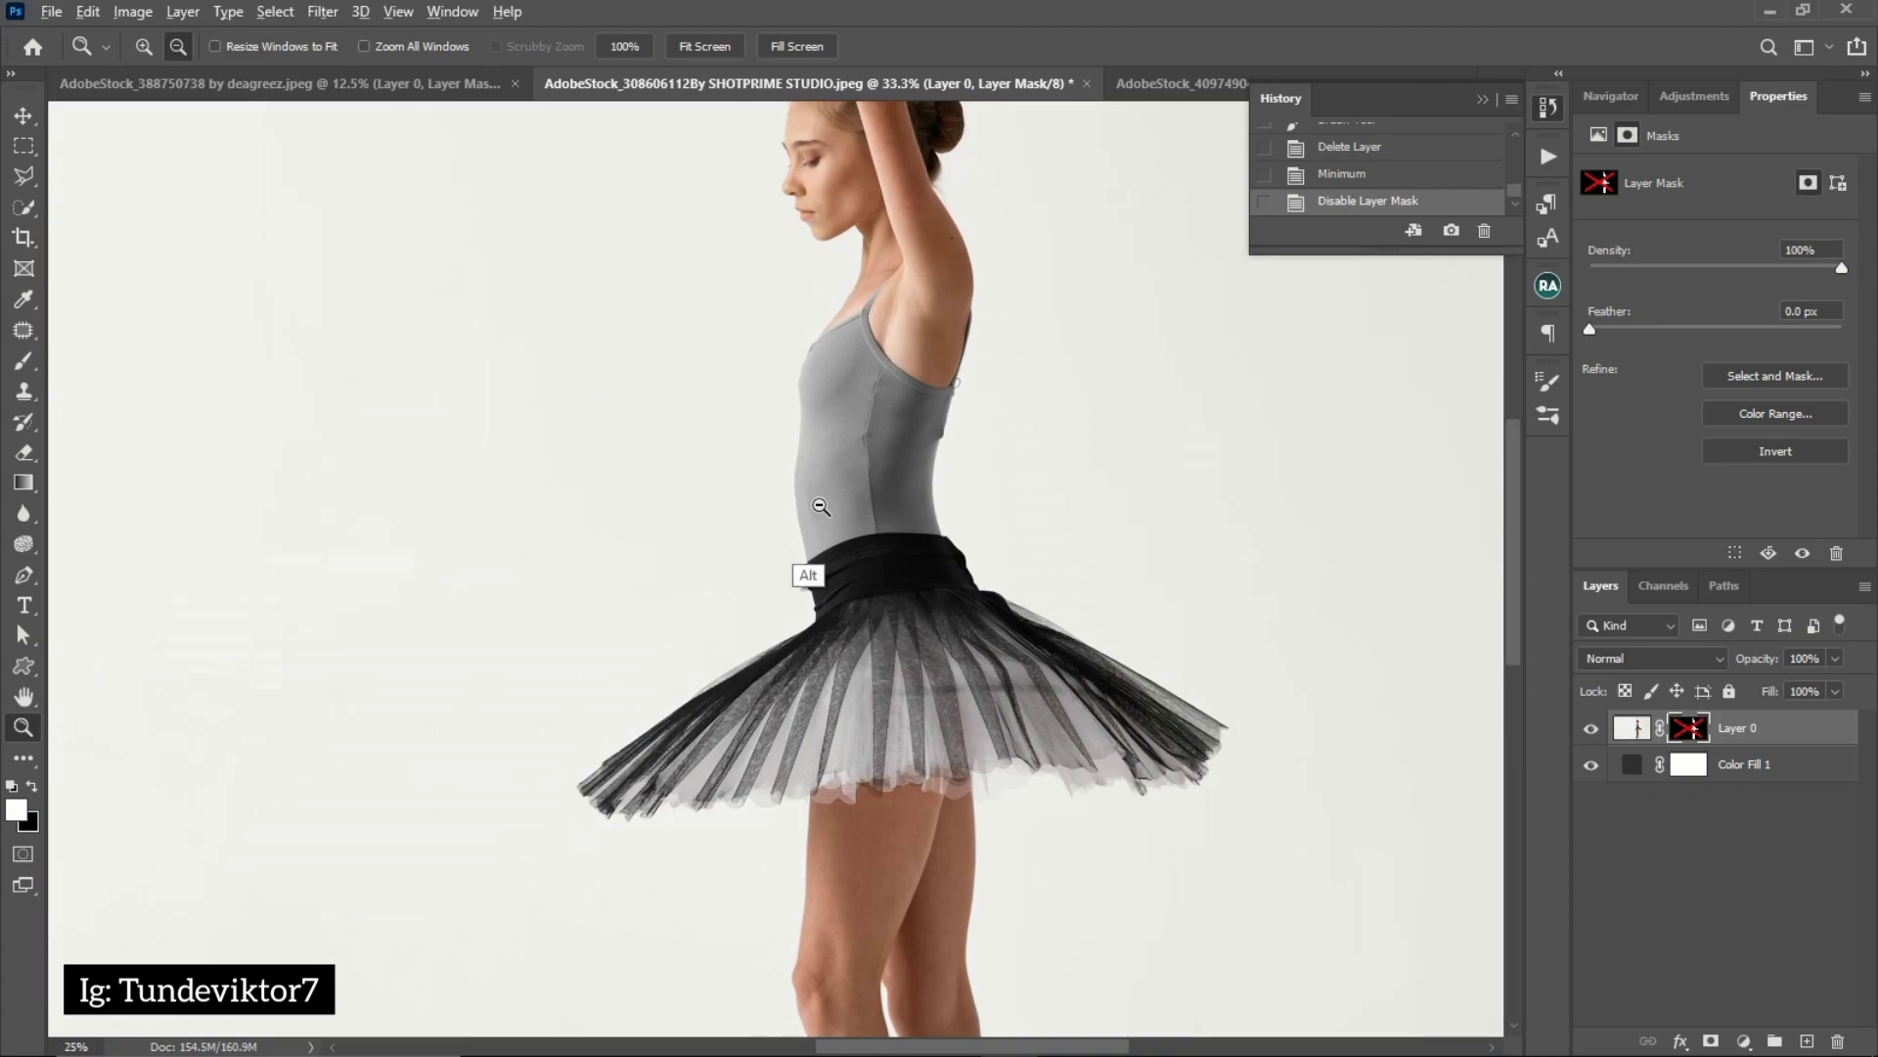
{"action": "left_click", "coordinate": [813, 534], "text": "alt"}
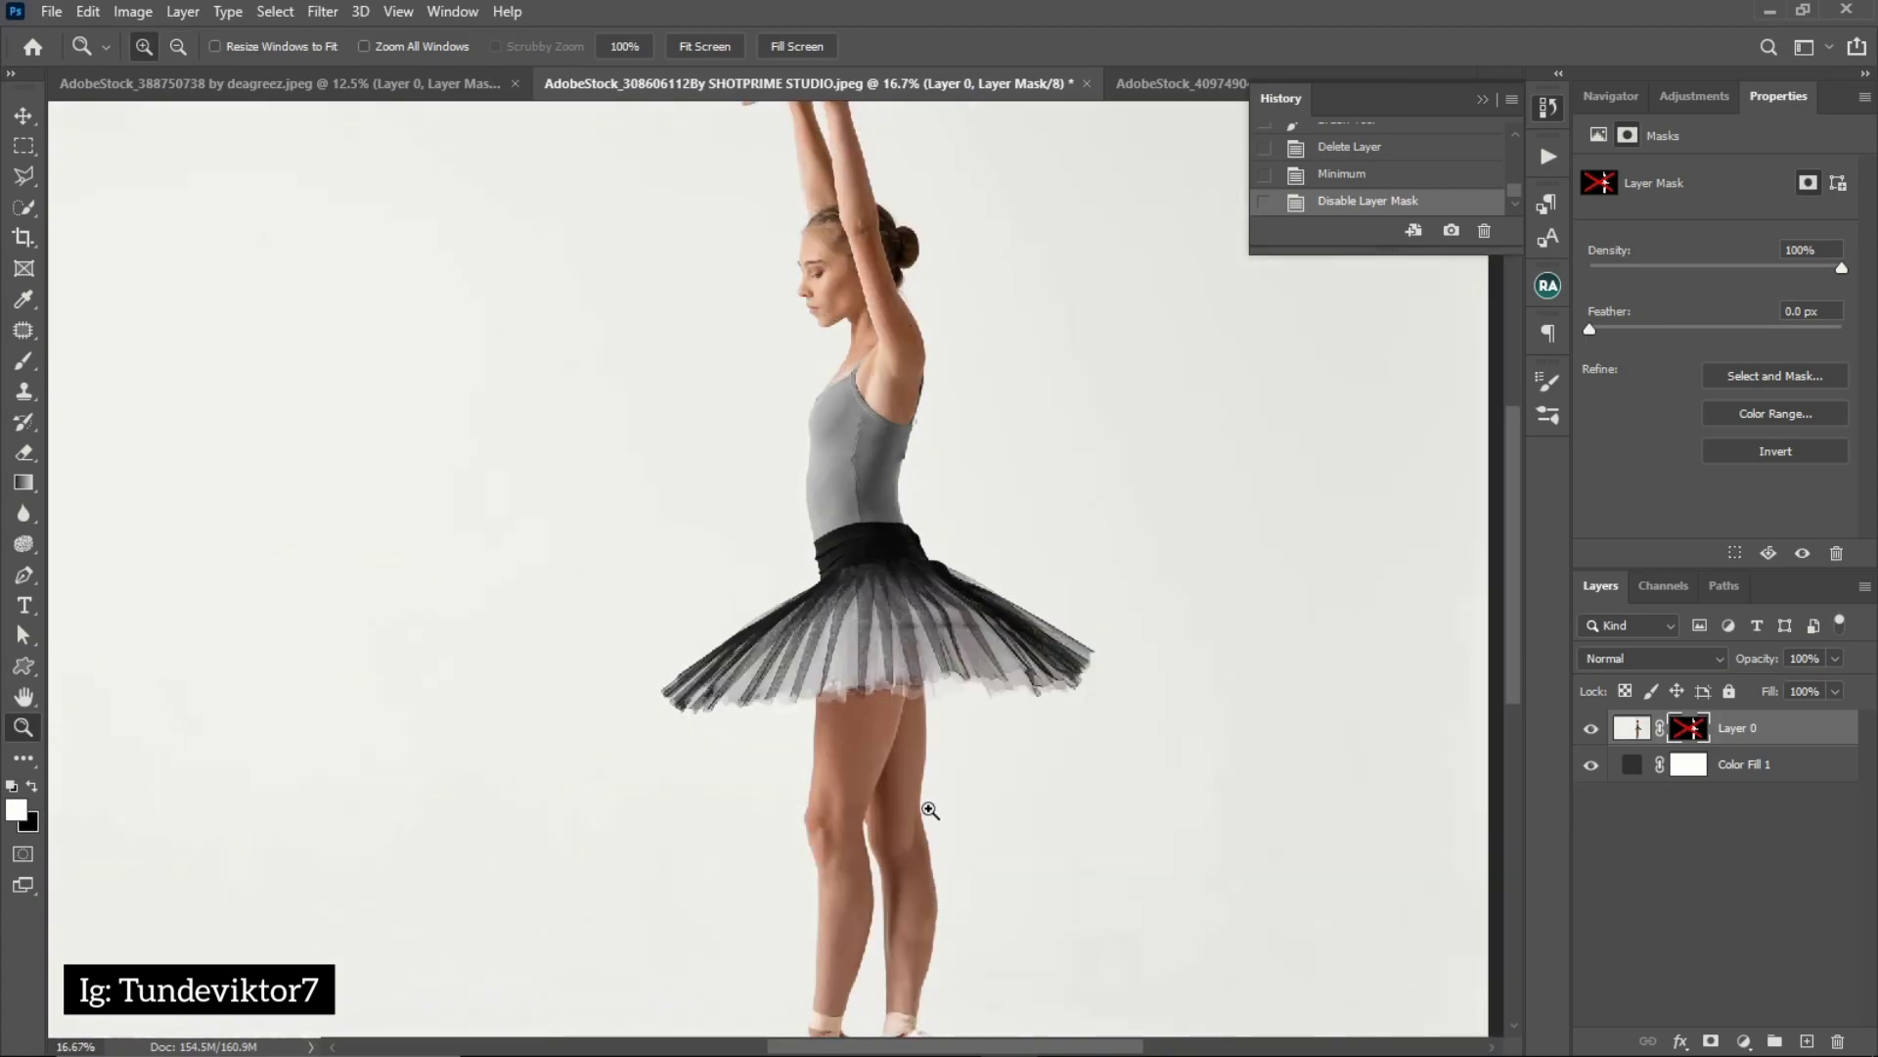
{"action": "left_click_drag", "start_coordinate": [875, 842], "coordinate": [846, 701]}
{"action": "left_click", "coordinate": [823, 728], "text": "alt"}
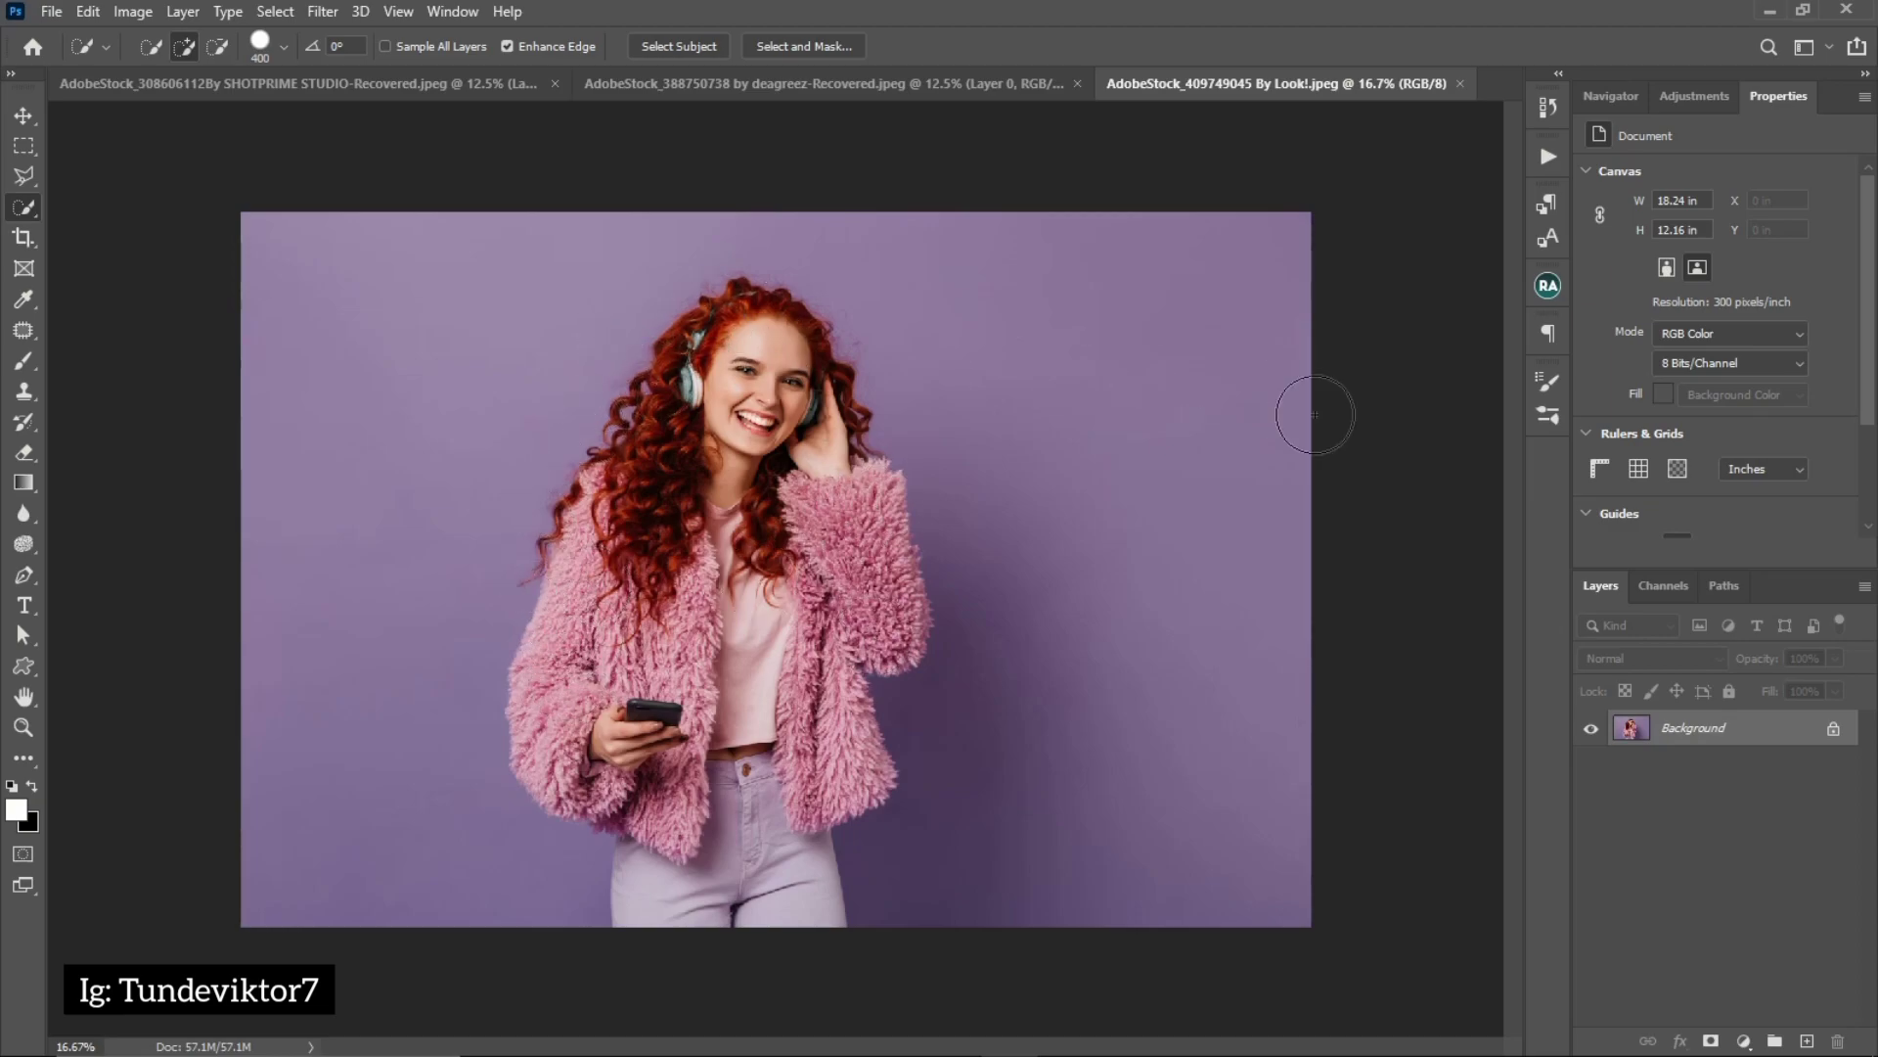
Unlock the Background layer in the photo of the red-haired woman, turning it into a regular layer
{"action": "left_click", "coordinate": [1834, 732]}
{"action": "key", "text": "ctrl"}
{"action": "key", "text": "ctrl"}
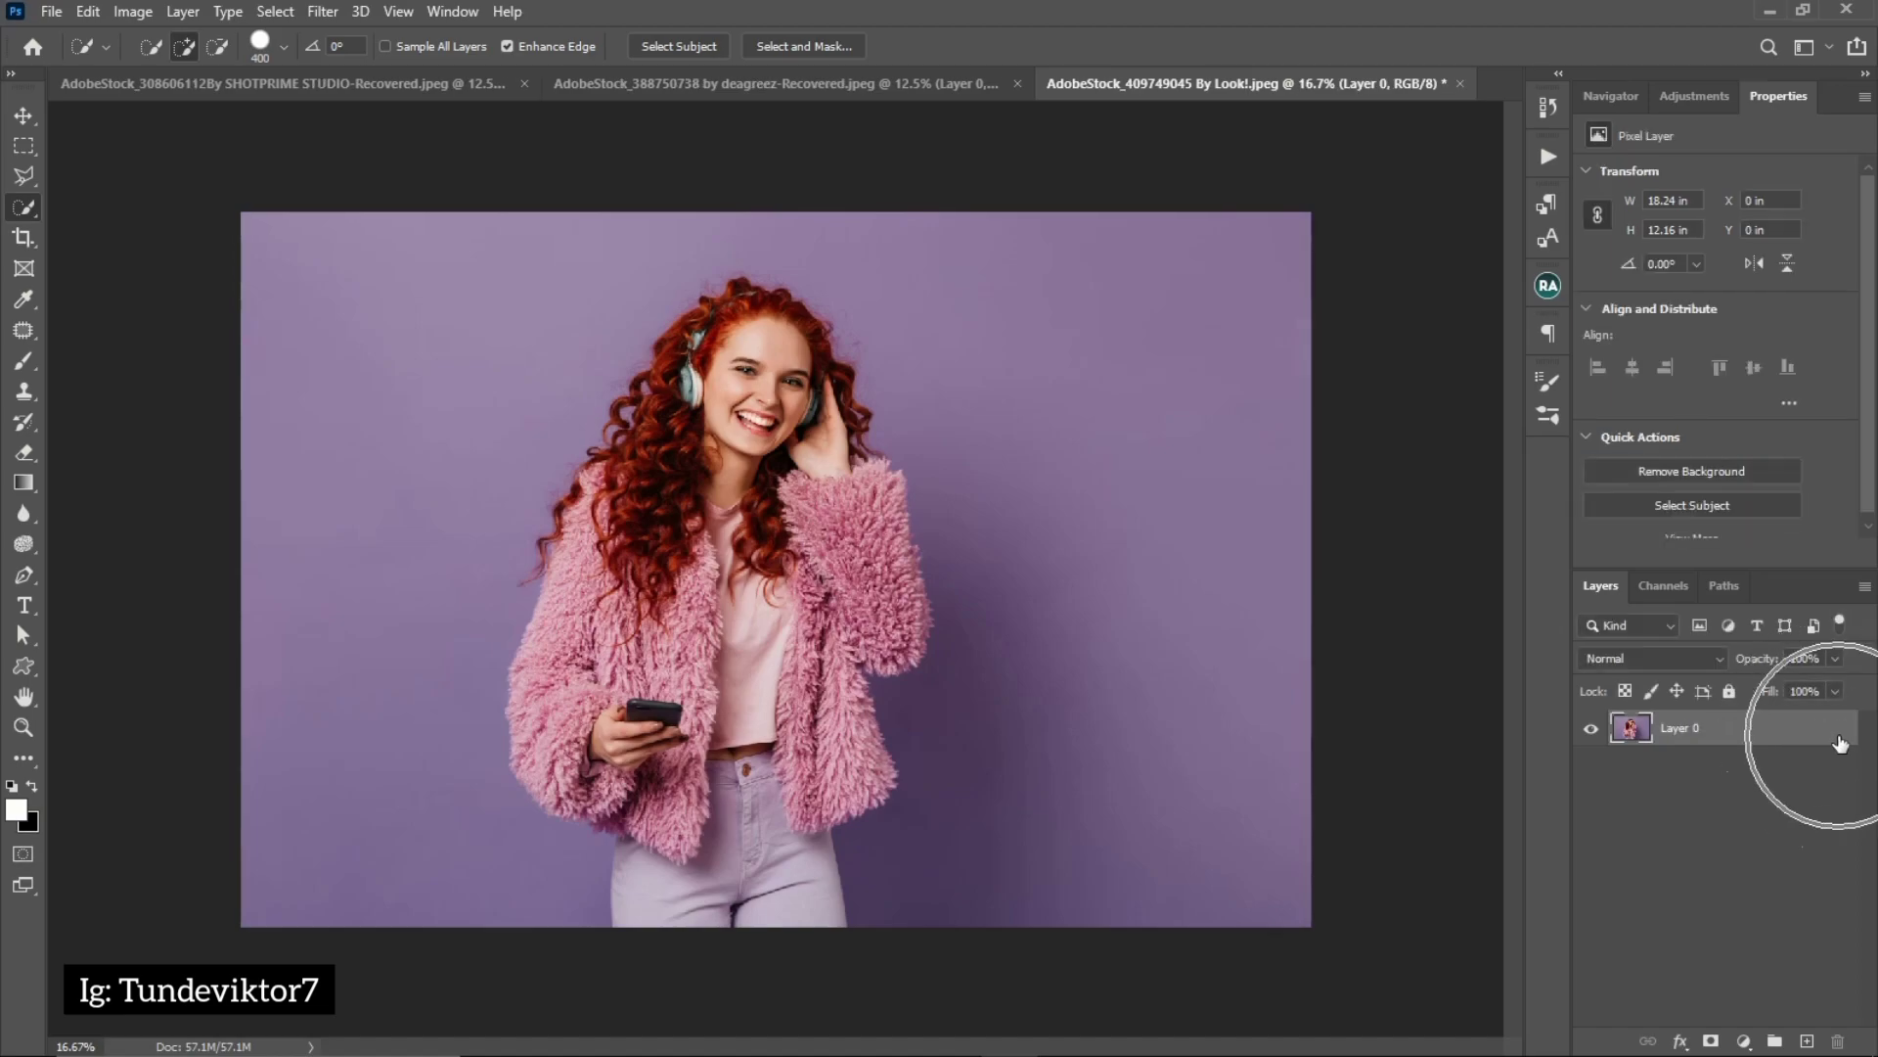
Select the red-haired woman with the Object Selection Tool, framing her in a rectangle about 9.7 × 12.75 in
{"action": "right_click", "coordinate": [27, 209]}
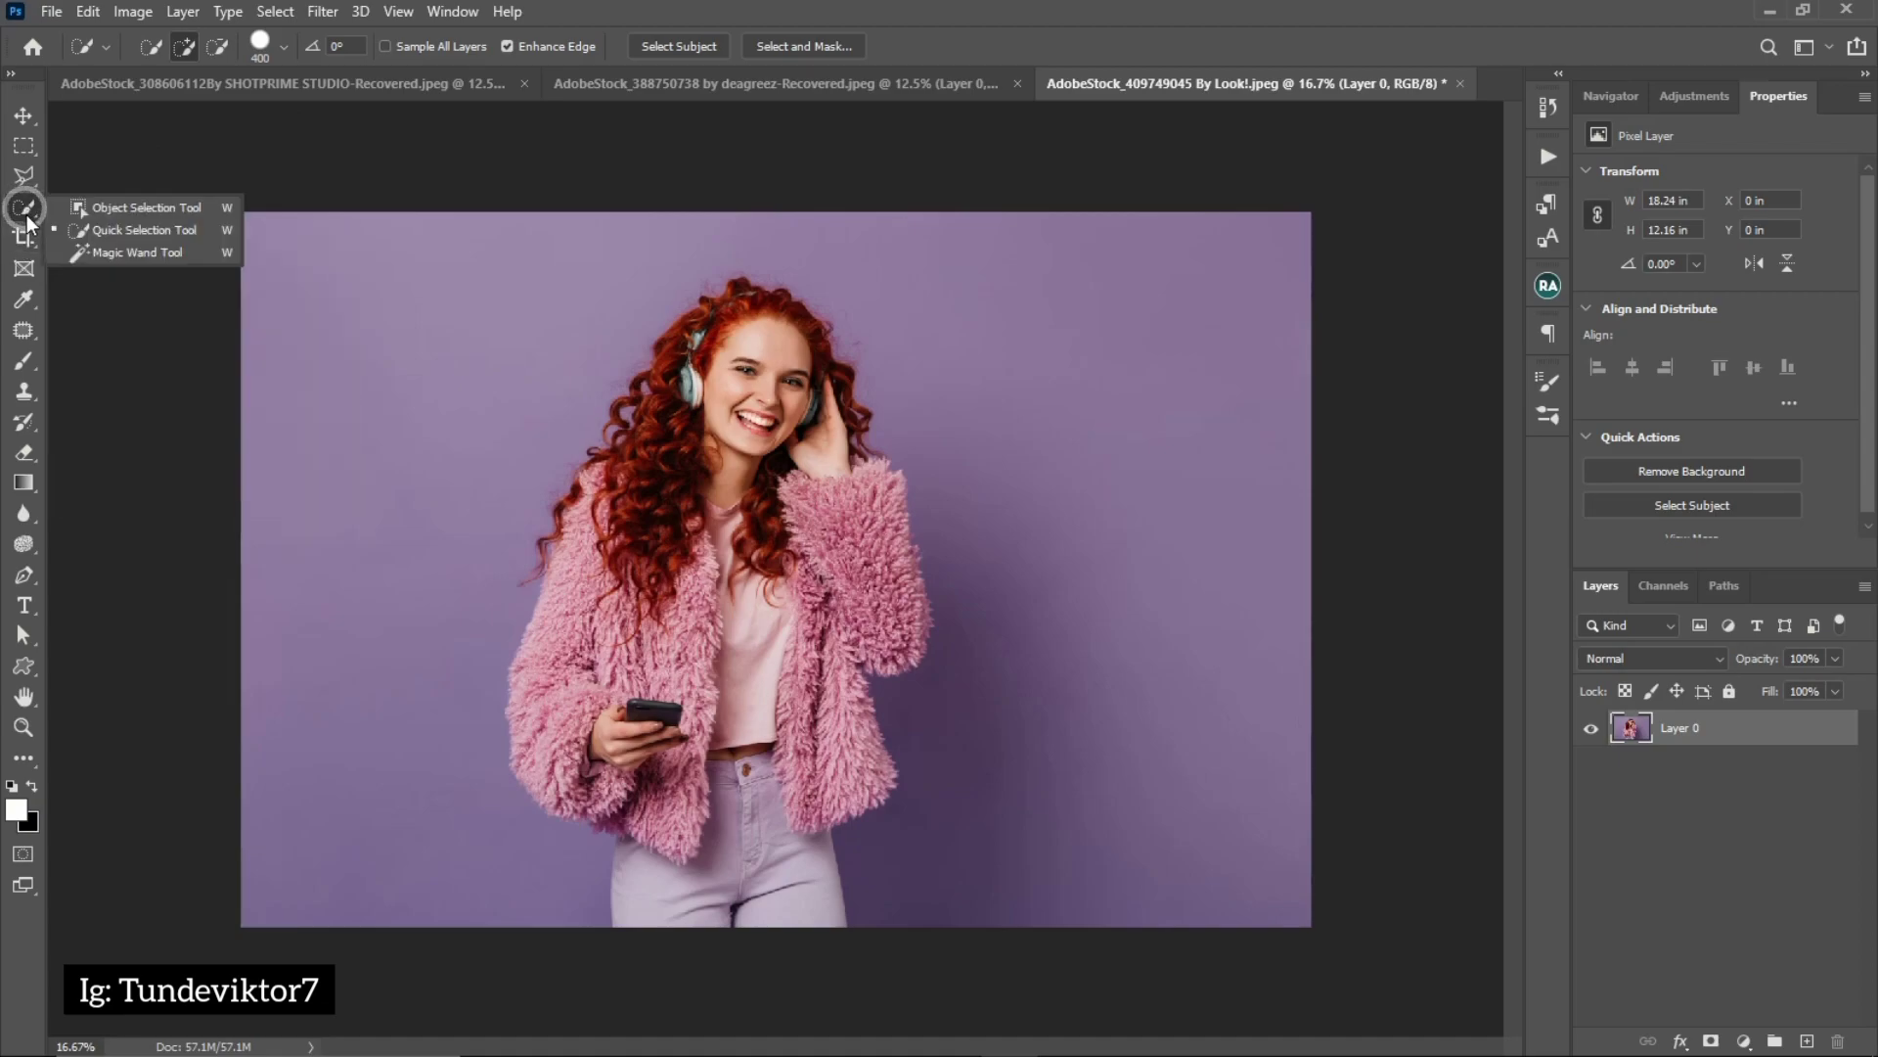
{"action": "left_click", "coordinate": [150, 203]}
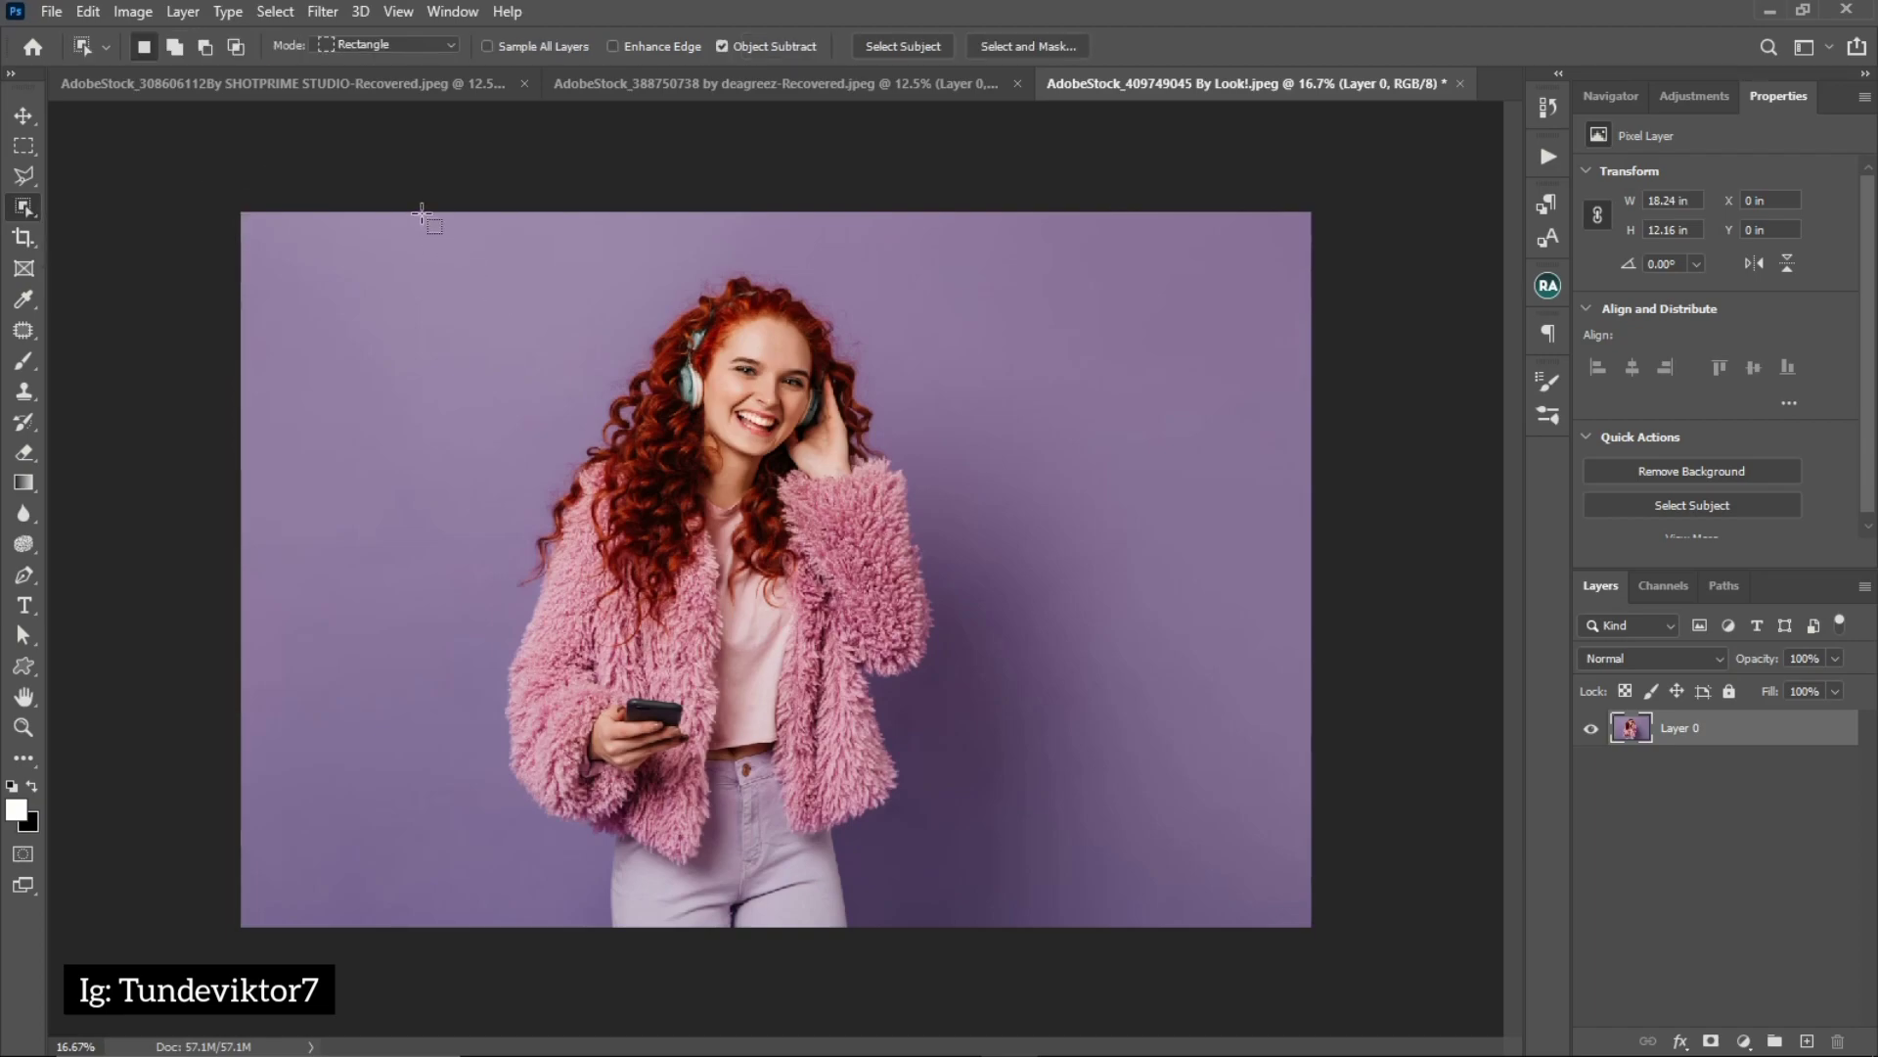
{"action": "left_click_drag", "start_coordinate": [420, 213], "coordinate": [991, 966]}
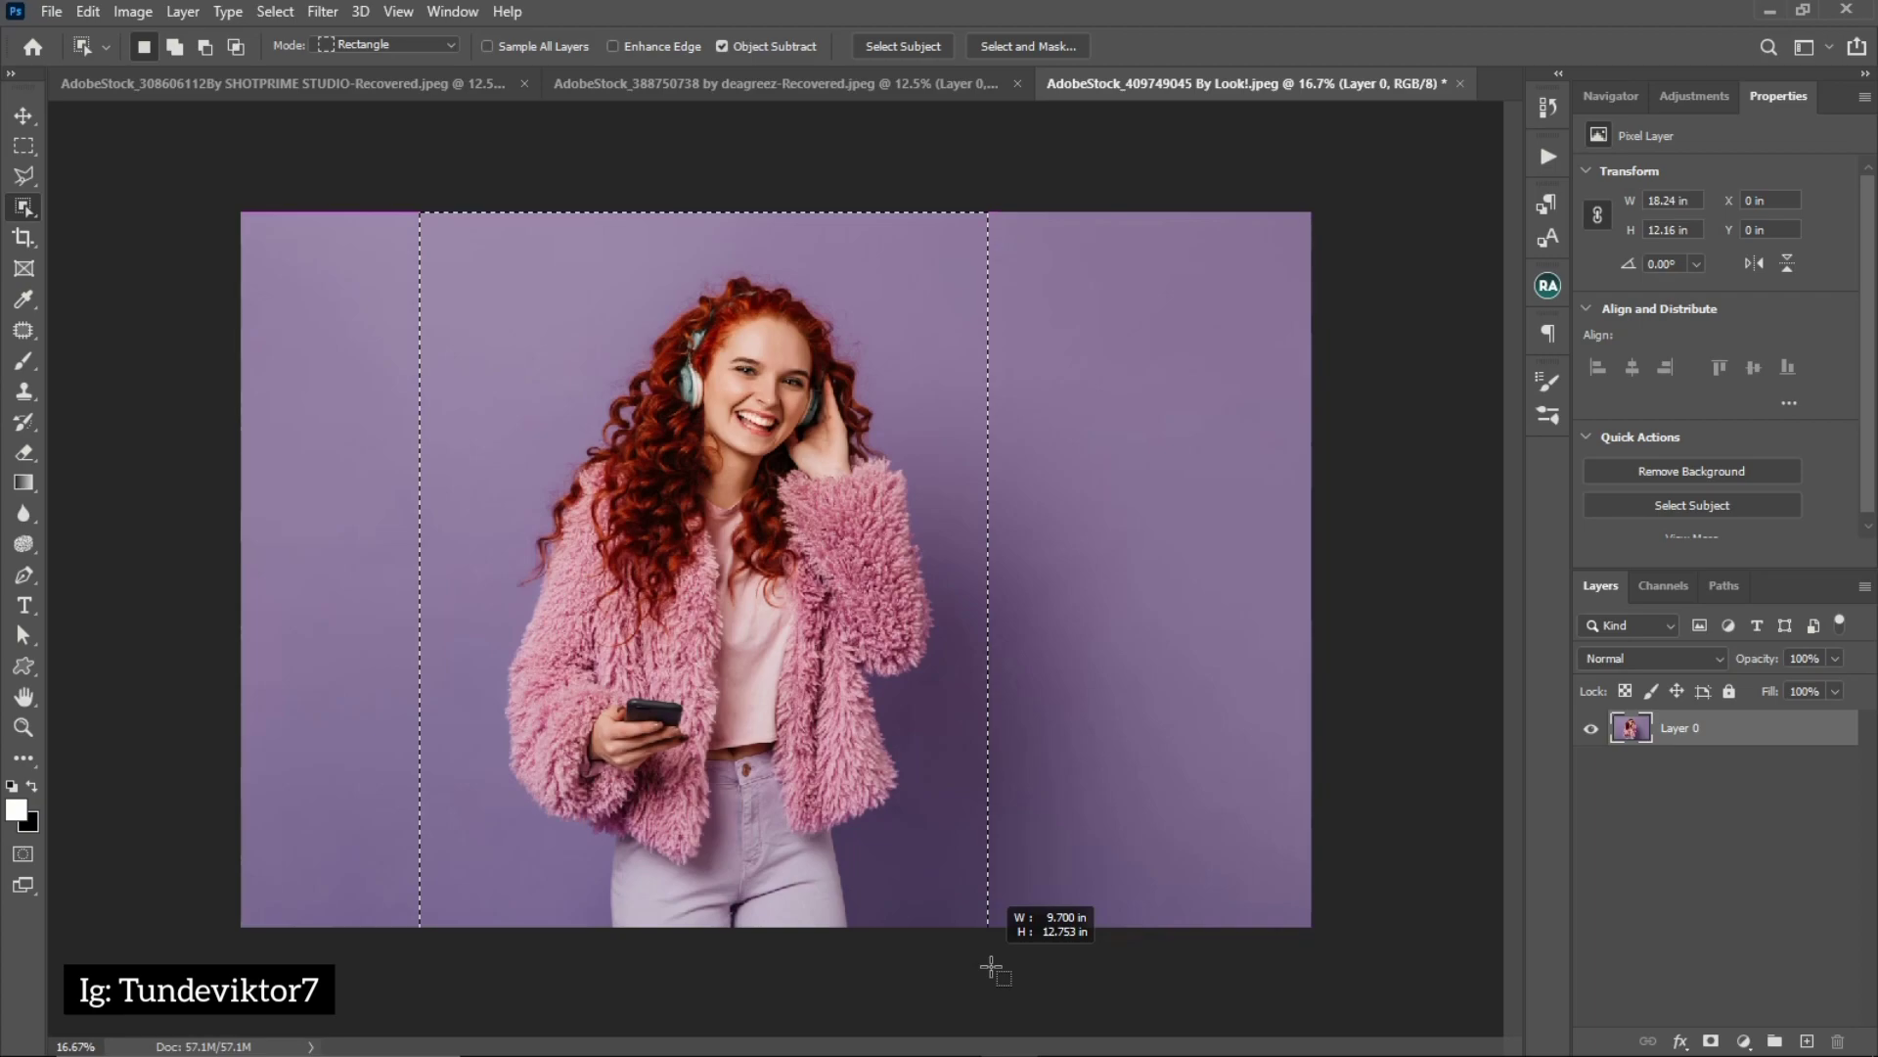
{"action": "left_click_drag", "start_coordinate": [991, 967], "coordinate": [990, 967]}
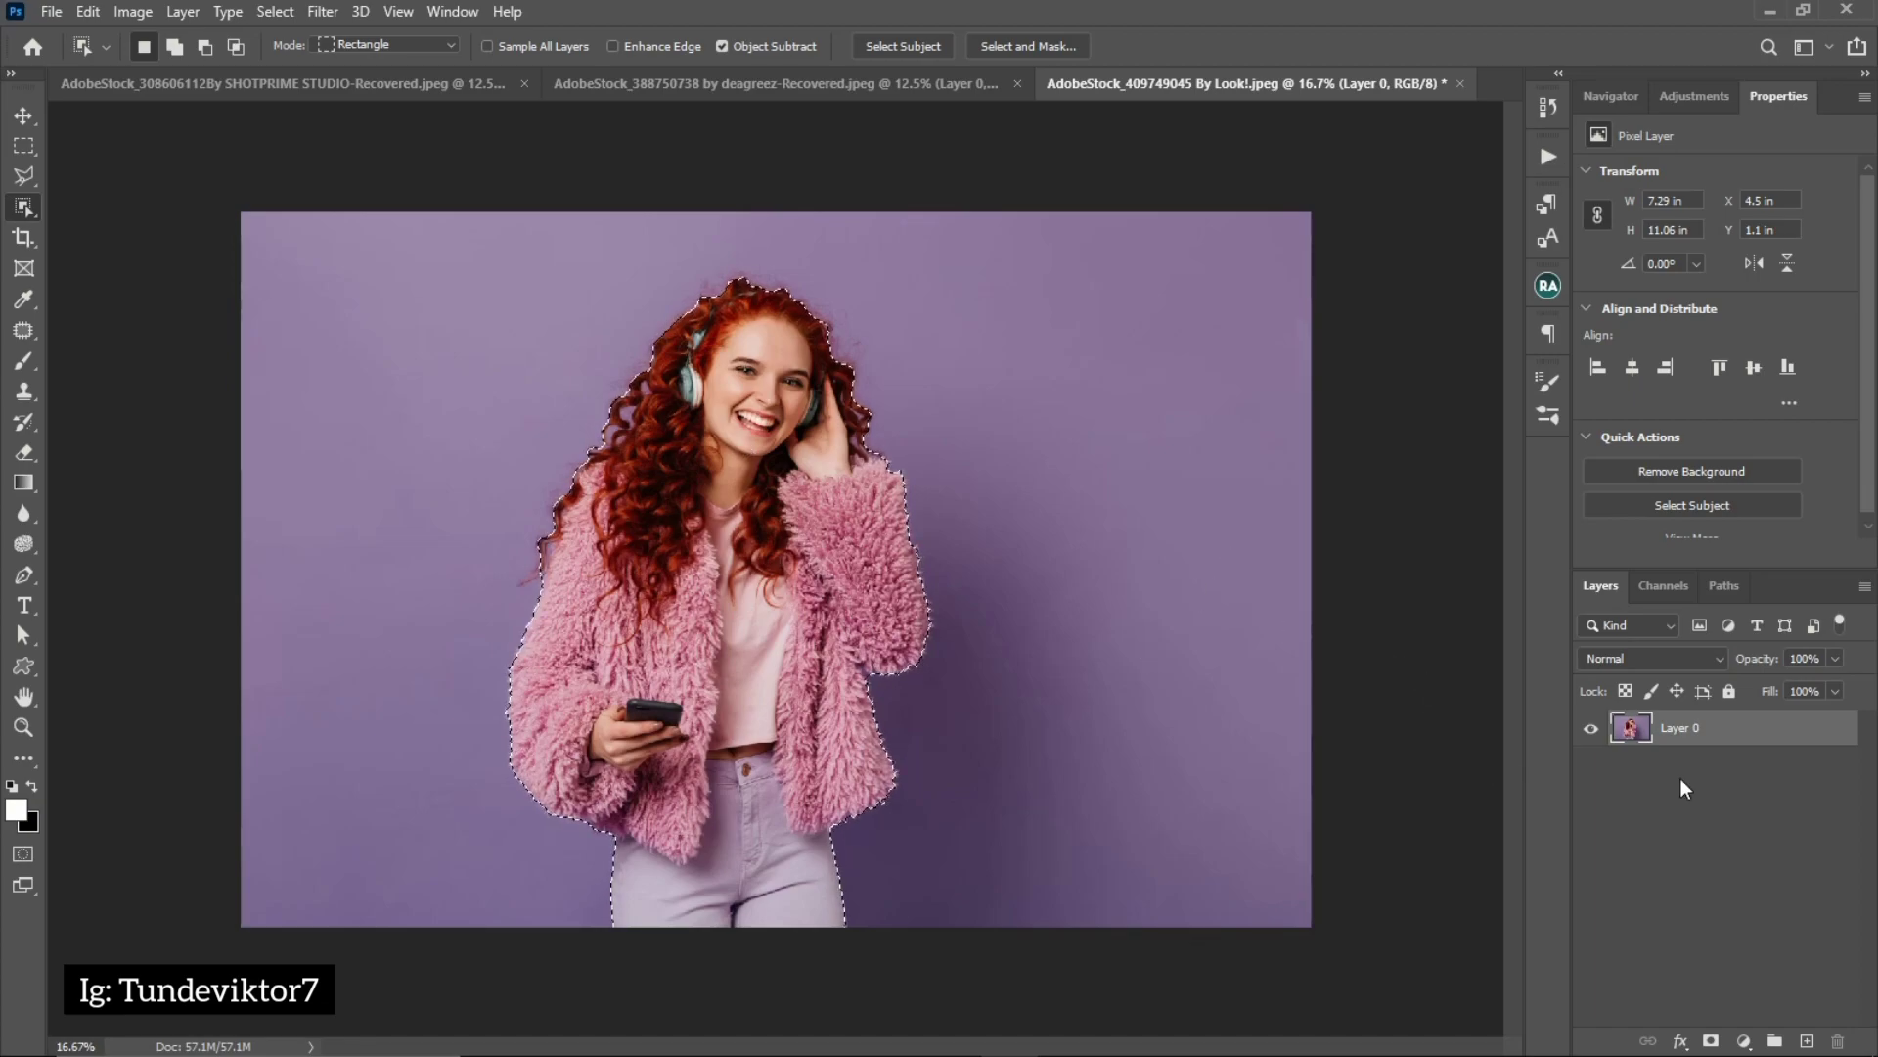
Add a layer mask from the selection to hide the purple background, and examine the edge of the hair
{"action": "left_click", "coordinate": [1712, 1041]}
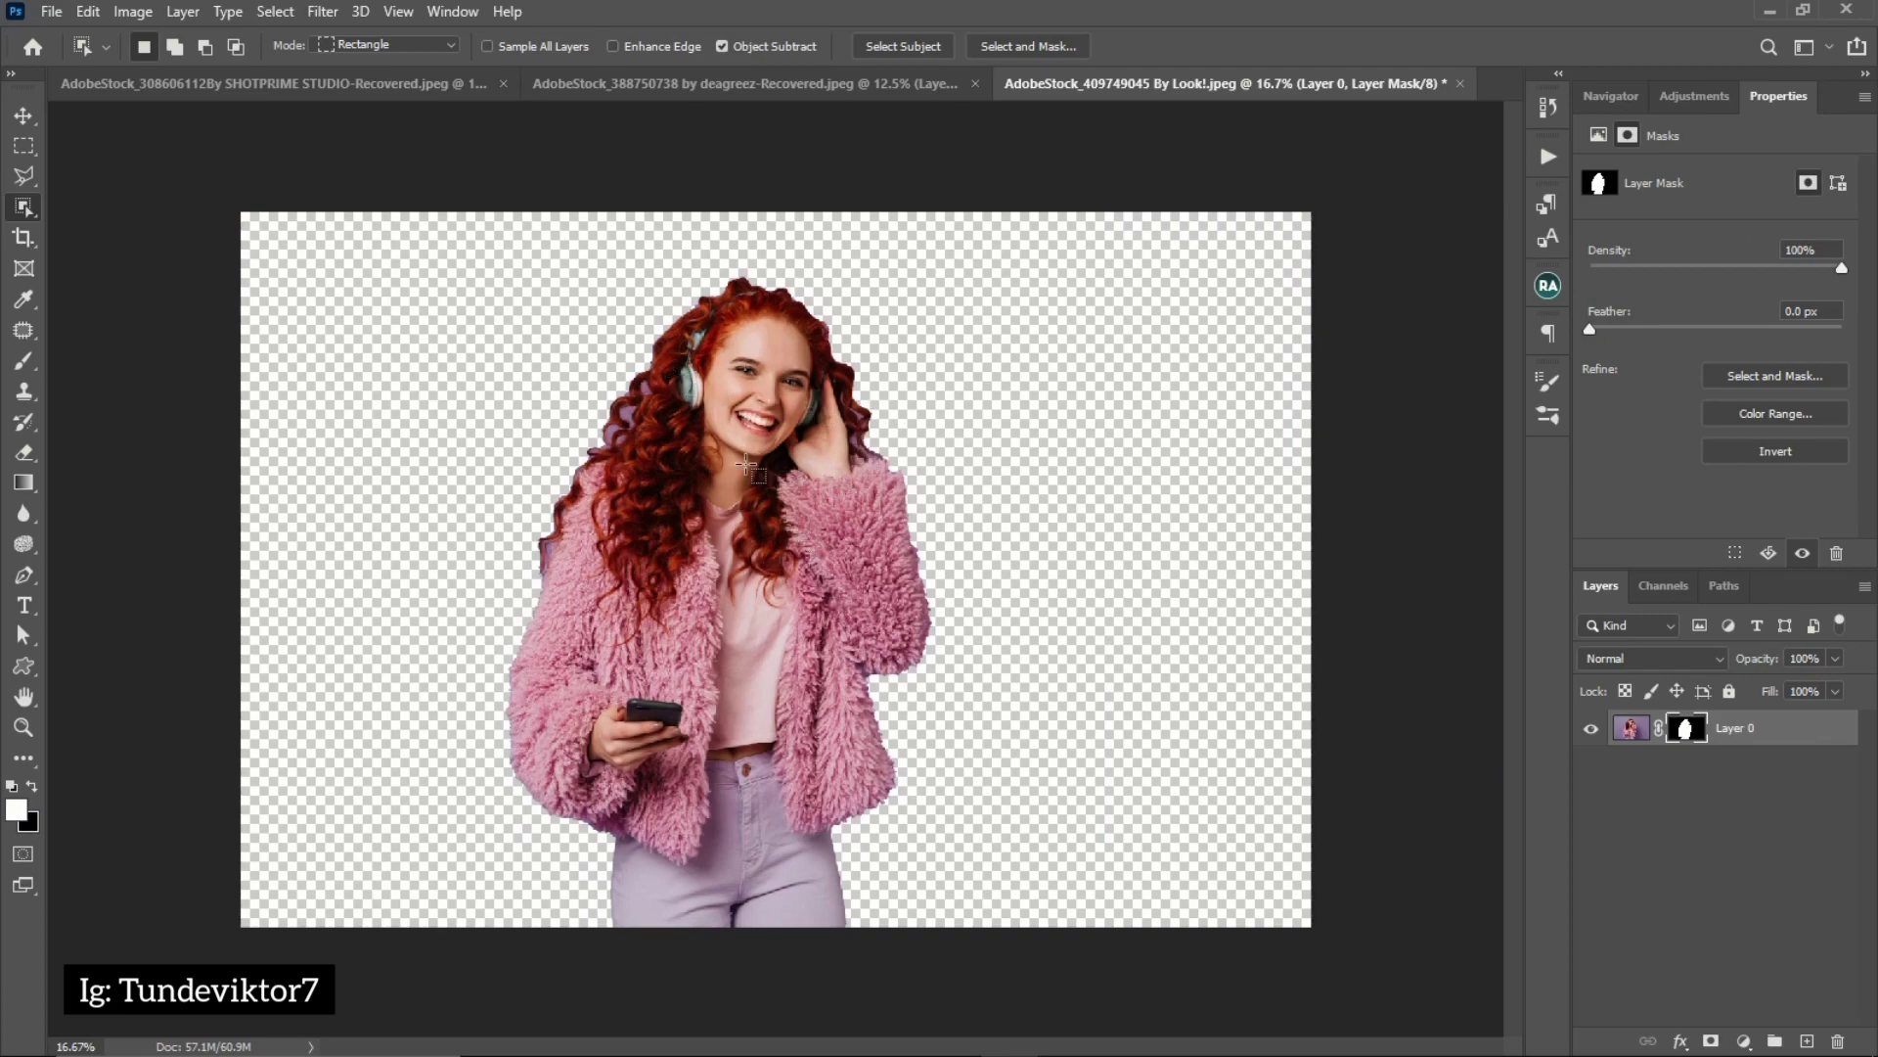
{"action": "key", "text": "z"}
{"action": "left_click", "coordinate": [597, 427]}
{"action": "left_click", "coordinate": [617, 431]}
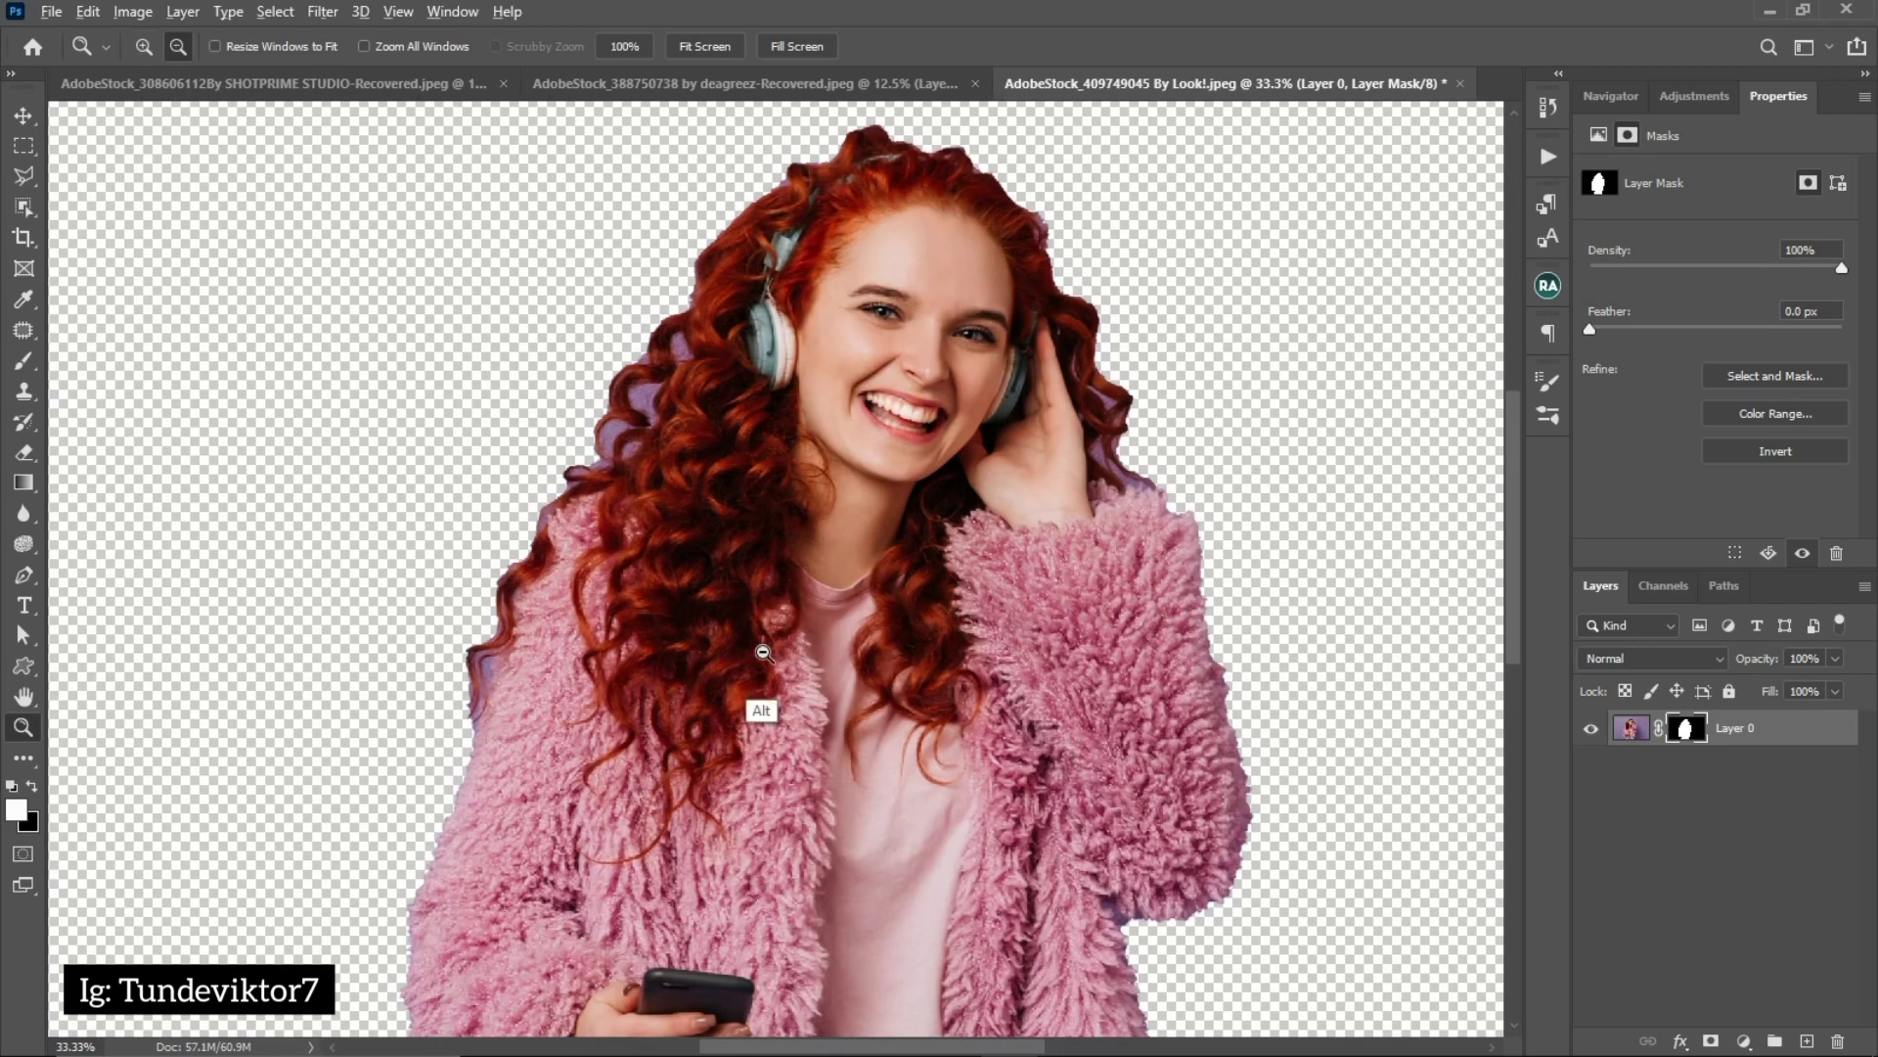
Undo the layer mask on the red-haired woman's photo and clear the remaining selection
{"action": "left_click", "coordinate": [599, 673]}
{"action": "left_click", "coordinate": [595, 675], "text": "alt"}
{"action": "left_click", "coordinate": [596, 677], "text": "alt"}
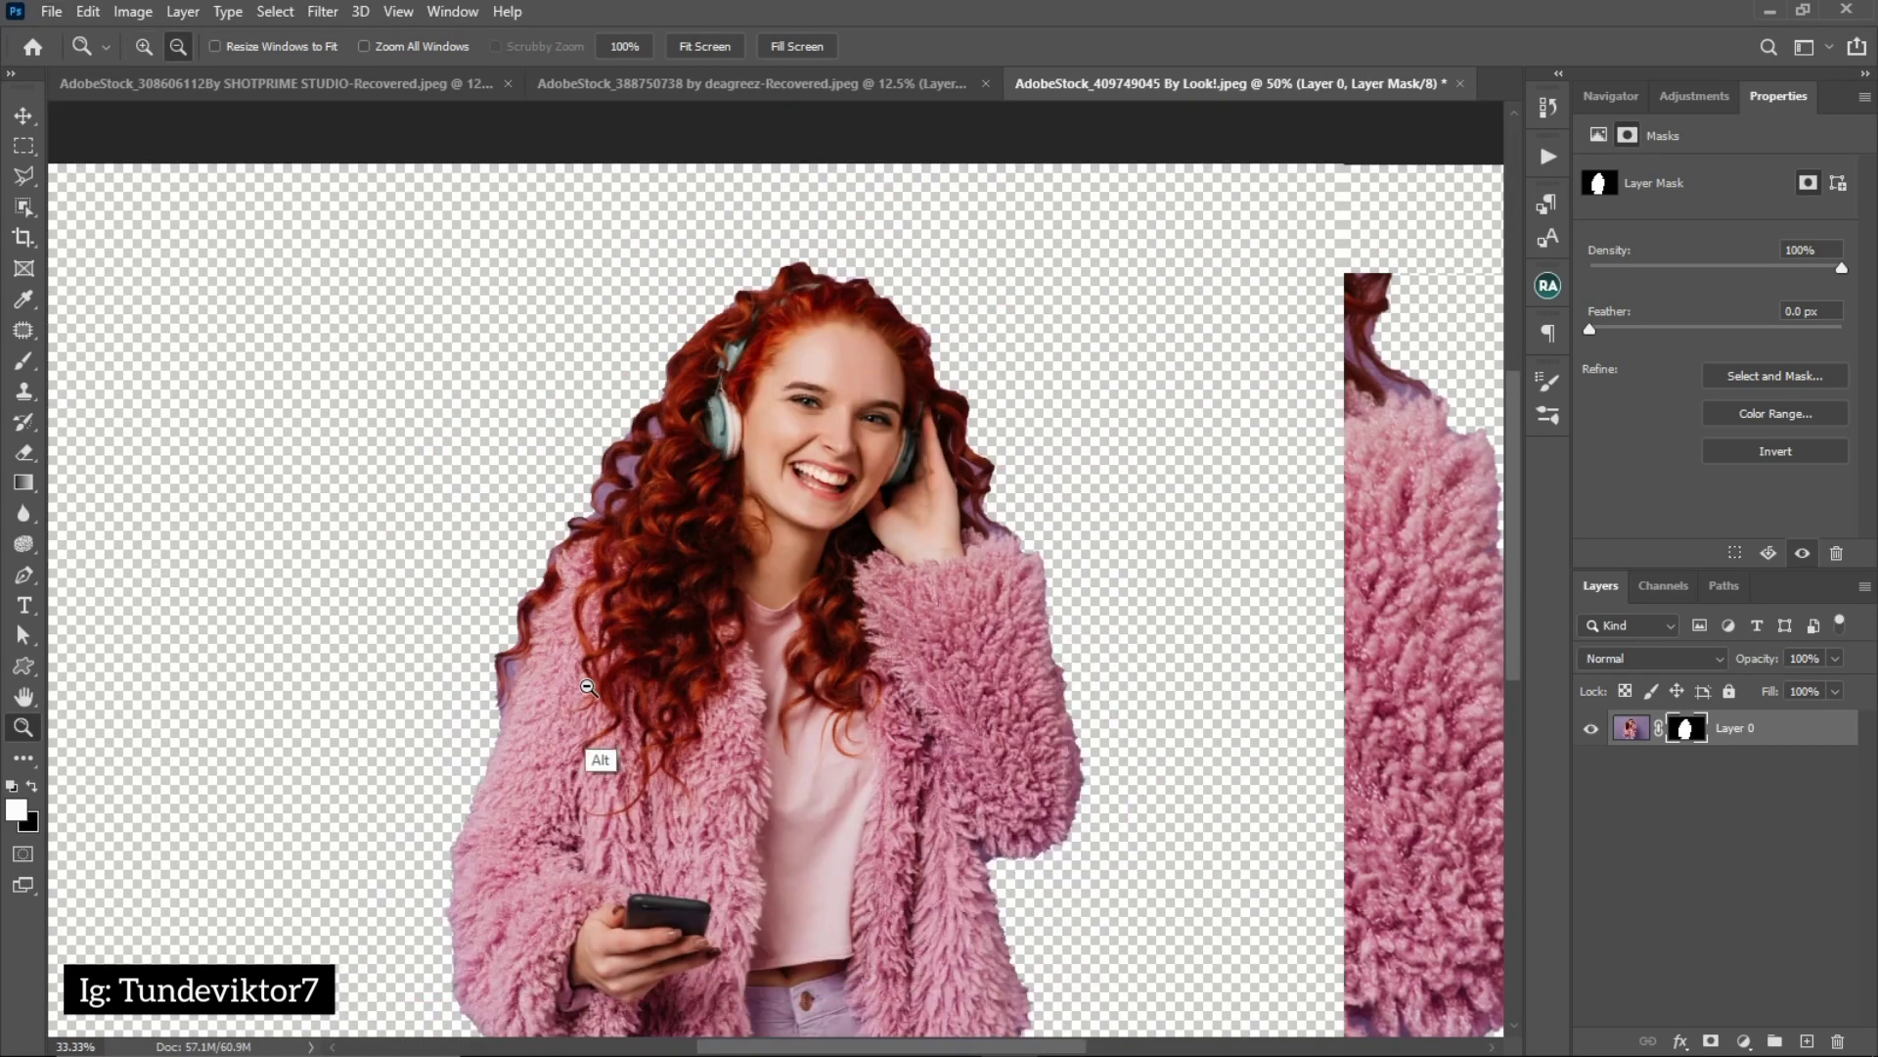
{"action": "left_click", "coordinate": [606, 697]}
{"action": "left_click", "coordinate": [730, 642], "text": "alt"}
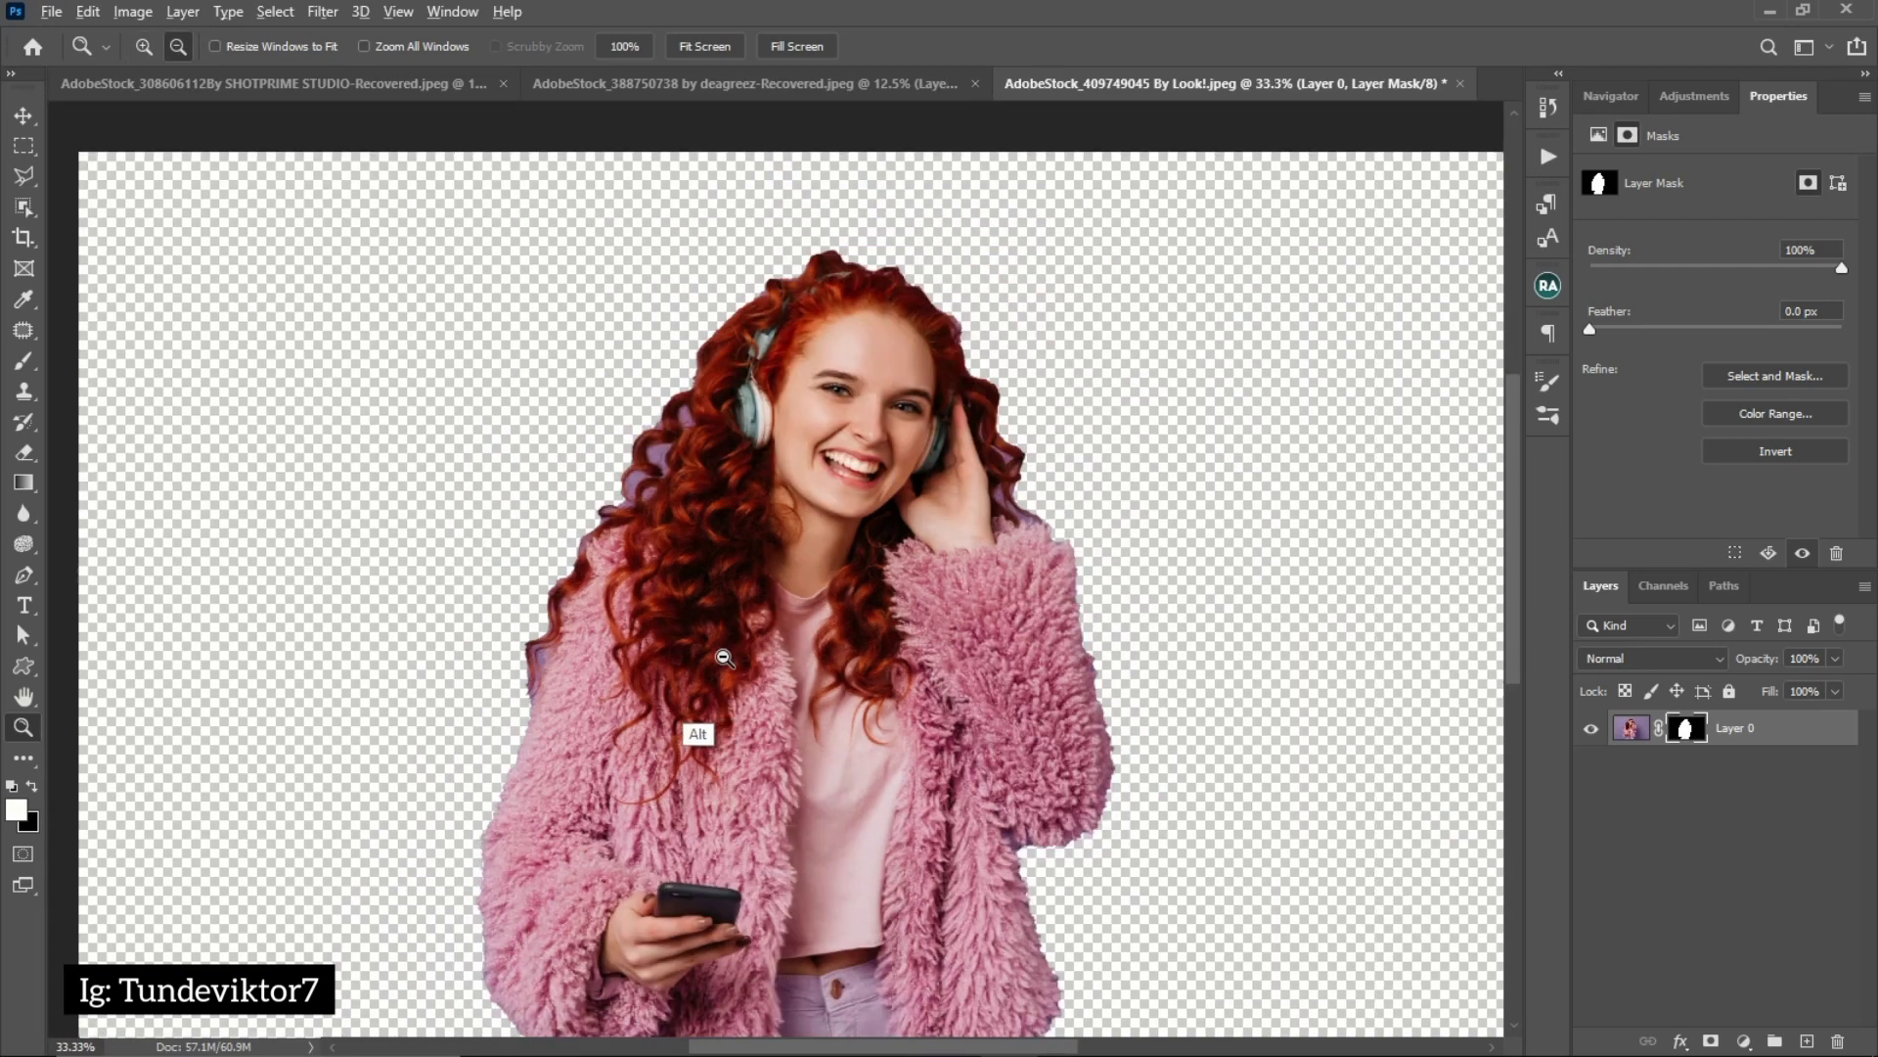
{"action": "left_click", "coordinate": [730, 641], "text": "alt"}
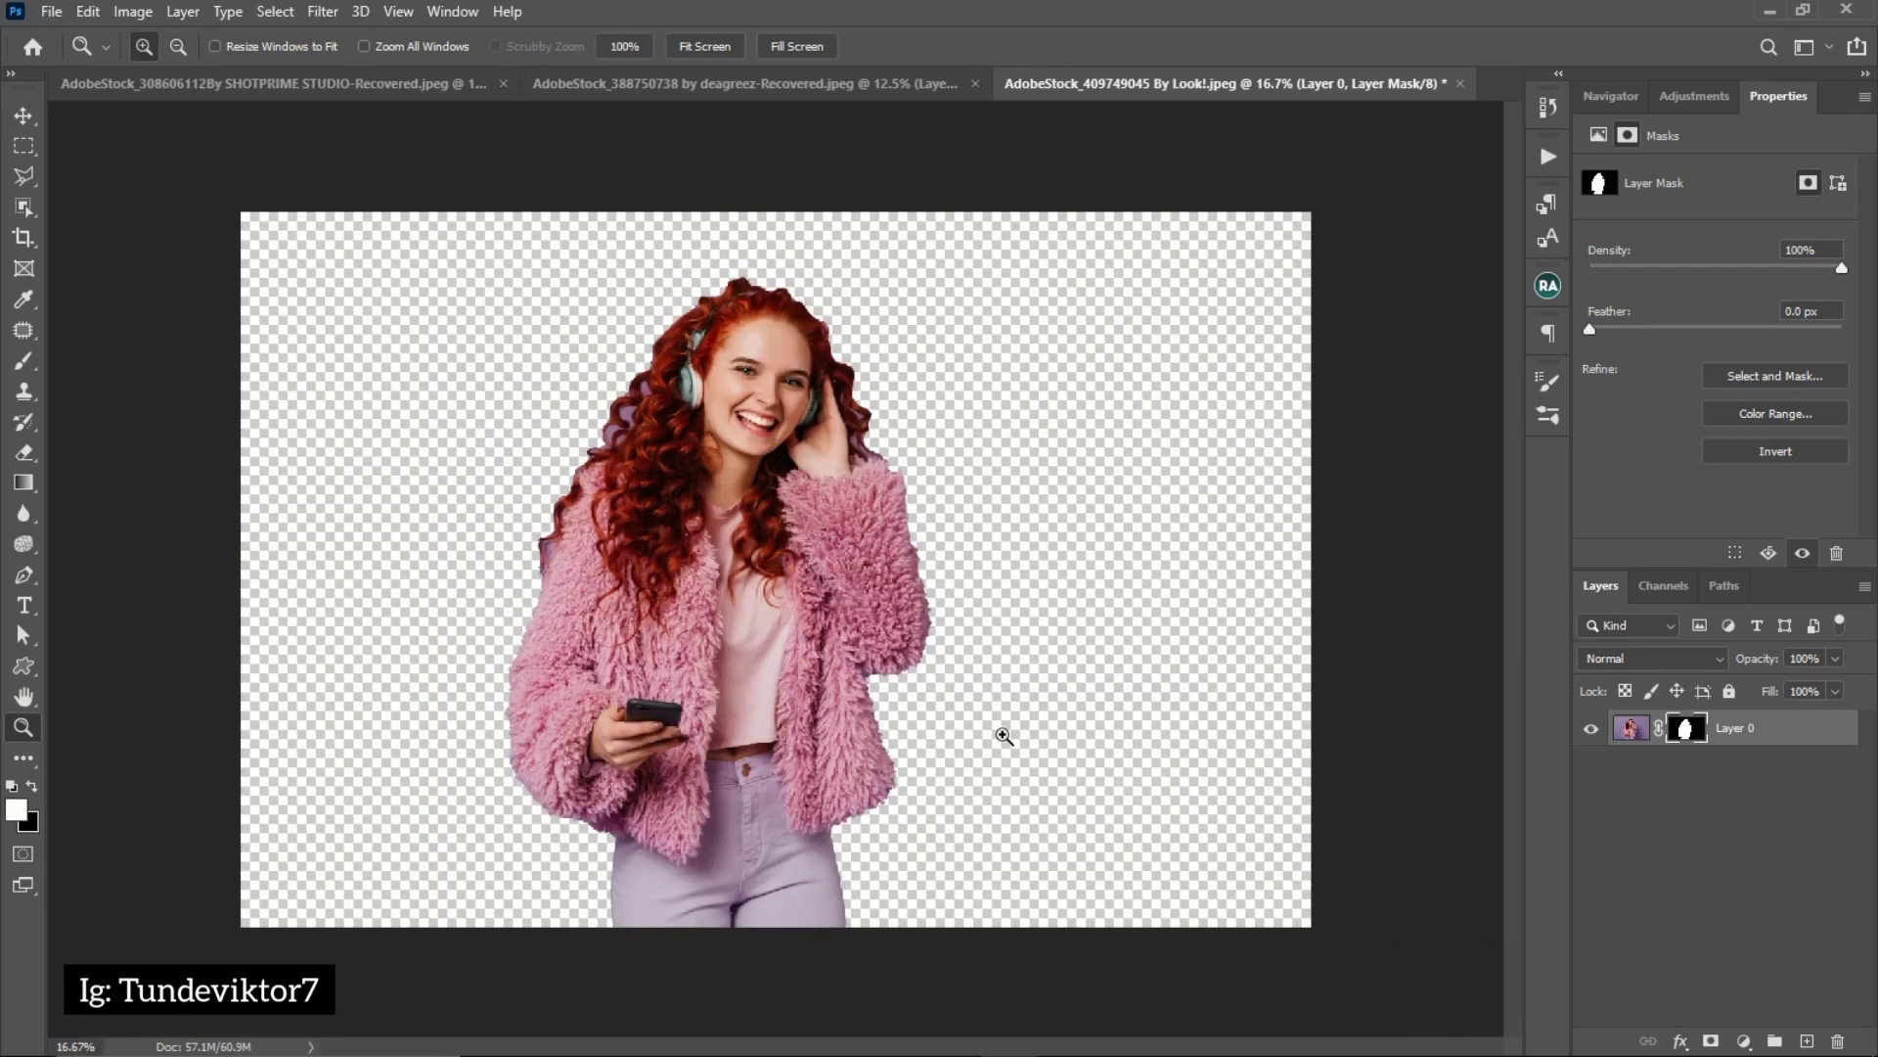
{"action": "key", "text": "ctrl+z"}
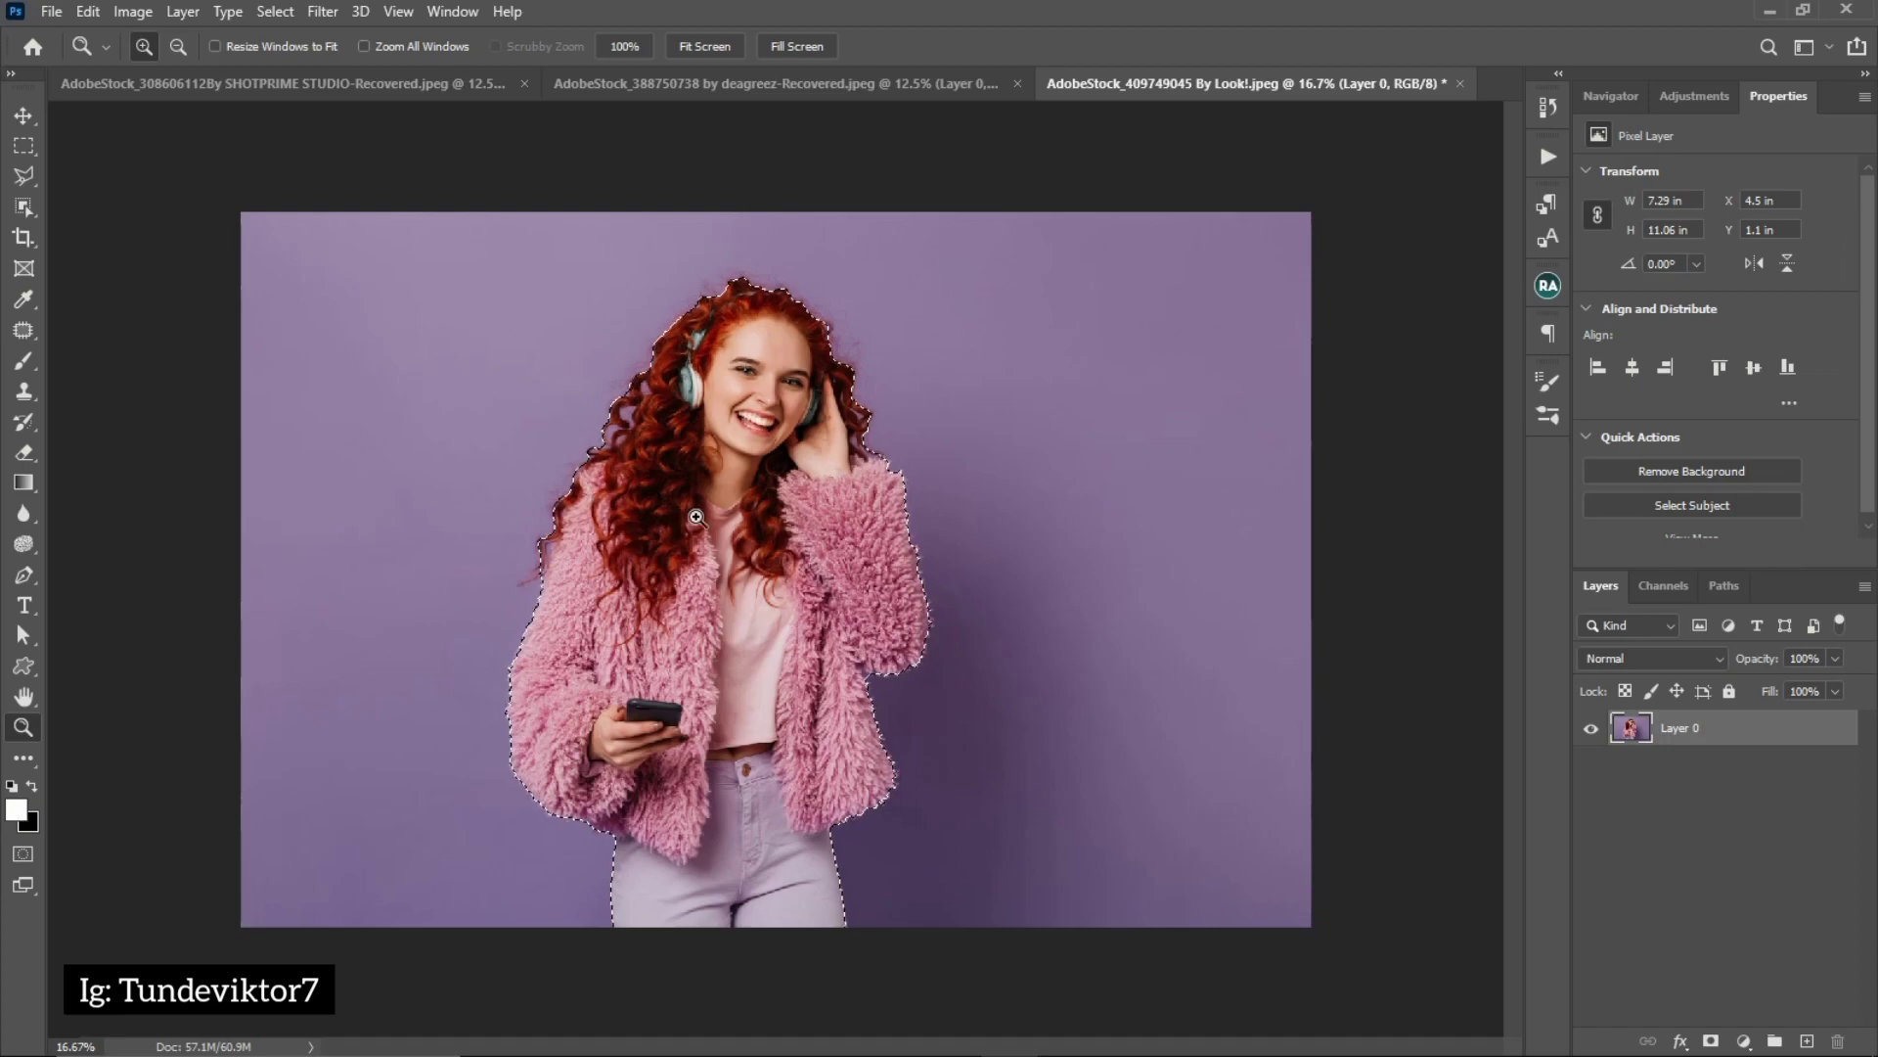
{"action": "key", "text": "ctrl"}
{"action": "key", "text": "ctrl+d"}
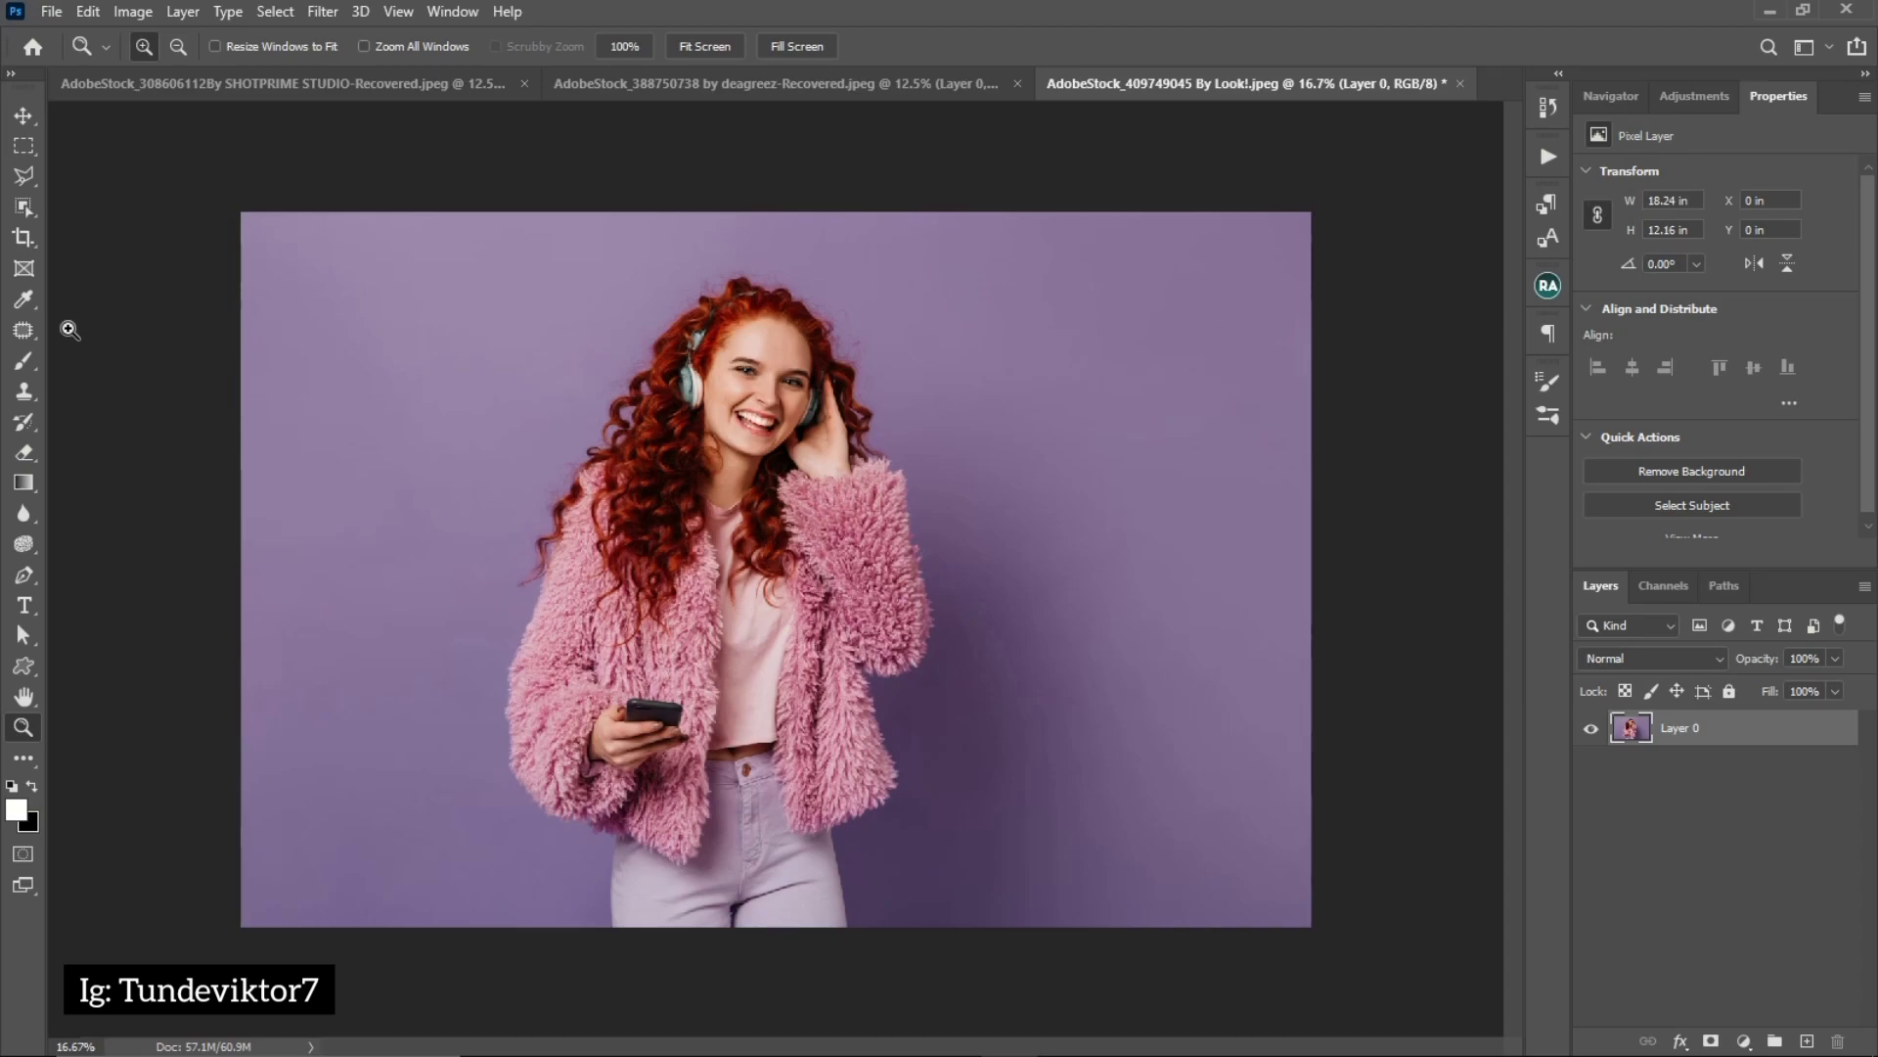
Cut out the red-haired woman in the Select and Mask workspace and output the result as a layer mask
{"action": "left_click", "coordinate": [21, 211]}
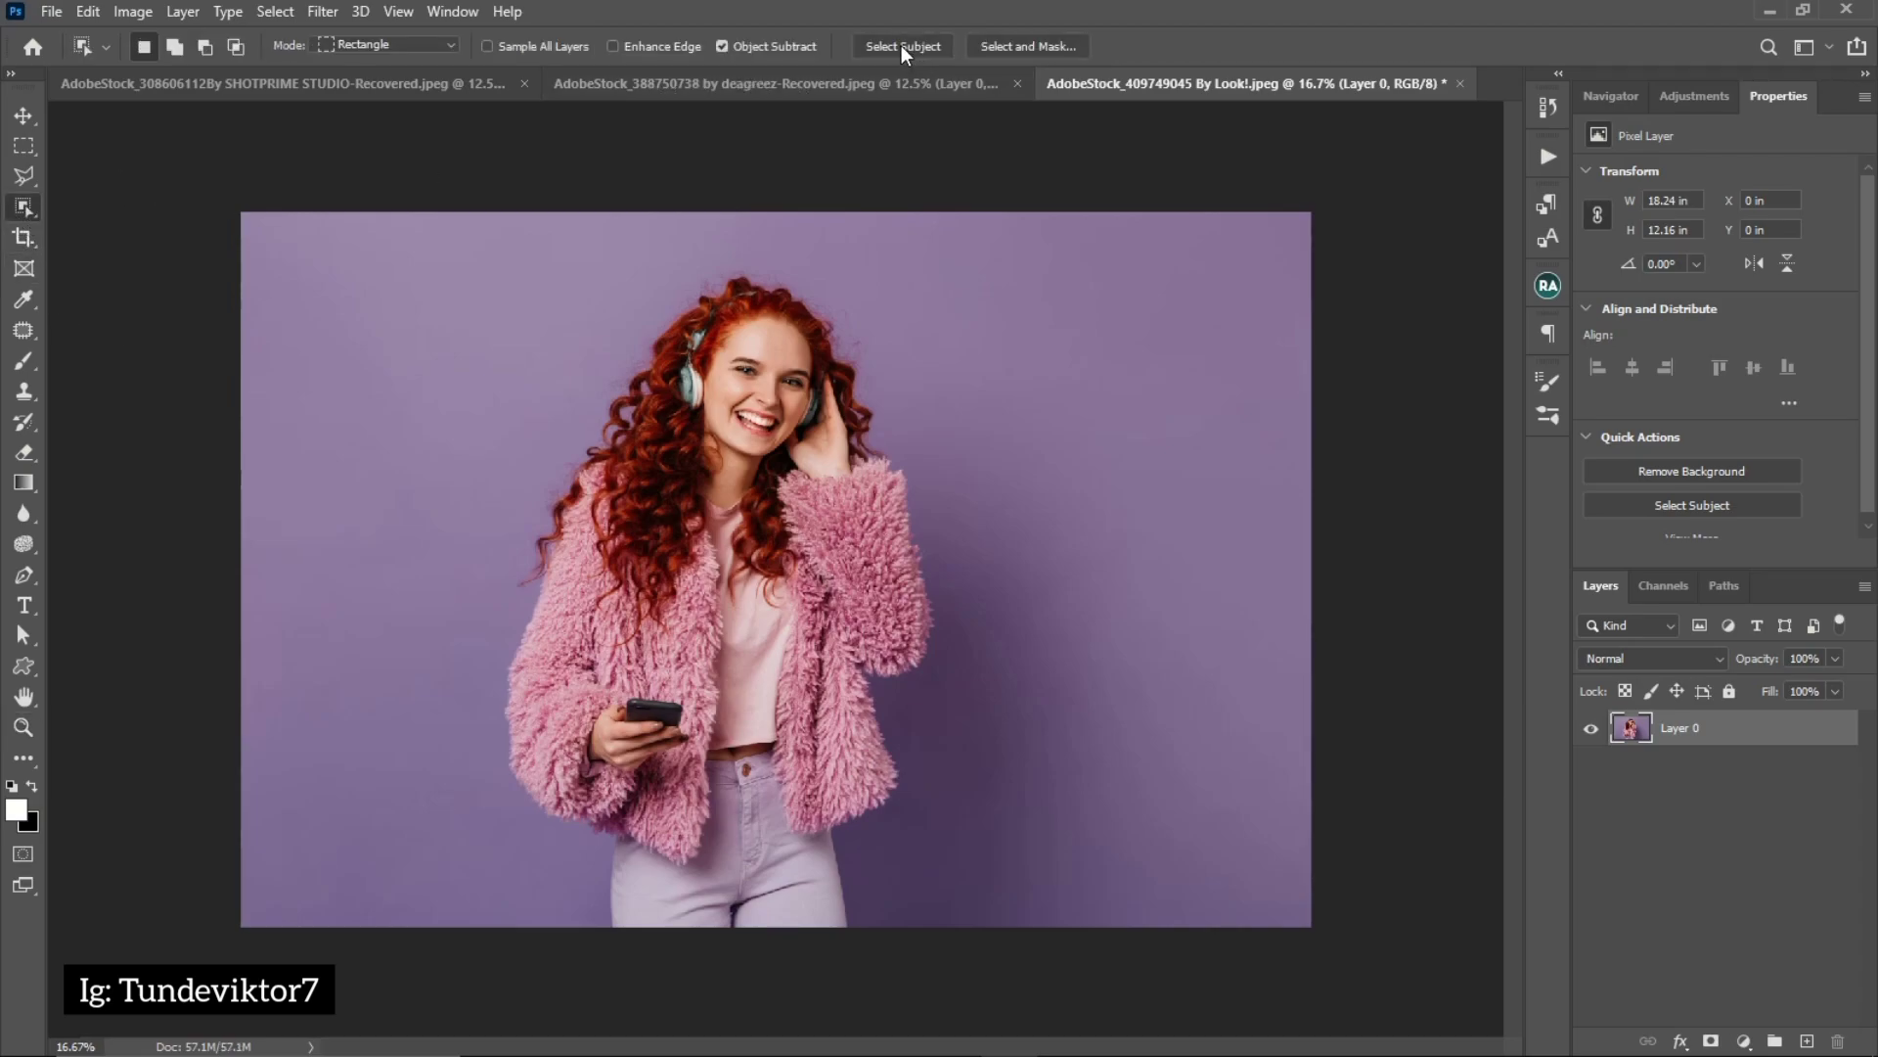
{"action": "left_click", "coordinate": [1031, 46]}
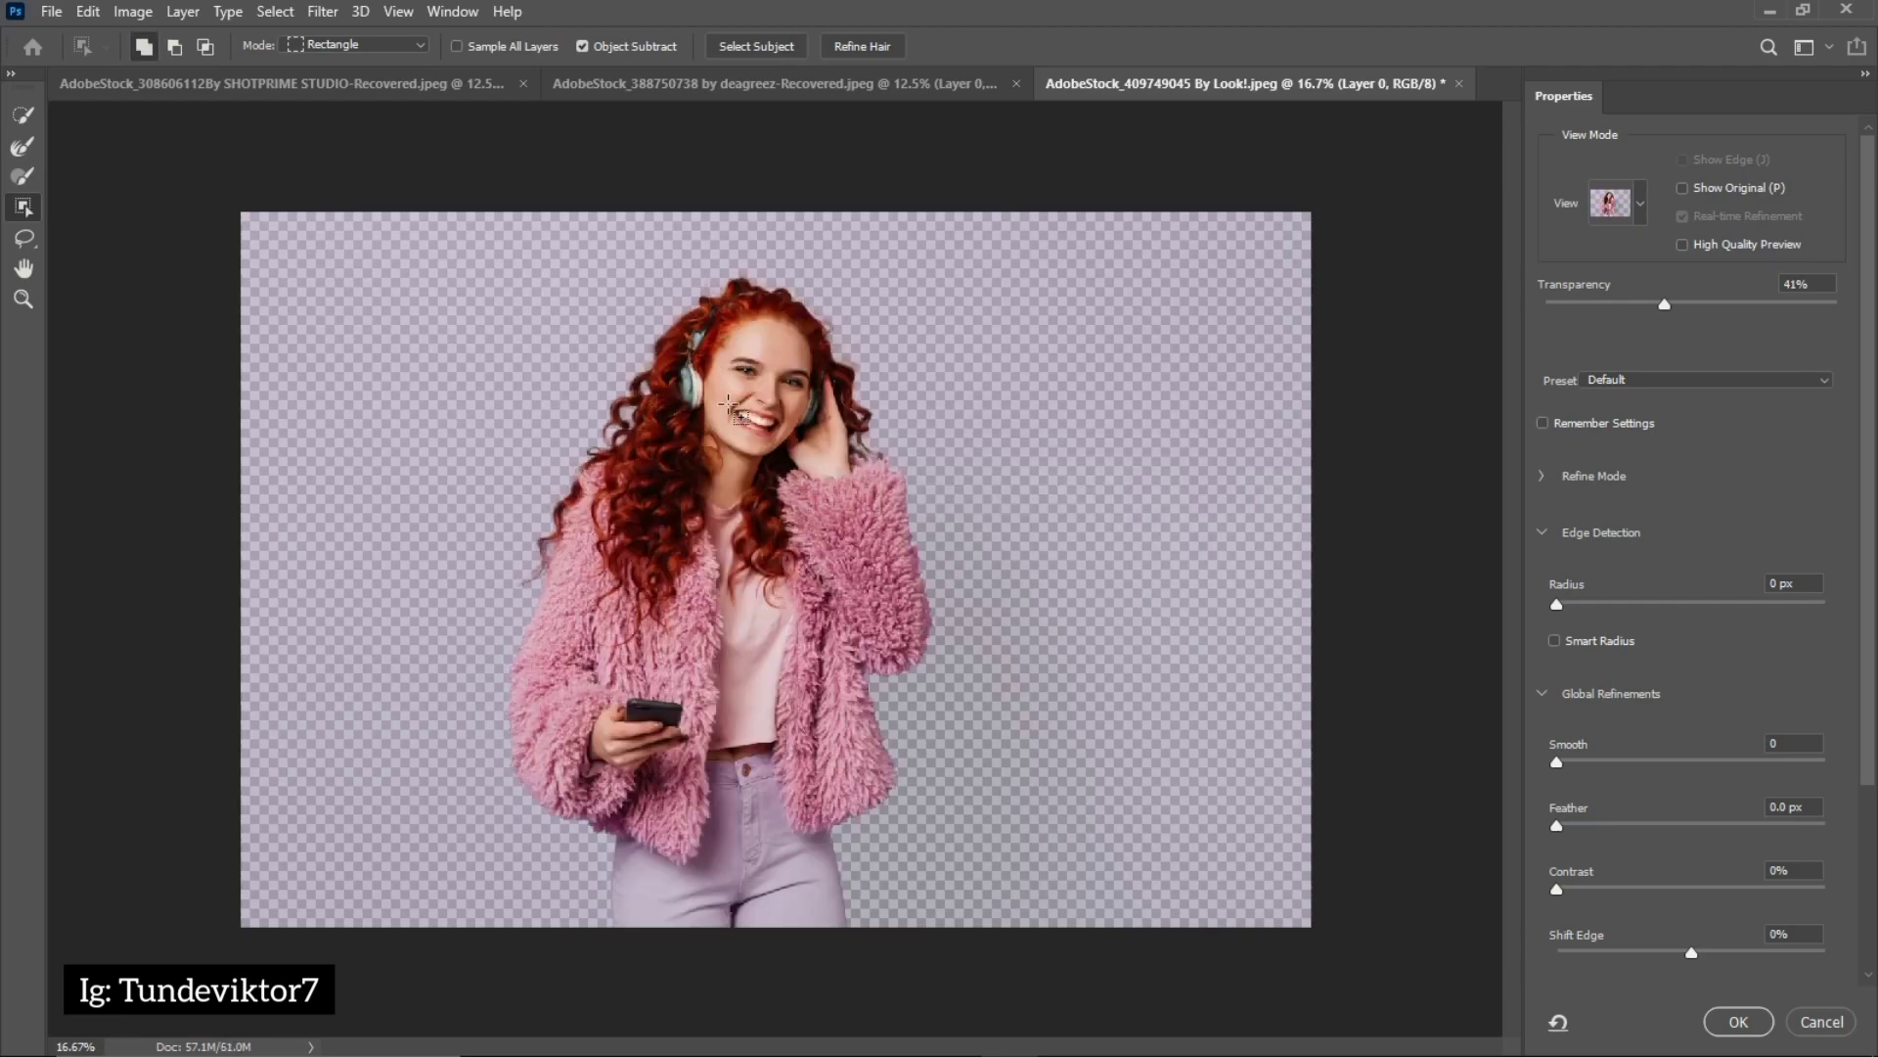
{"action": "left_click", "coordinate": [1741, 1023]}
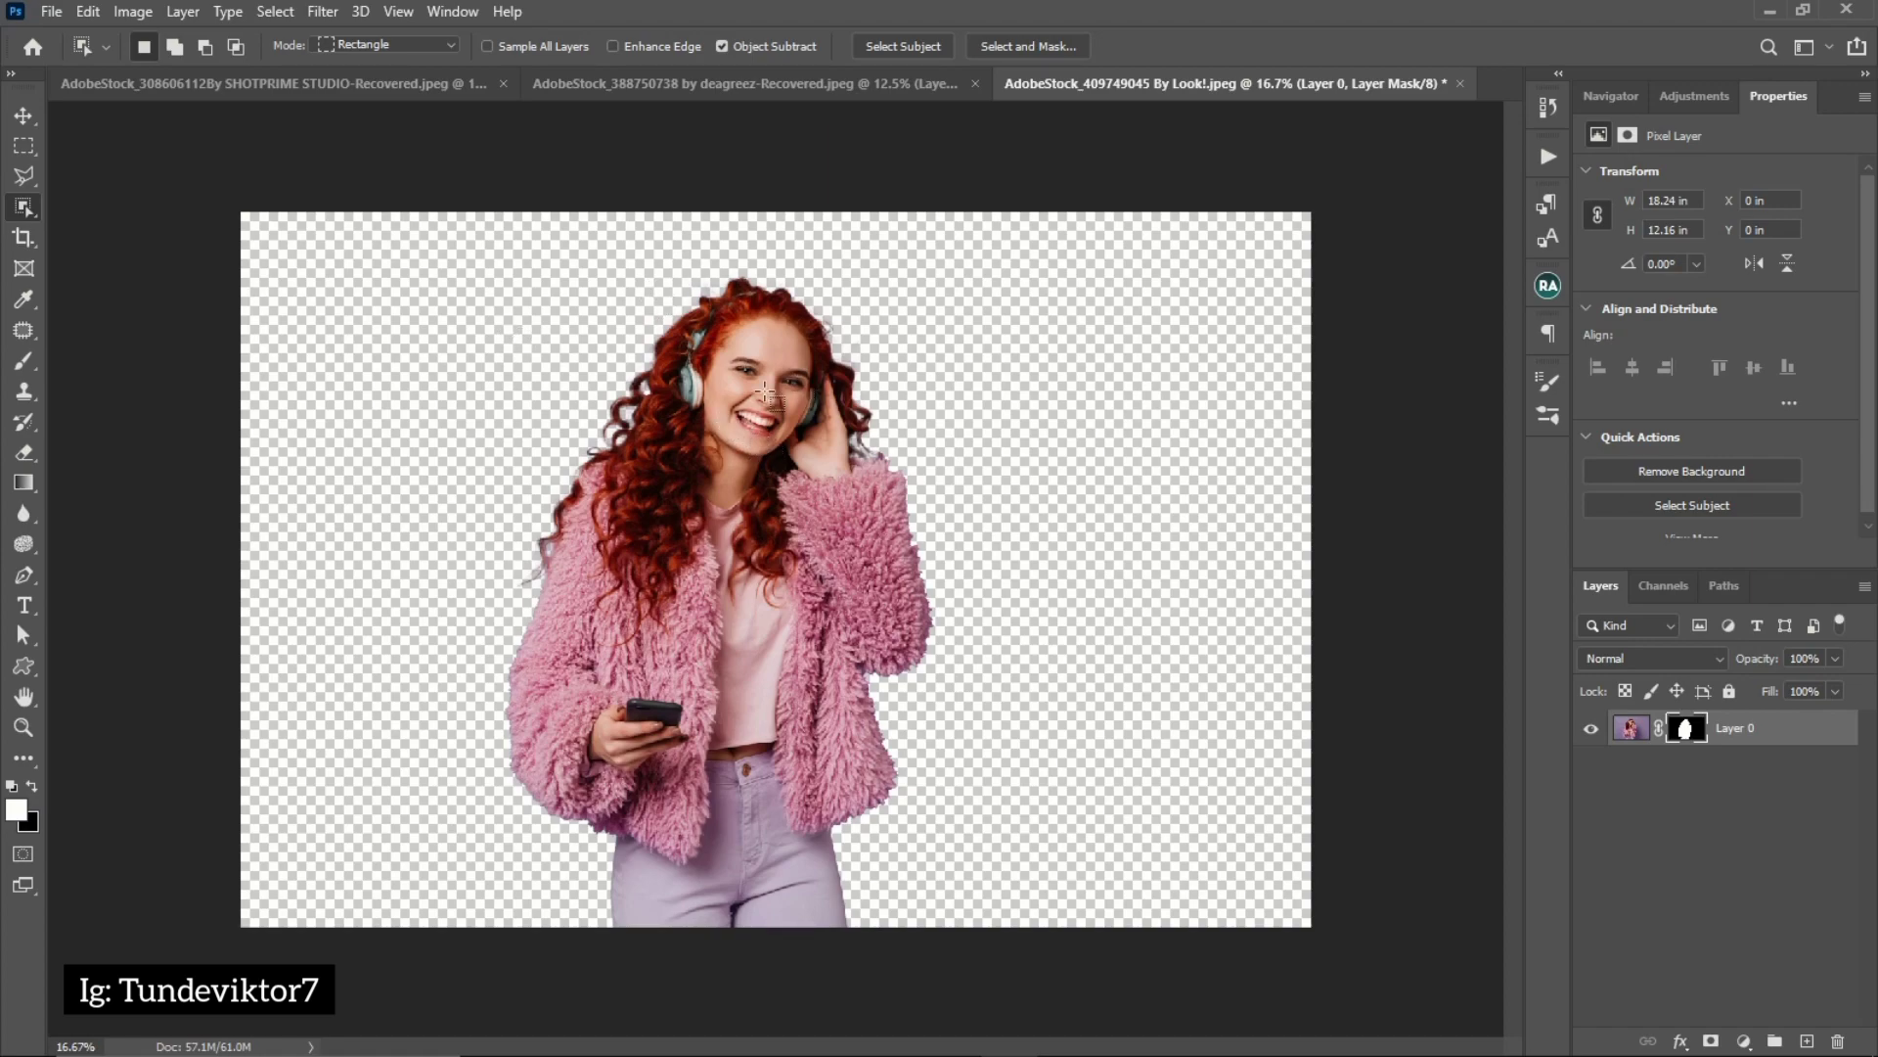
Examine the new cutout's edges up close along the fur coat's sleeve and around the curly hair
{"action": "key", "text": "b"}
{"action": "key", "text": "z"}
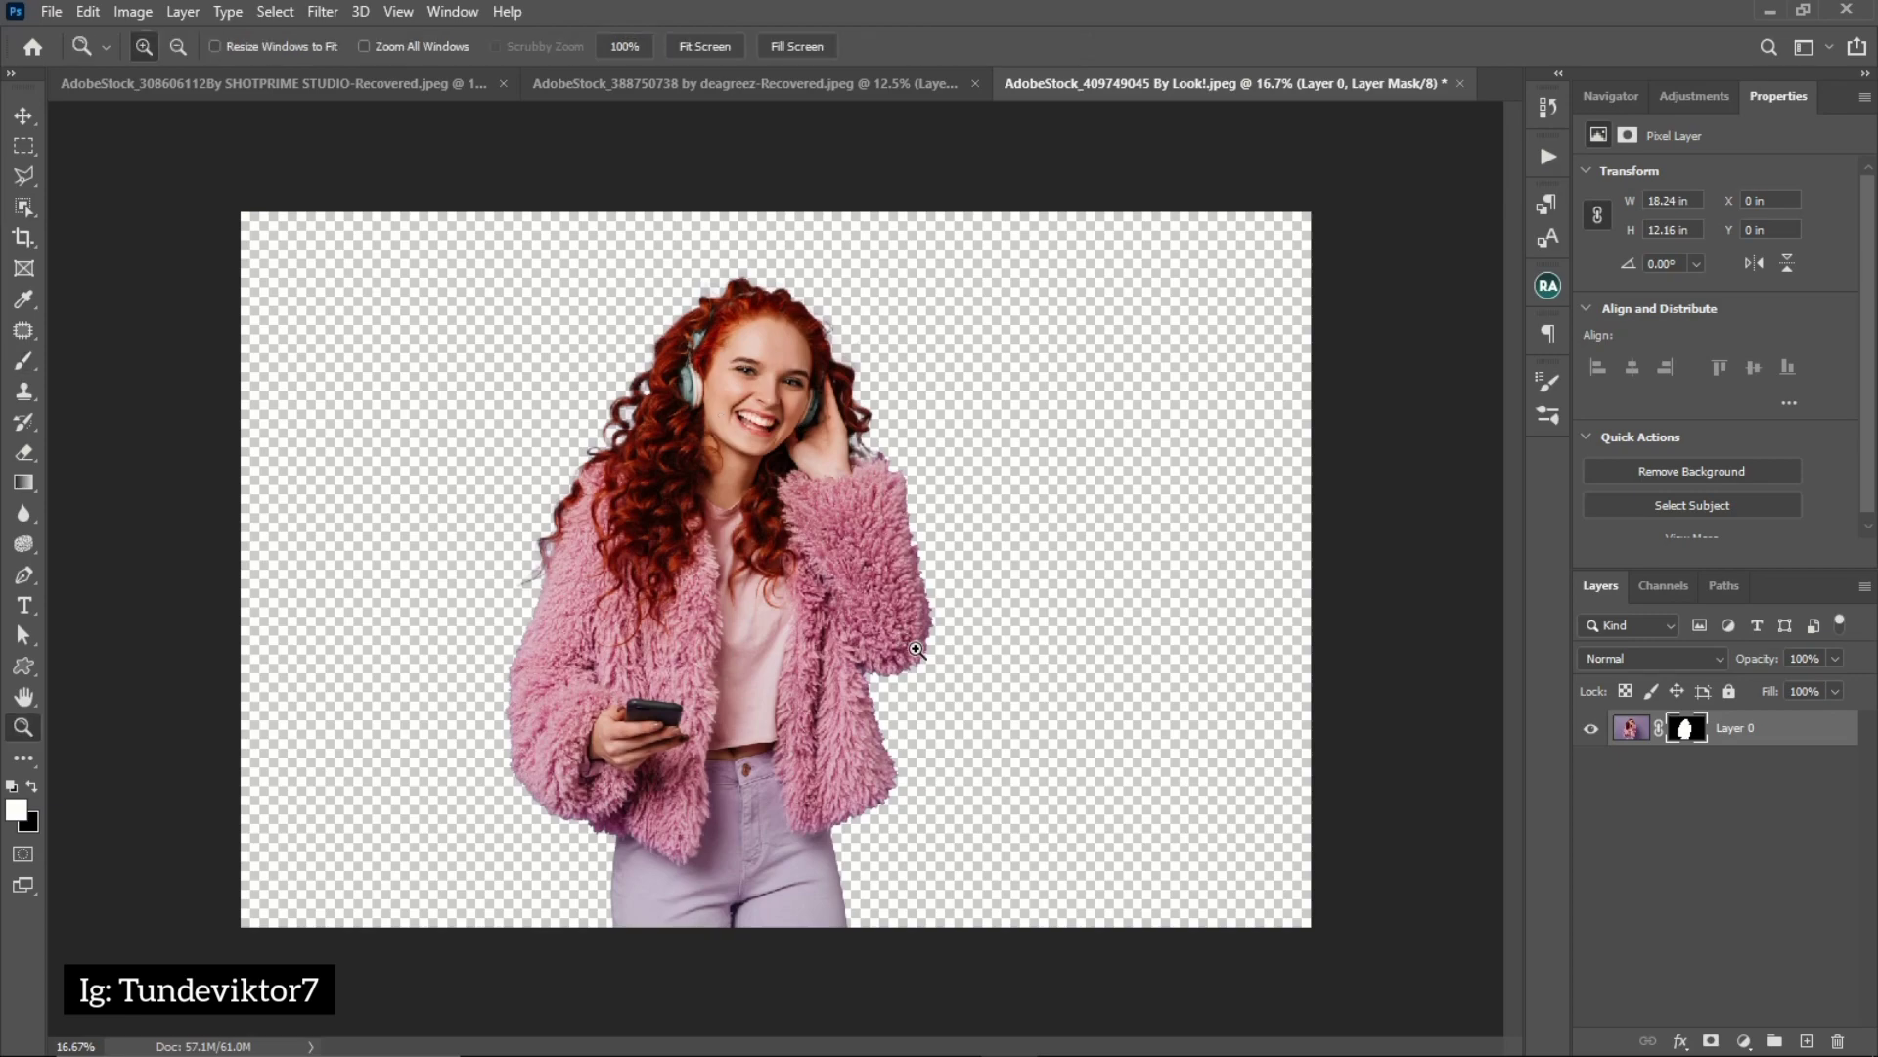
{"action": "left_click", "coordinate": [923, 644]}
{"action": "left_click", "coordinate": [923, 644]}
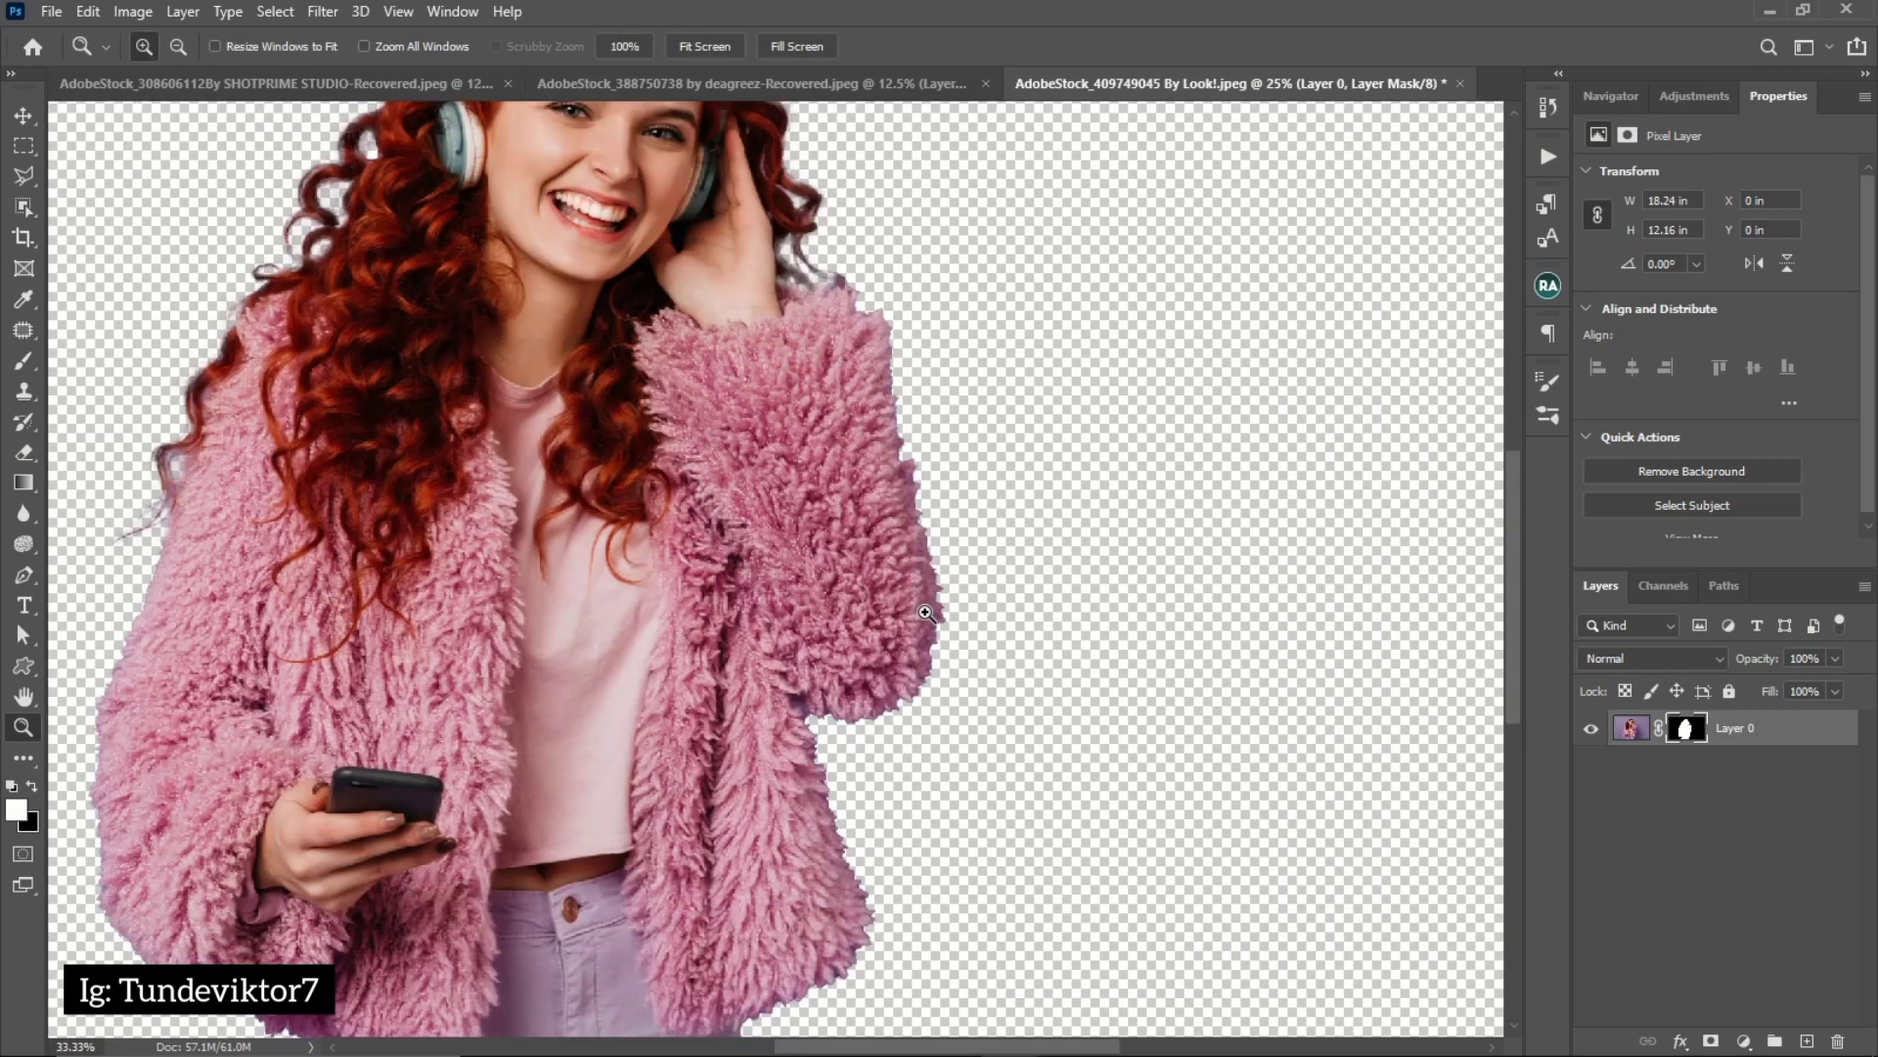
{"action": "left_click", "coordinate": [923, 538]}
{"action": "key", "text": "z"}
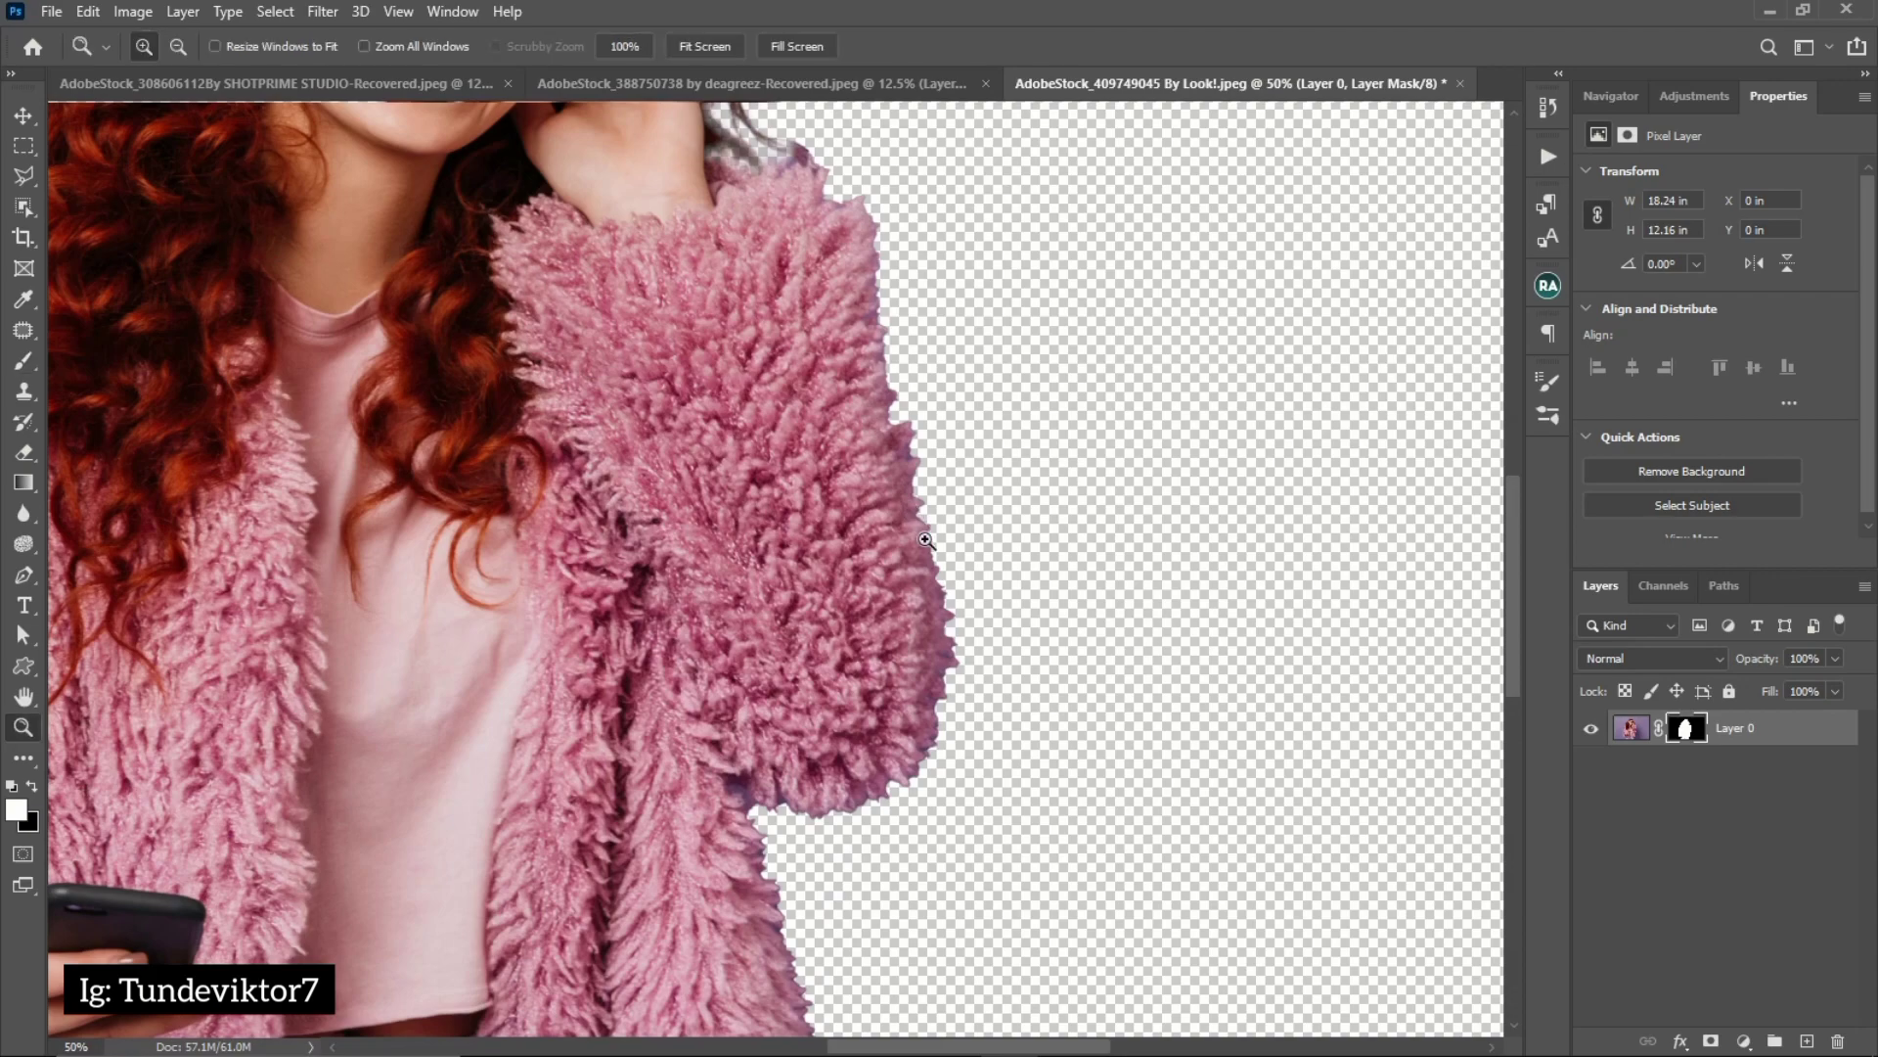
{"action": "left_click", "coordinate": [919, 504]}
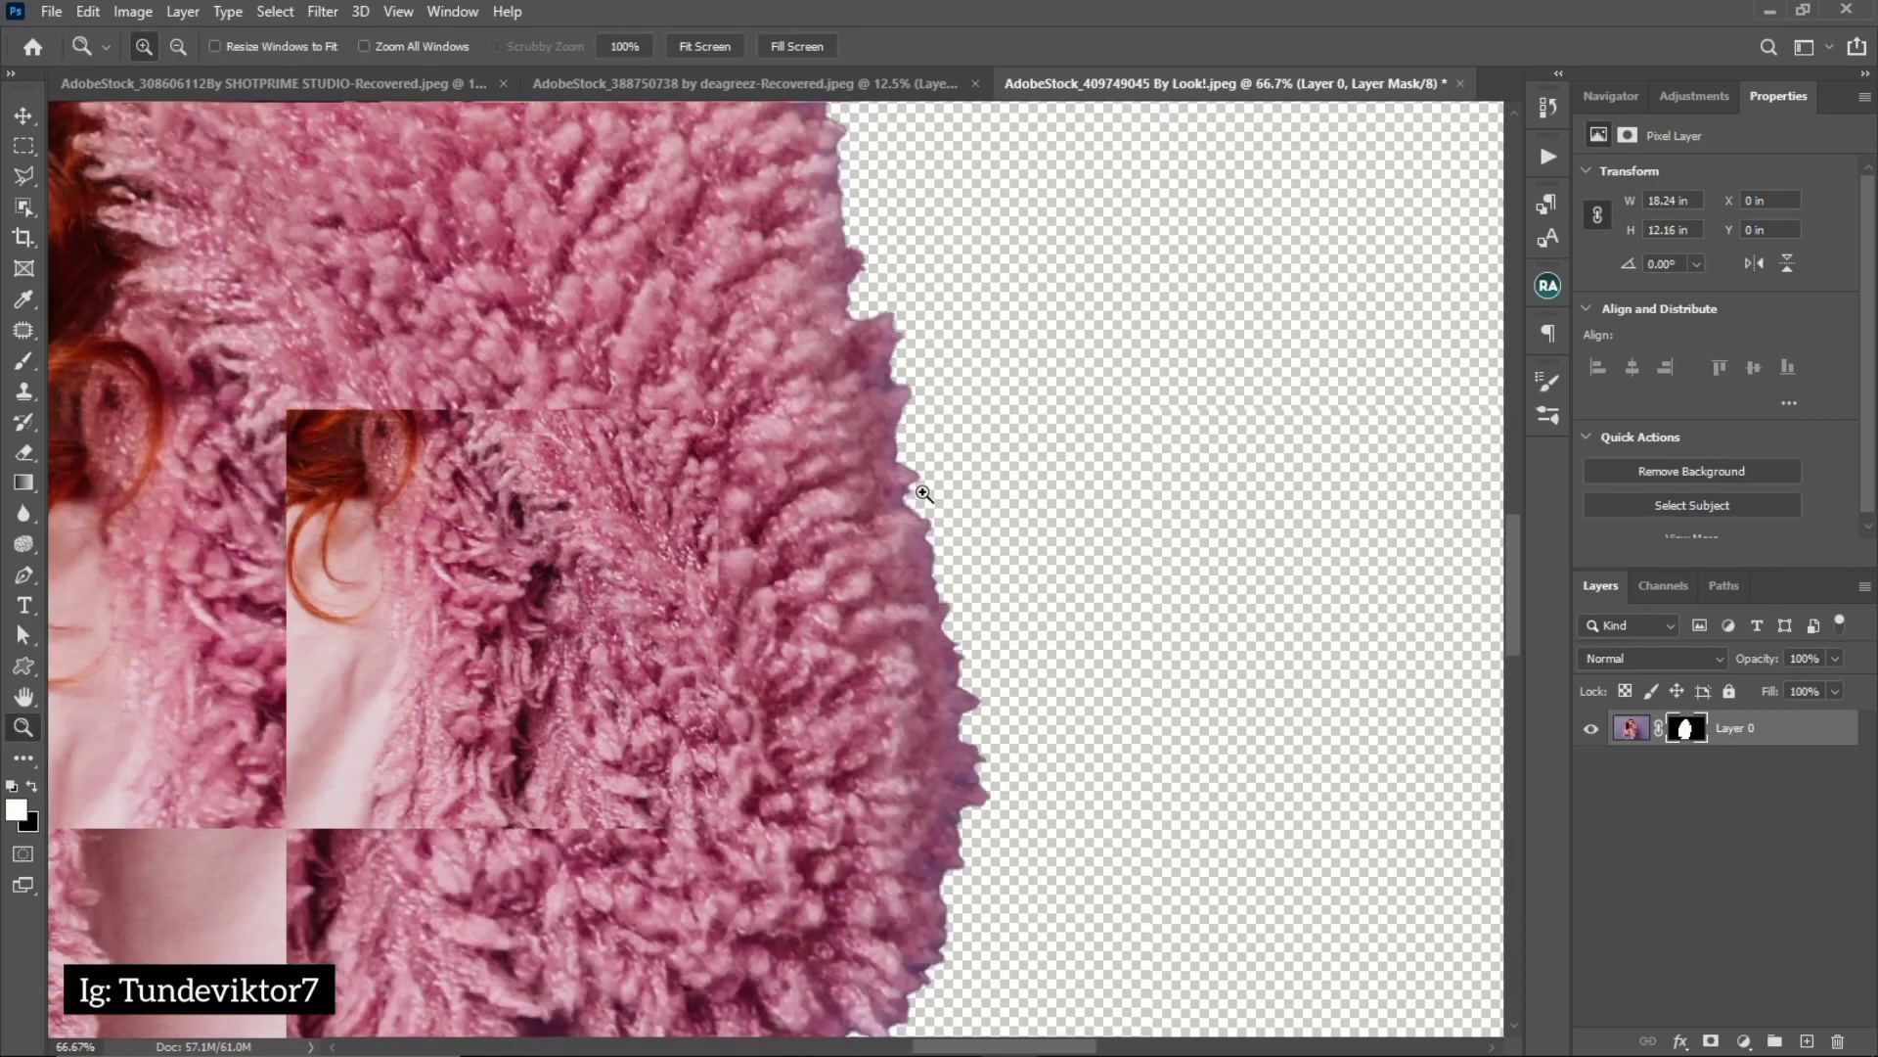
{"action": "left_click", "coordinate": [923, 493]}
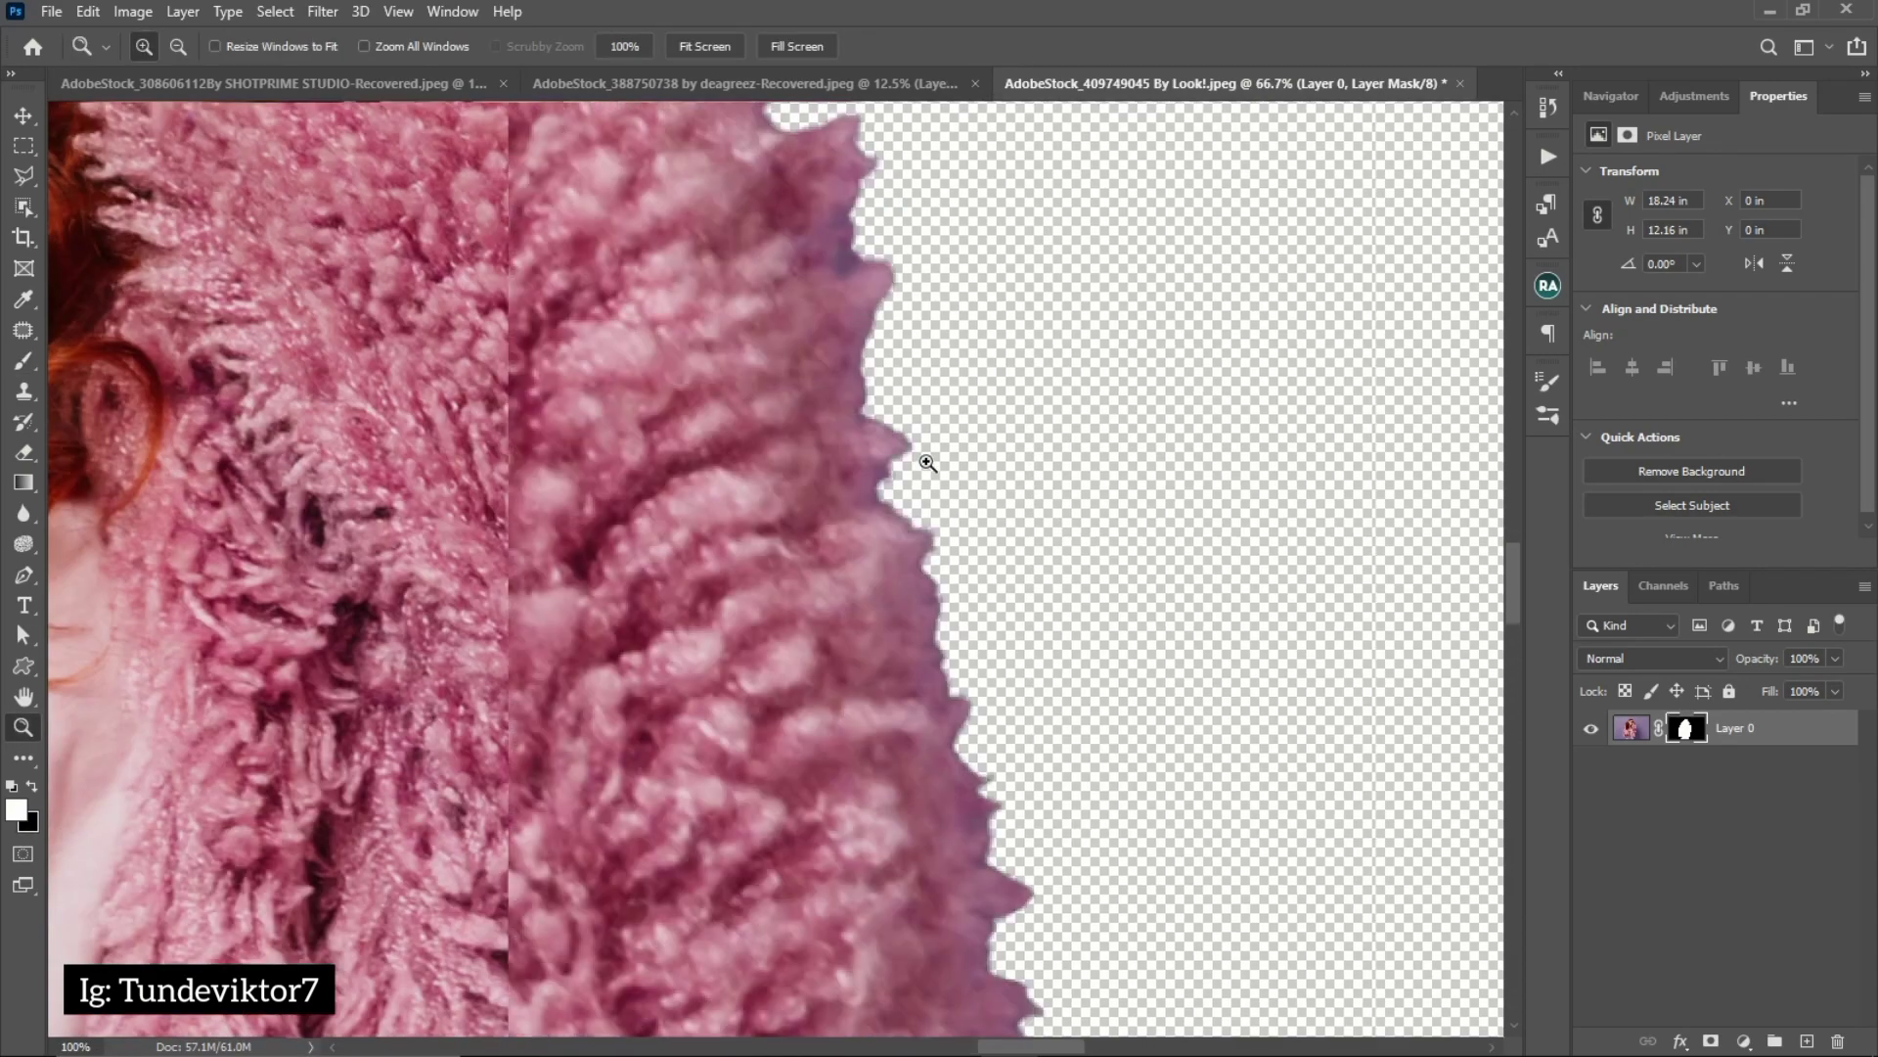
{"action": "left_click", "coordinate": [921, 460]}
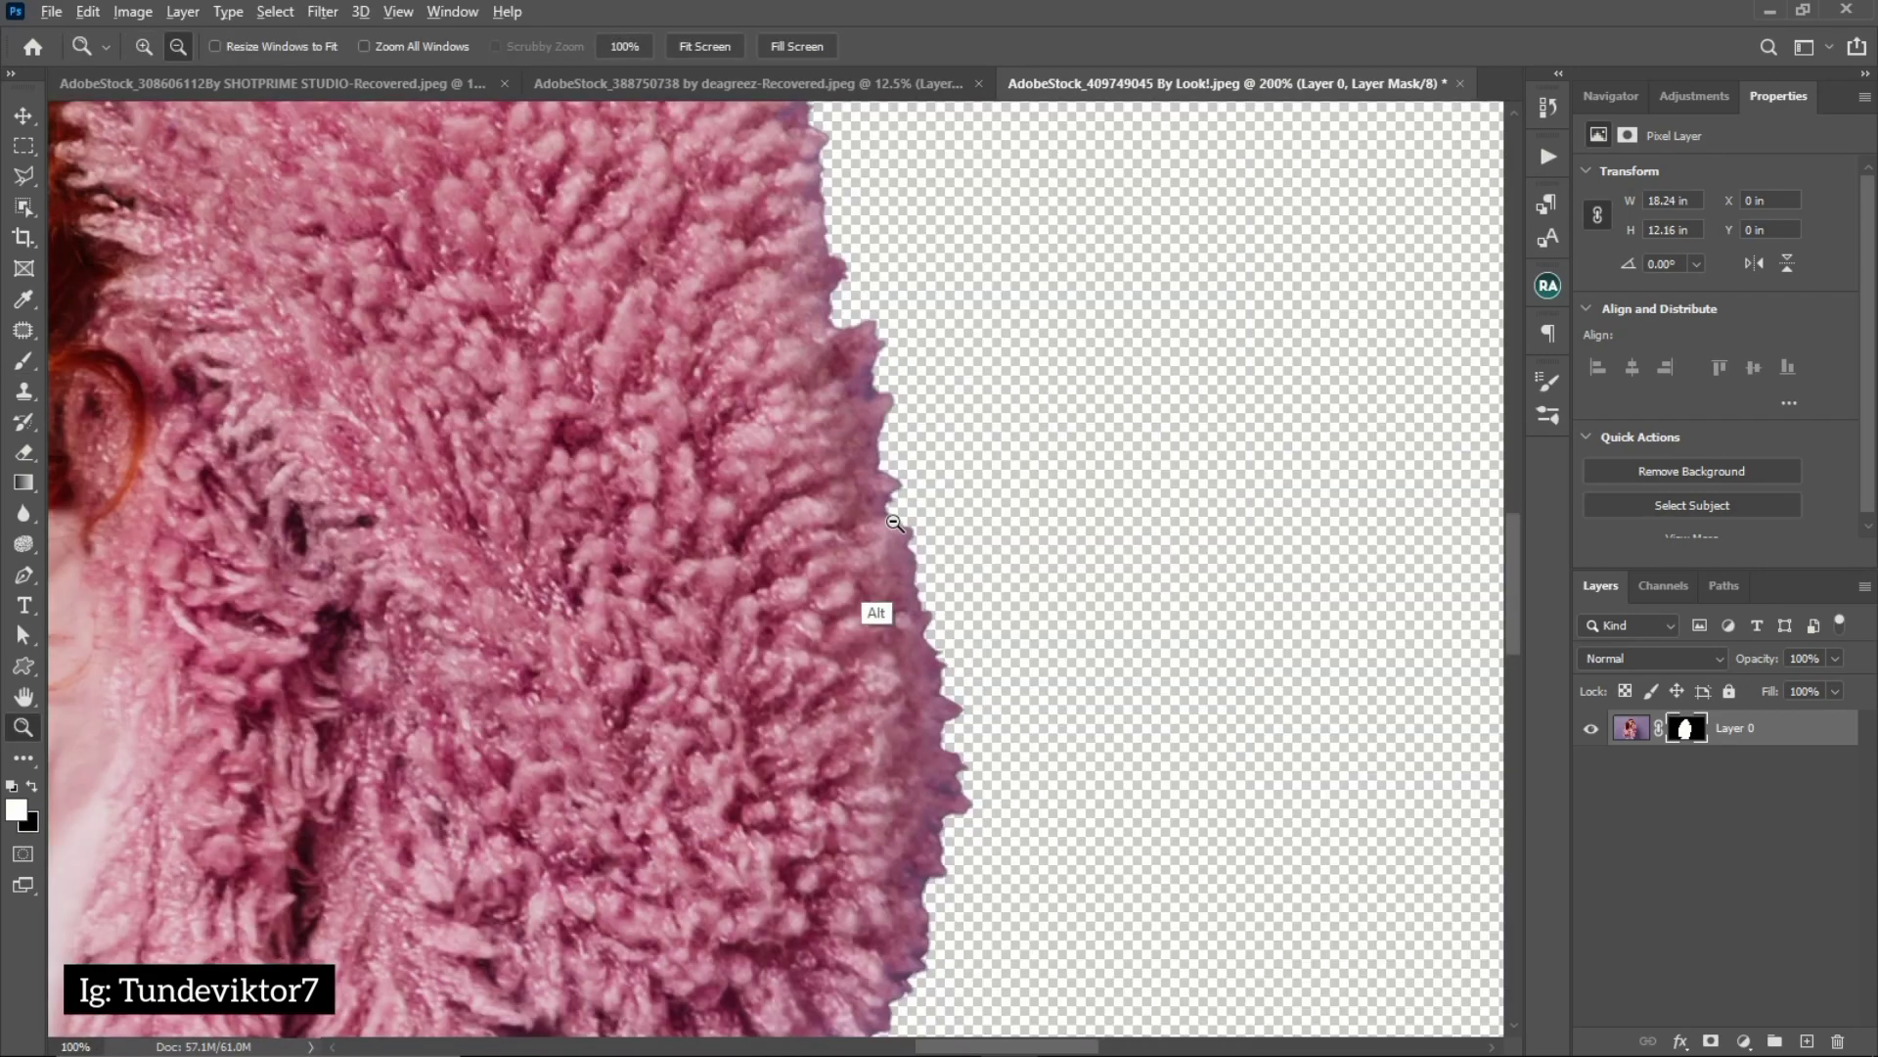
{"action": "left_click", "coordinate": [794, 662], "text": "alt"}
{"action": "left_click", "coordinate": [793, 662], "text": "alt"}
{"action": "left_click", "coordinate": [553, 590], "text": "alt"}
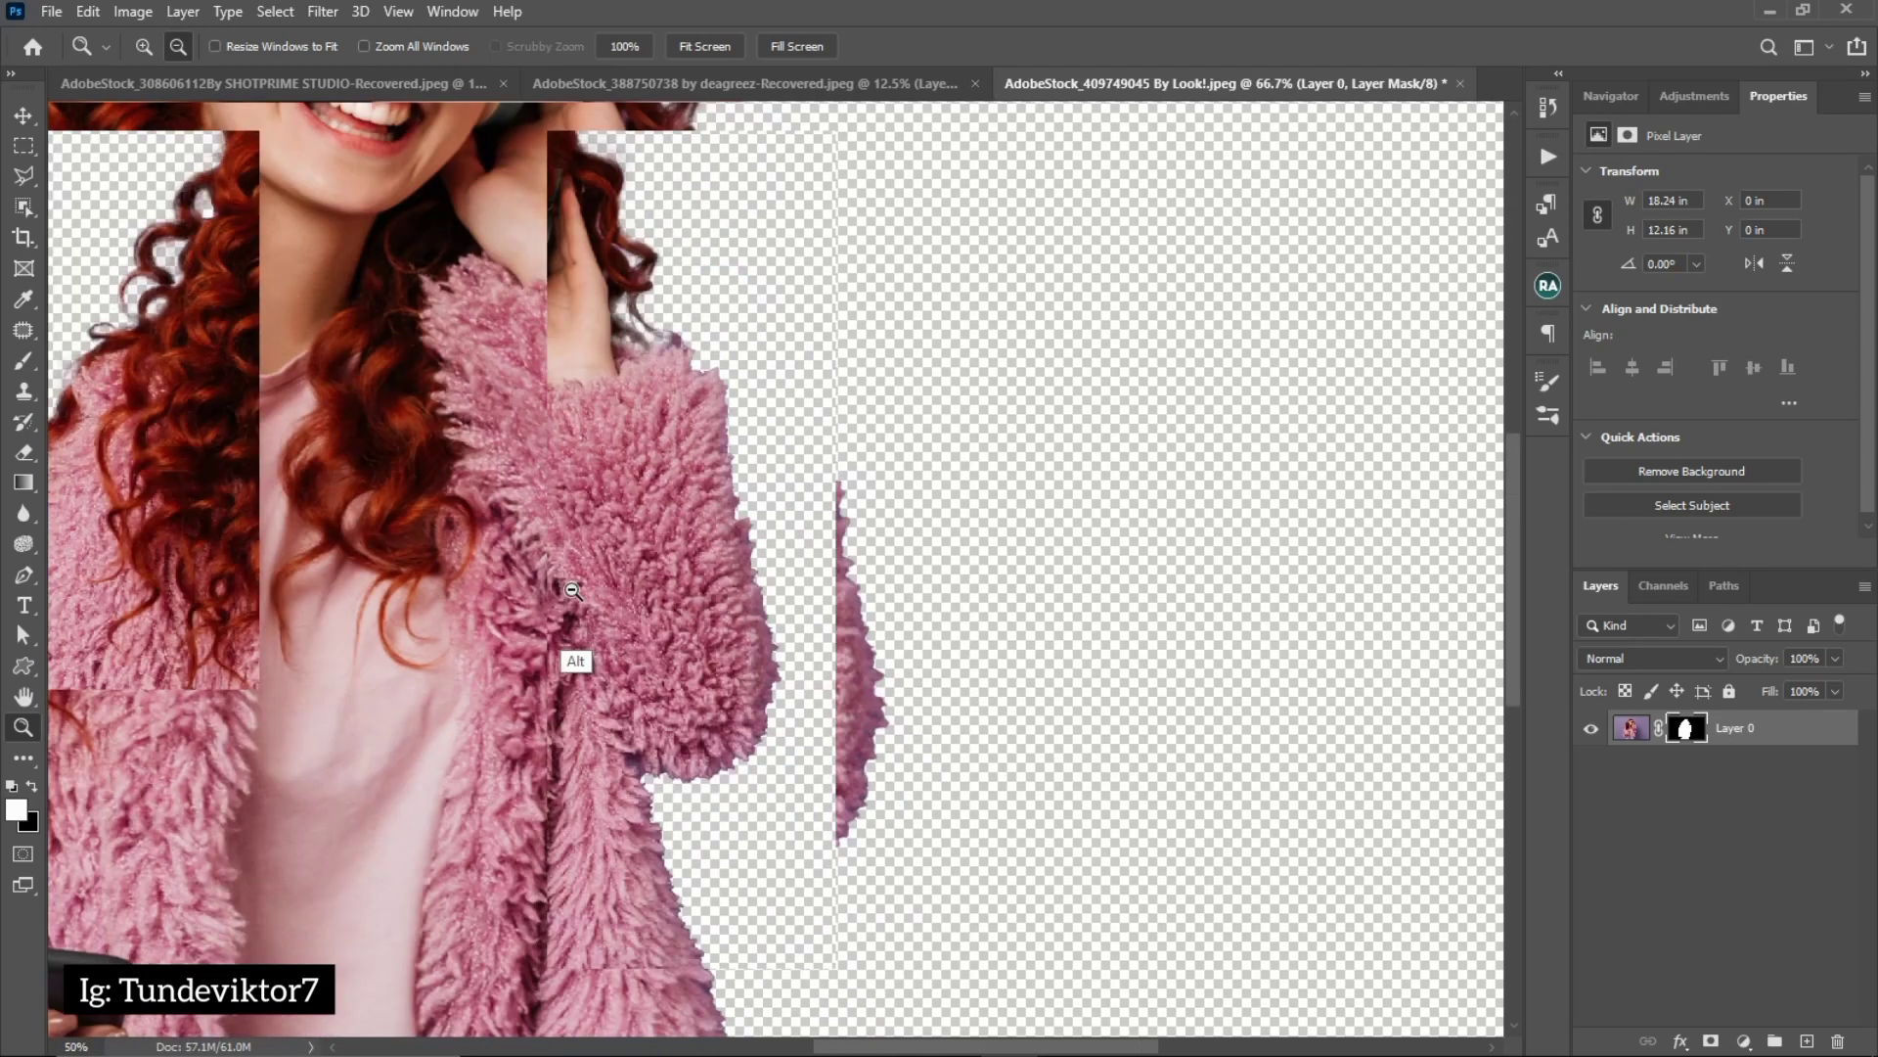
{"action": "left_click", "coordinate": [549, 593], "text": "alt"}
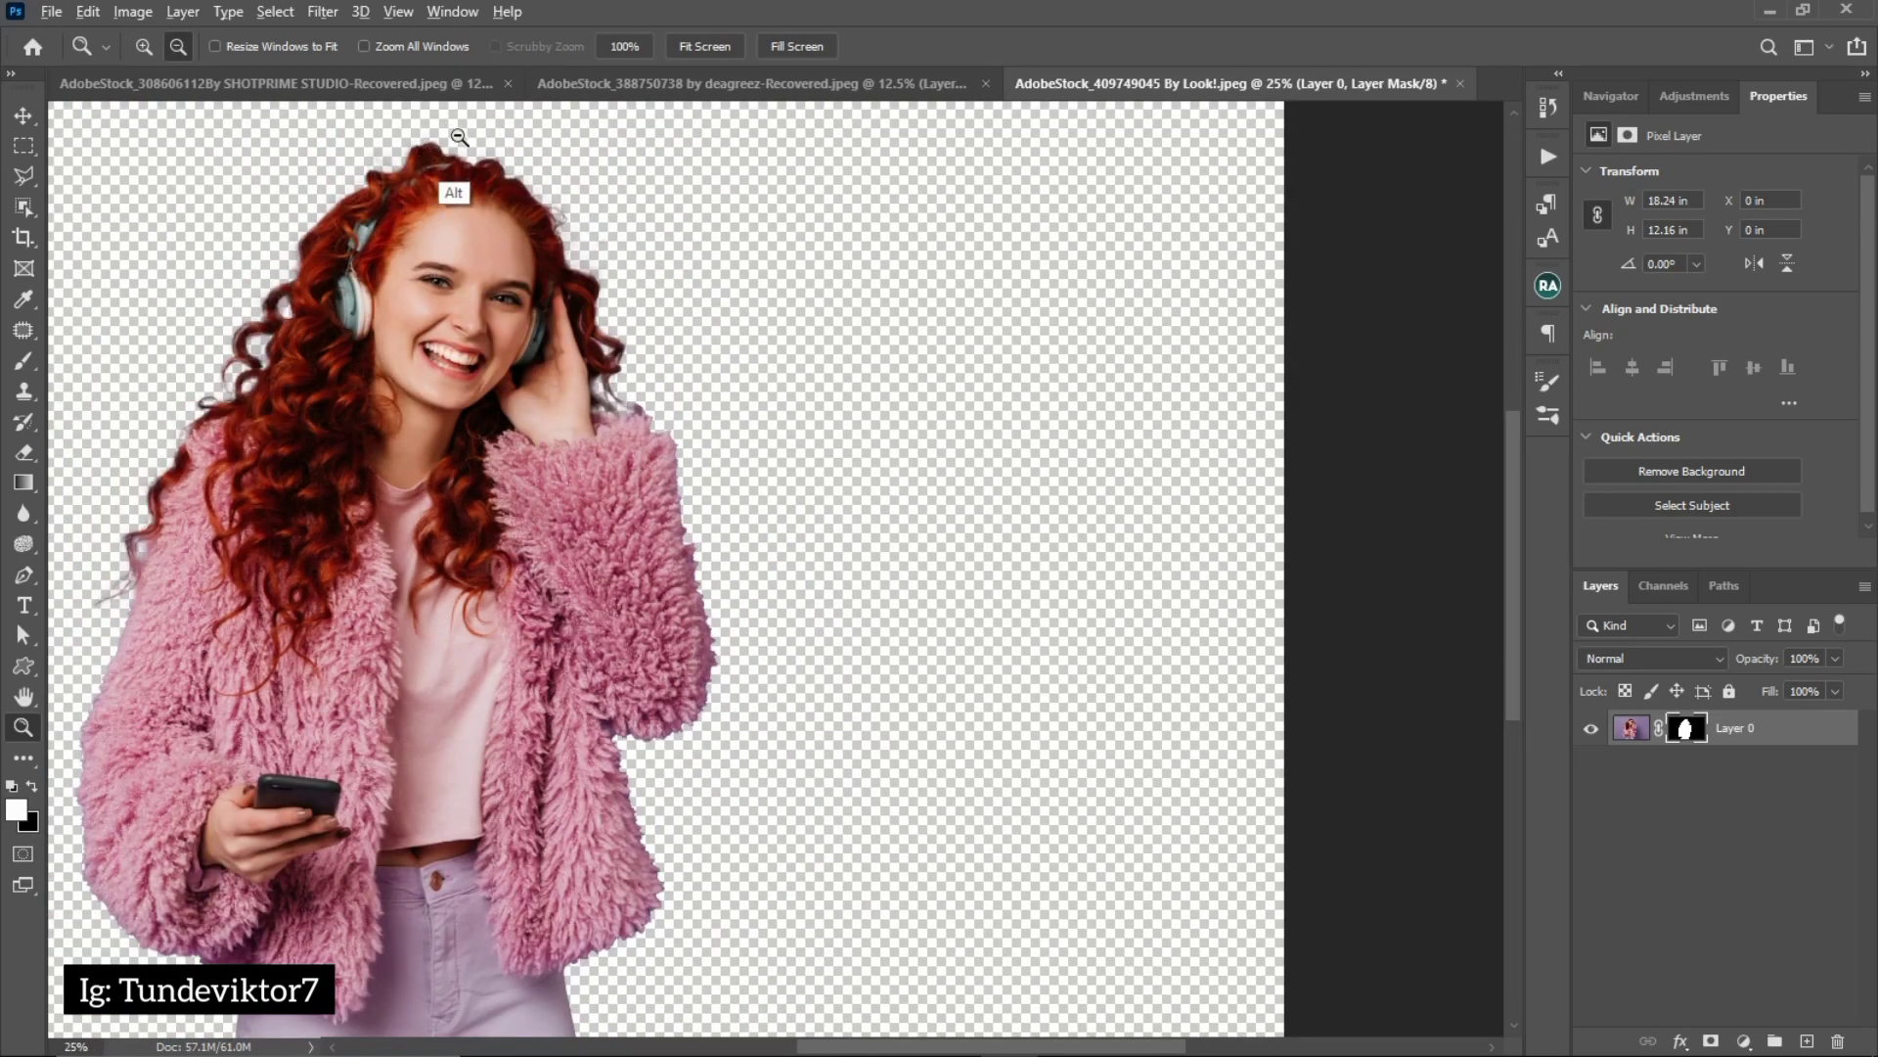
{"action": "left_click", "coordinate": [448, 184], "text": "alt"}
{"action": "left_click", "coordinate": [763, 284]}
{"action": "left_click", "coordinate": [763, 284]}
{"action": "key", "text": "b"}
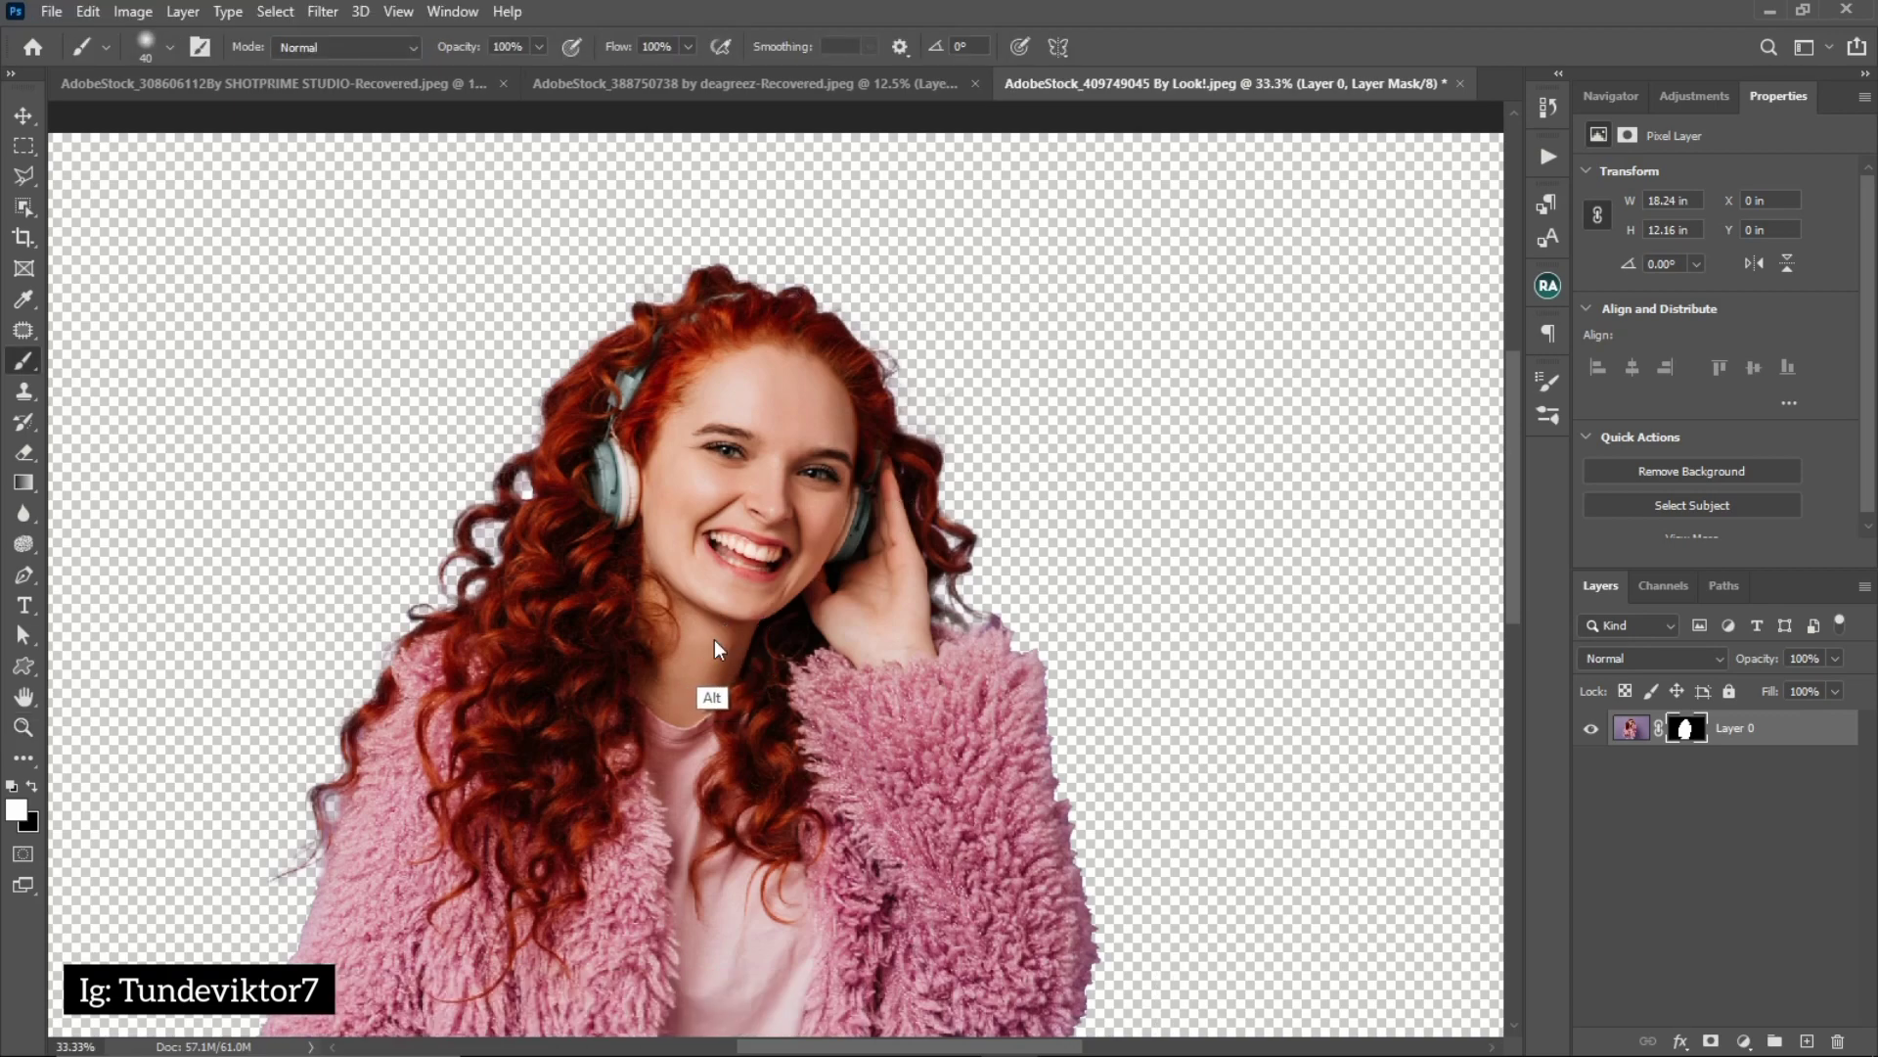
Reopen the woman's layer mask in Select and Mask, try the preview transparency at 0% and 100%, and set it to 50%
{"action": "key", "text": "z"}
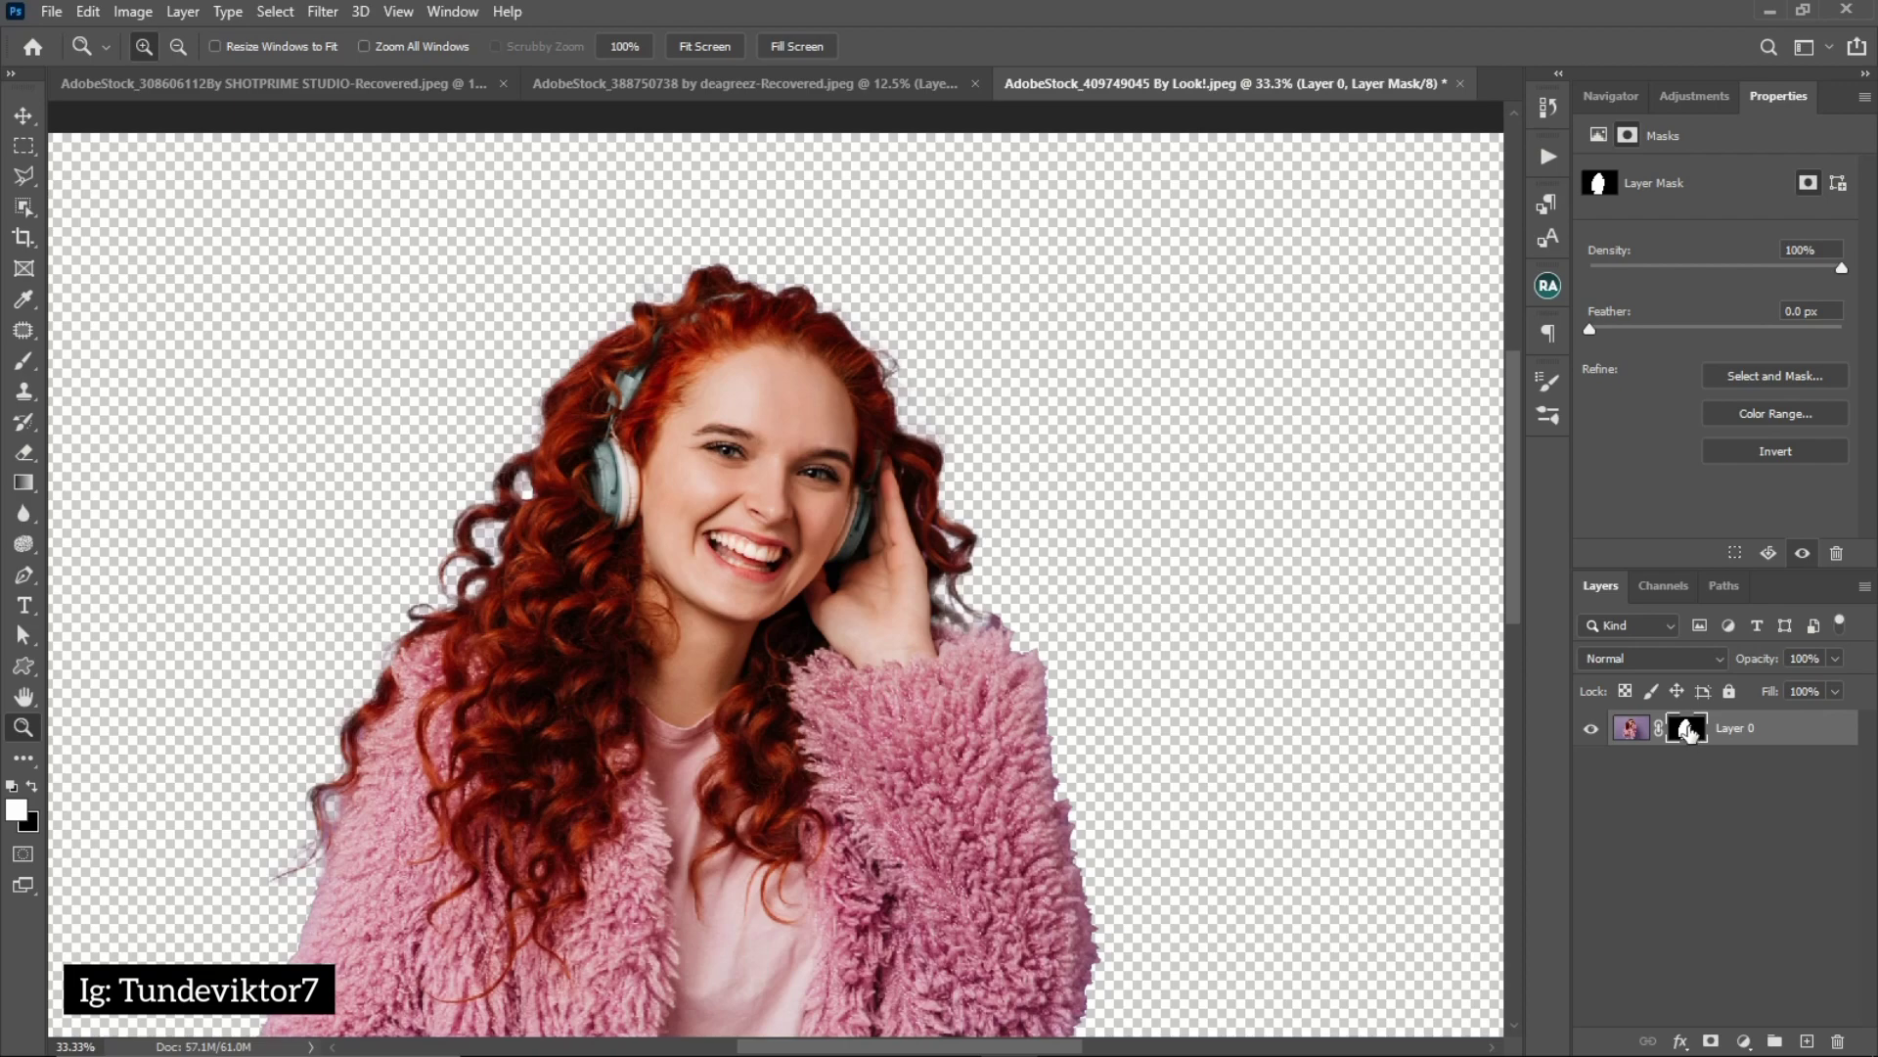
{"action": "double_click", "coordinate": [1689, 728]}
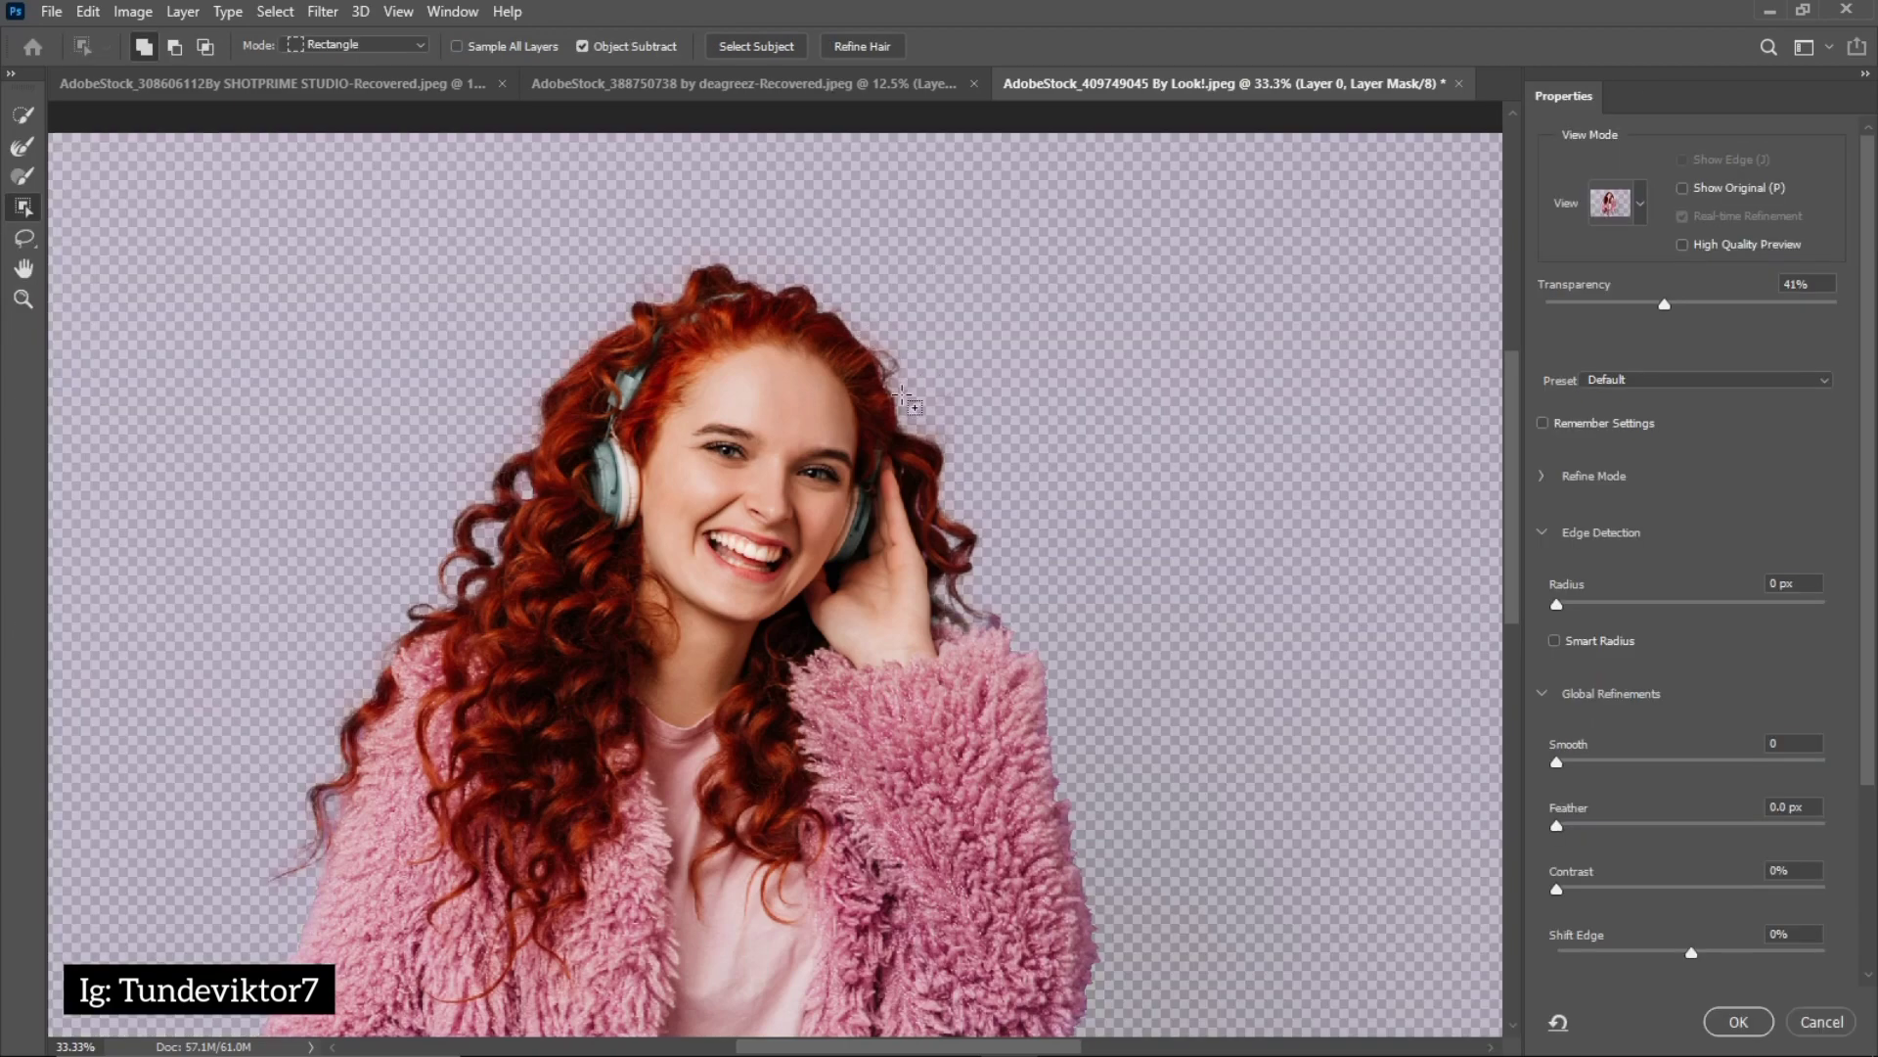
{"action": "key", "text": "z"}
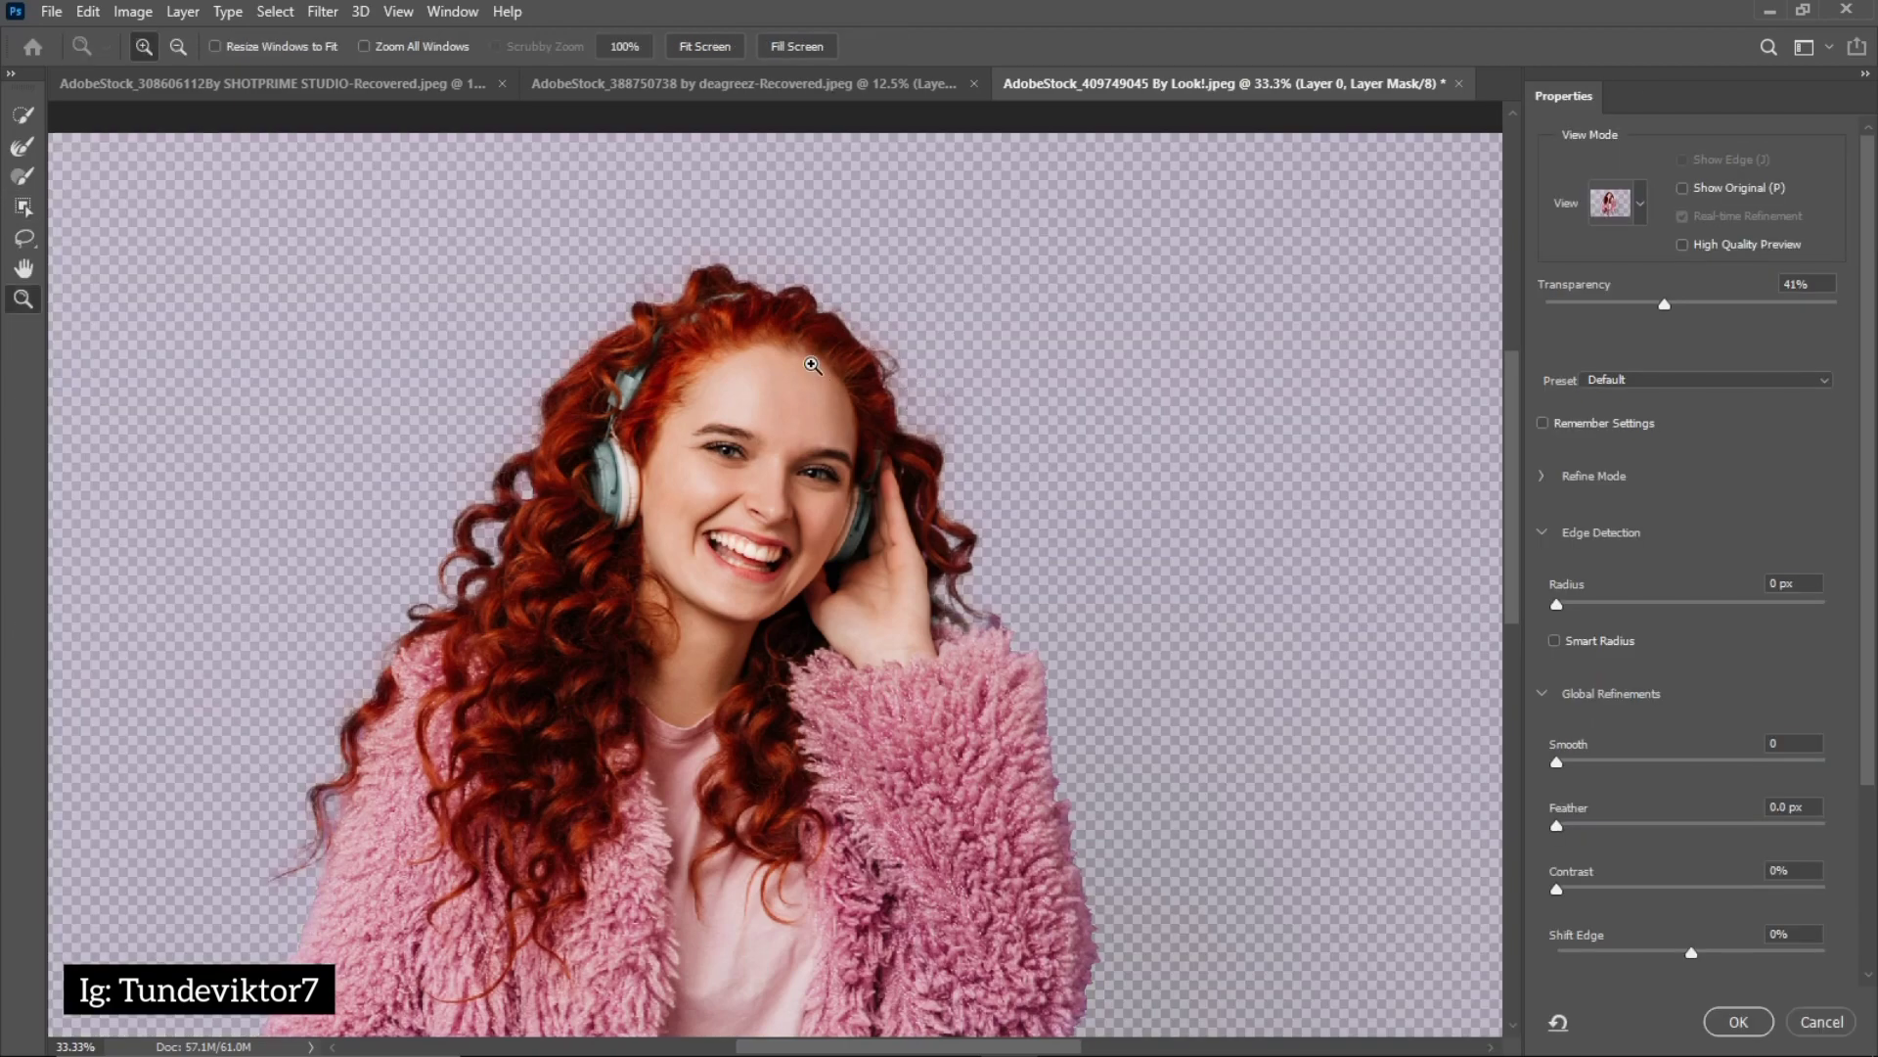
{"action": "left_click", "coordinate": [793, 407], "text": "alt"}
{"action": "key", "text": "w"}
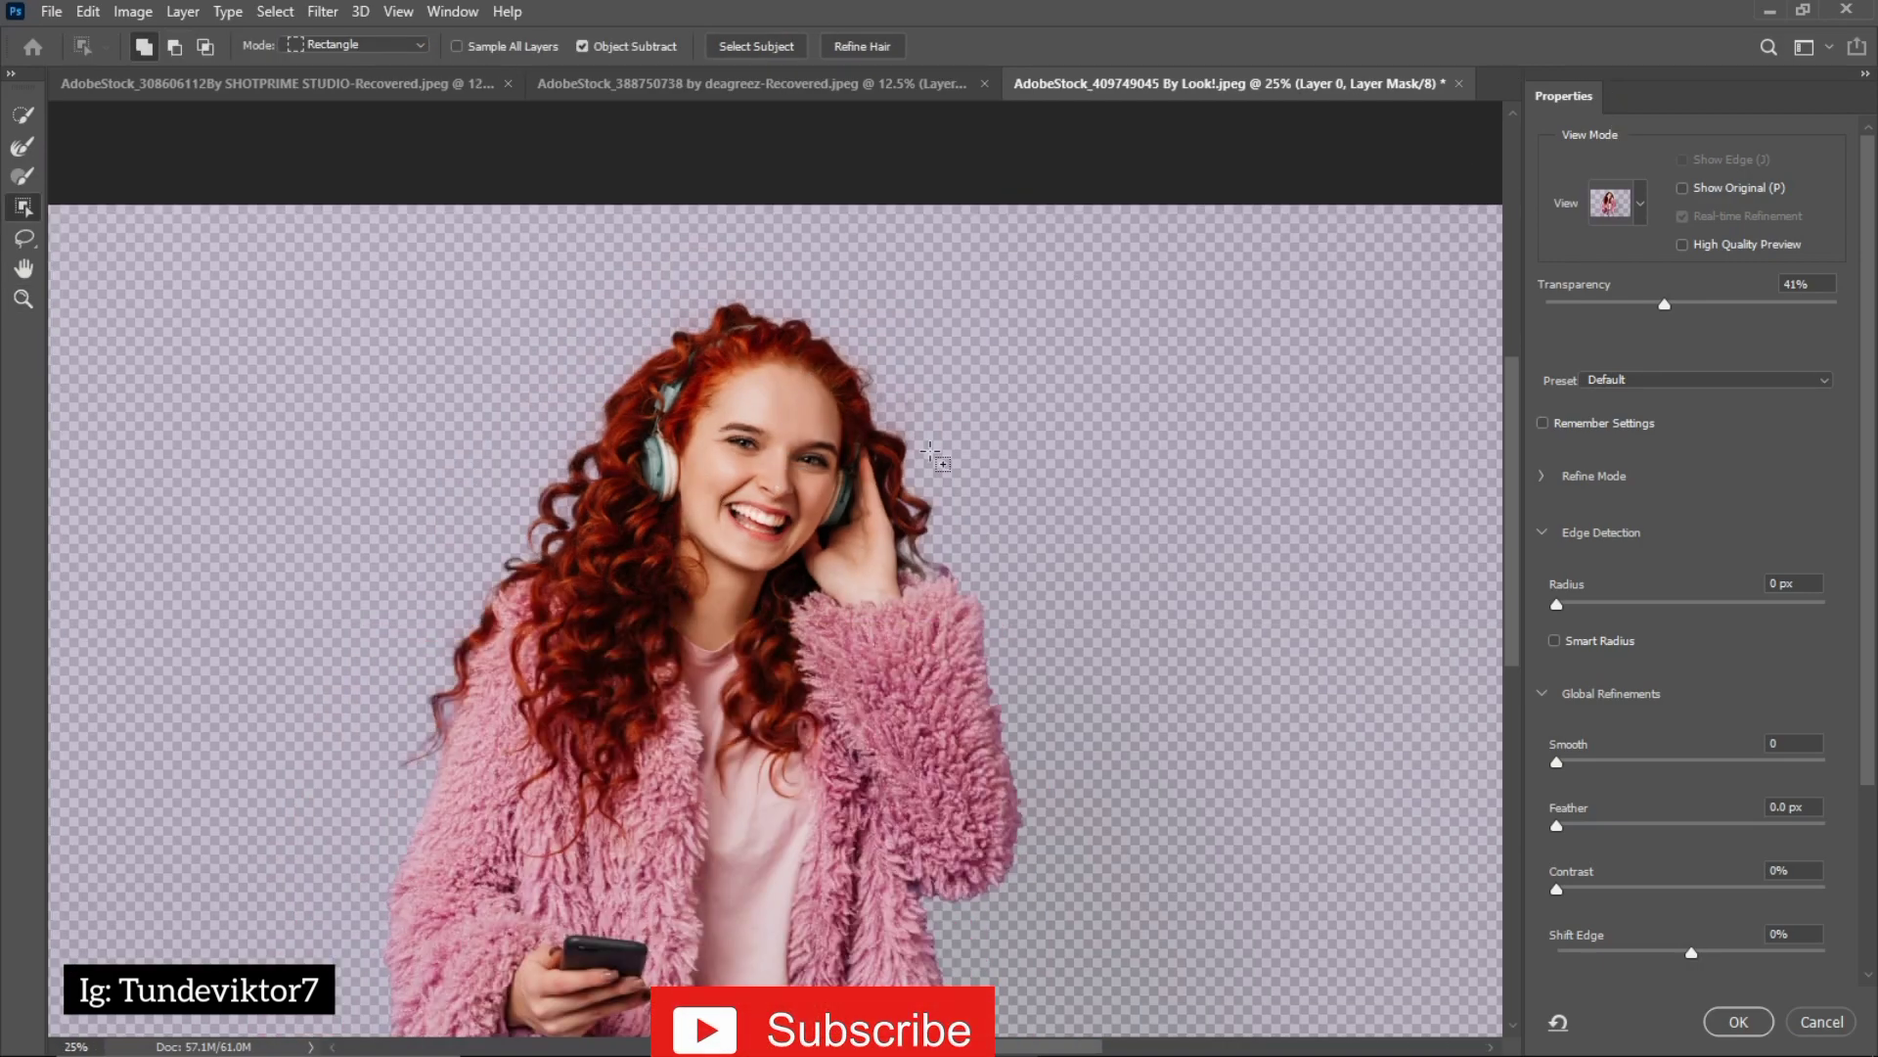
{"action": "key", "text": "z"}
{"action": "left_click", "coordinate": [759, 495], "text": "alt"}
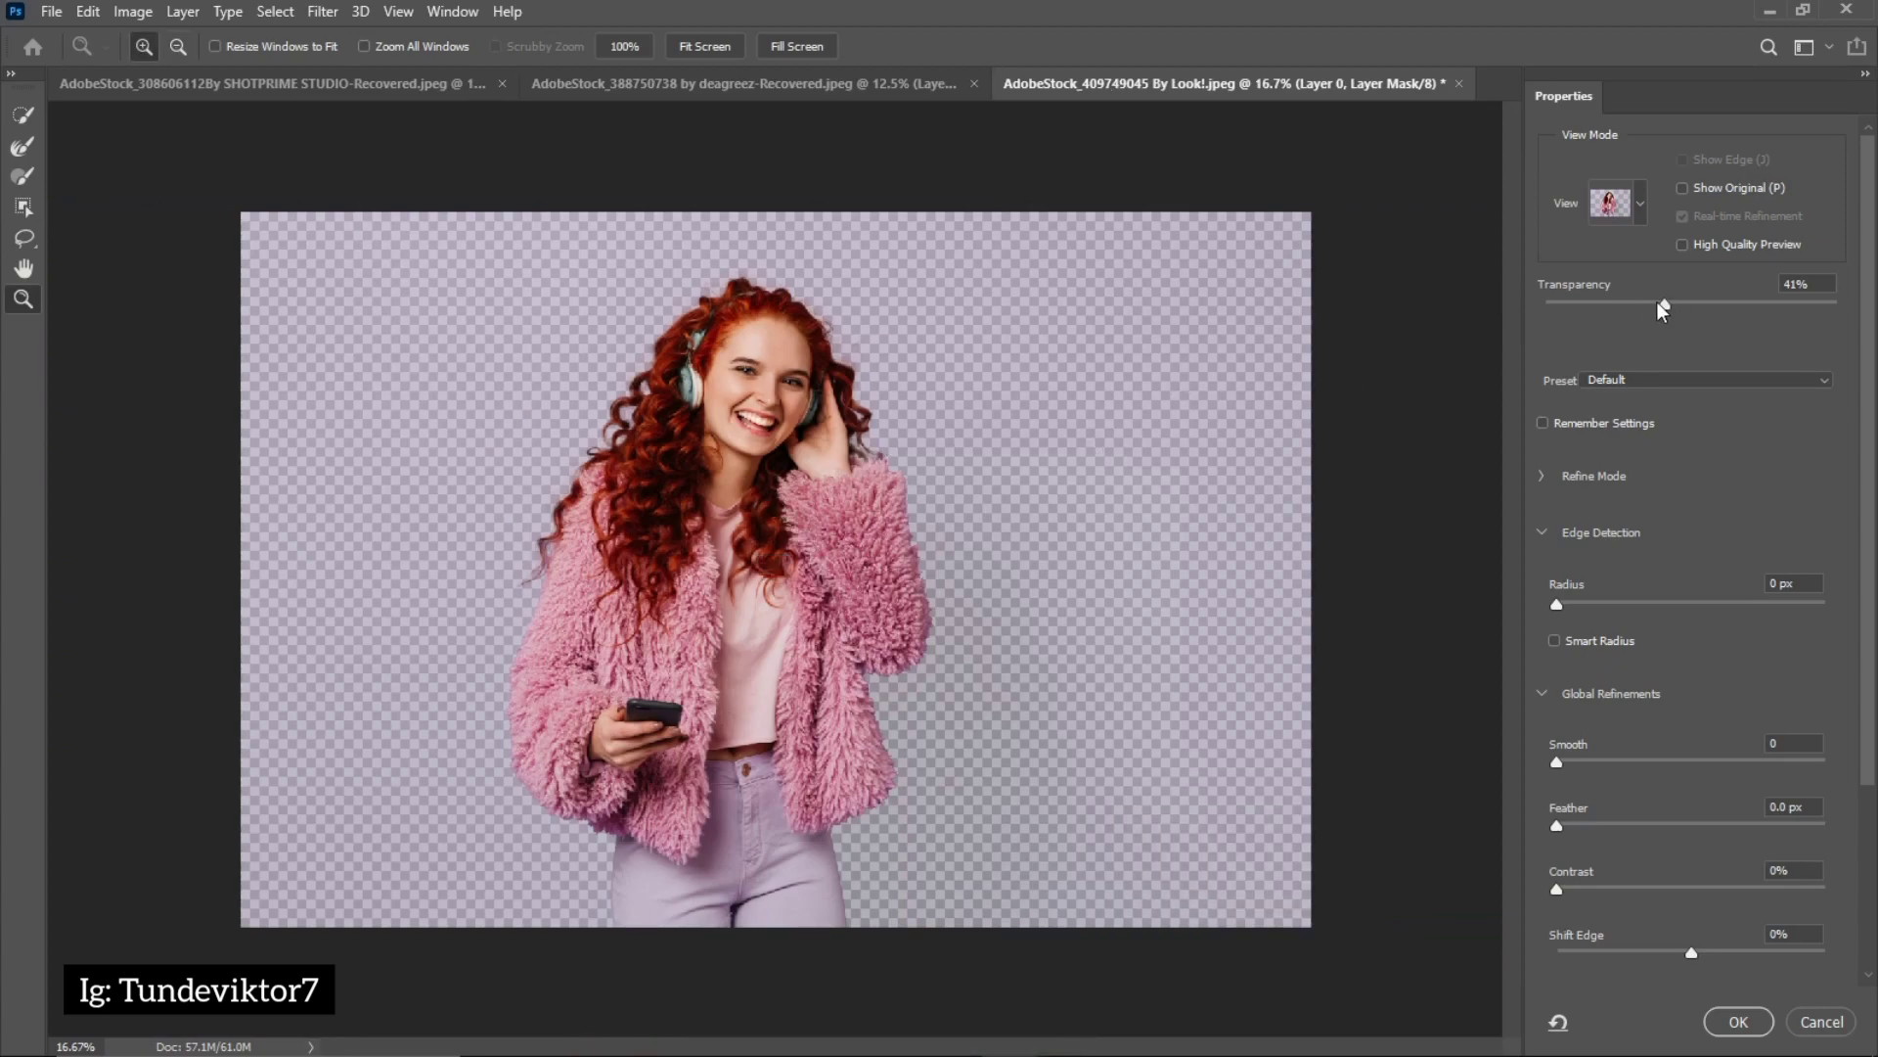
{"action": "left_click_drag", "start_coordinate": [1666, 306], "coordinate": [1543, 325]}
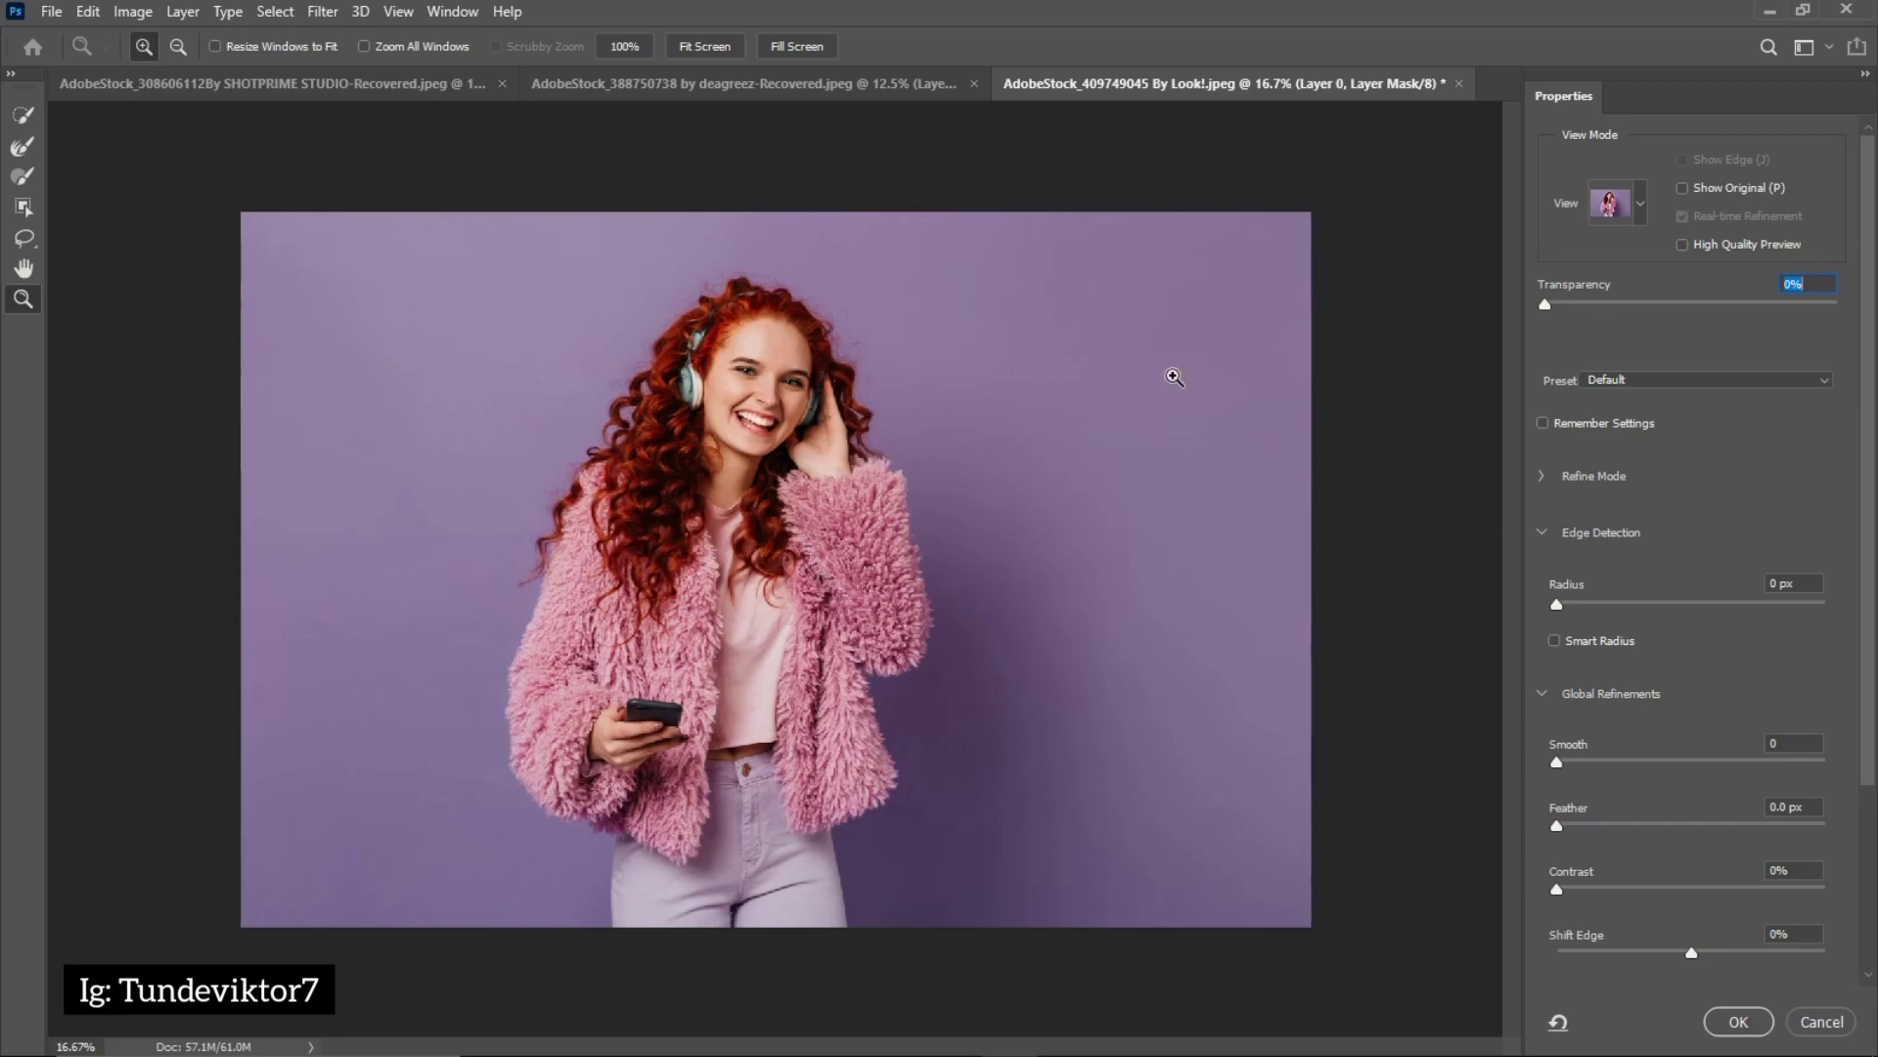
{"action": "left_click_drag", "start_coordinate": [1546, 306], "coordinate": [1837, 305]}
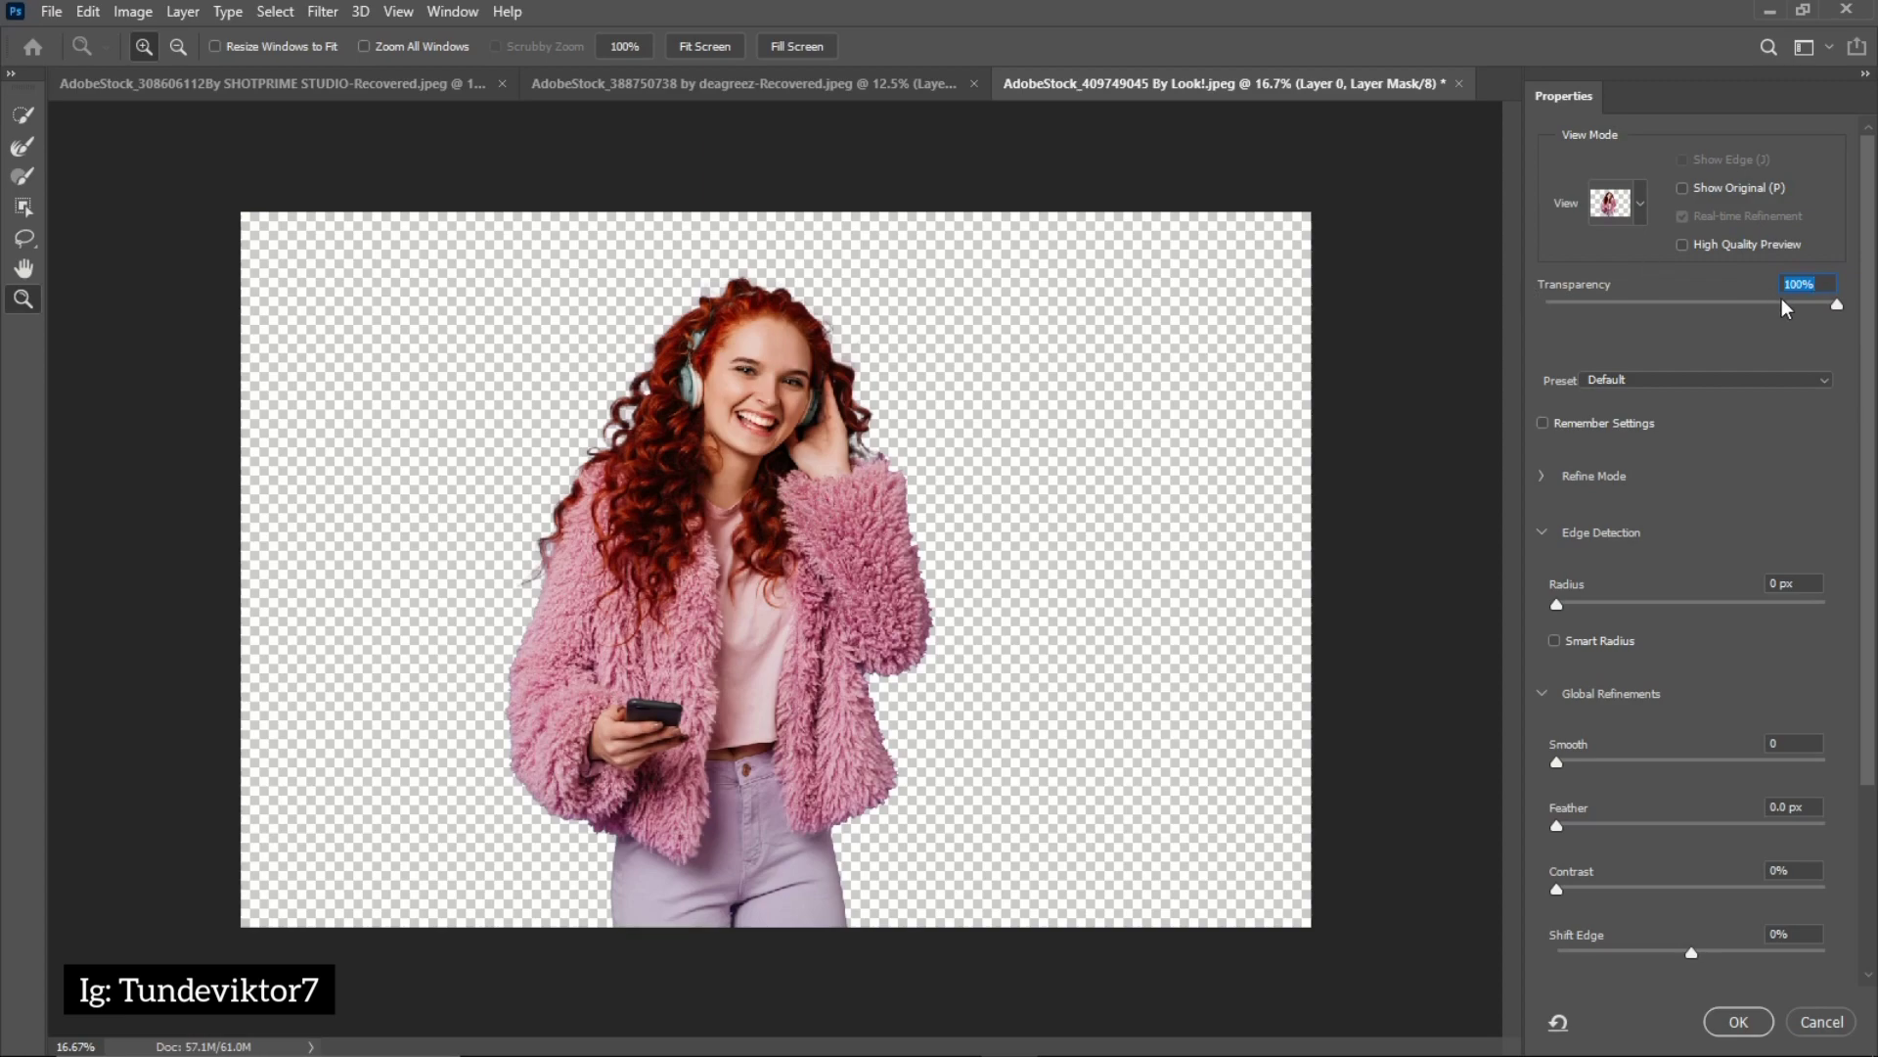
{"action": "type", "text": "50"}
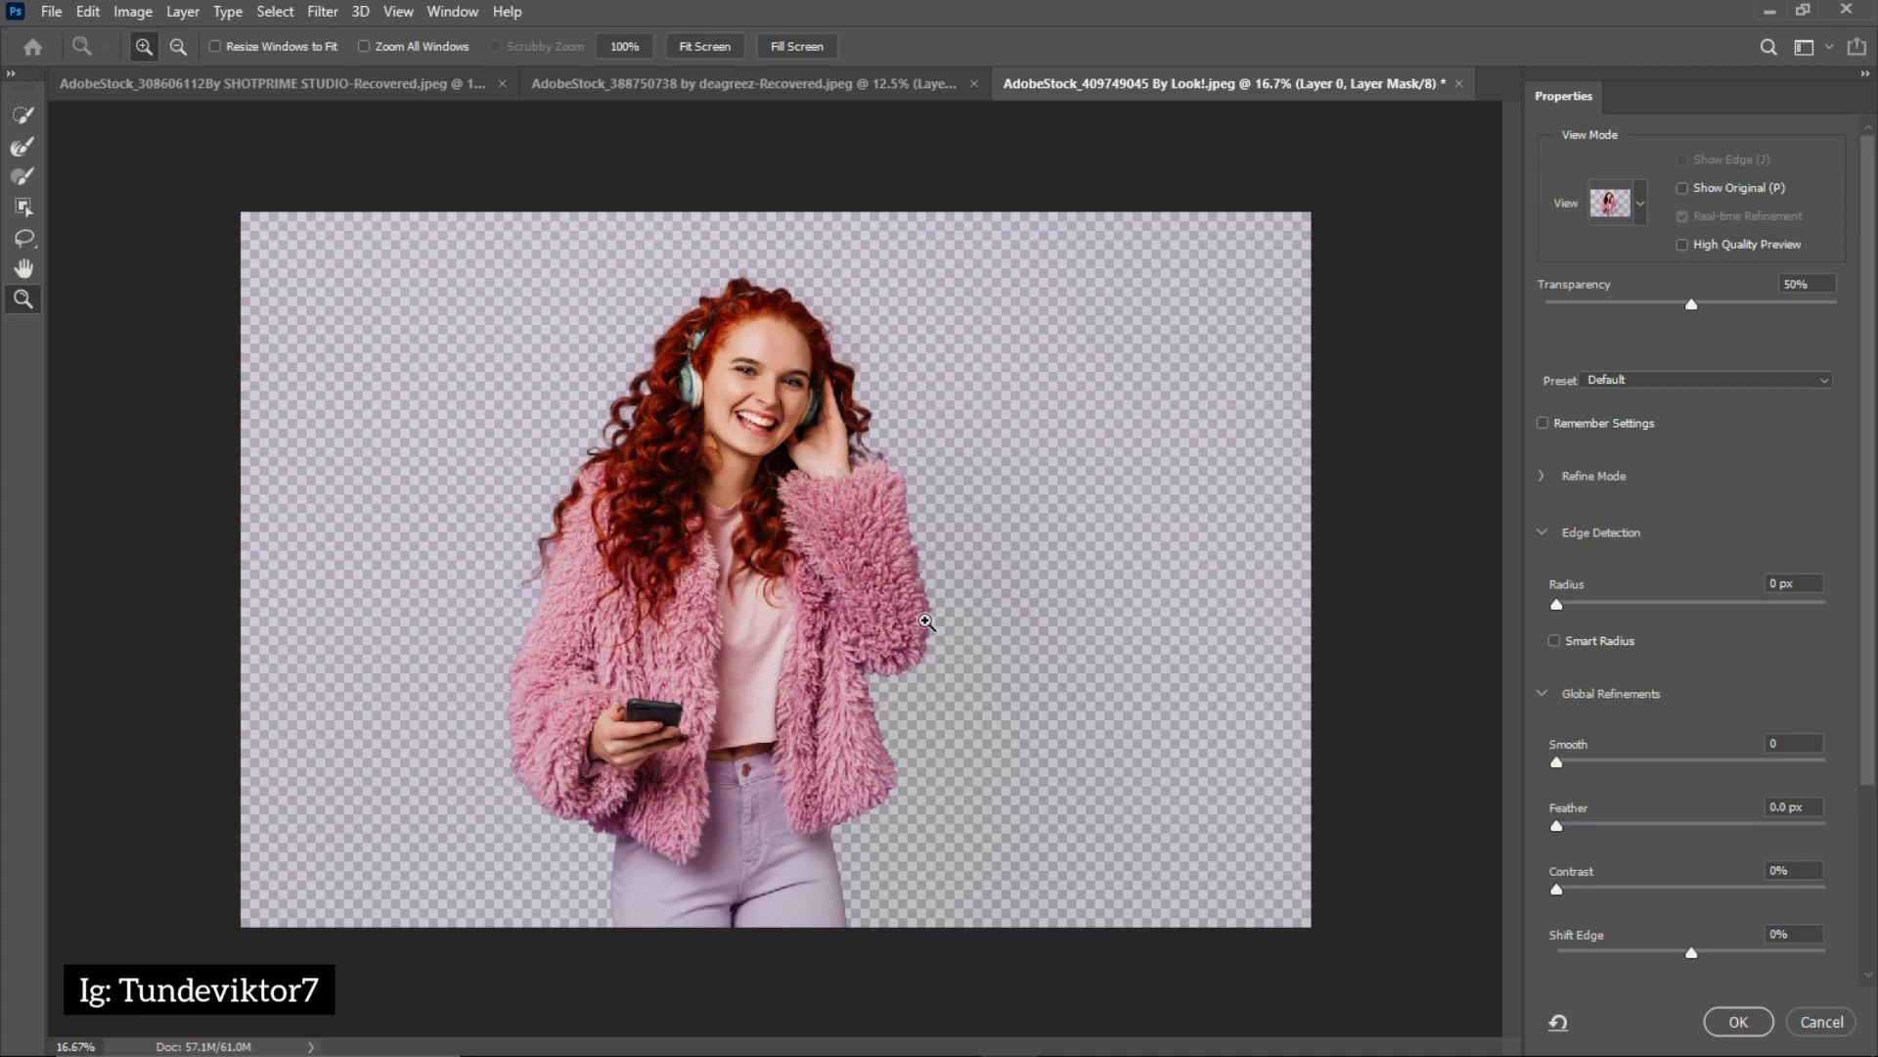
Raise the Smooth and Contrast refinements while checking the fur sleeve's edge up close, and apply them to the mask
{"action": "left_click", "coordinate": [926, 633]}
{"action": "left_click", "coordinate": [926, 633]}
{"action": "left_click", "coordinate": [926, 633]}
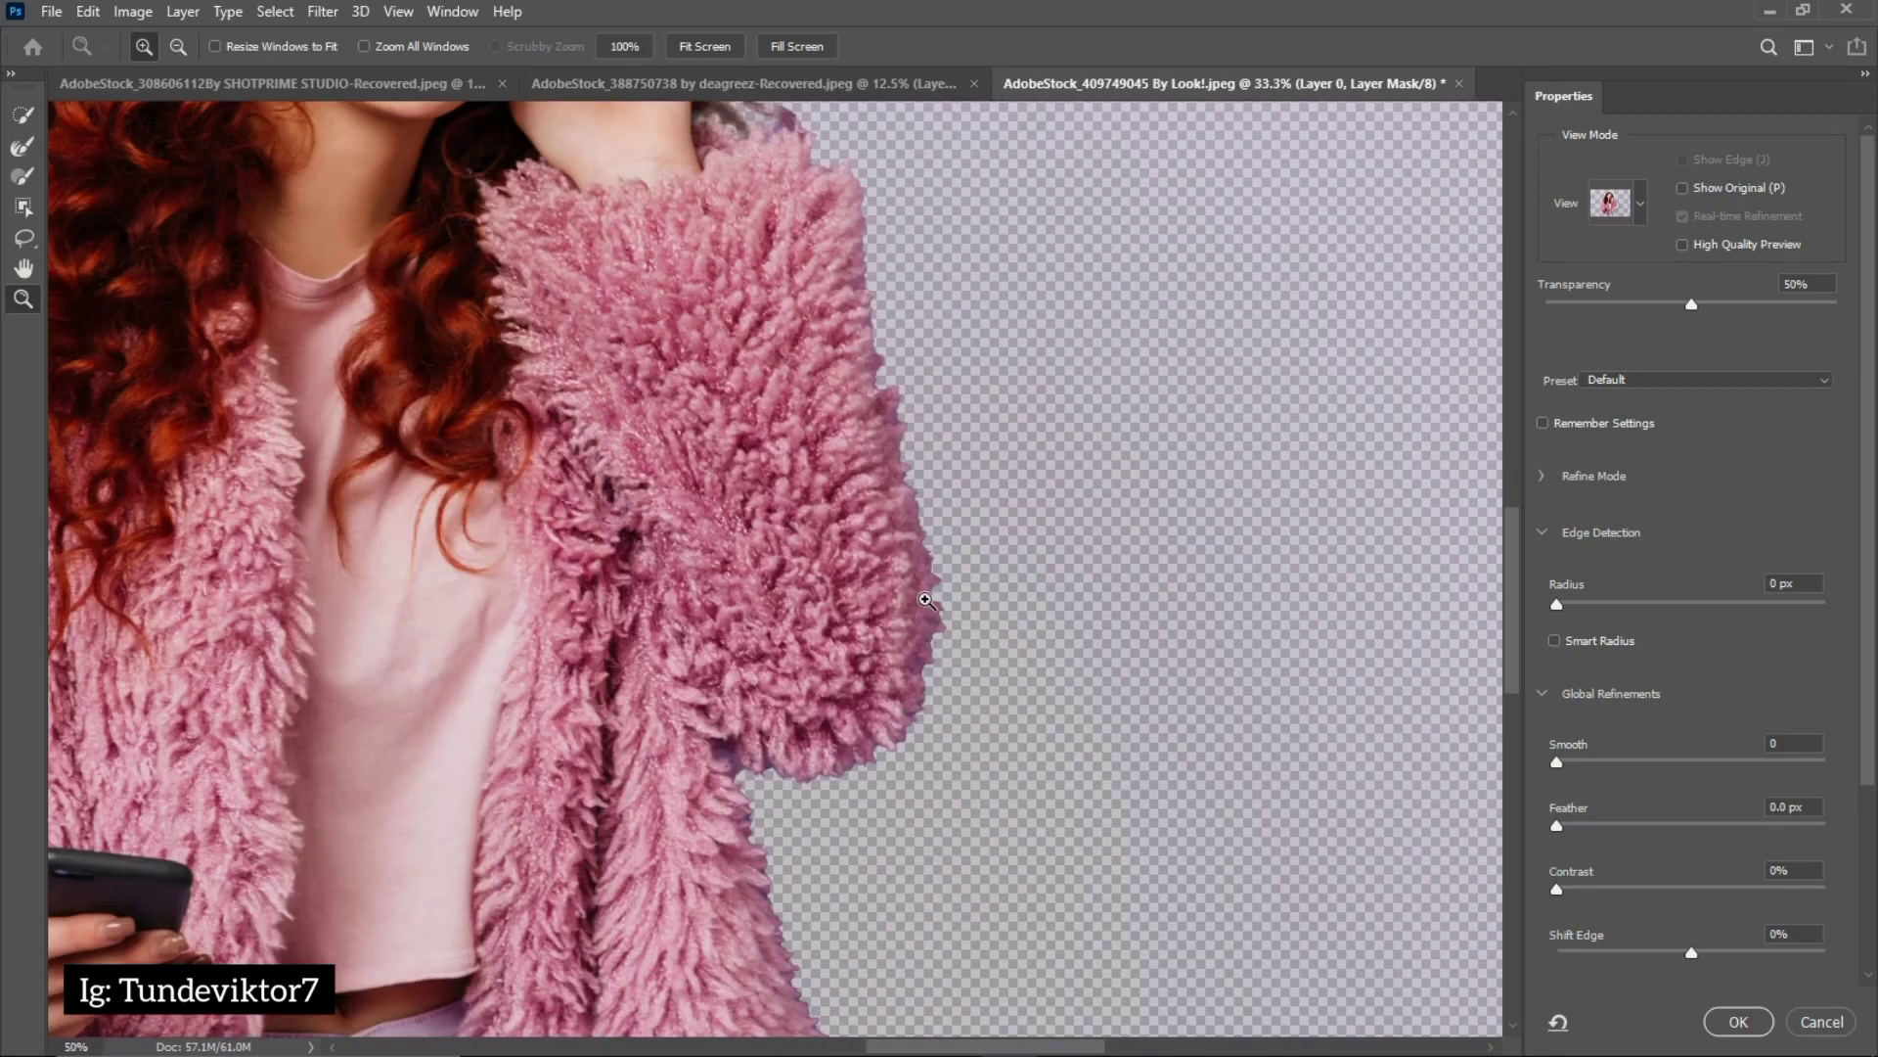
{"action": "left_click", "coordinate": [927, 617]}
{"action": "left_click", "coordinate": [923, 595]}
{"action": "left_click", "coordinate": [923, 594]}
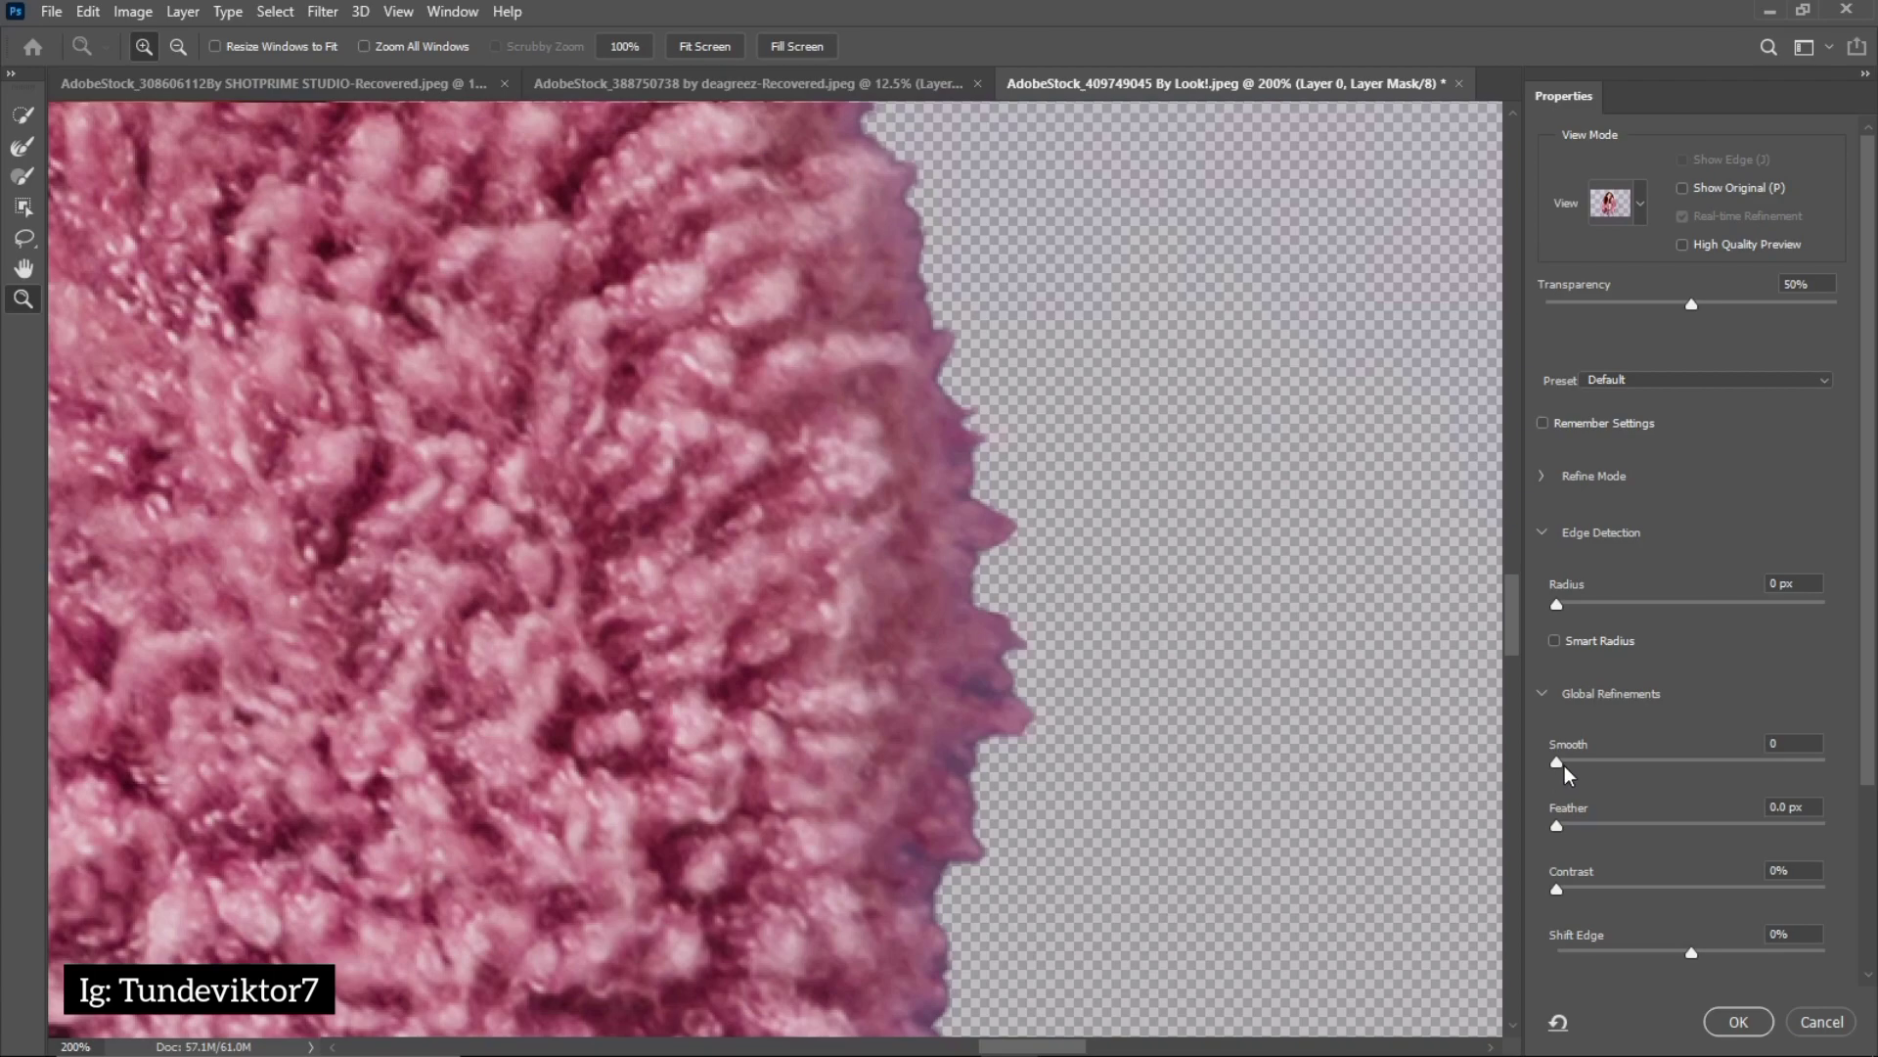
{"action": "left_click_drag", "start_coordinate": [1565, 765], "coordinate": [1582, 763]}
{"action": "left_click_drag", "start_coordinate": [1558, 891], "coordinate": [1578, 898]}
{"action": "left_click", "coordinate": [1583, 891]}
{"action": "left_click", "coordinate": [1738, 1021]}
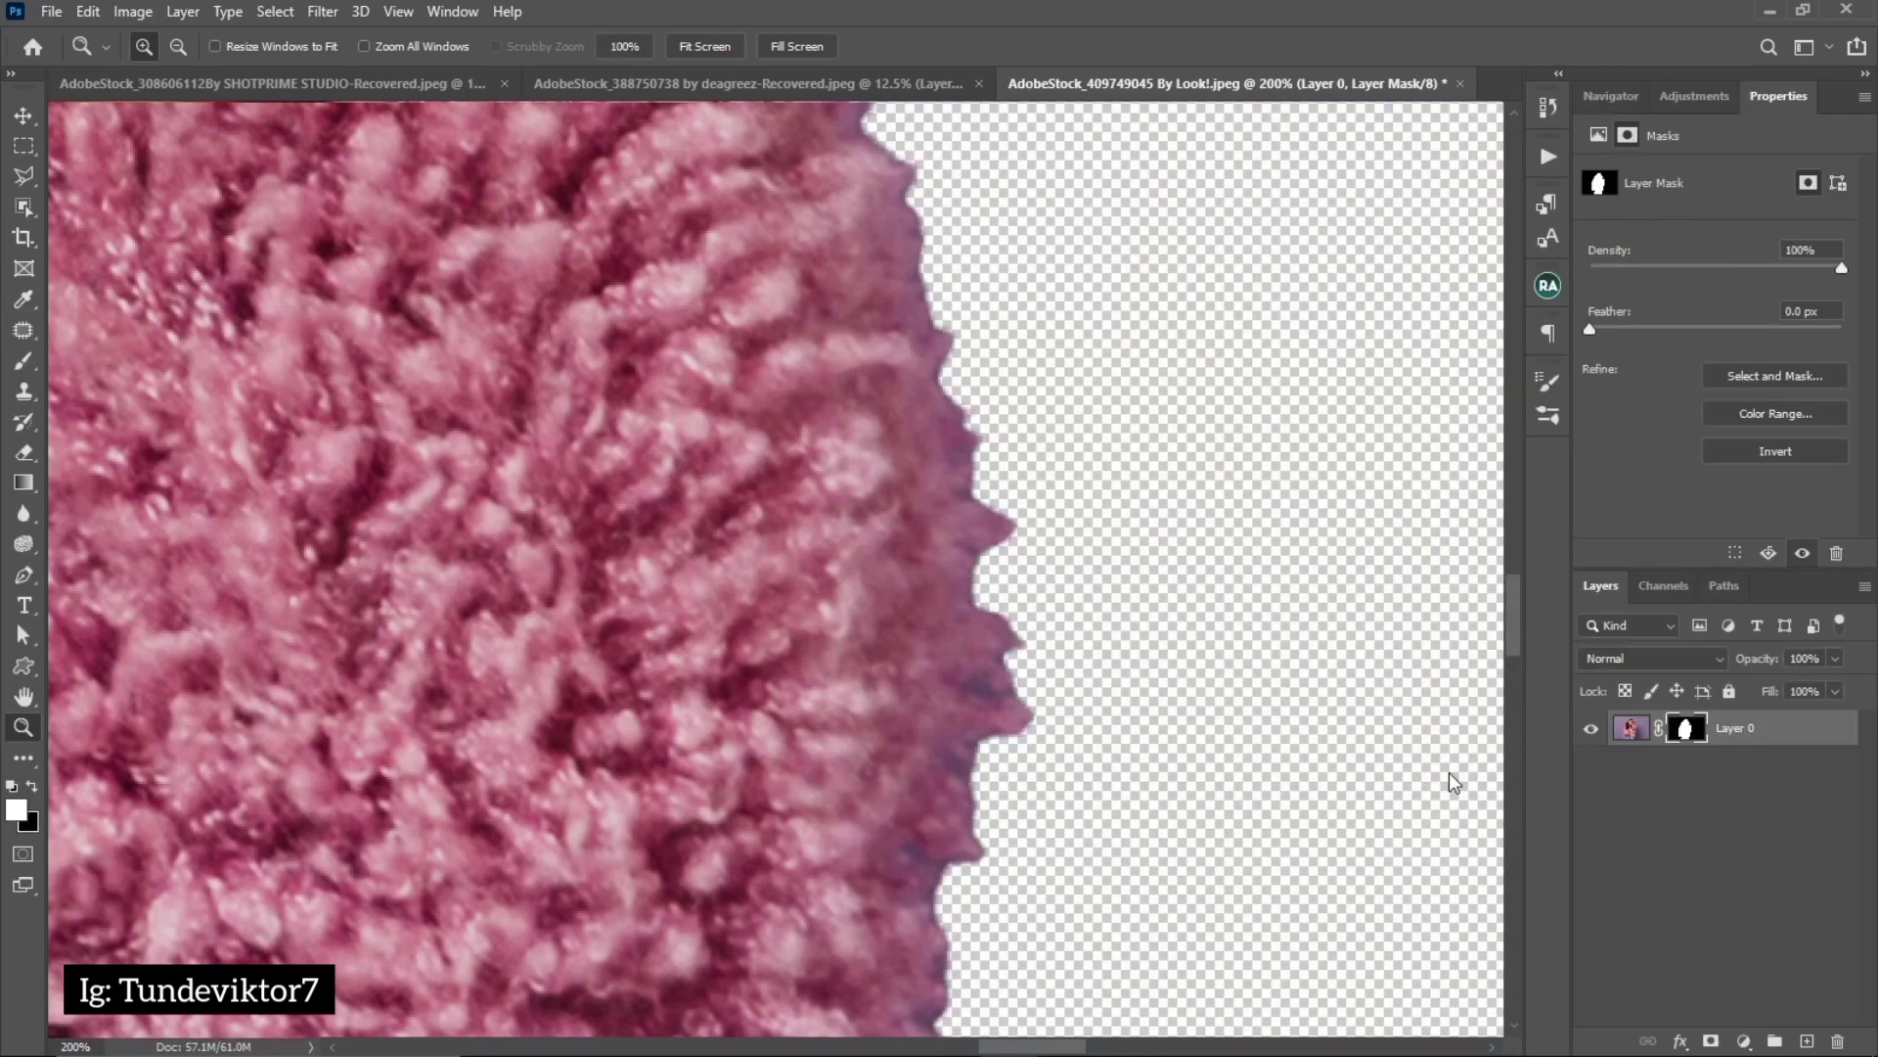
Compare the sleeve edge before and after the last Select and Mask refinement using the history states, ending on the latest one
{"action": "left_click", "coordinate": [1548, 105]}
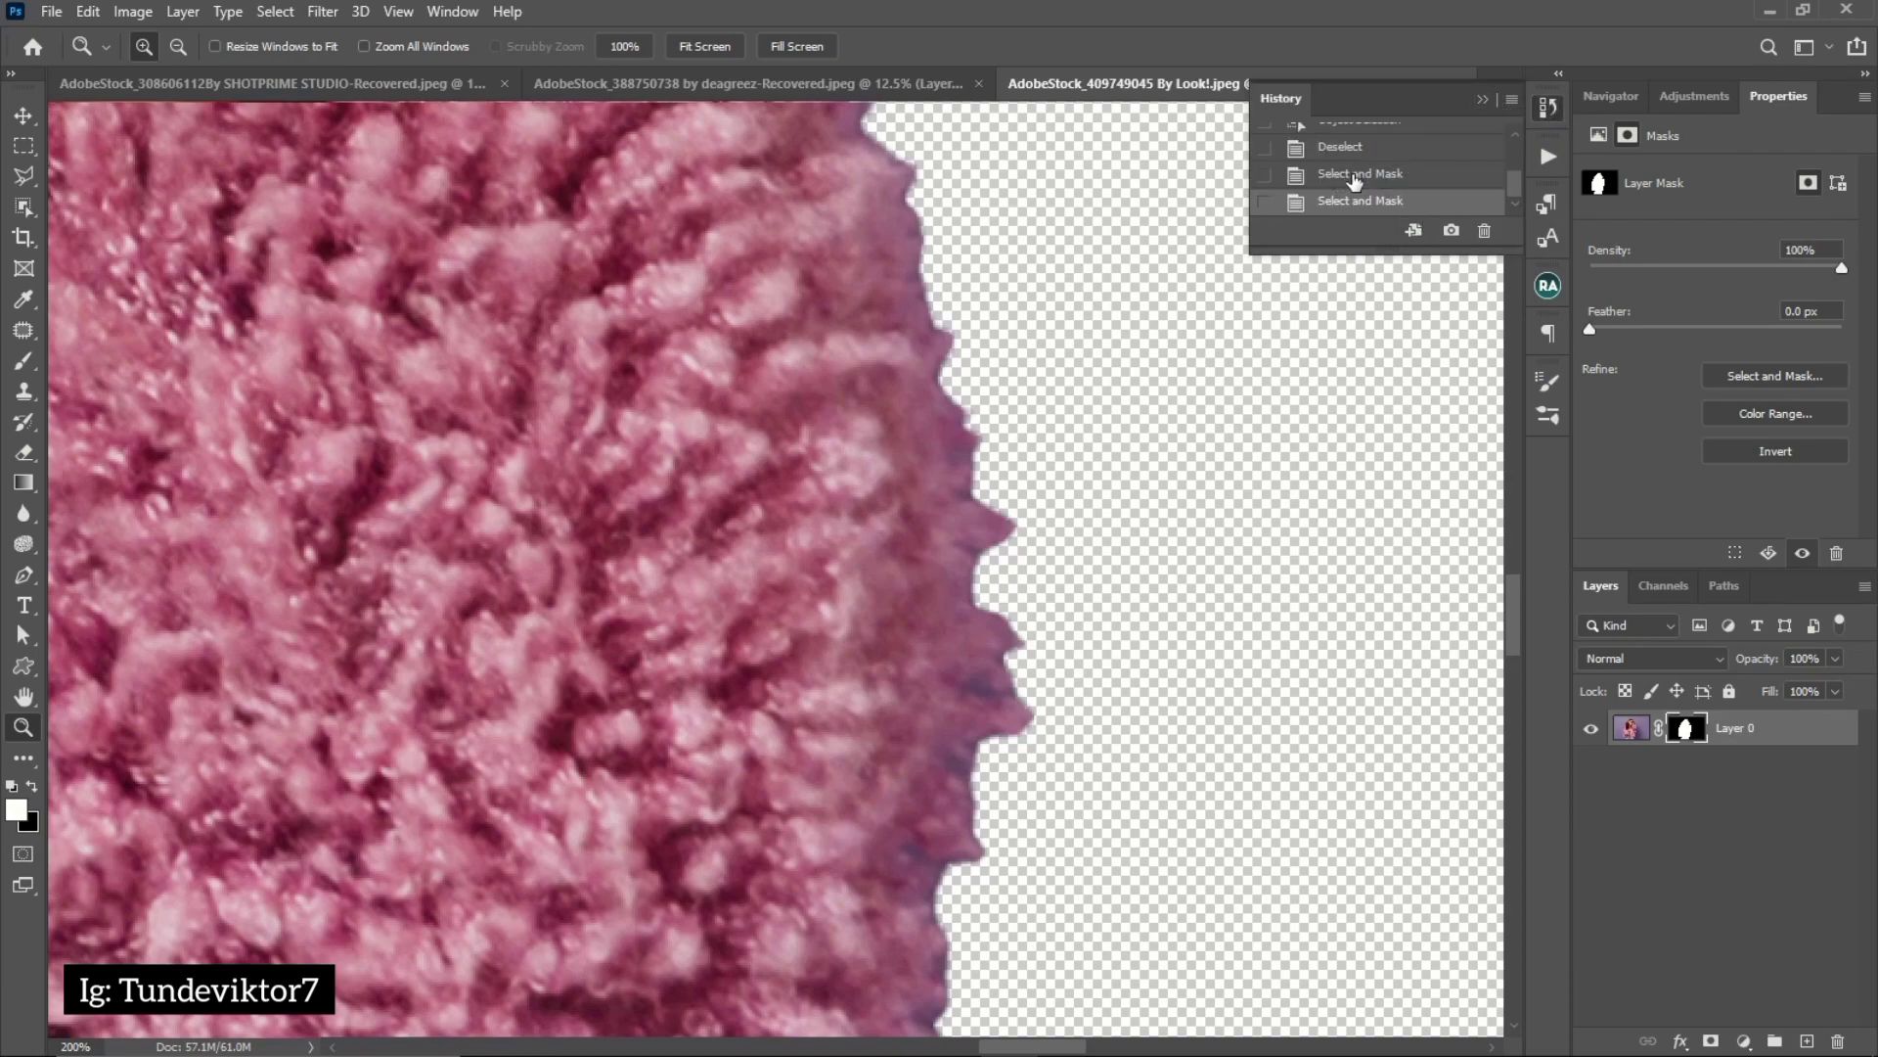
{"action": "left_click", "coordinate": [1362, 176]}
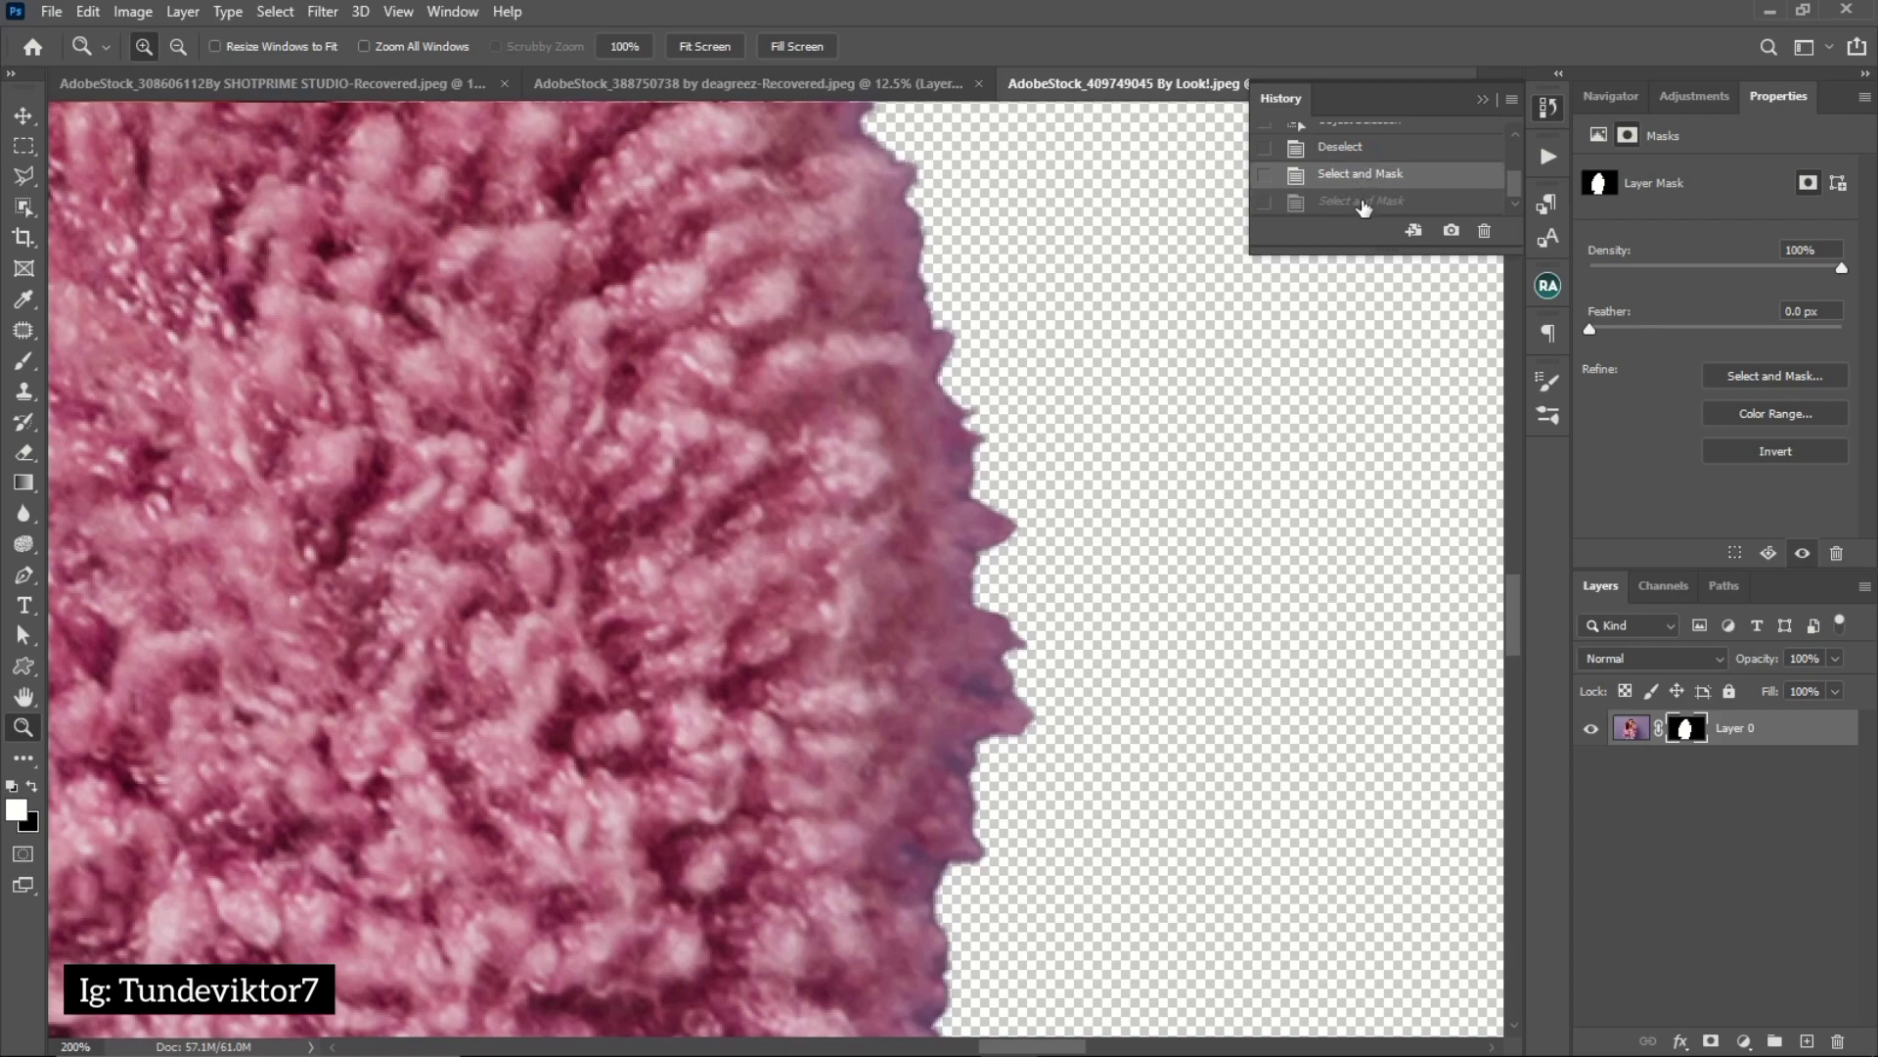
{"action": "left_click", "coordinate": [1362, 202]}
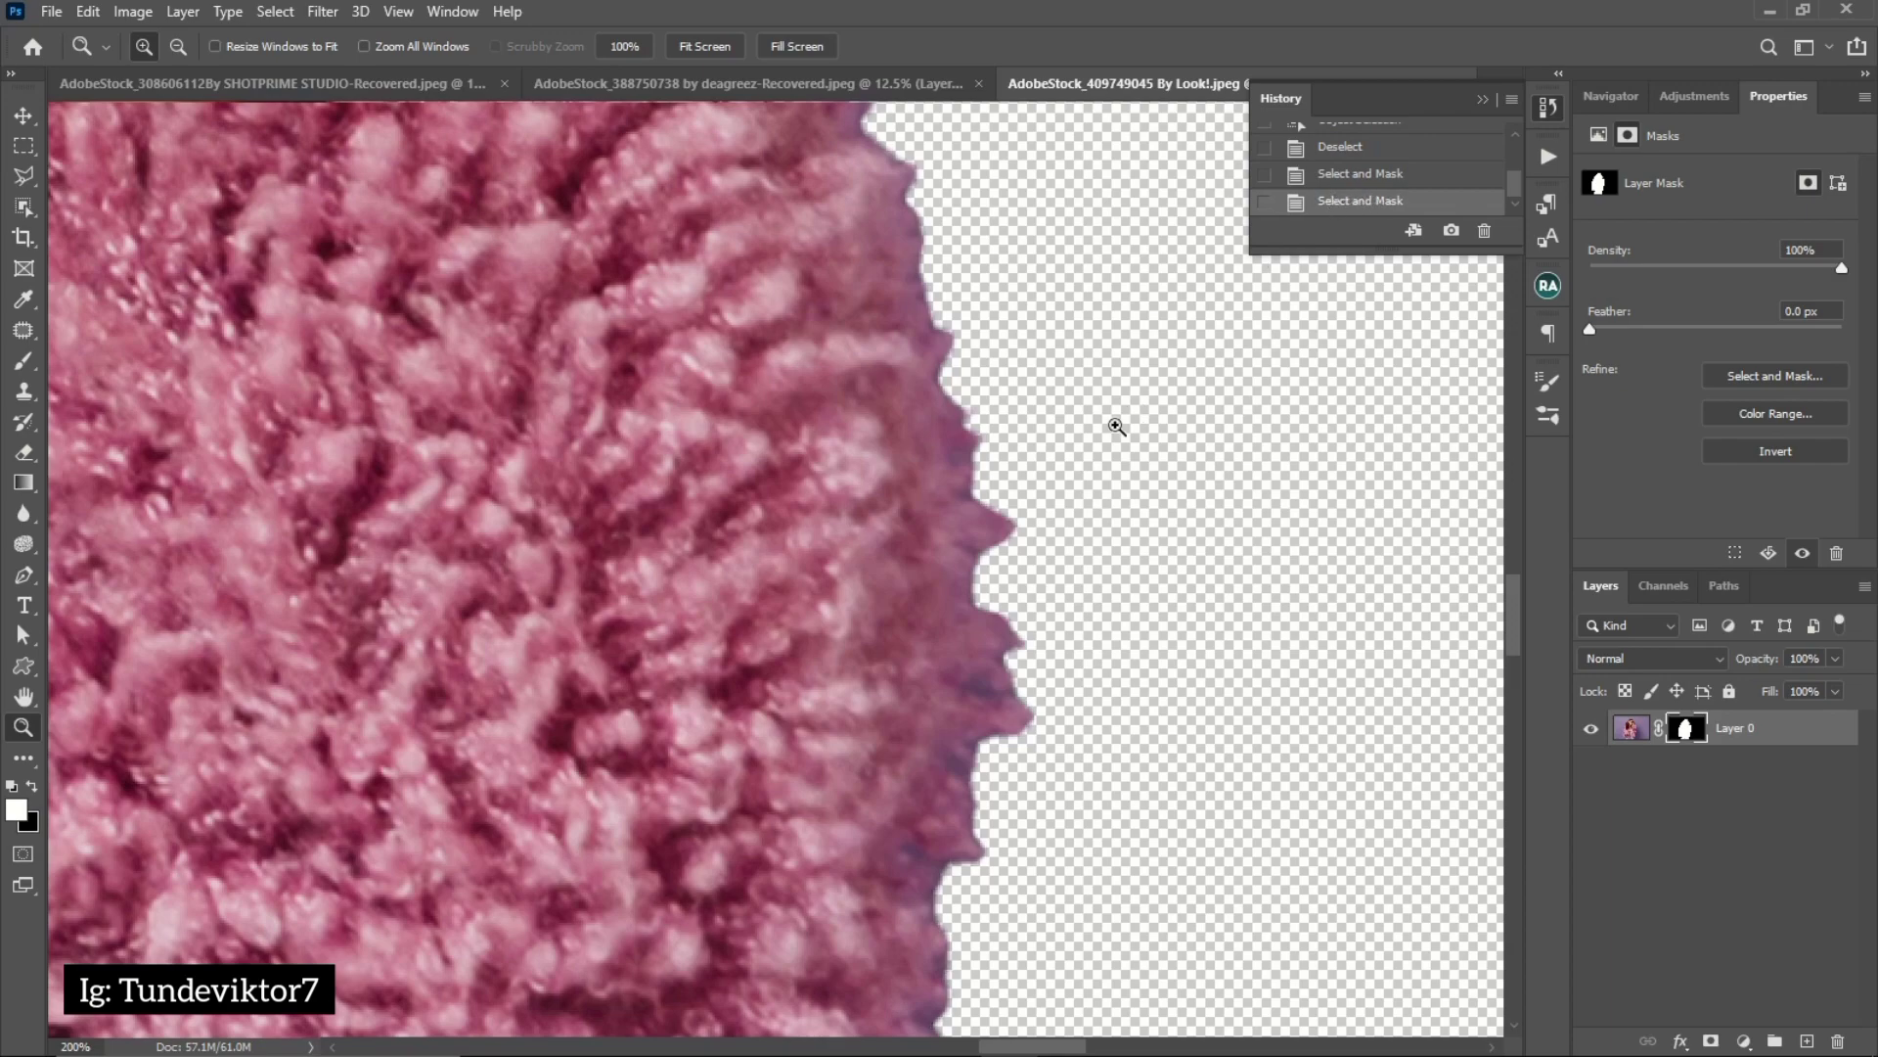
{"action": "left_click", "coordinate": [766, 641], "text": "alt"}
{"action": "left_click", "coordinate": [766, 641], "text": "alt"}
{"action": "left_click", "coordinate": [778, 665], "text": "alt"}
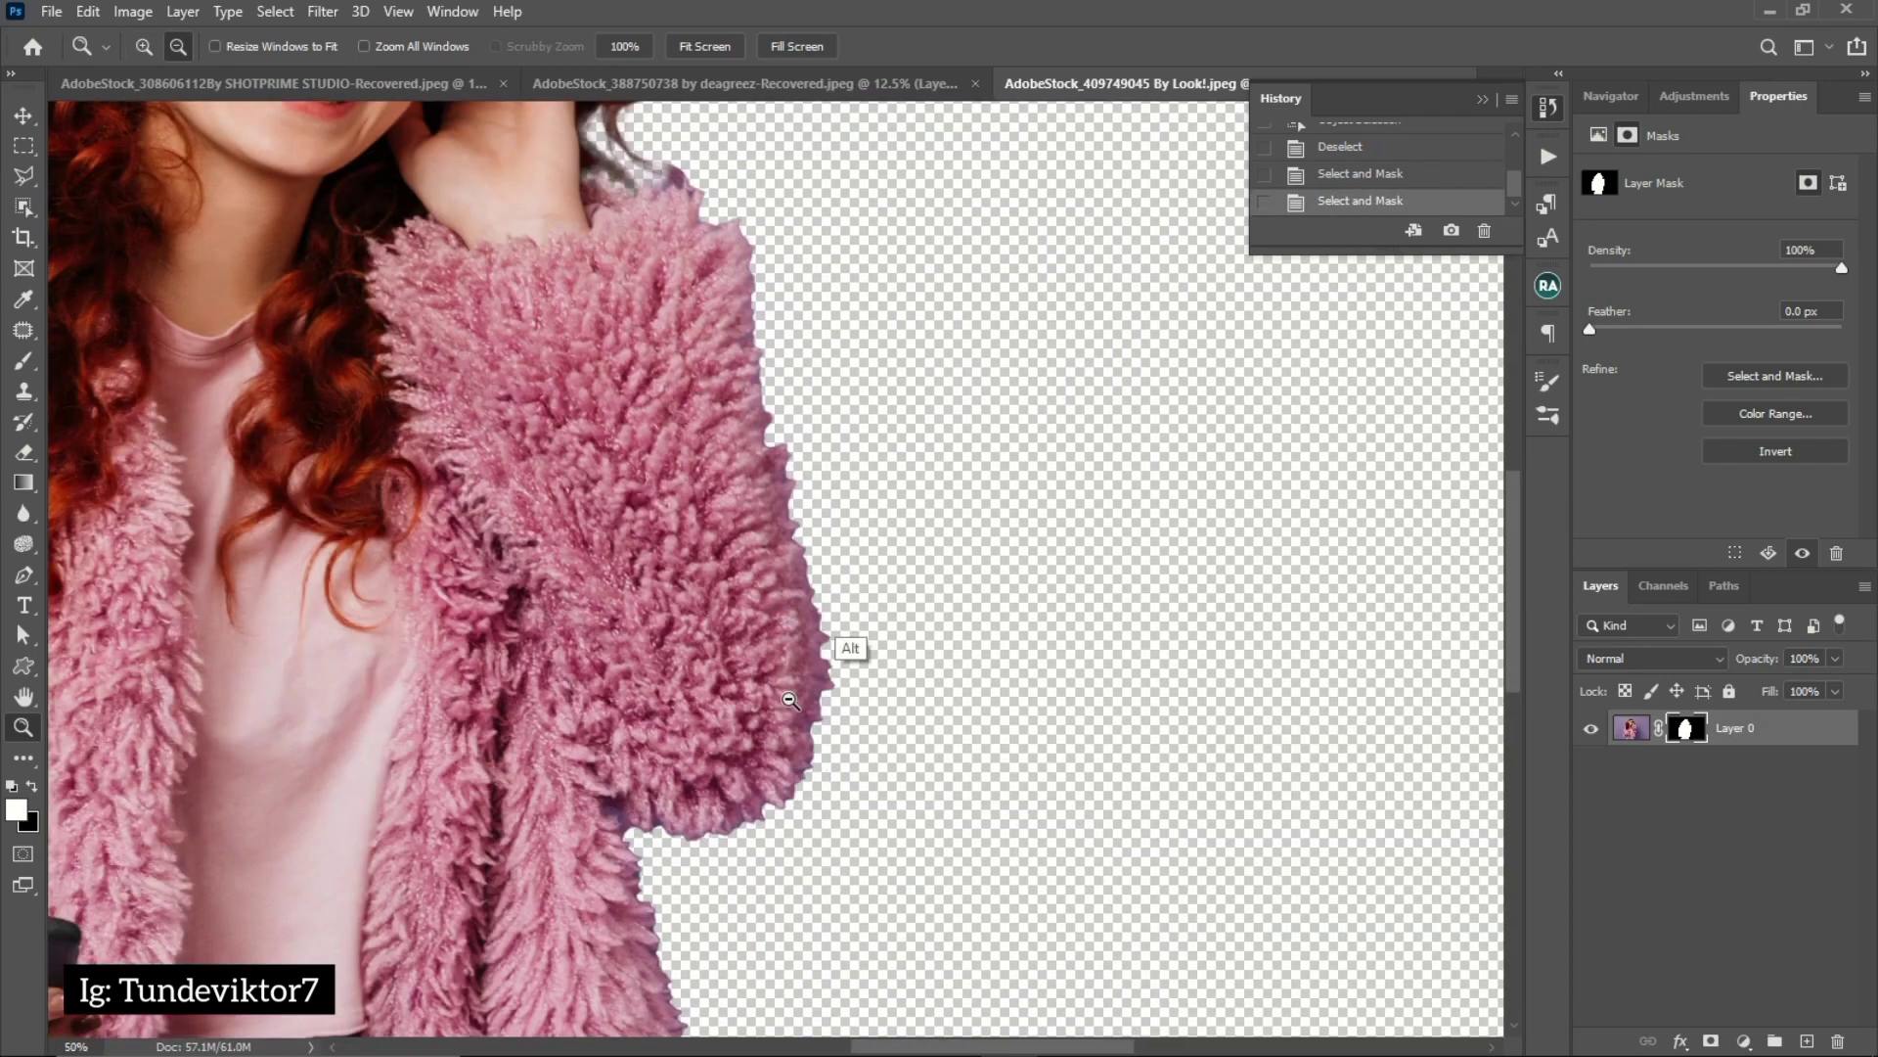
{"action": "left_click", "coordinate": [1375, 179]}
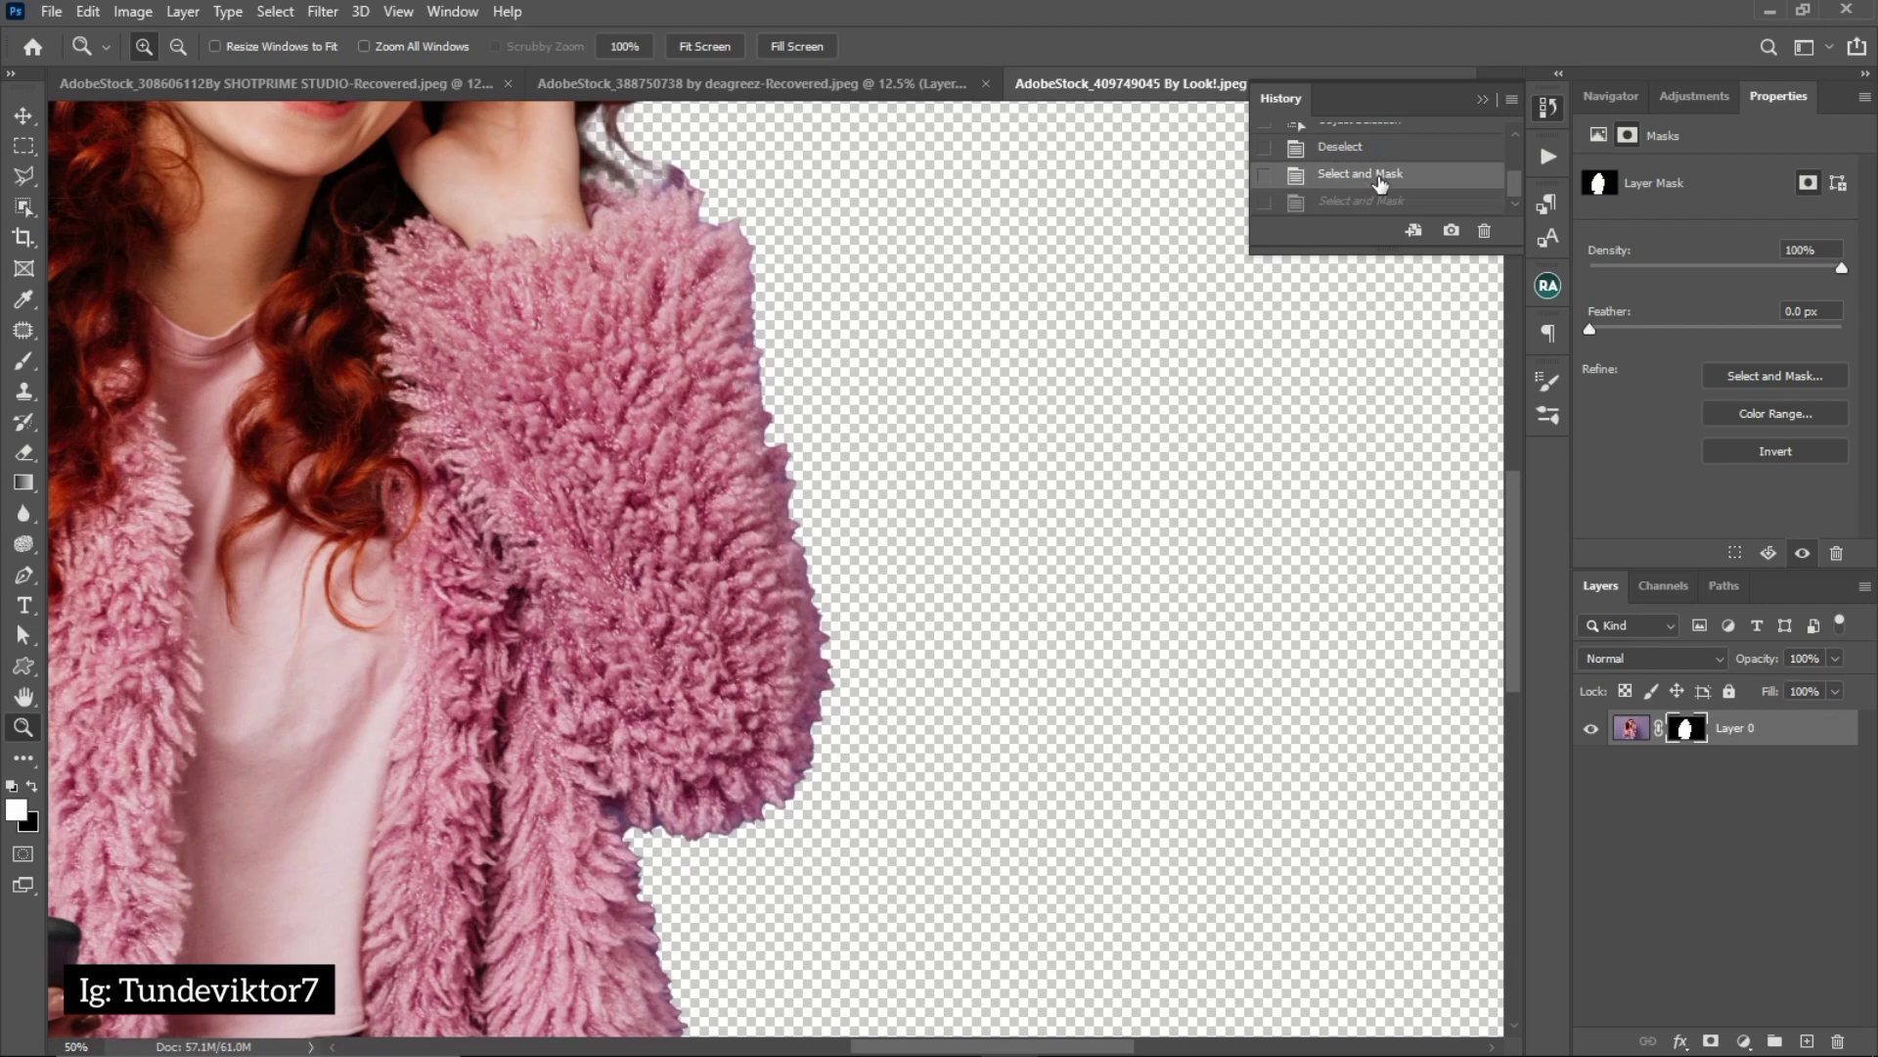
{"action": "left_click", "coordinate": [1375, 203]}
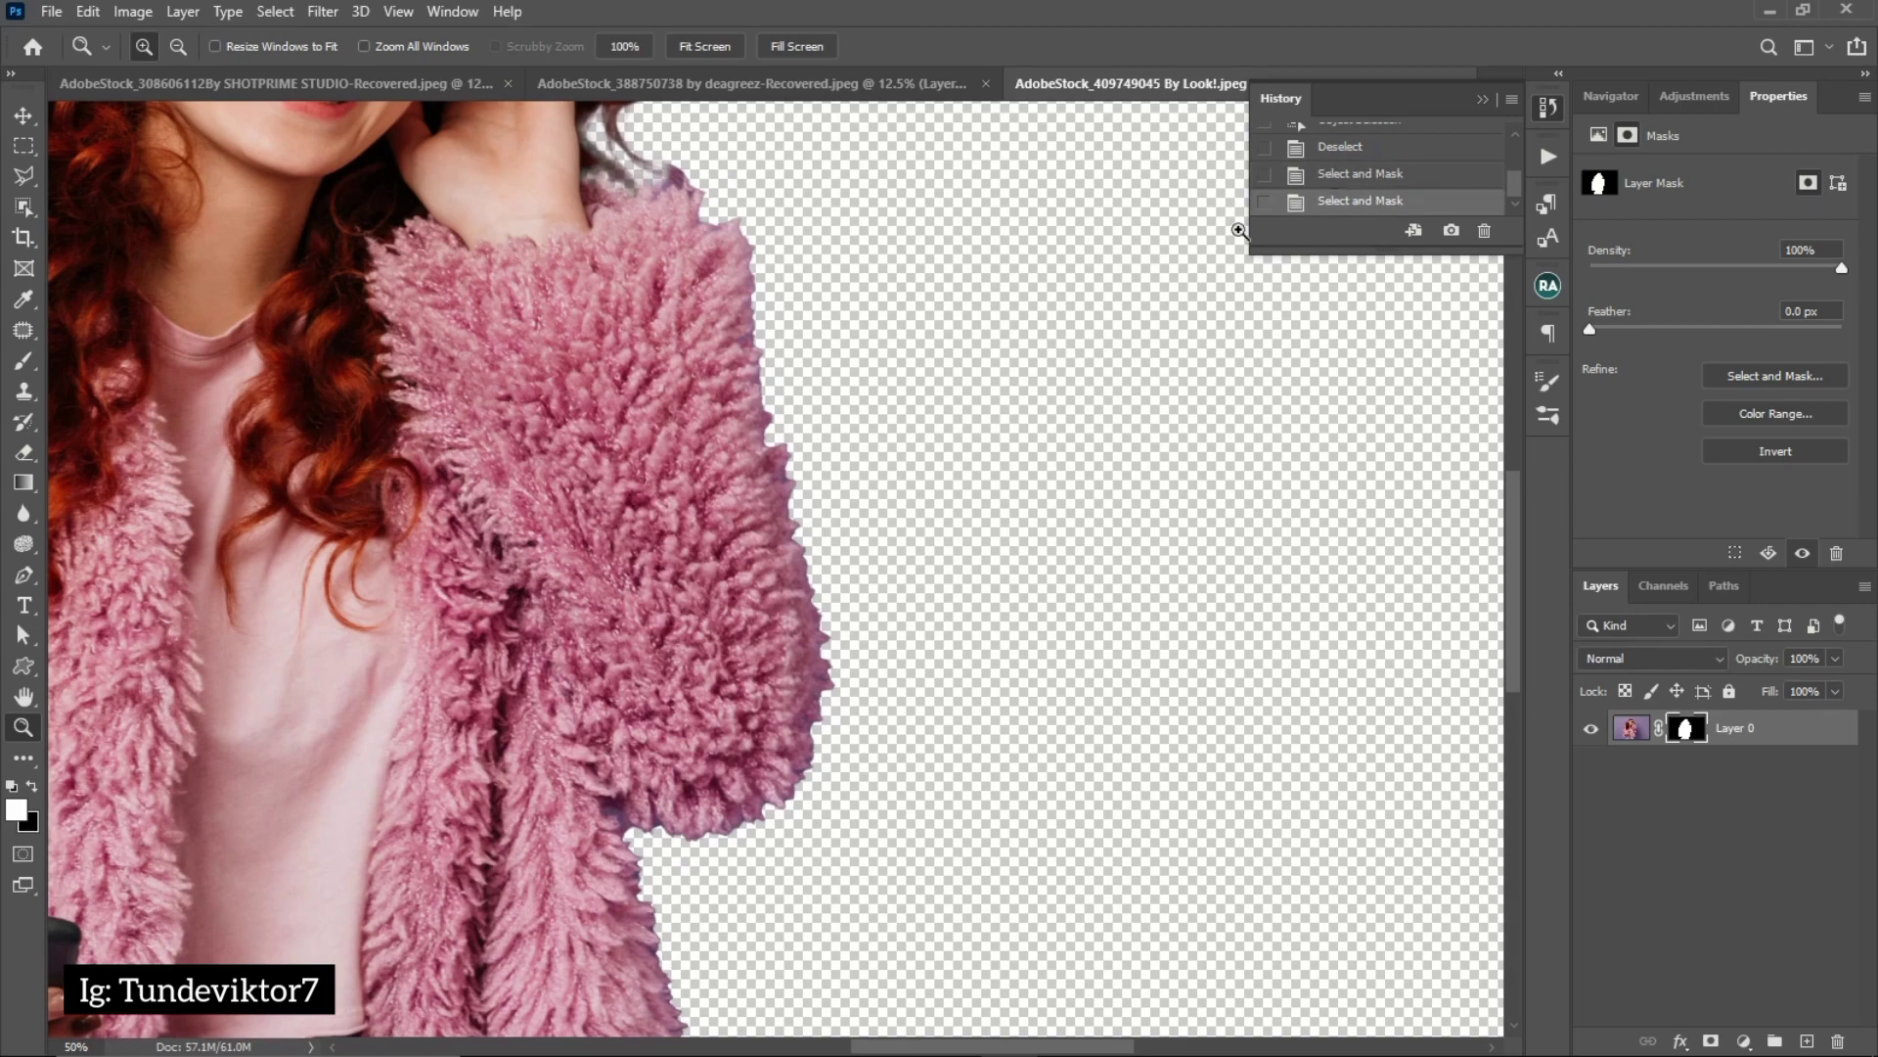
{"action": "left_click", "coordinate": [1484, 101]}
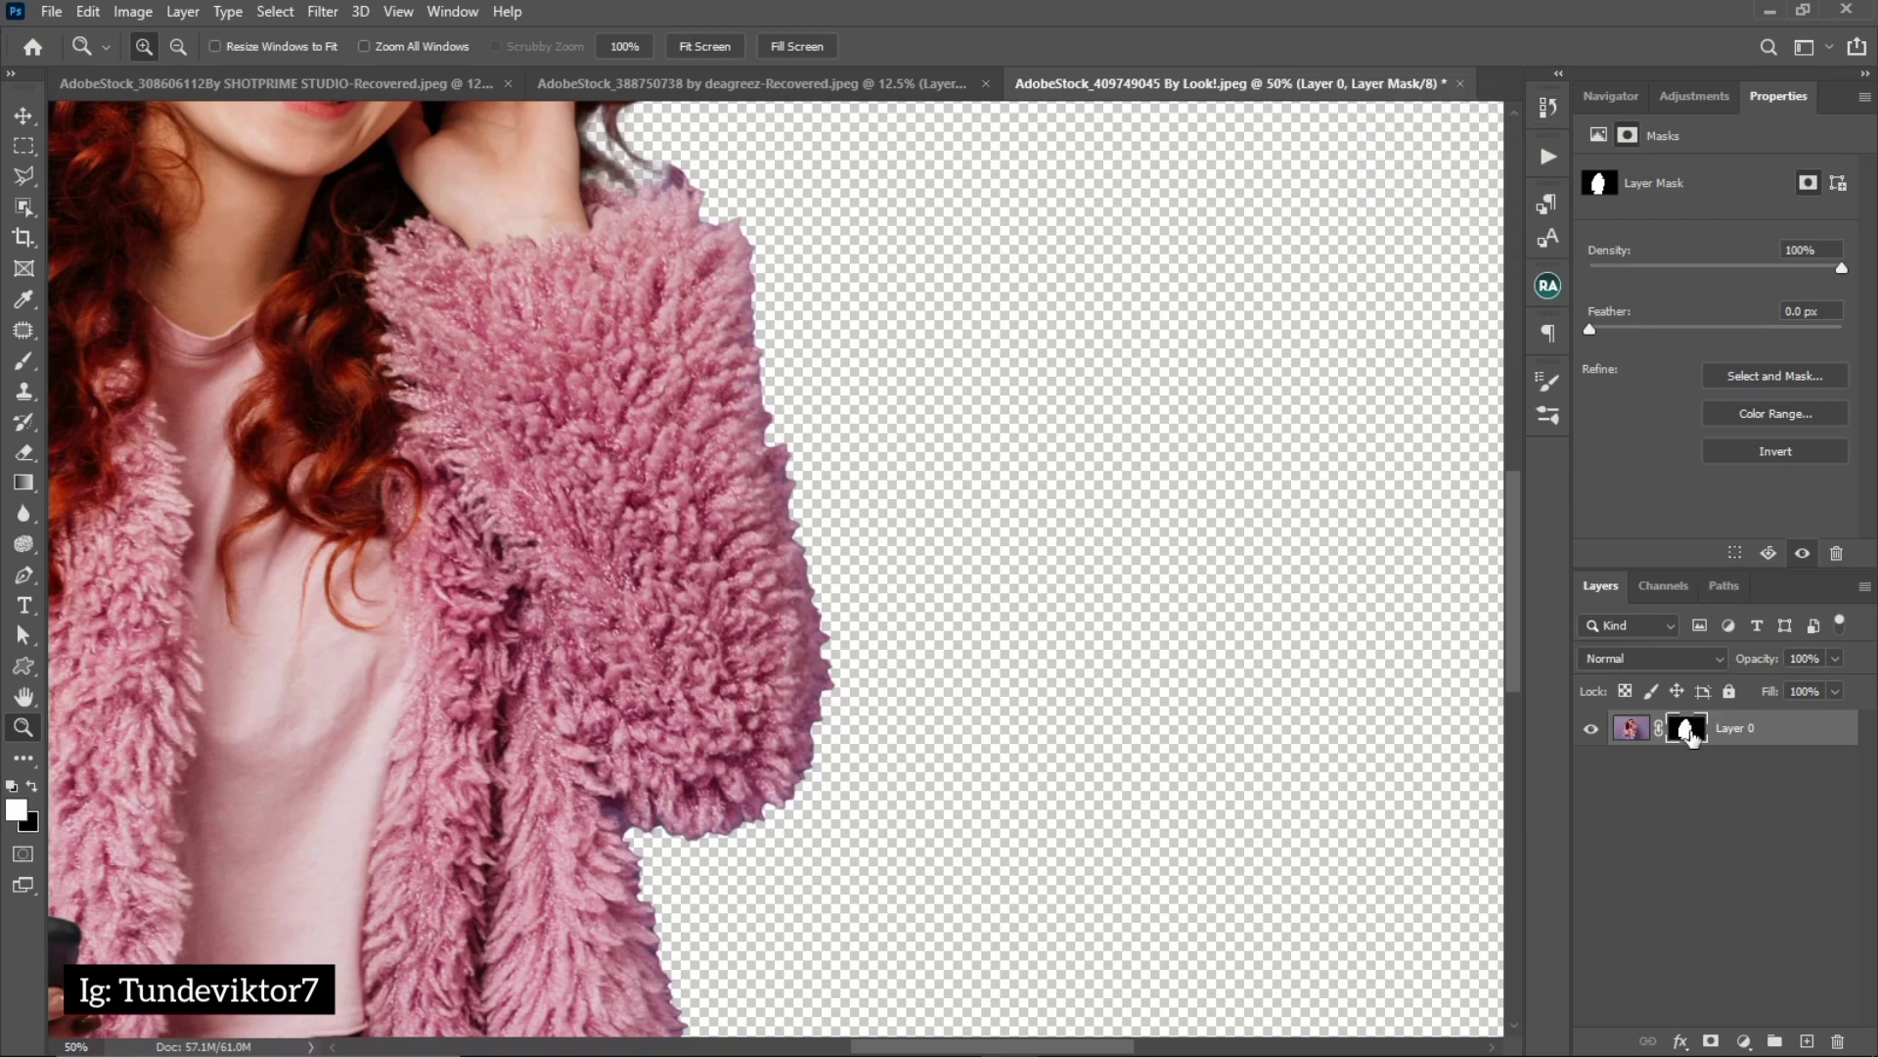
Reopen the woman's layer mask in Select and Mask, set Smooth to 10, check the coat's edges, and apply the refinement
{"action": "double_click", "coordinate": [1693, 734]}
{"action": "left_click_drag", "start_coordinate": [1559, 763], "coordinate": [1571, 764]}
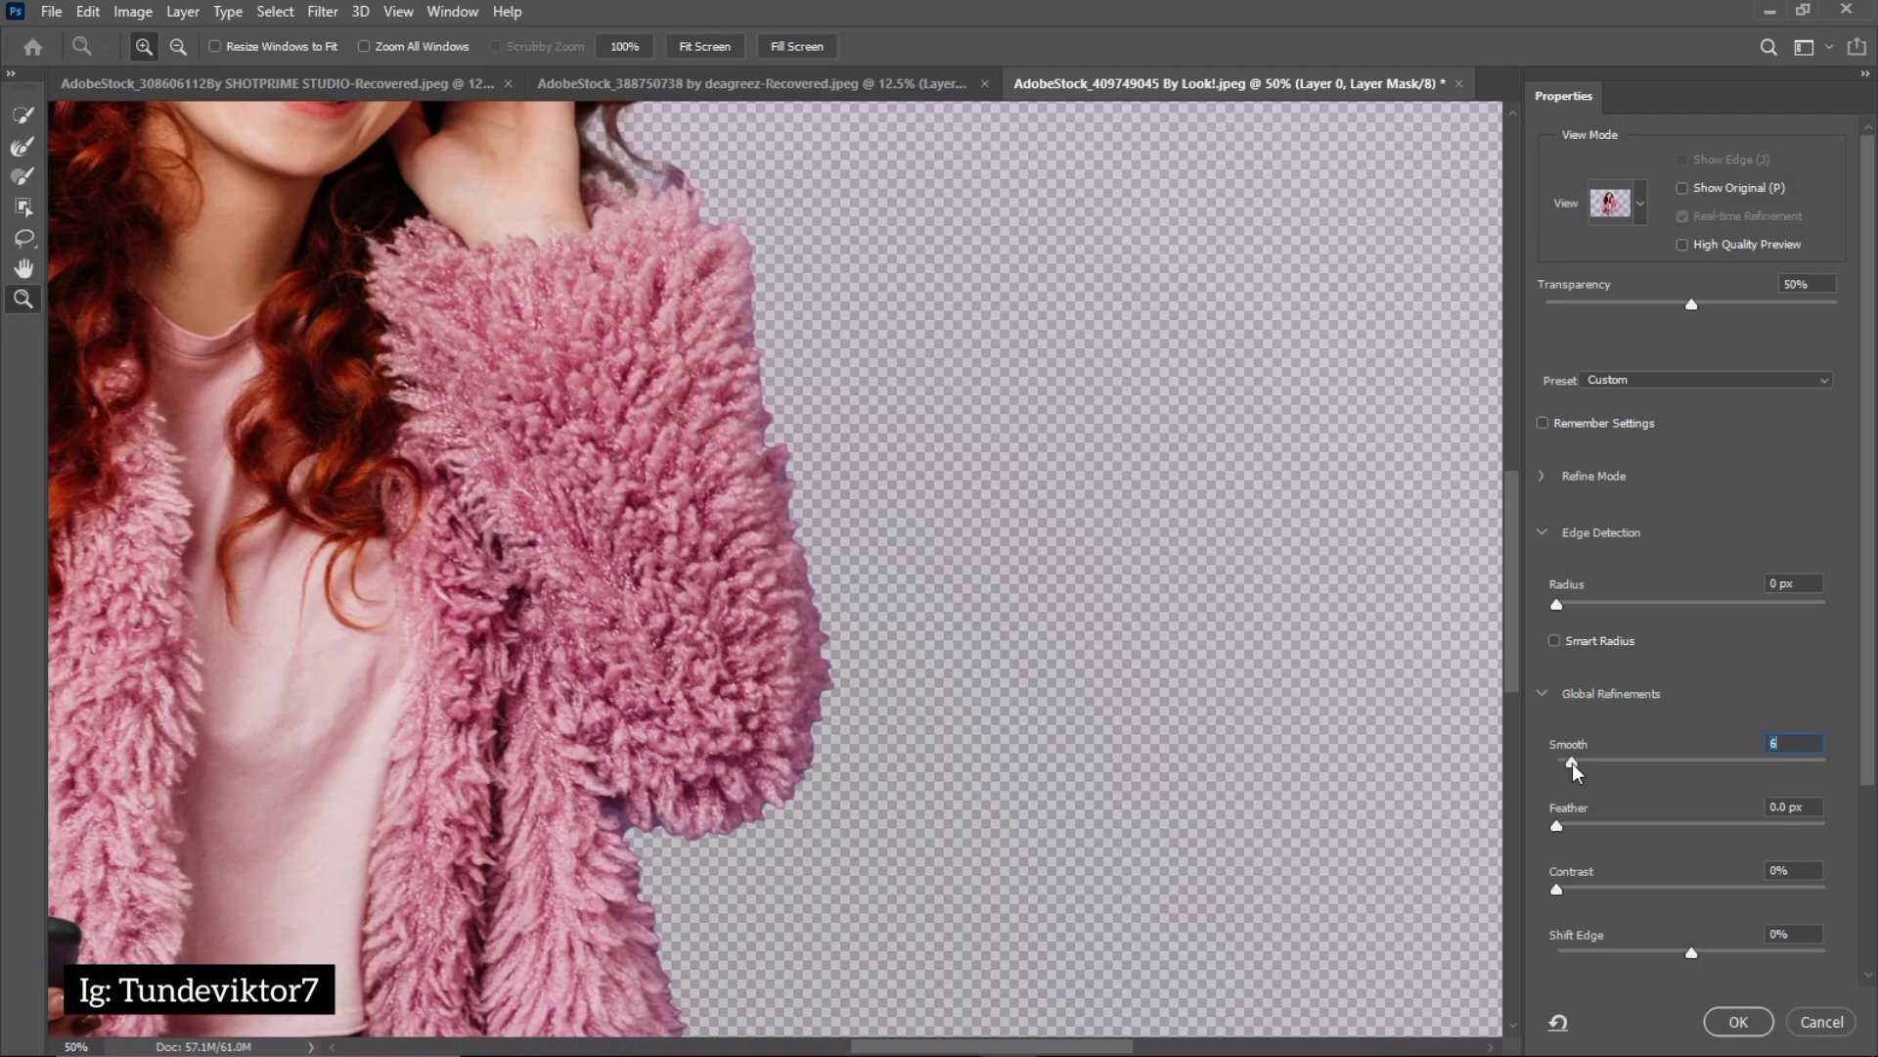
{"action": "left_click_drag", "start_coordinate": [1571, 763], "coordinate": [1583, 761]}
{"action": "left_click_drag", "start_coordinate": [585, 529], "coordinate": [858, 593]}
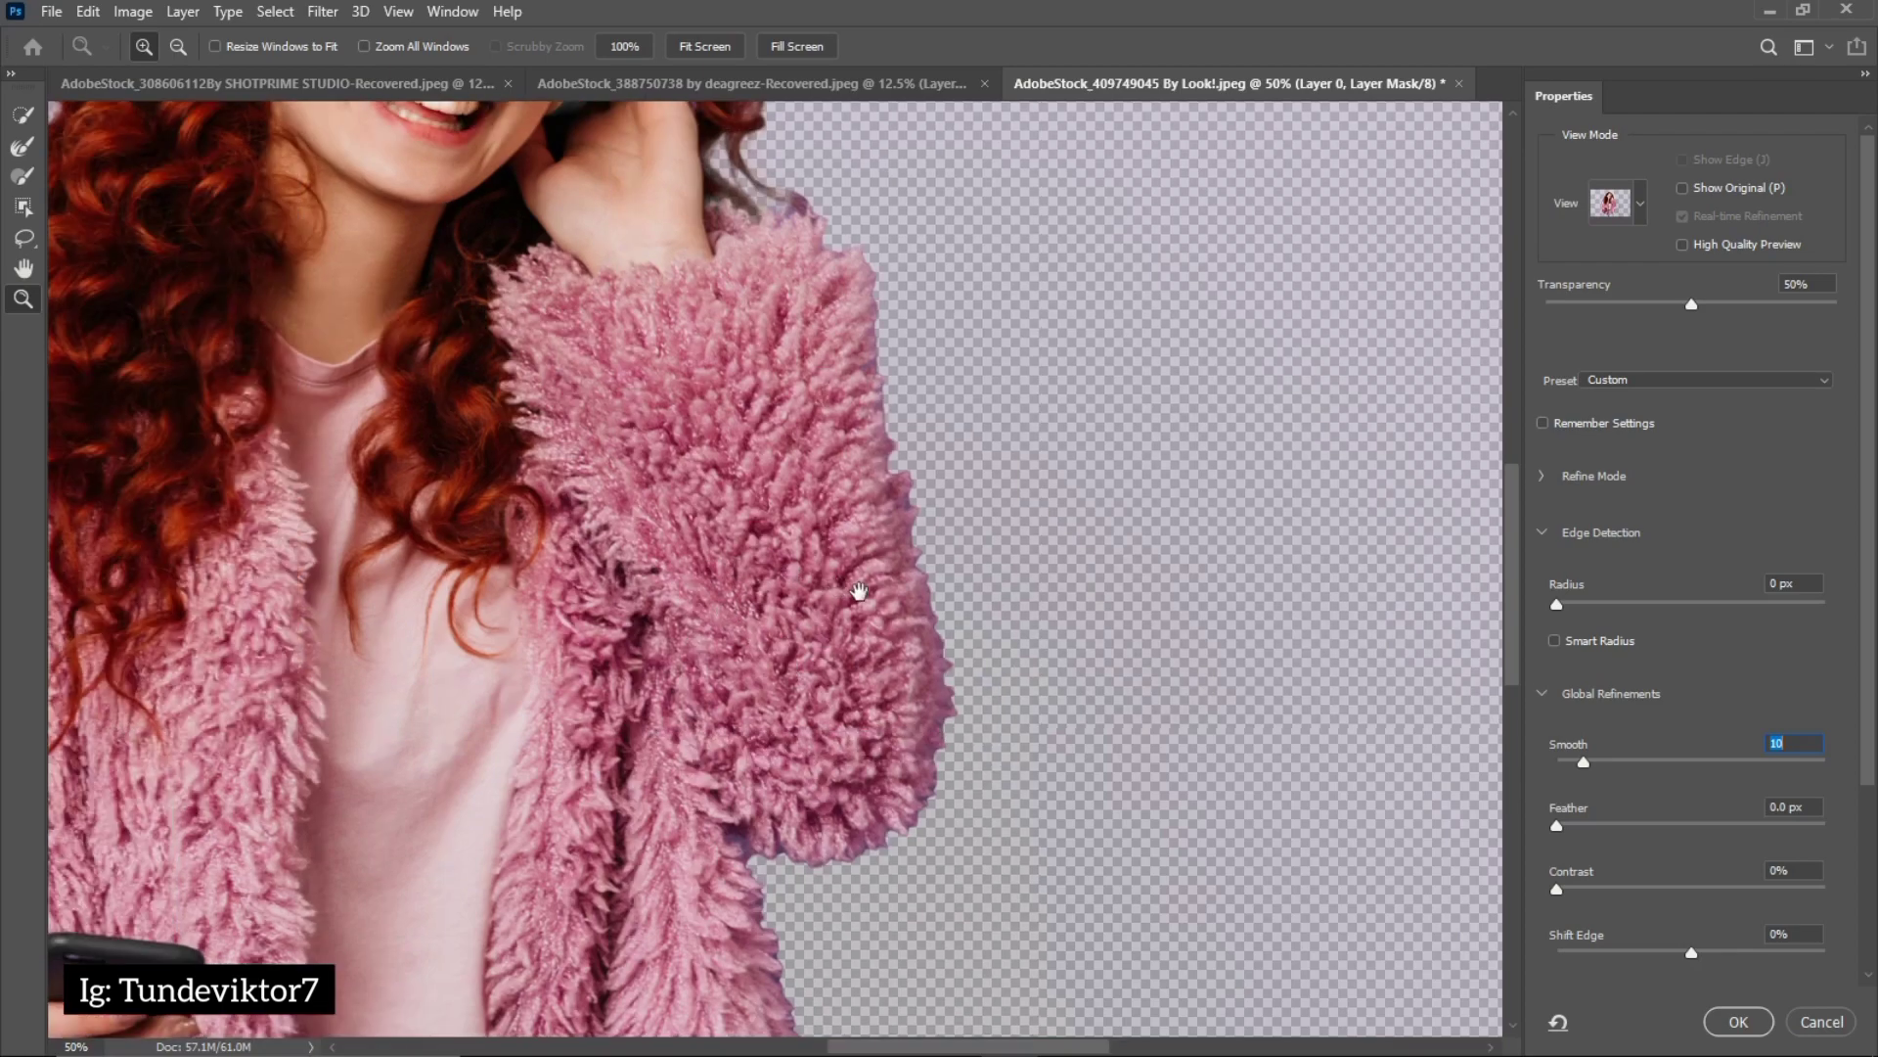
{"action": "left_click", "coordinate": [739, 631], "text": "alt"}
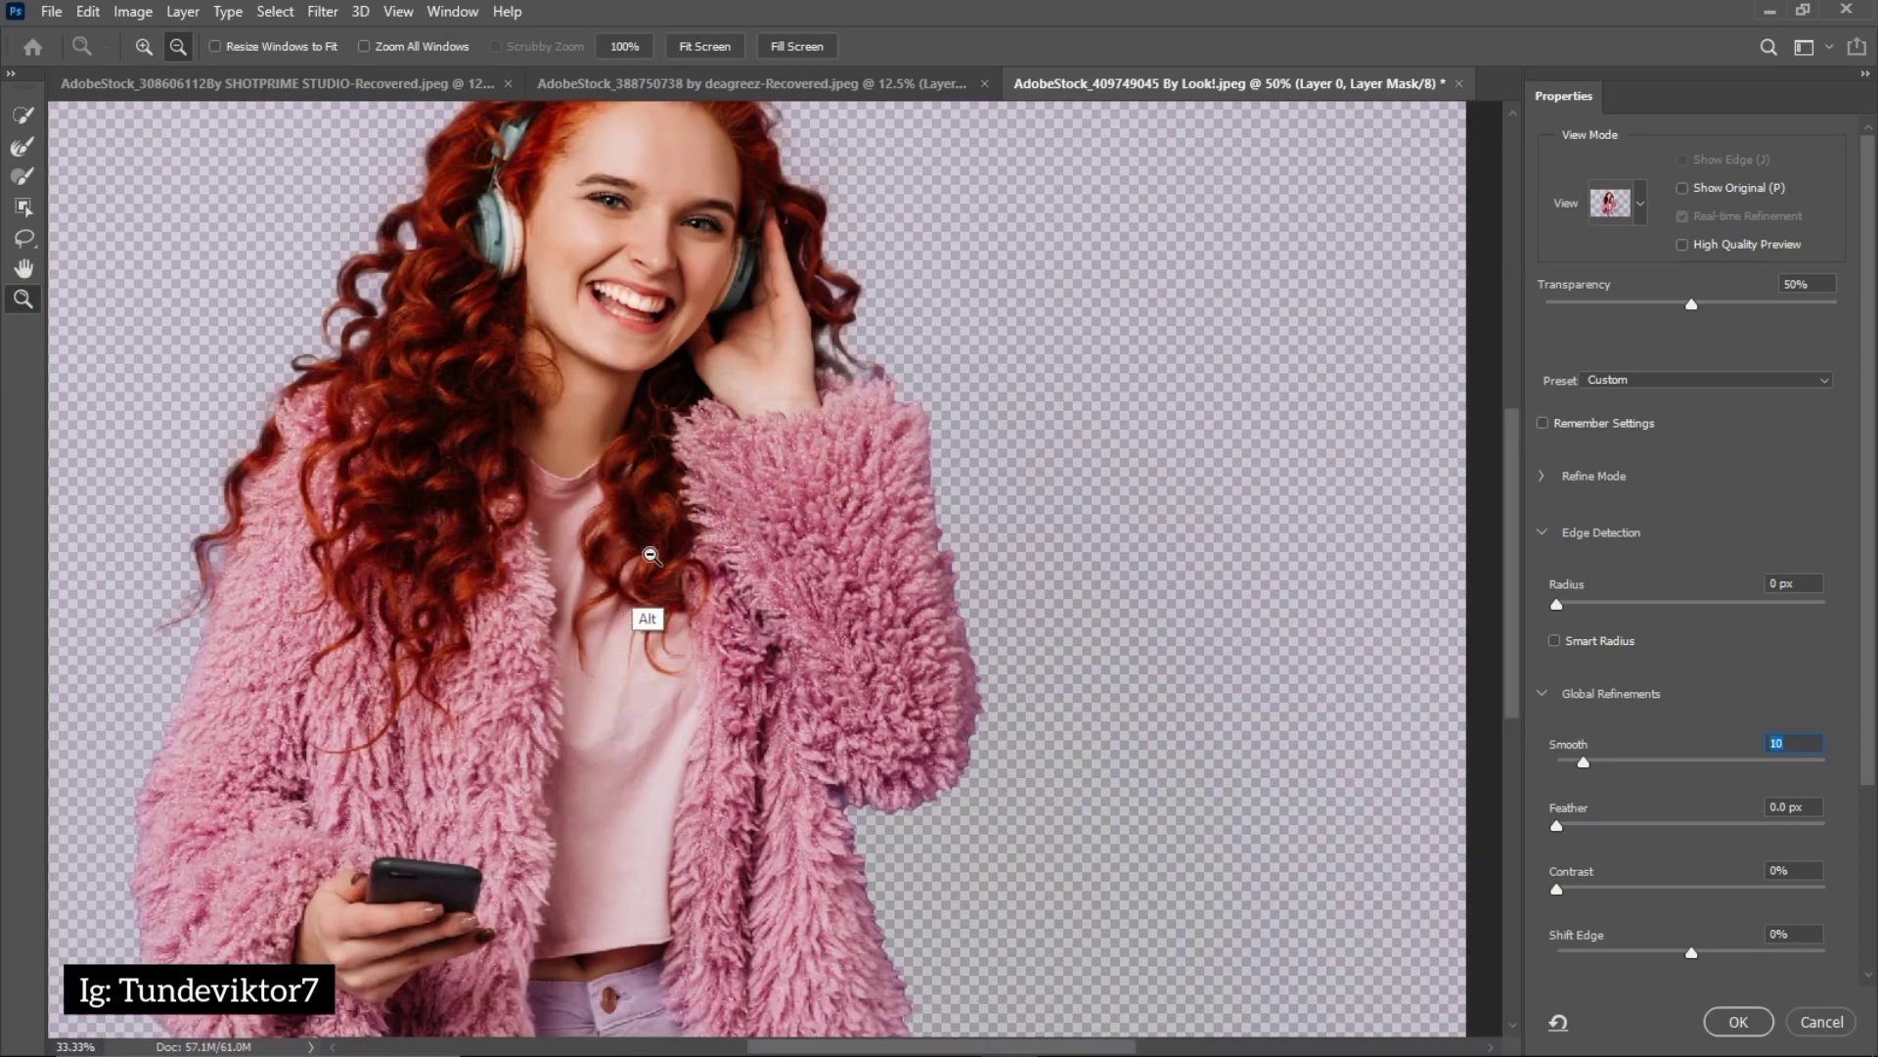
{"action": "left_click", "coordinate": [701, 572], "text": "alt"}
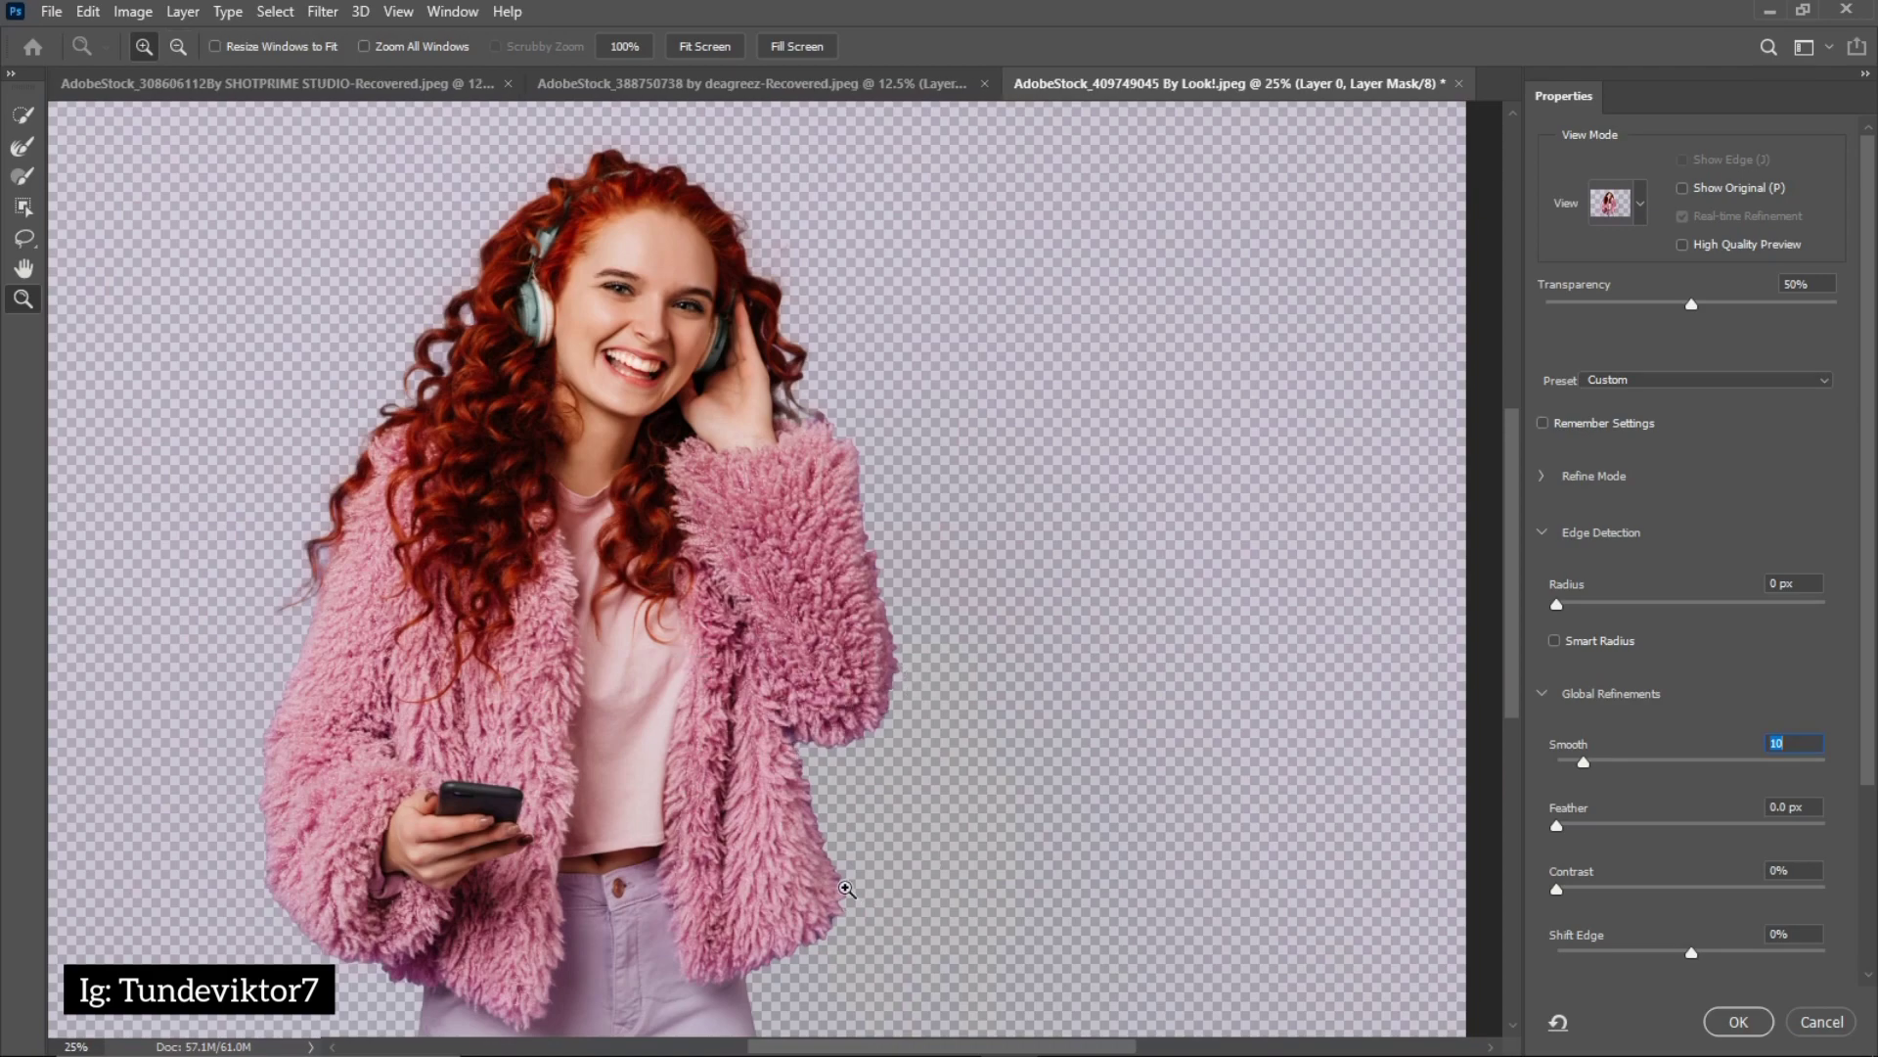
{"action": "left_click", "coordinate": [847, 889]}
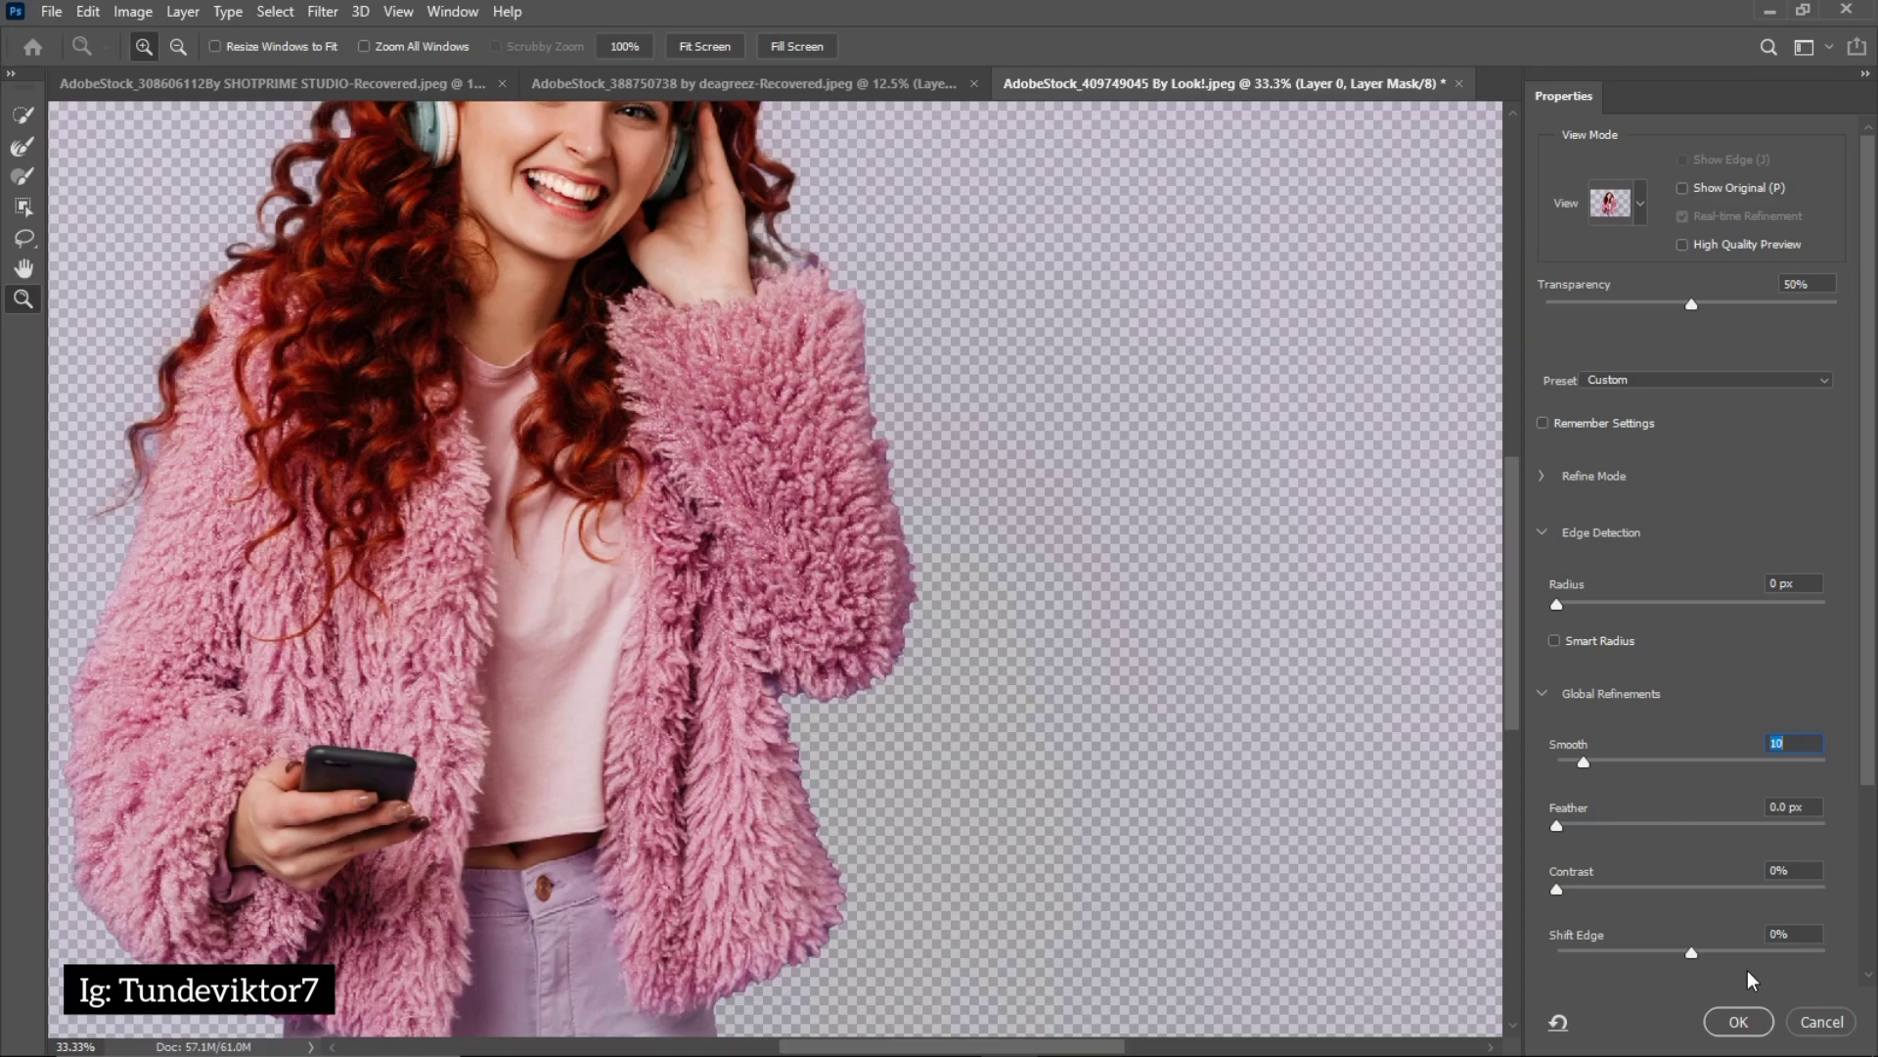
{"action": "left_click", "coordinate": [1739, 1020]}
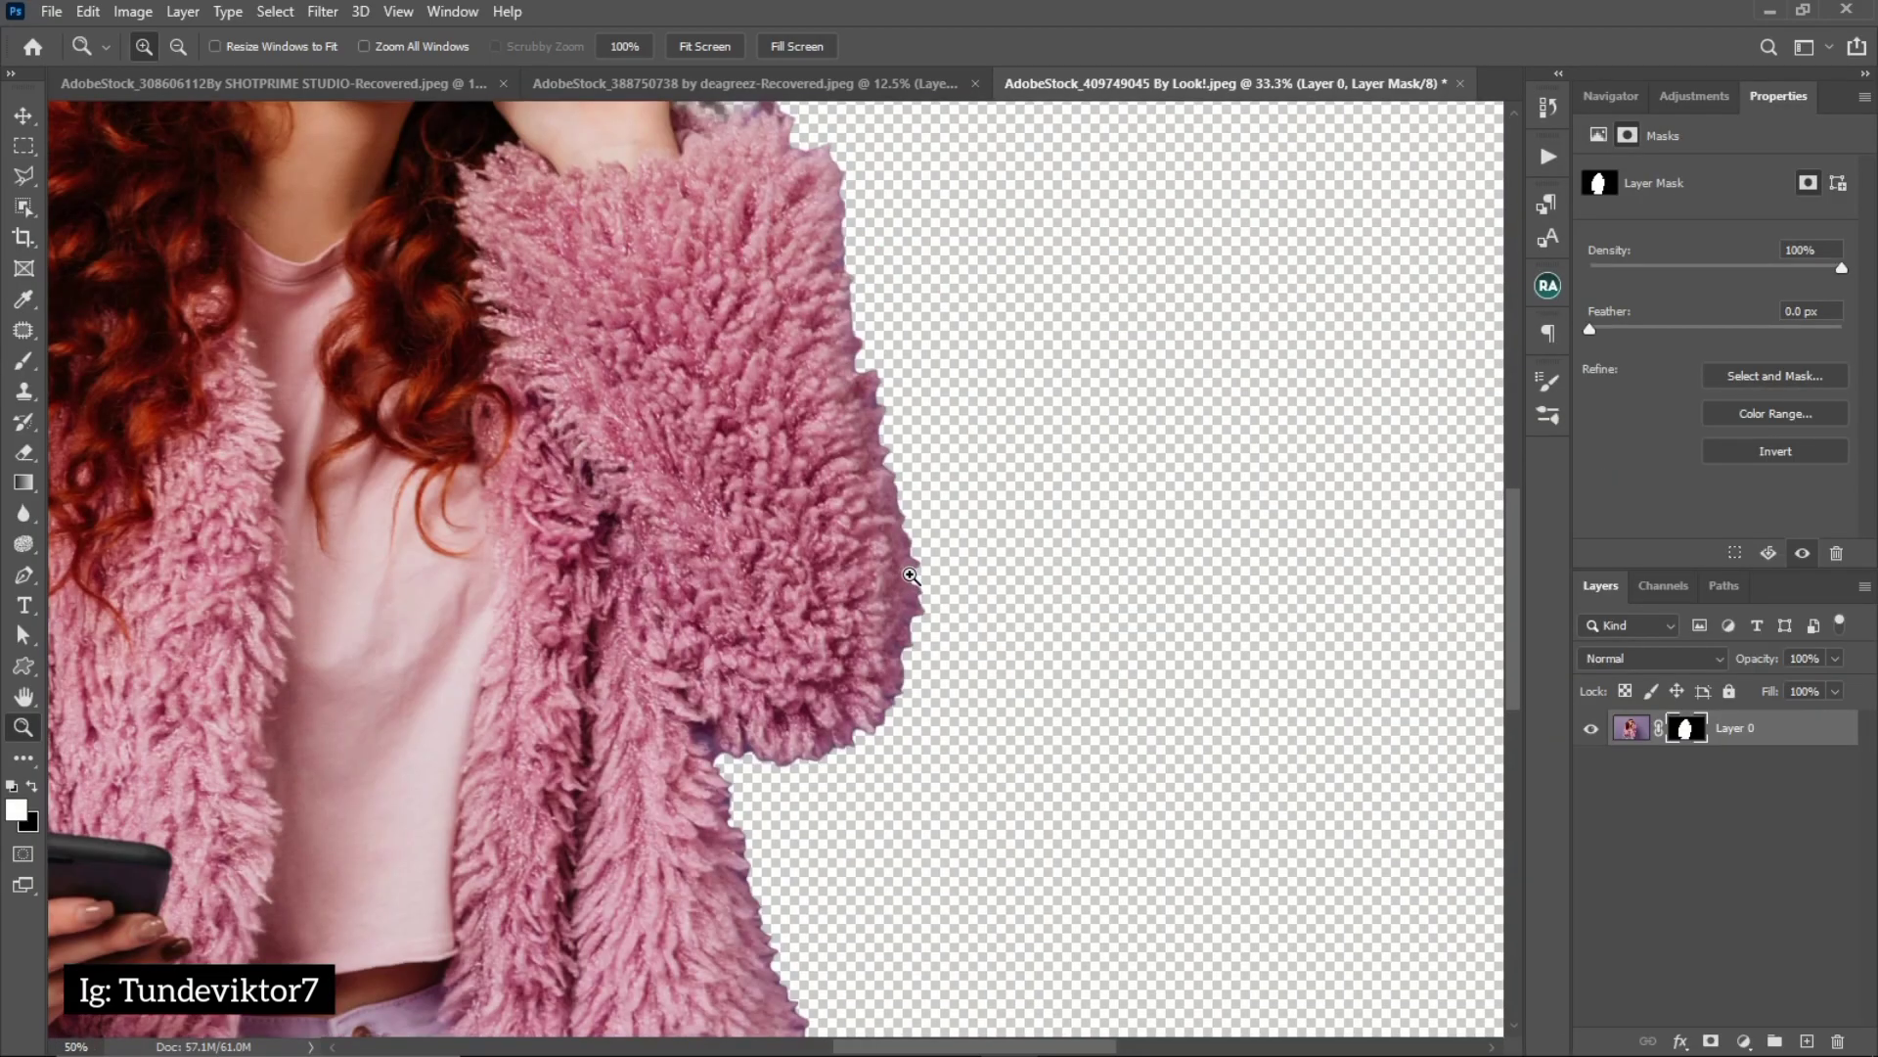
Reopen the mask in Select and Mask and paint a size 80 Refine Edge Brush along the raised arm's sleeve and that side of the coat
{"action": "left_click", "coordinate": [910, 575]}
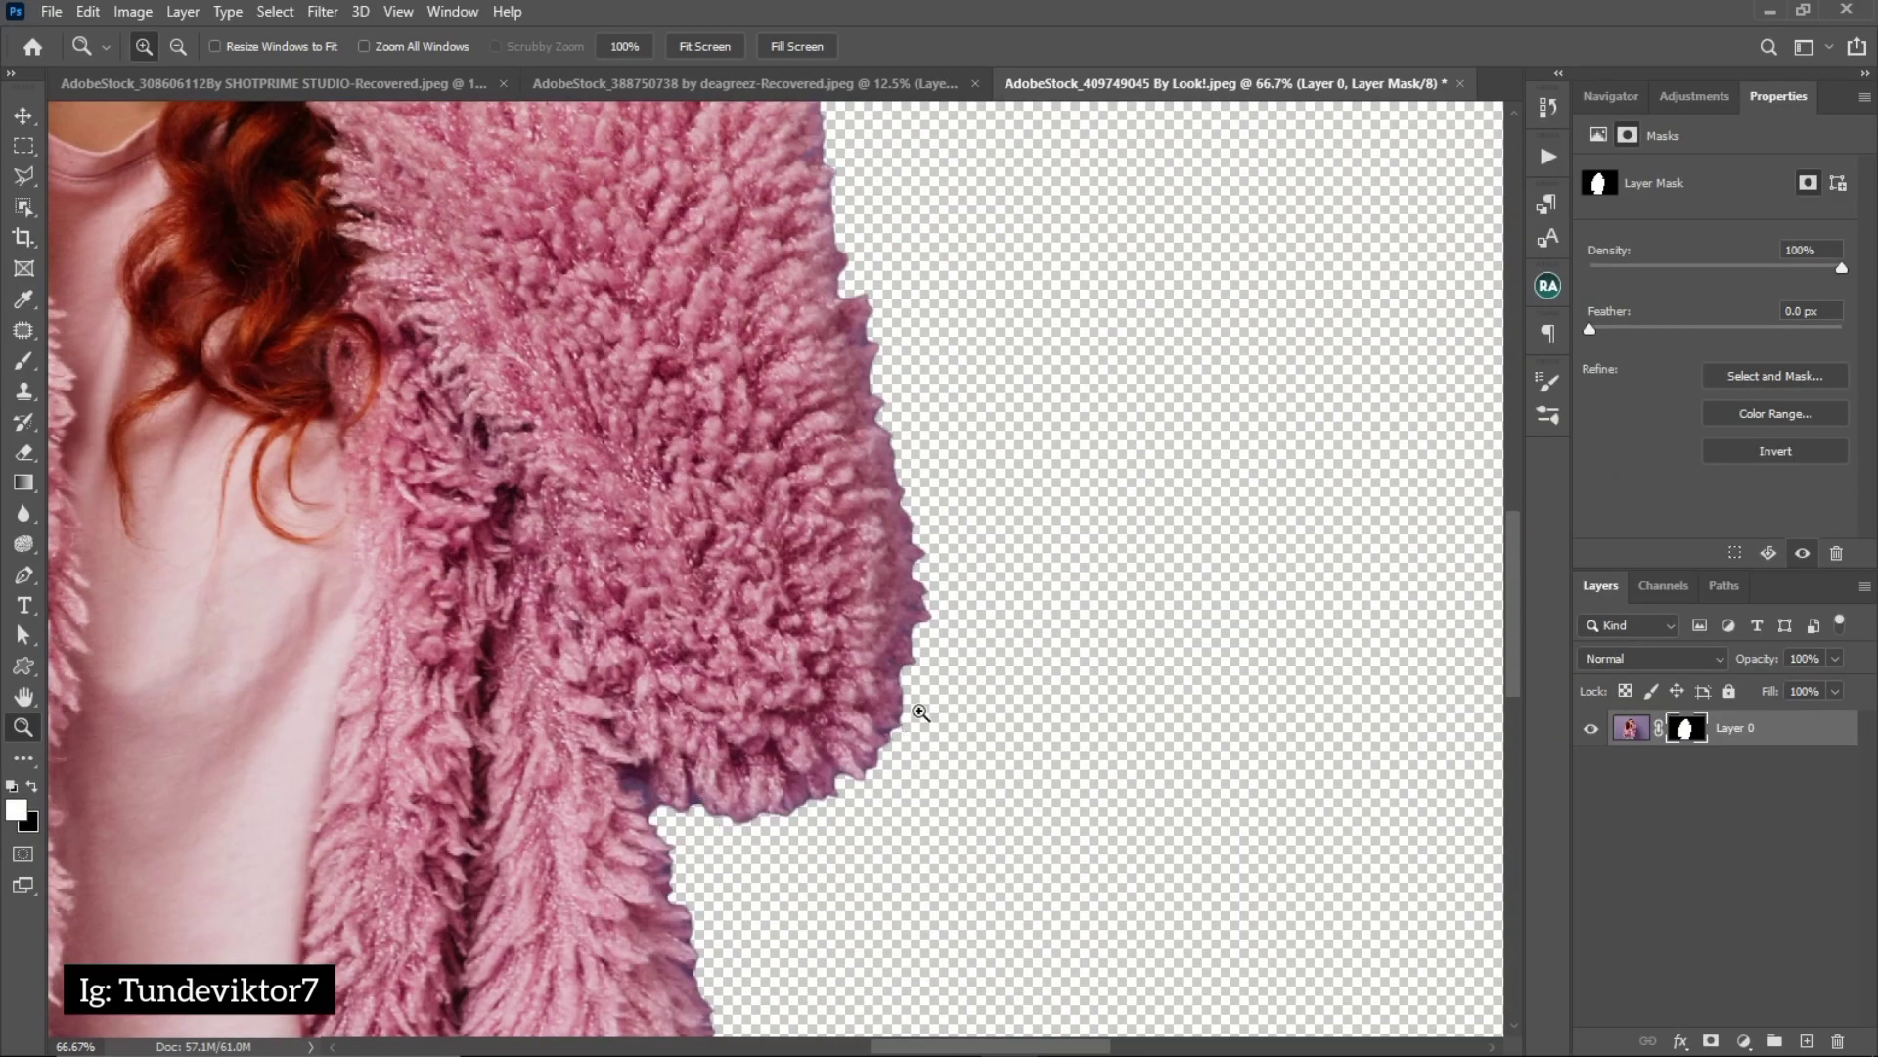
{"action": "left_click", "coordinate": [908, 738], "text": "alt"}
{"action": "left_click", "coordinate": [777, 766], "text": "alt"}
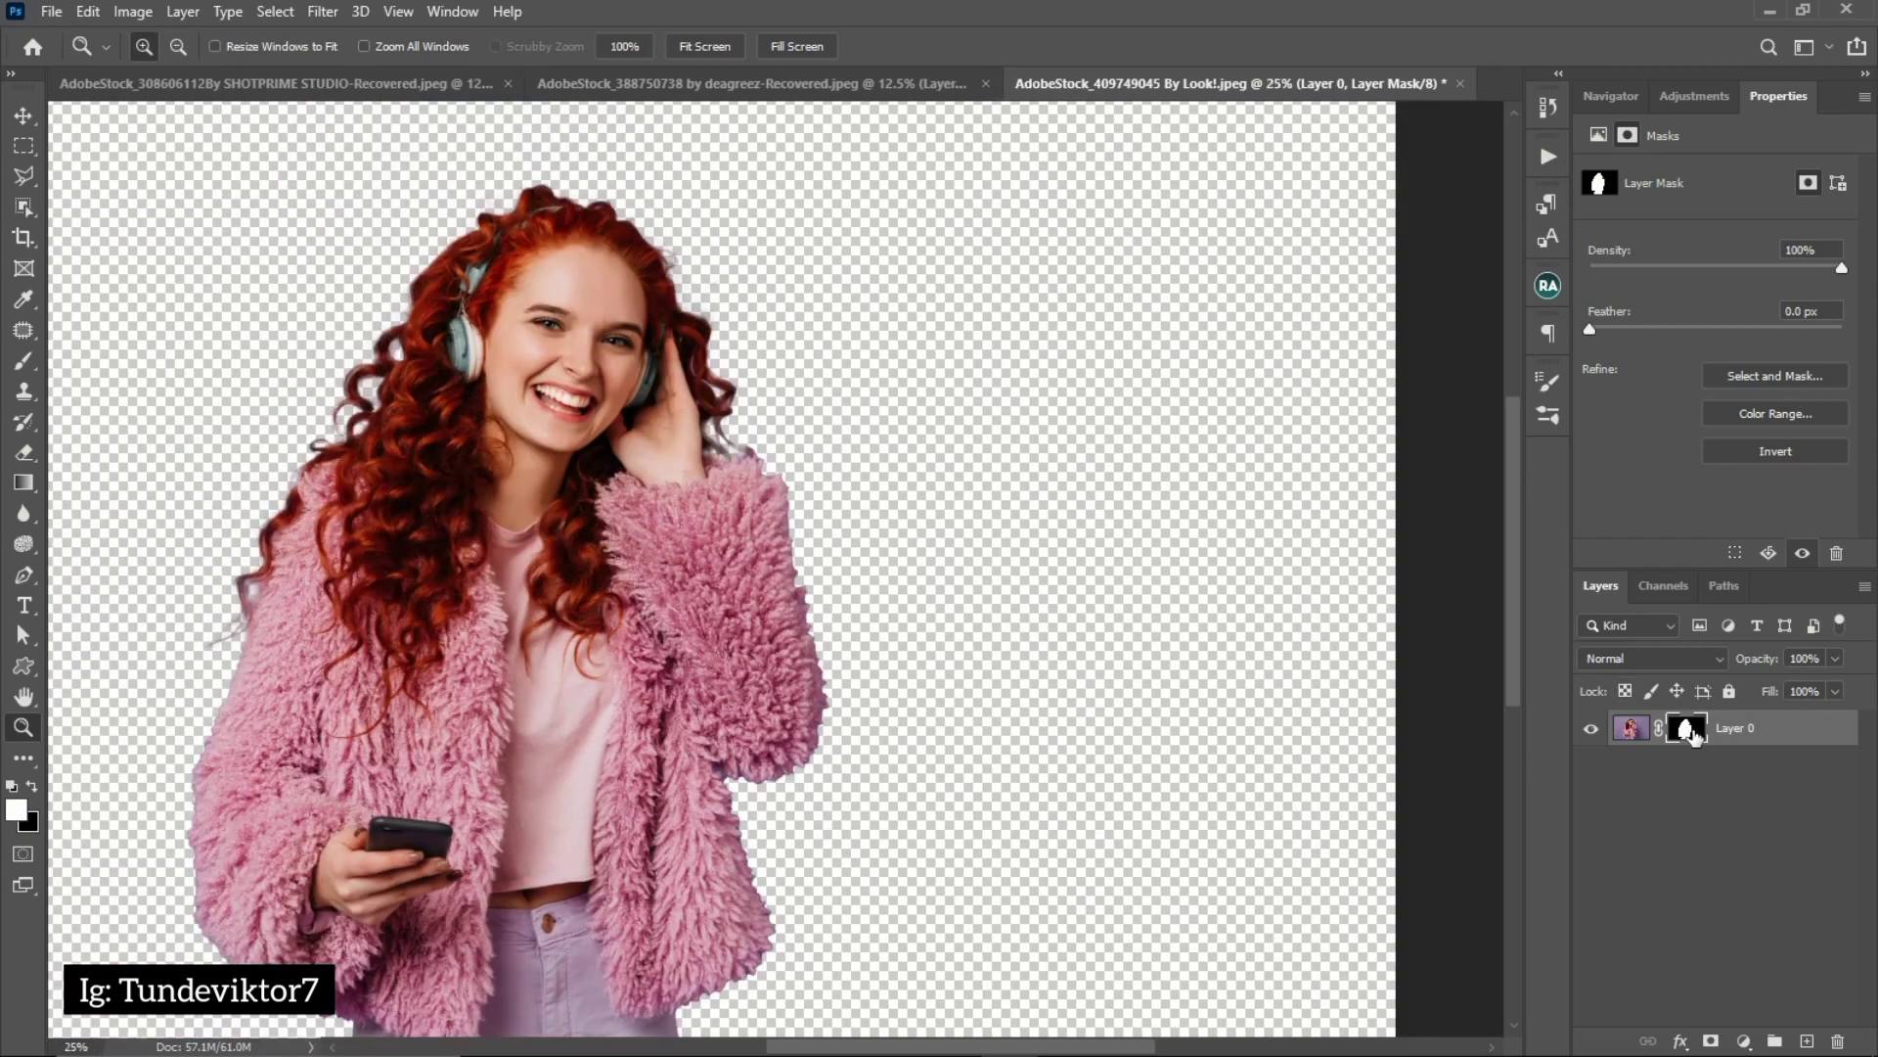
{"action": "double_click", "coordinate": [1689, 732]}
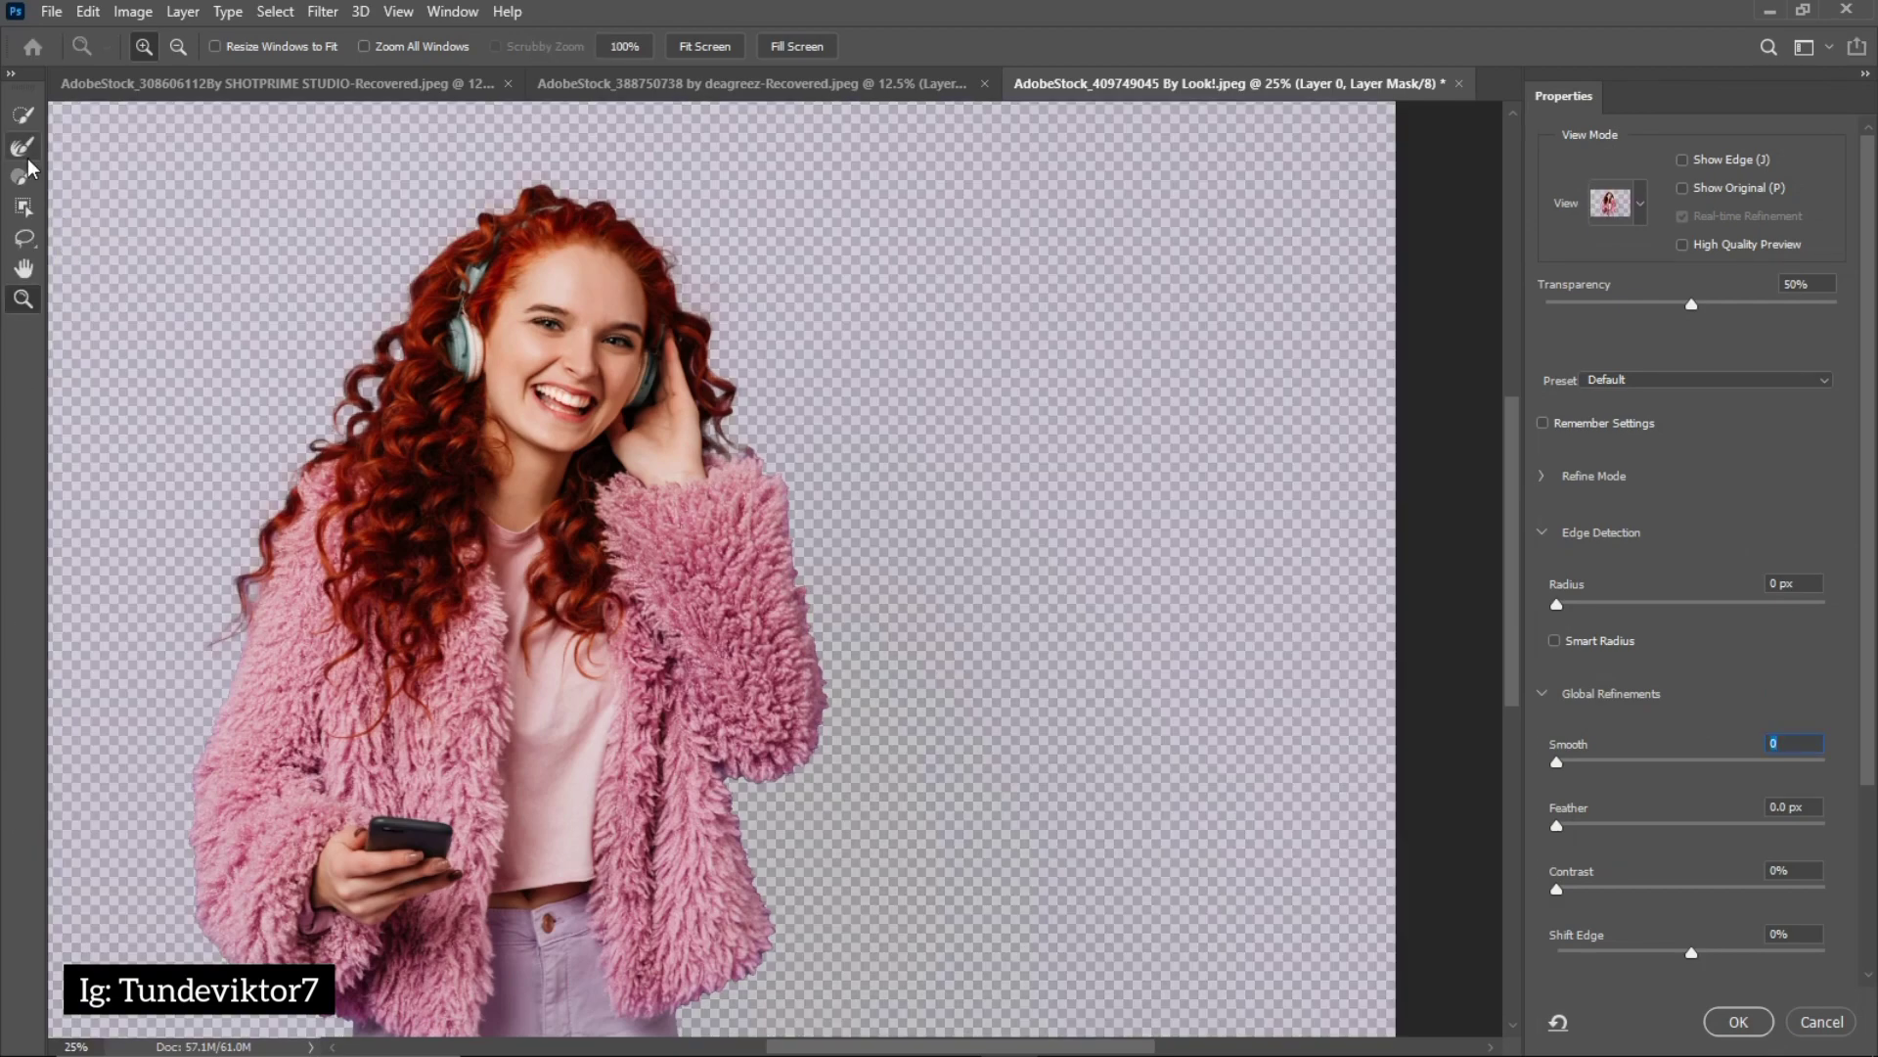
{"action": "left_click", "coordinate": [19, 154]}
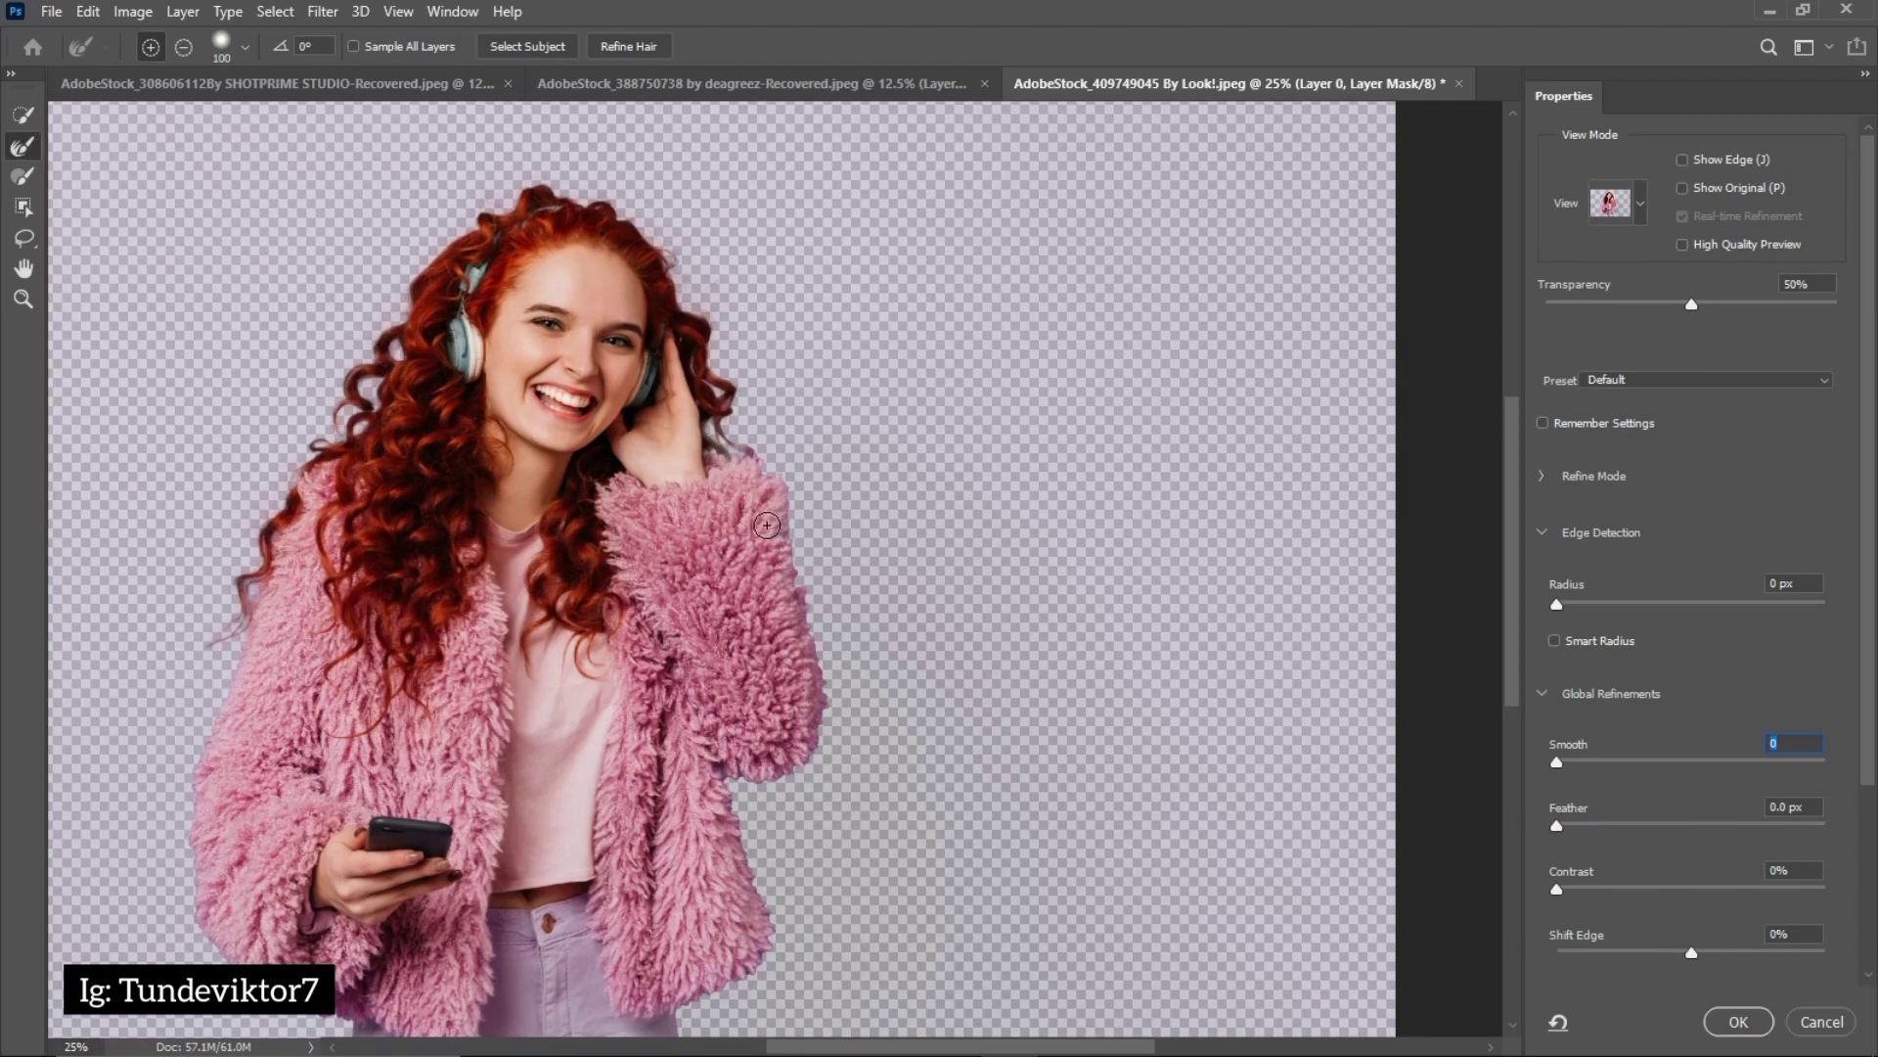
{"action": "key", "text": "bracketleft"}
{"action": "key", "text": "bracketleft"}
{"action": "key", "text": "bracketleft"}
{"action": "key", "text": "bracketleft"}
{"action": "mouse_move", "coordinate": [722, 453]}
{"action": "left_mouse_down"}
{"action": "mouse_move", "coordinate": [792, 517]}
{"action": "mouse_move", "coordinate": [828, 732]}
{"action": "mouse_move", "coordinate": [778, 785]}
{"action": "mouse_move", "coordinate": [725, 779]}
{"action": "mouse_move", "coordinate": [778, 955]}
{"action": "mouse_move", "coordinate": [678, 1022]}
{"action": "mouse_move", "coordinate": [681, 1044]}
{"action": "mouse_move", "coordinate": [676, 1027]}
{"action": "left_mouse_up"}
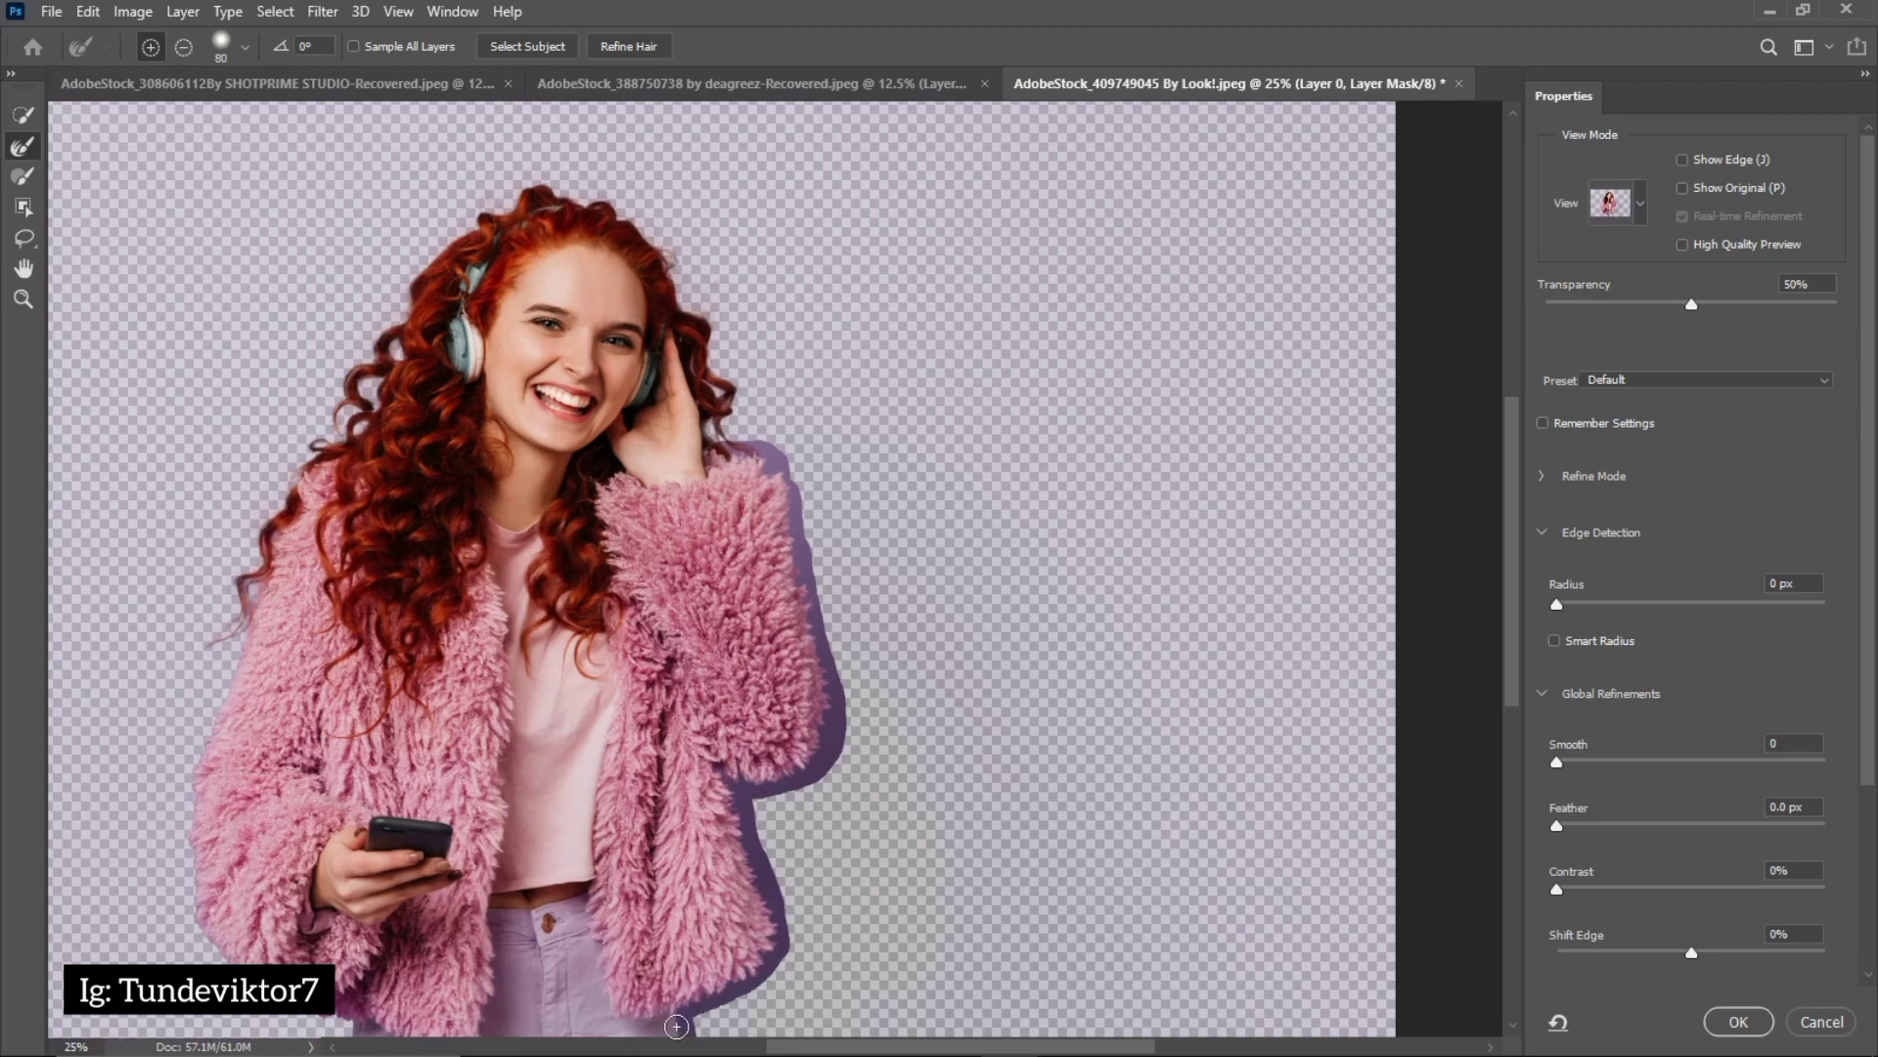
{"action": "left_click_drag", "start_coordinate": [676, 1026], "coordinate": [676, 1026]}
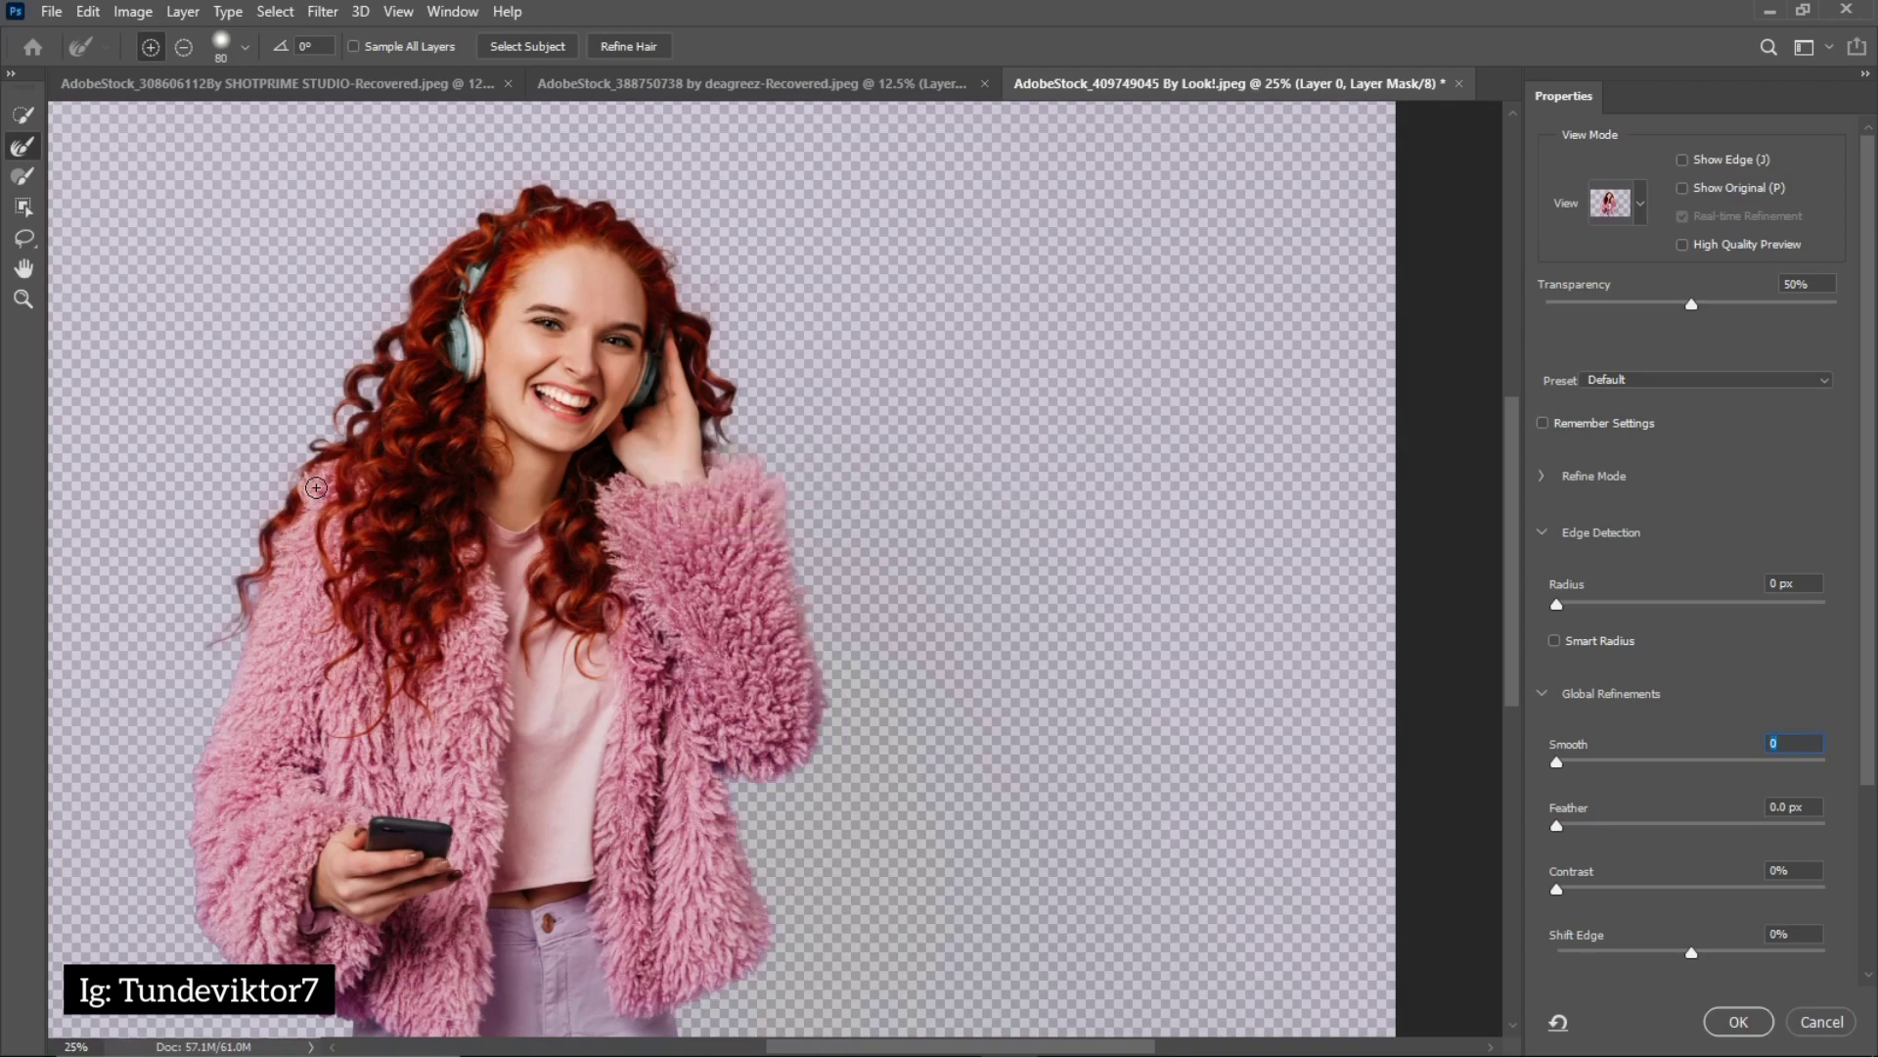
Refine the coat's edge on the phone-holding side and both outer edges of the trousers, and apply the refinement to the mask
{"action": "mouse_move", "coordinate": [259, 597]}
{"action": "left_mouse_down"}
{"action": "mouse_move", "coordinate": [207, 728]}
{"action": "mouse_move", "coordinate": [189, 903]}
{"action": "mouse_move", "coordinate": [233, 965]}
{"action": "mouse_move", "coordinate": [347, 1036]}
{"action": "left_mouse_up"}
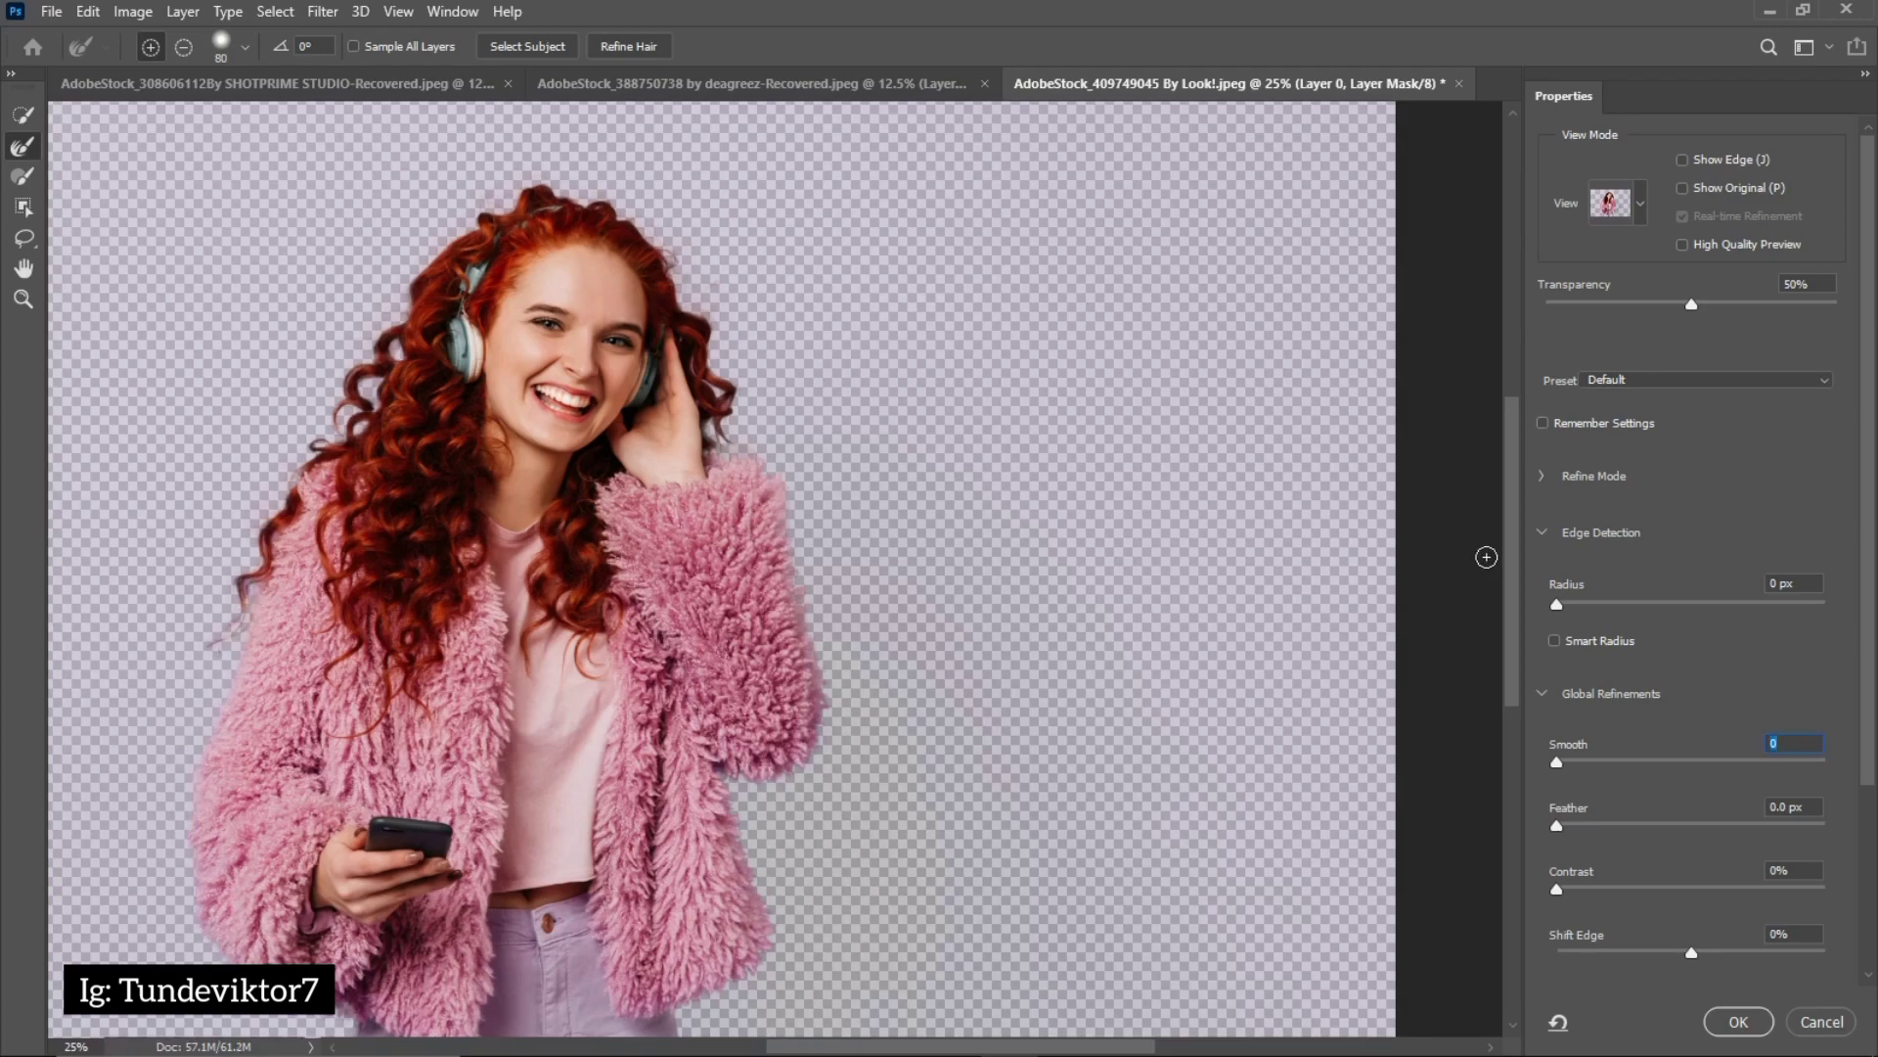
{"action": "left_click_drag", "start_coordinate": [1507, 604], "coordinate": [1508, 751]}
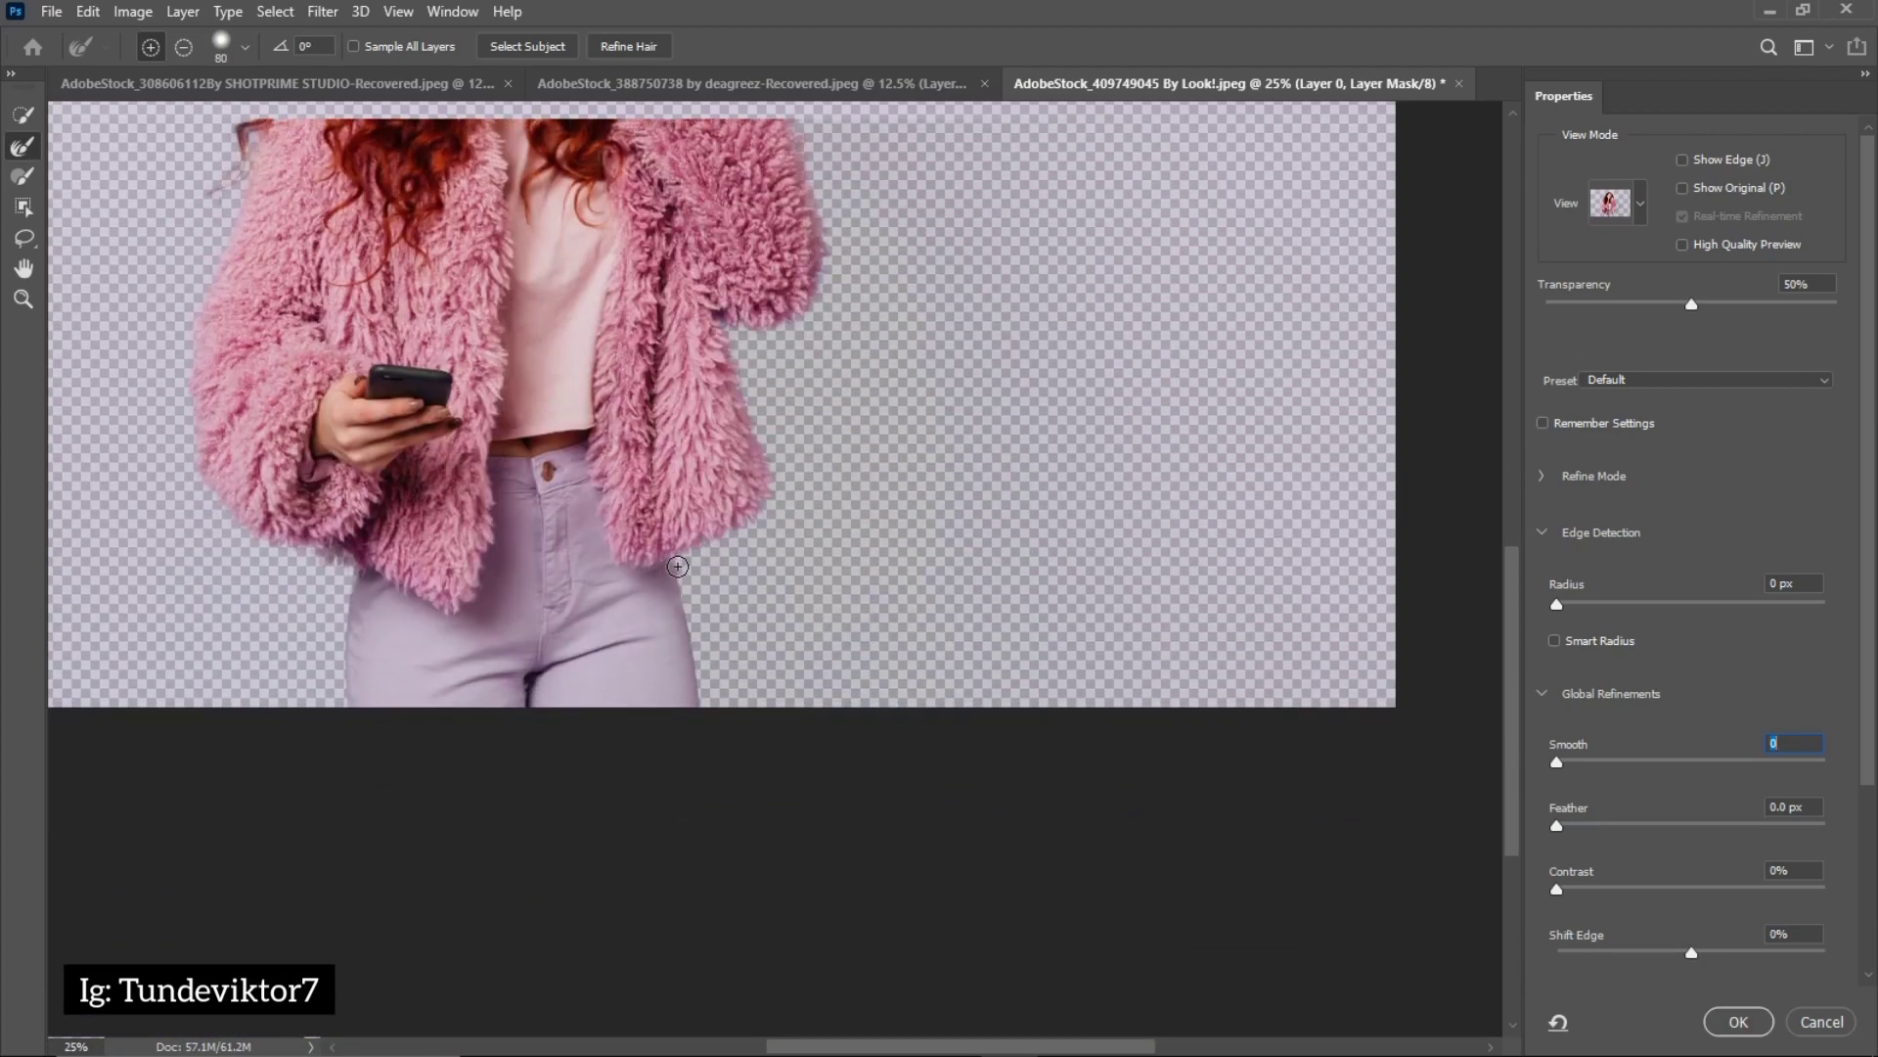
{"action": "left_click_drag", "start_coordinate": [677, 566], "coordinate": [703, 724]}
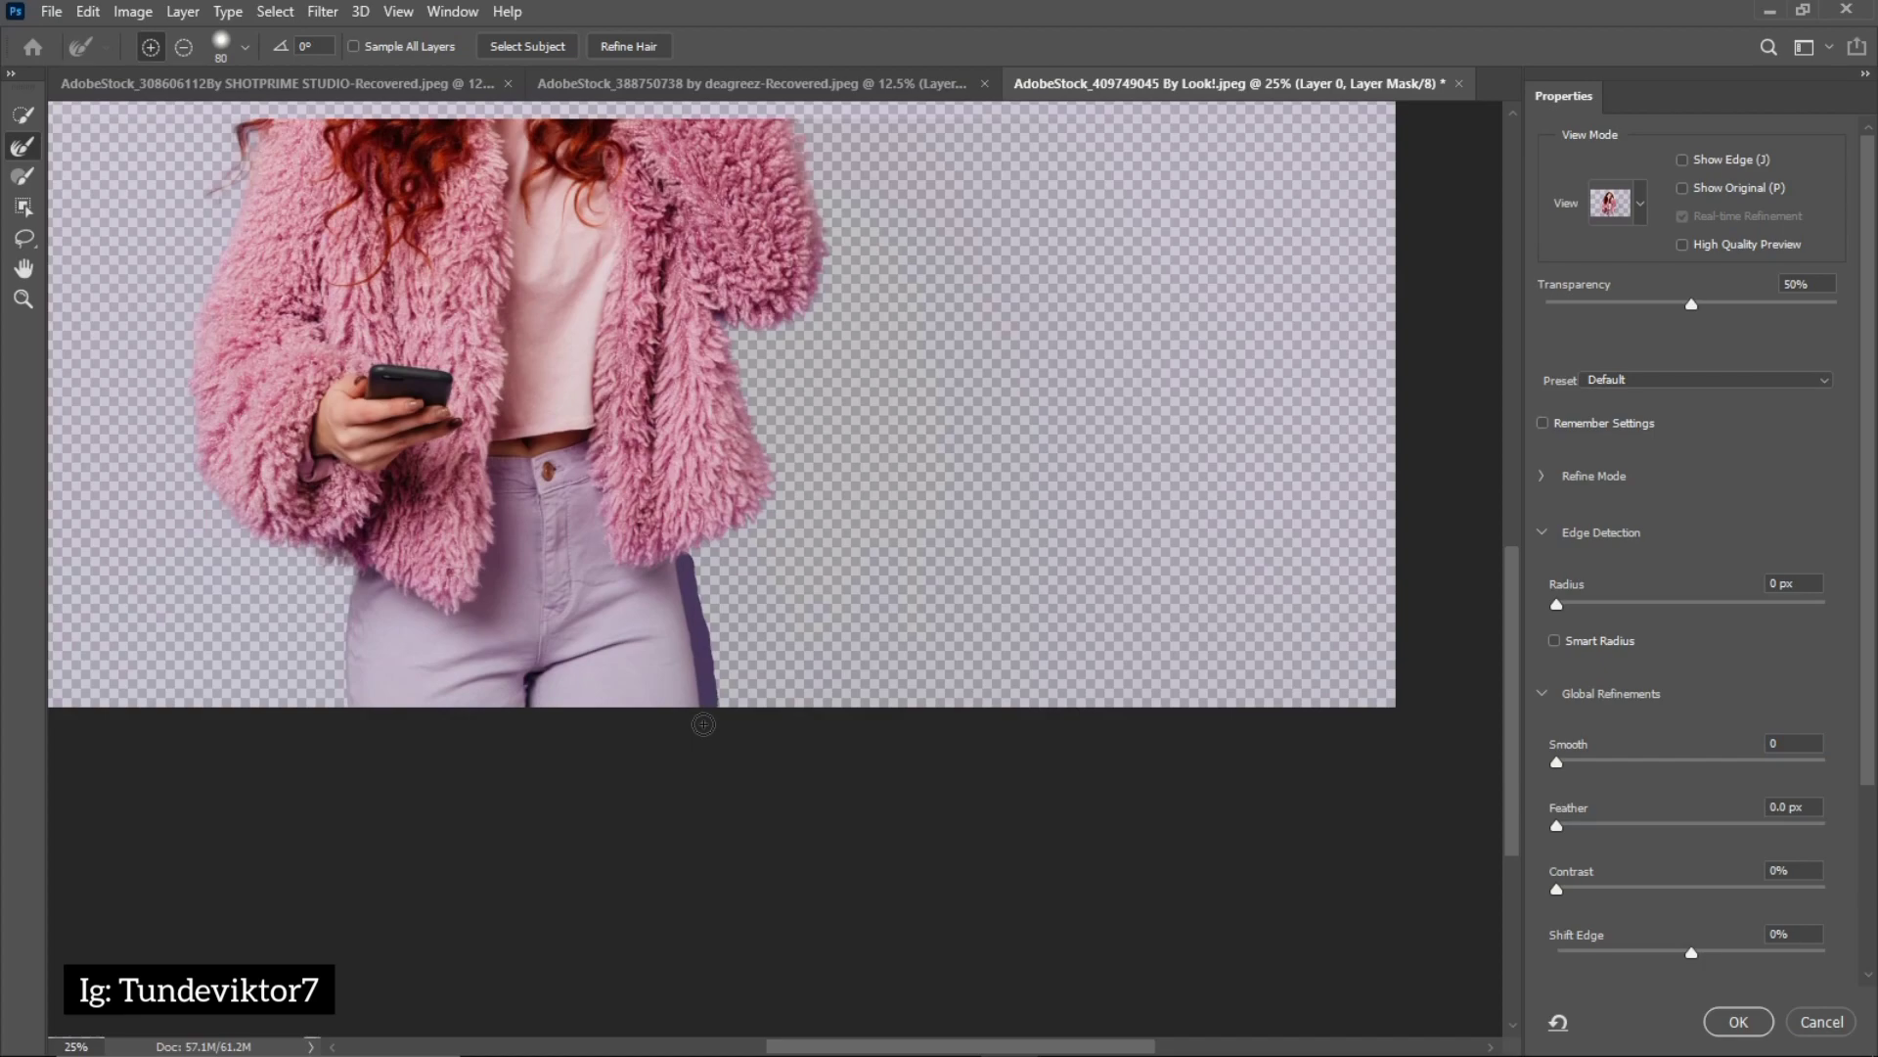
{"action": "left_click_drag", "start_coordinate": [344, 569], "coordinate": [346, 732]}
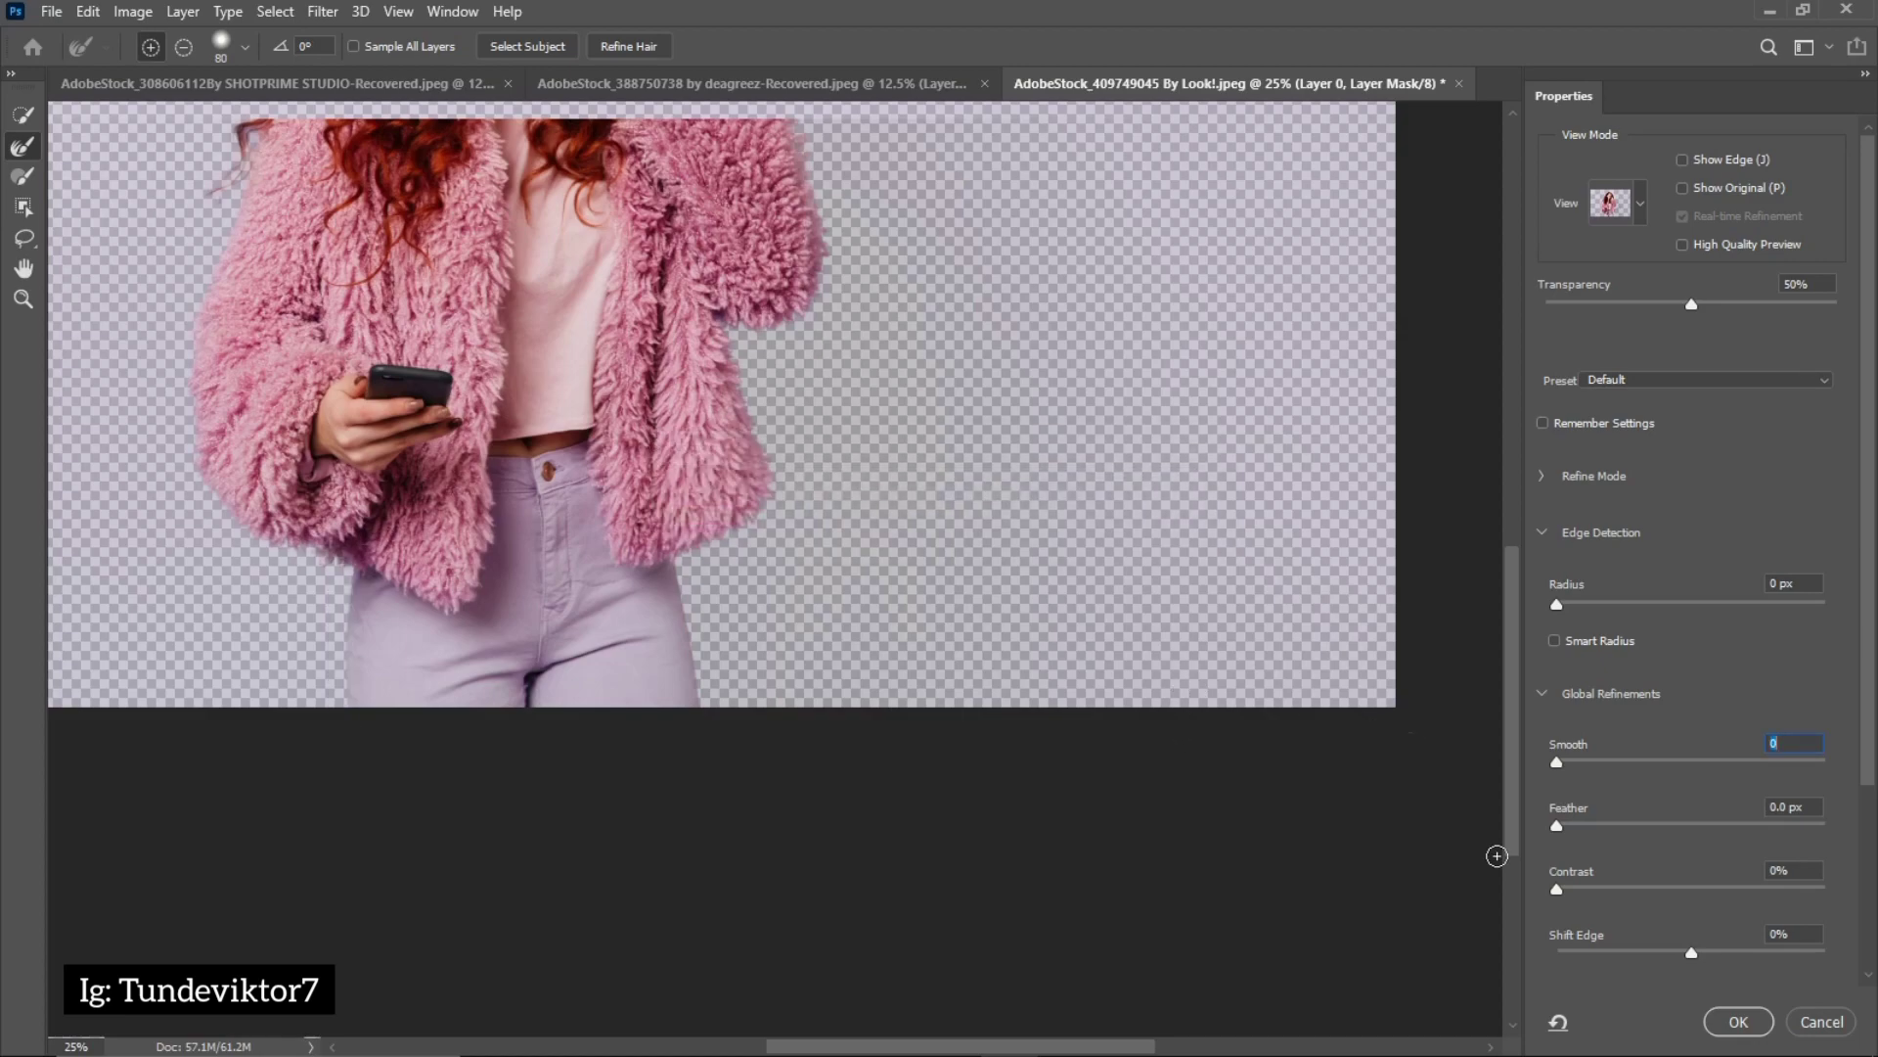
{"action": "left_click", "coordinate": [1738, 1021]}
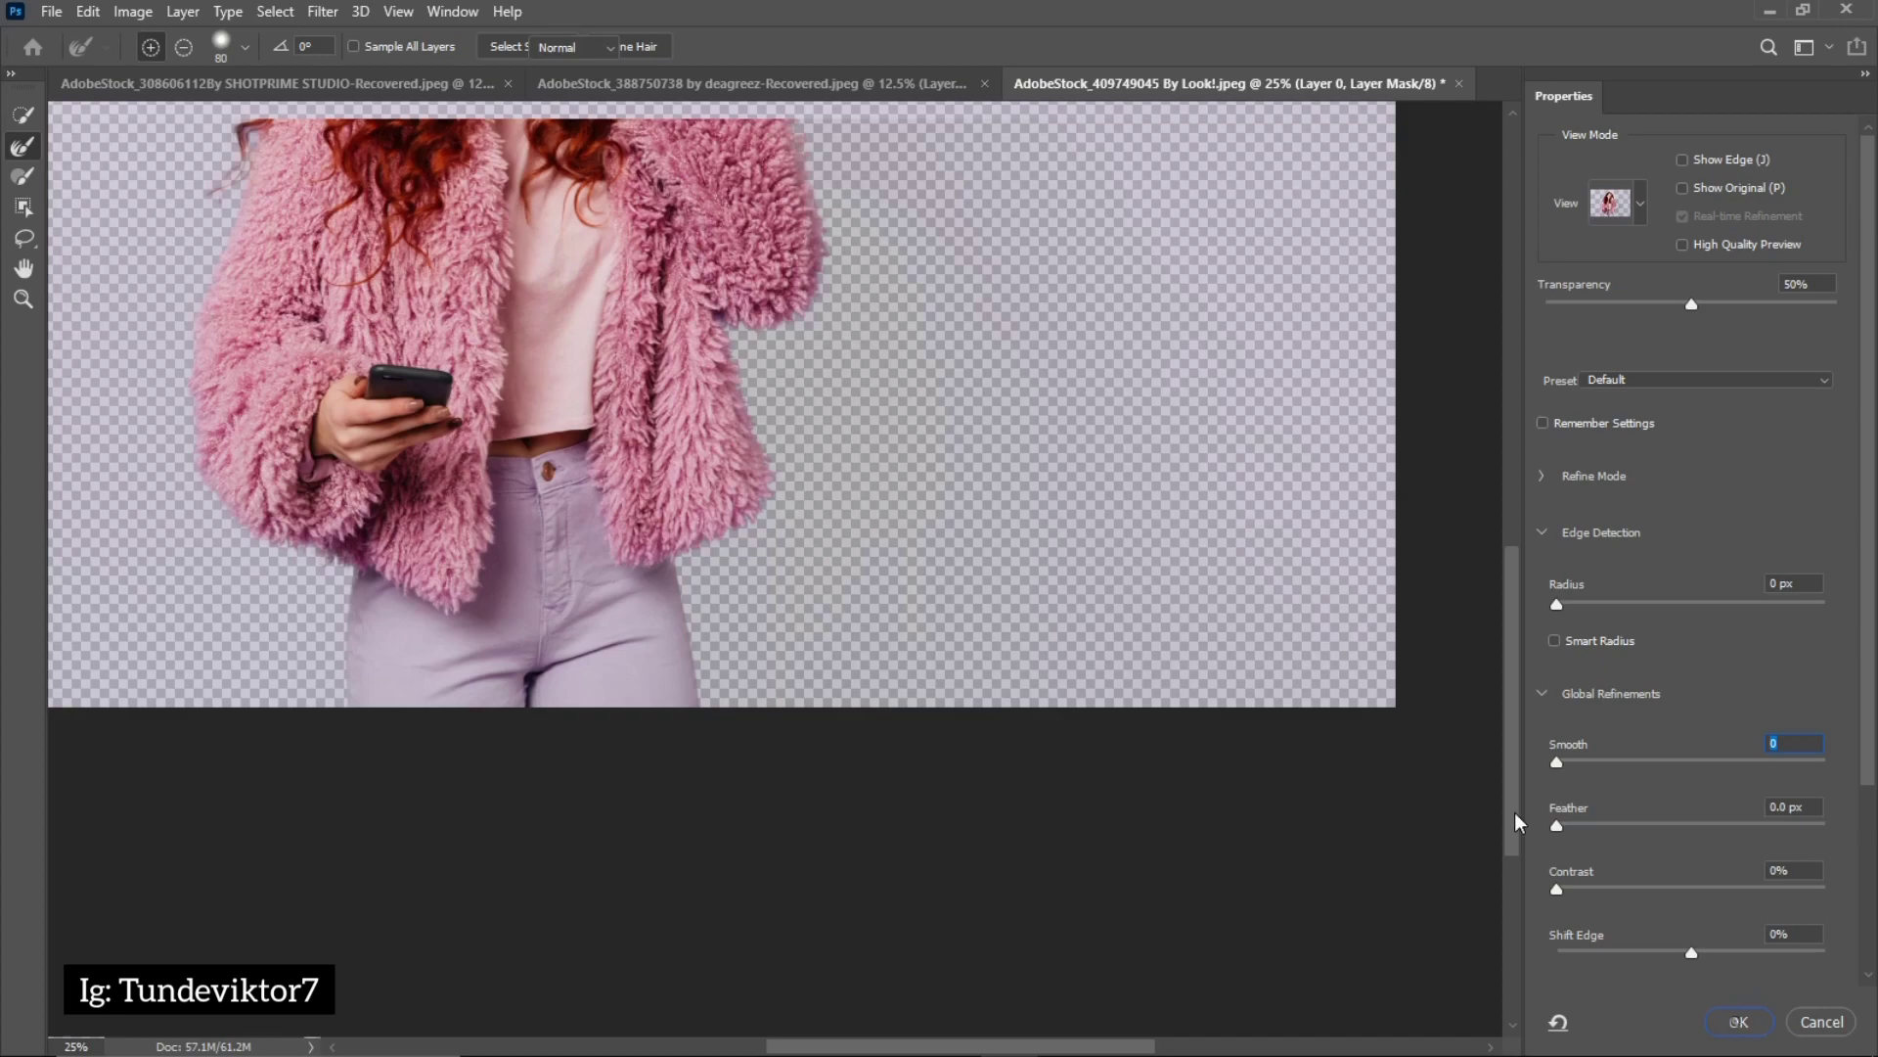
Compare the sleeve and lower coat edges before and after the brush refinement using the history states, ending on the latest one
{"action": "left_click_drag", "start_coordinate": [731, 330], "coordinate": [975, 636]}
{"action": "left_click", "coordinate": [1067, 478]}
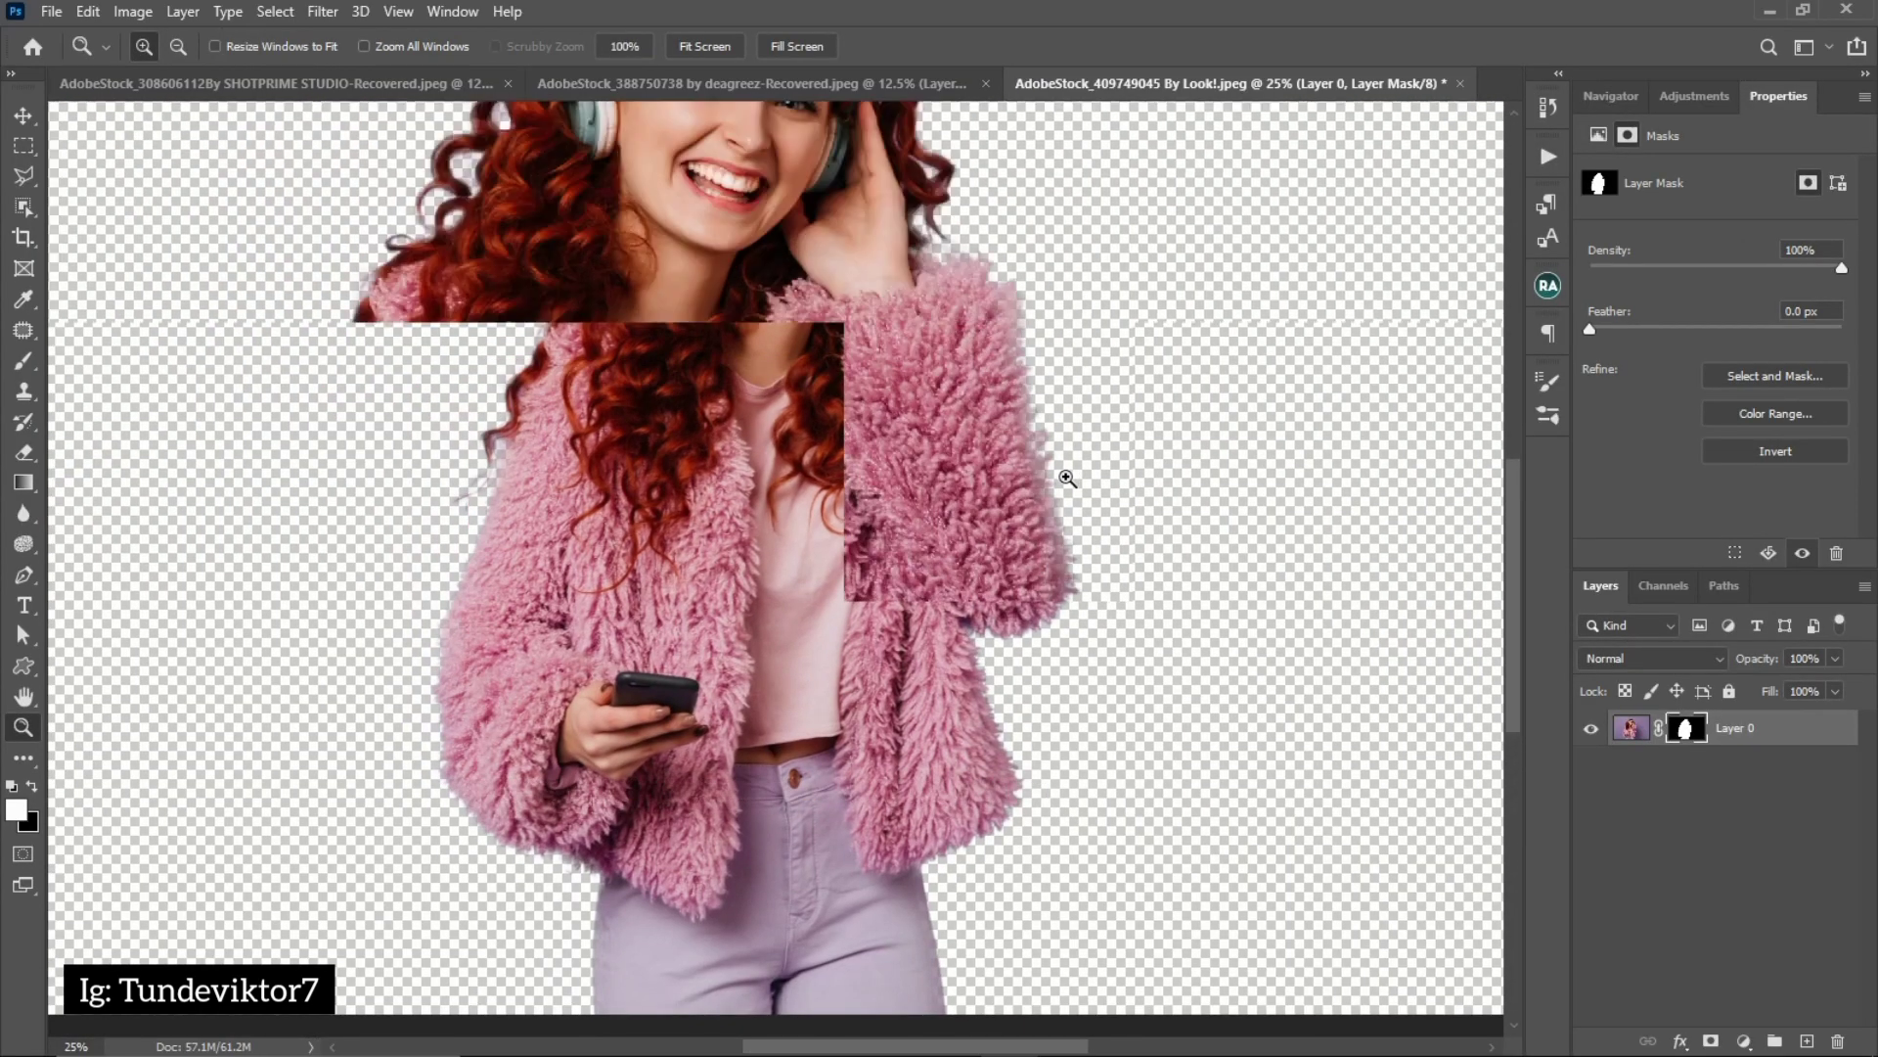
{"action": "left_click", "coordinate": [1065, 483]}
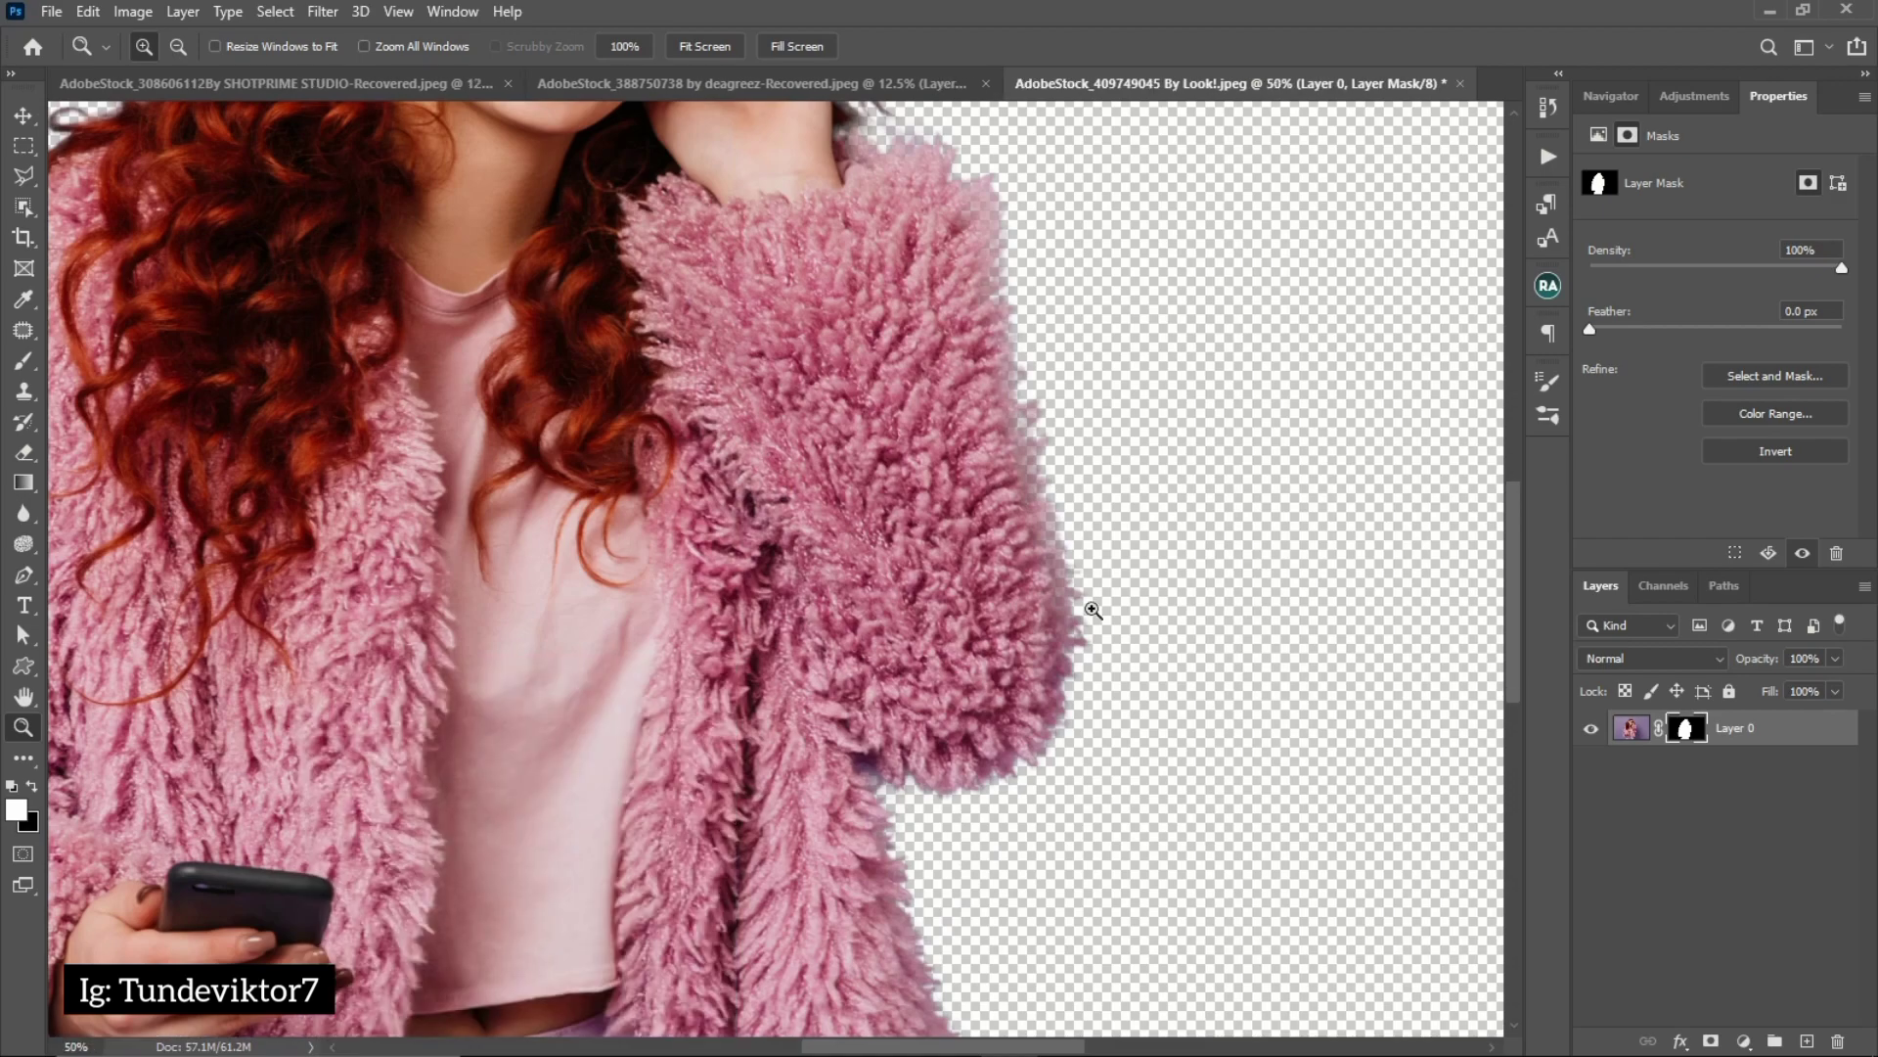
{"action": "left_click", "coordinate": [1548, 105]}
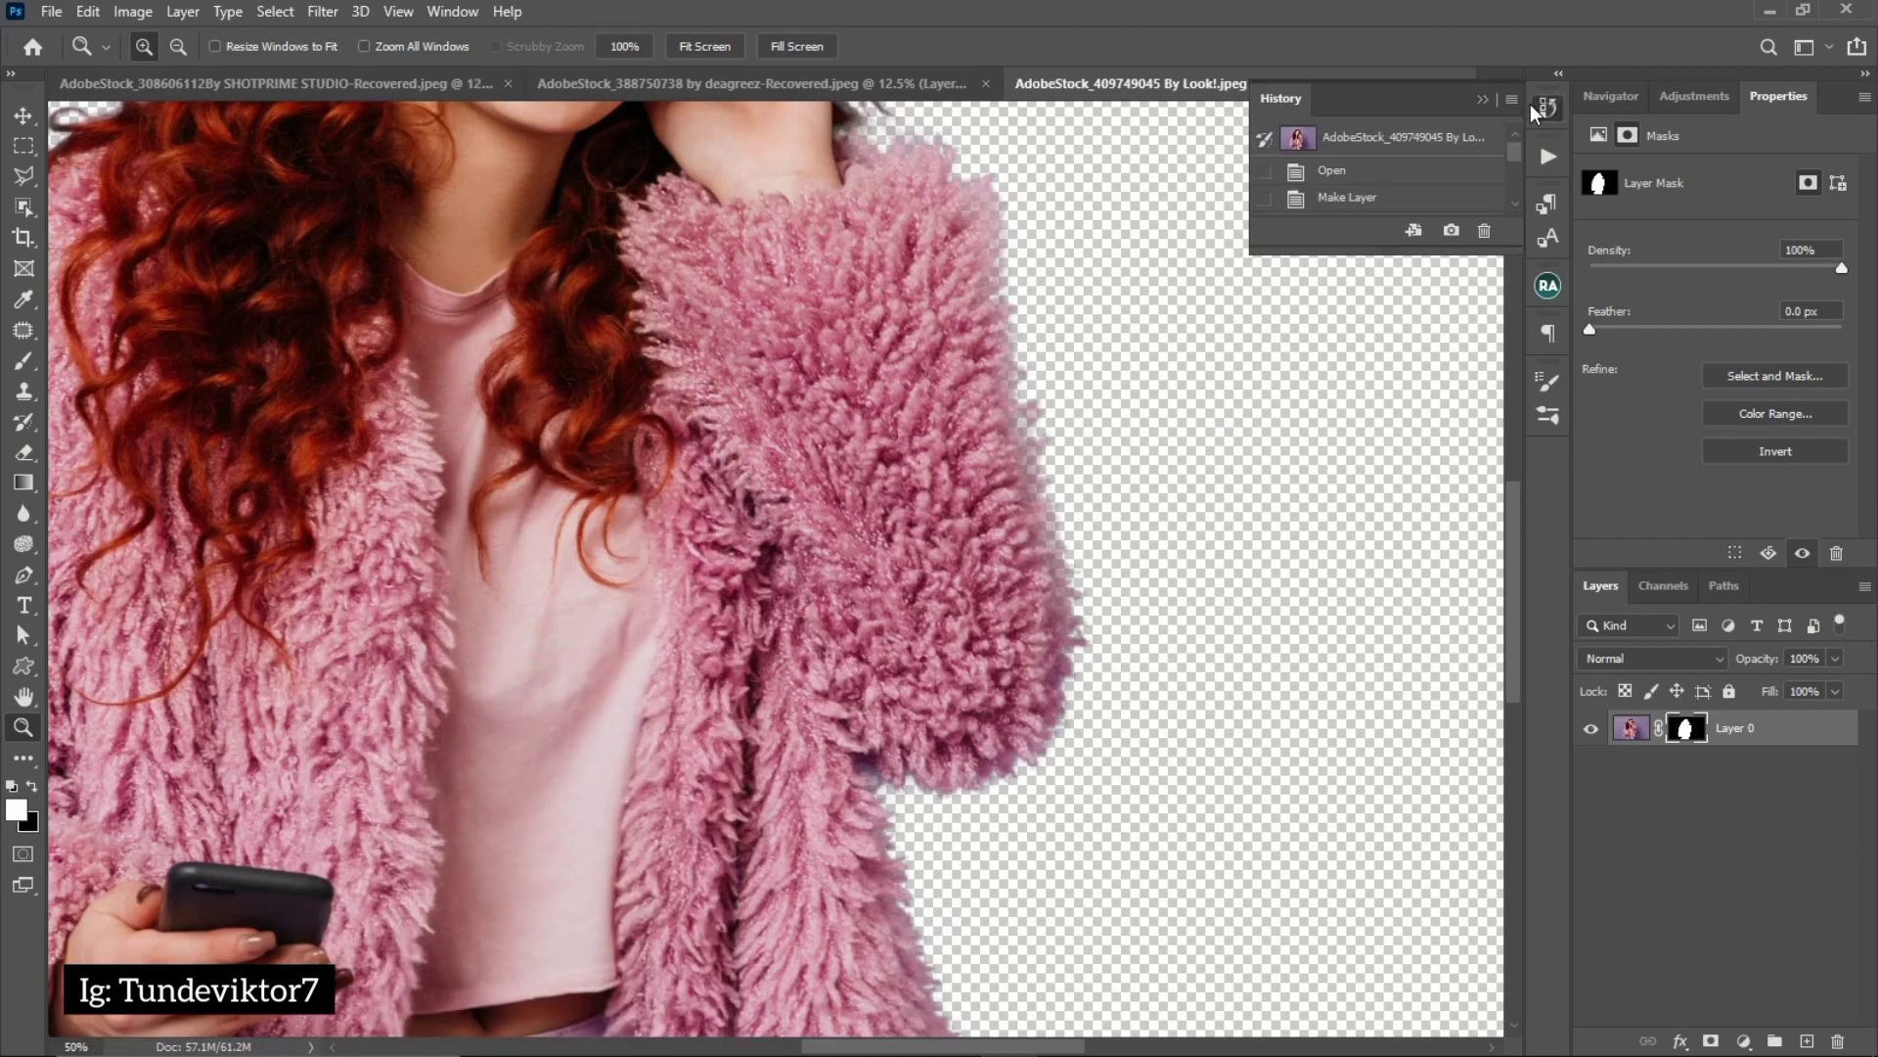
{"action": "left_click_drag", "start_coordinate": [1512, 157], "coordinate": [1516, 196]}
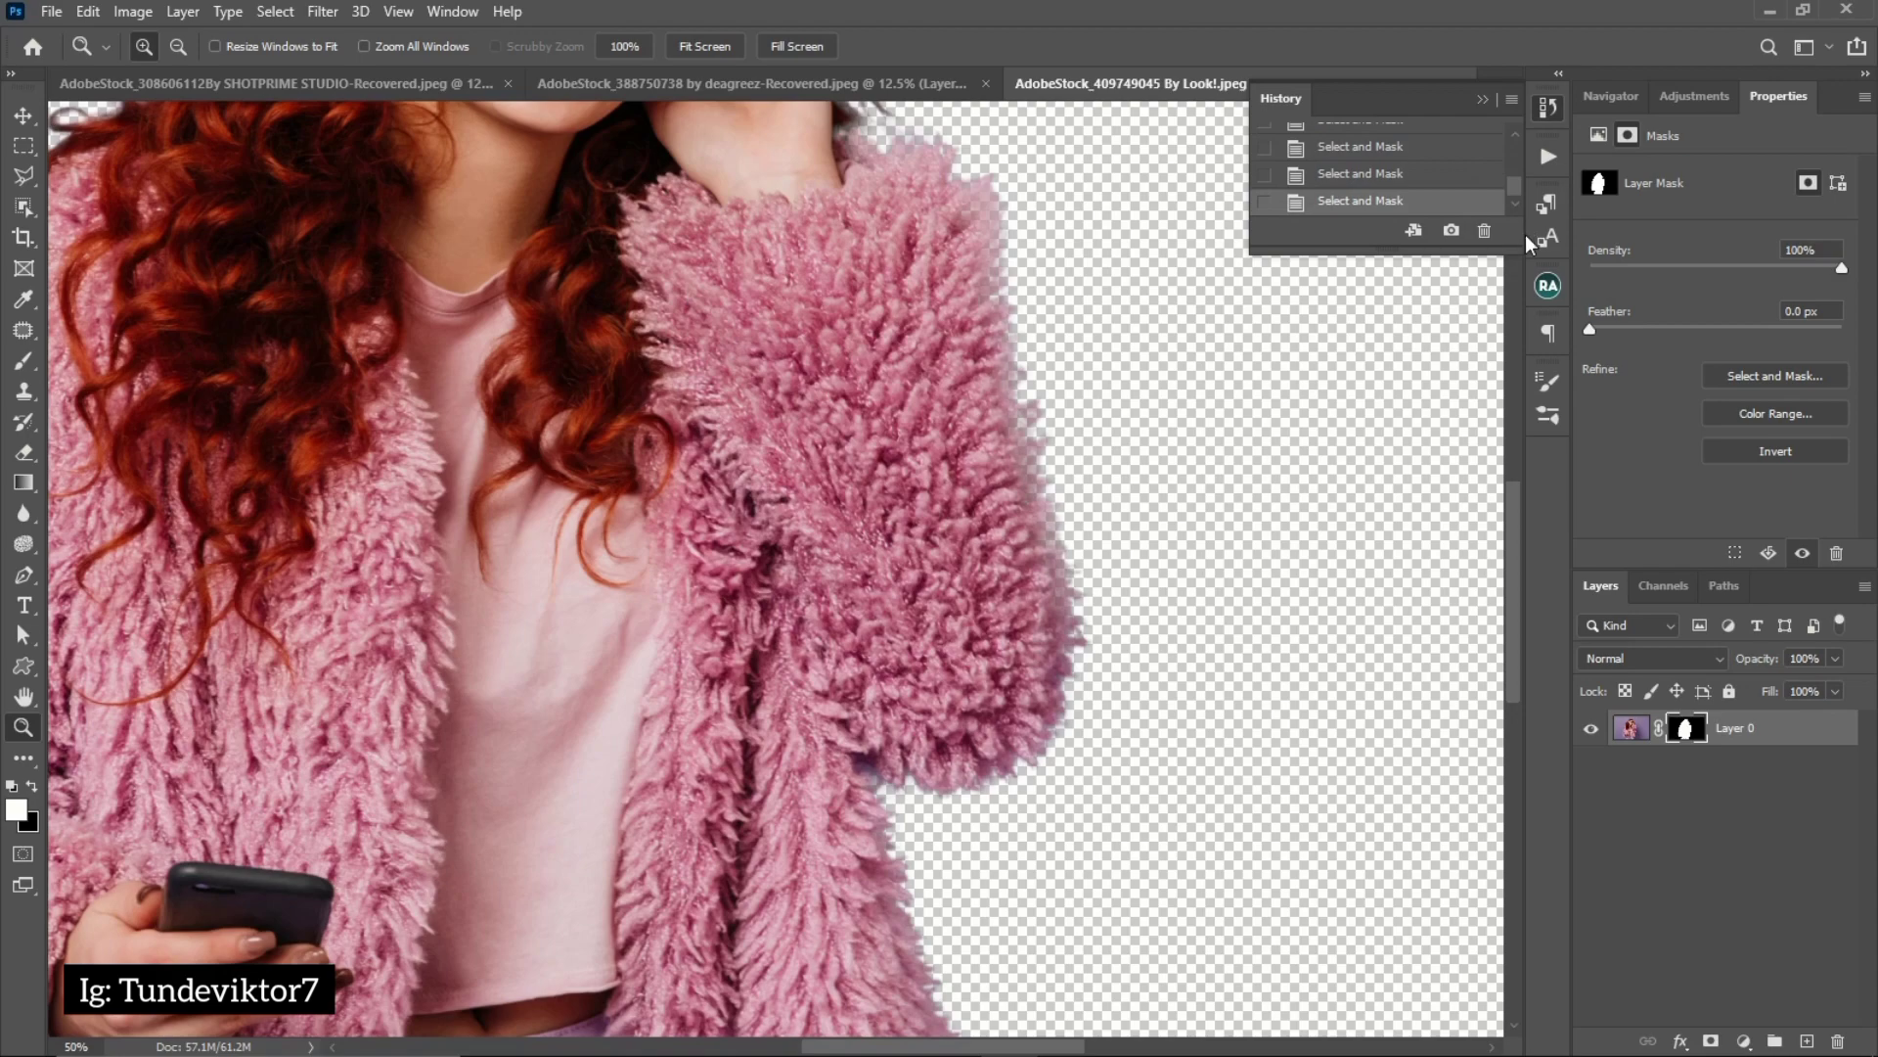
{"action": "left_click", "coordinate": [1381, 176]}
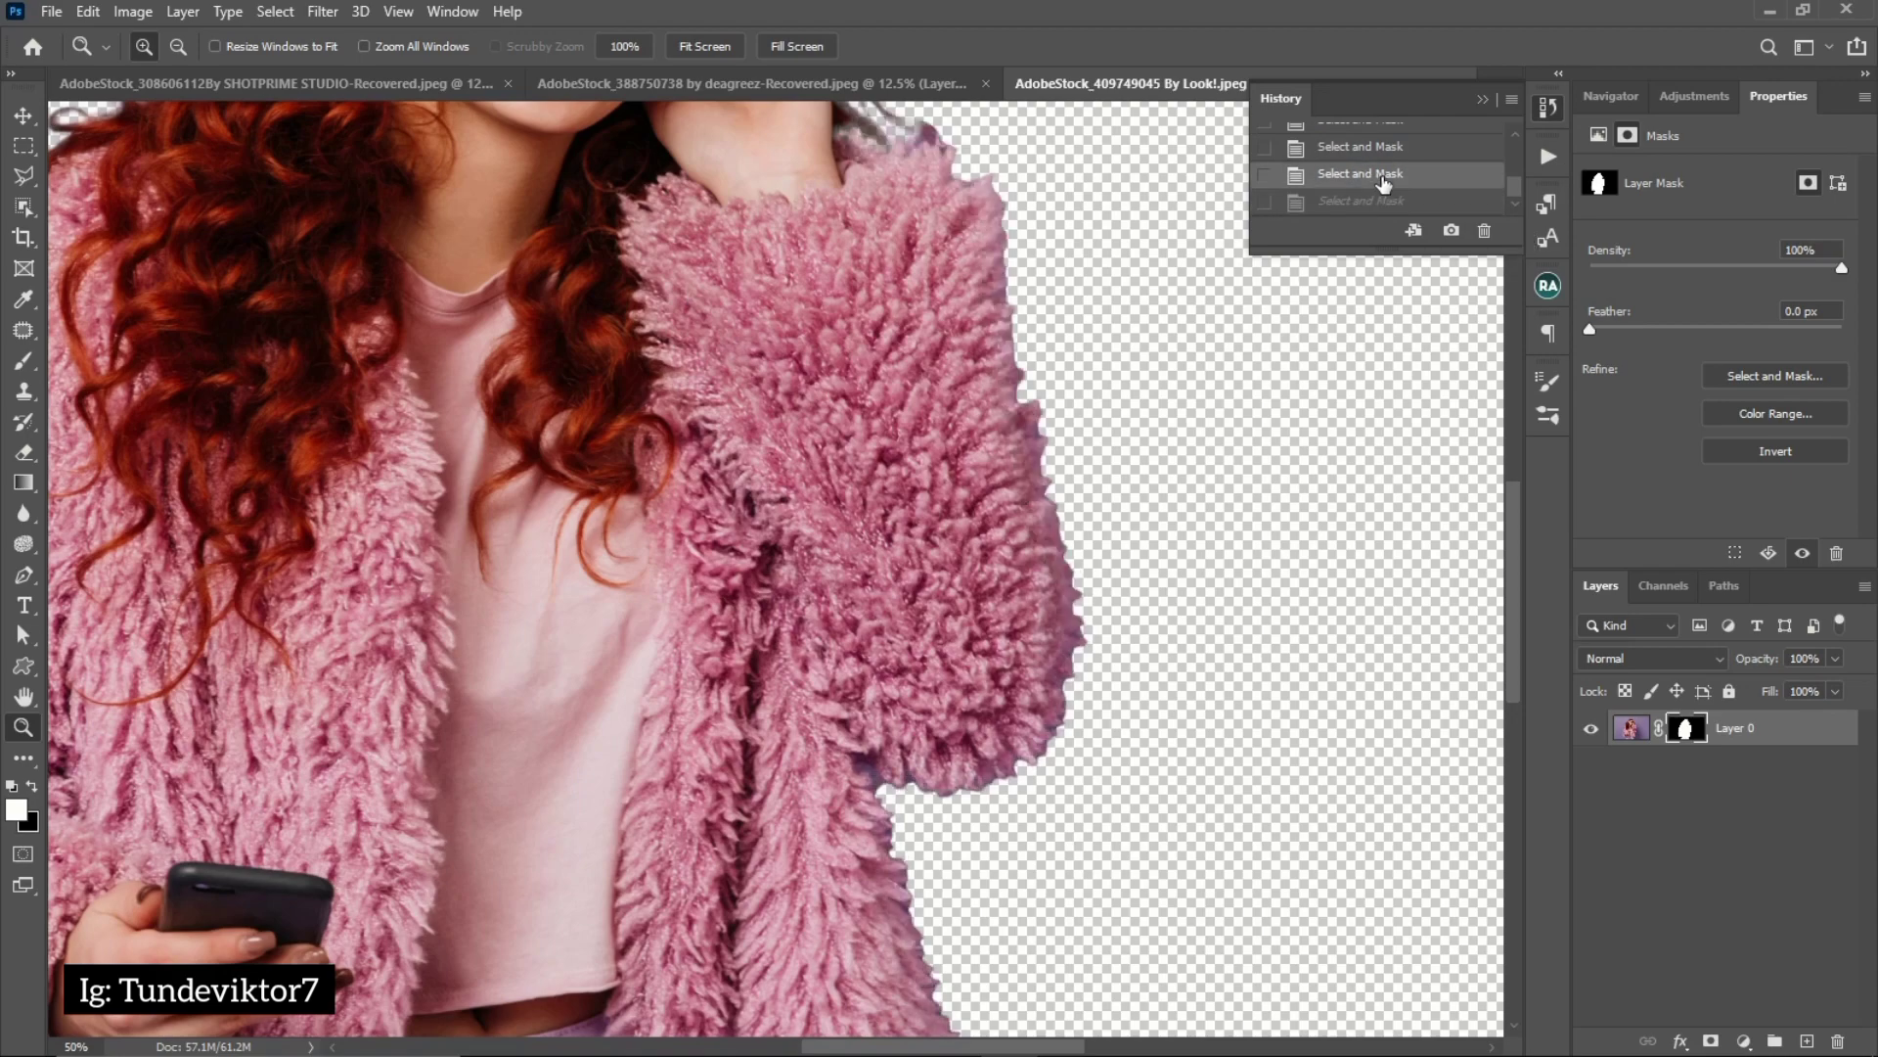
{"action": "left_click", "coordinate": [1382, 201]}
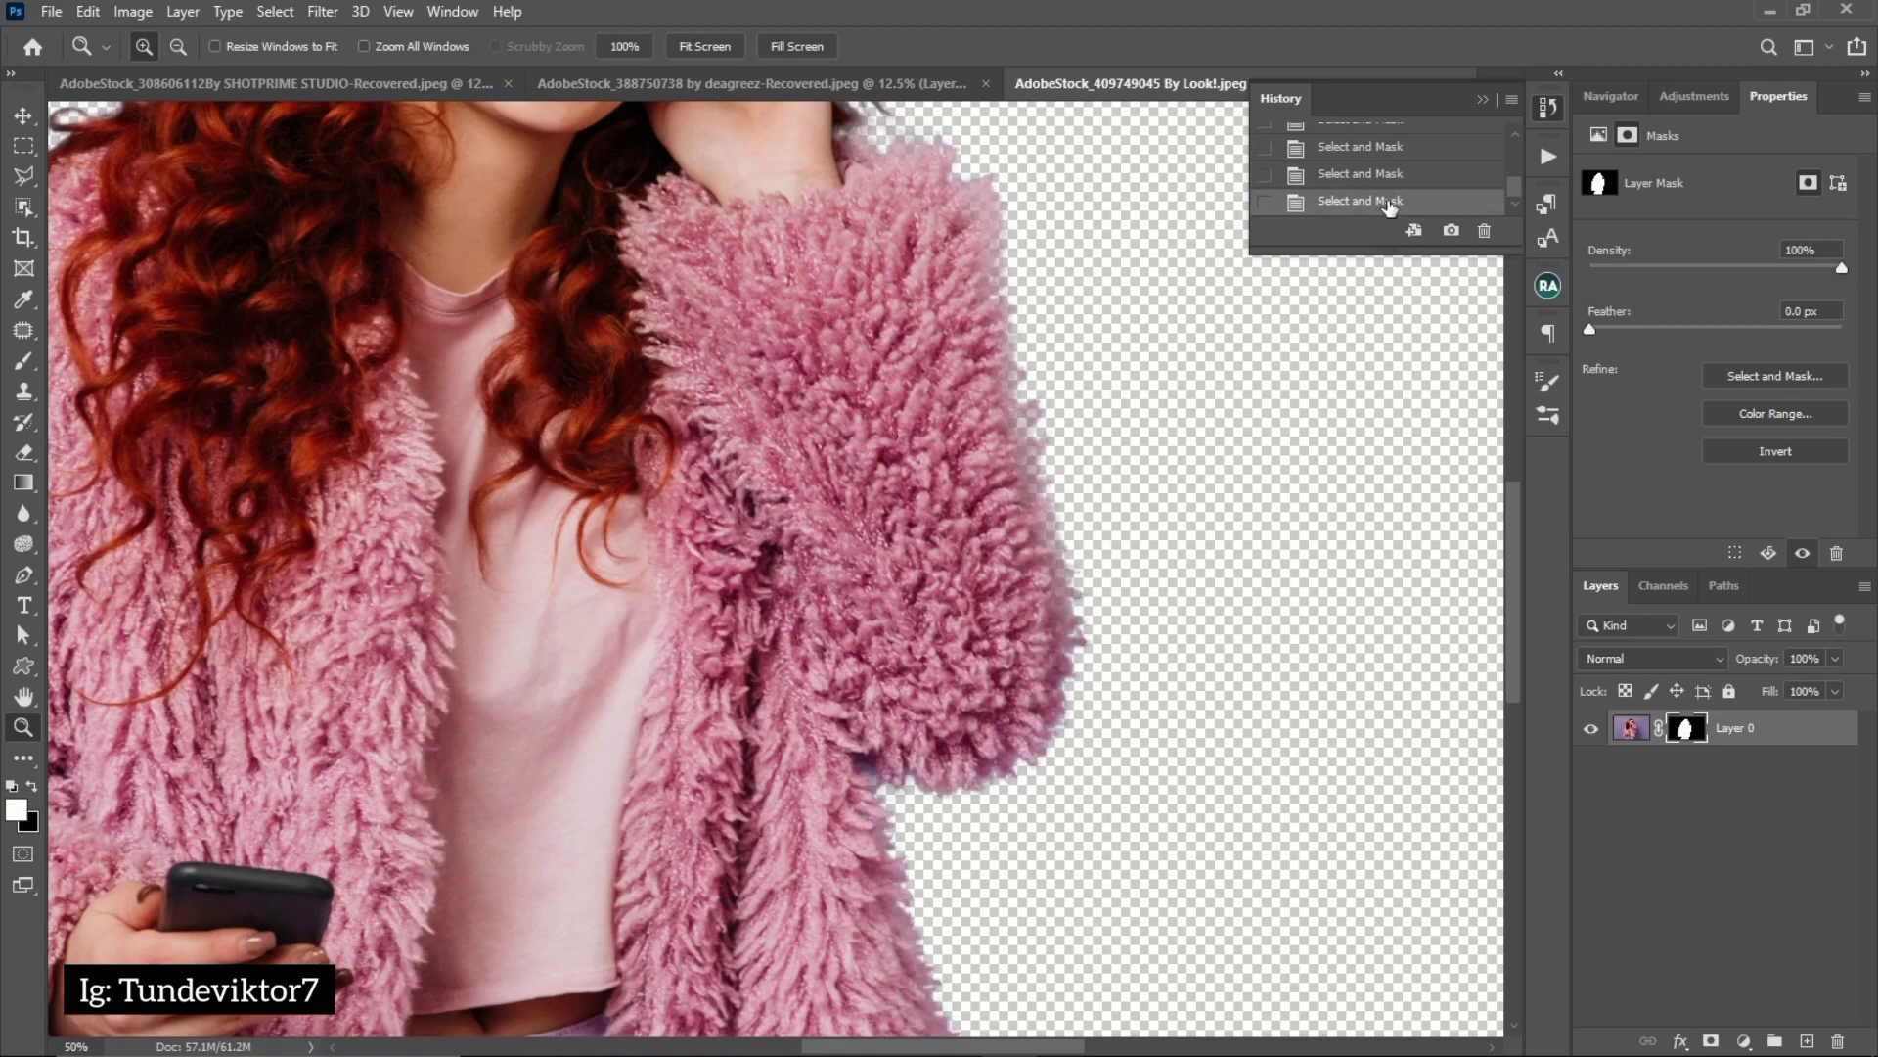
{"action": "left_click_drag", "start_coordinate": [1028, 721], "coordinate": [917, 300]}
{"action": "left_click_drag", "start_coordinate": [848, 625], "coordinate": [1001, 596]}
{"action": "left_click", "coordinate": [1389, 176]}
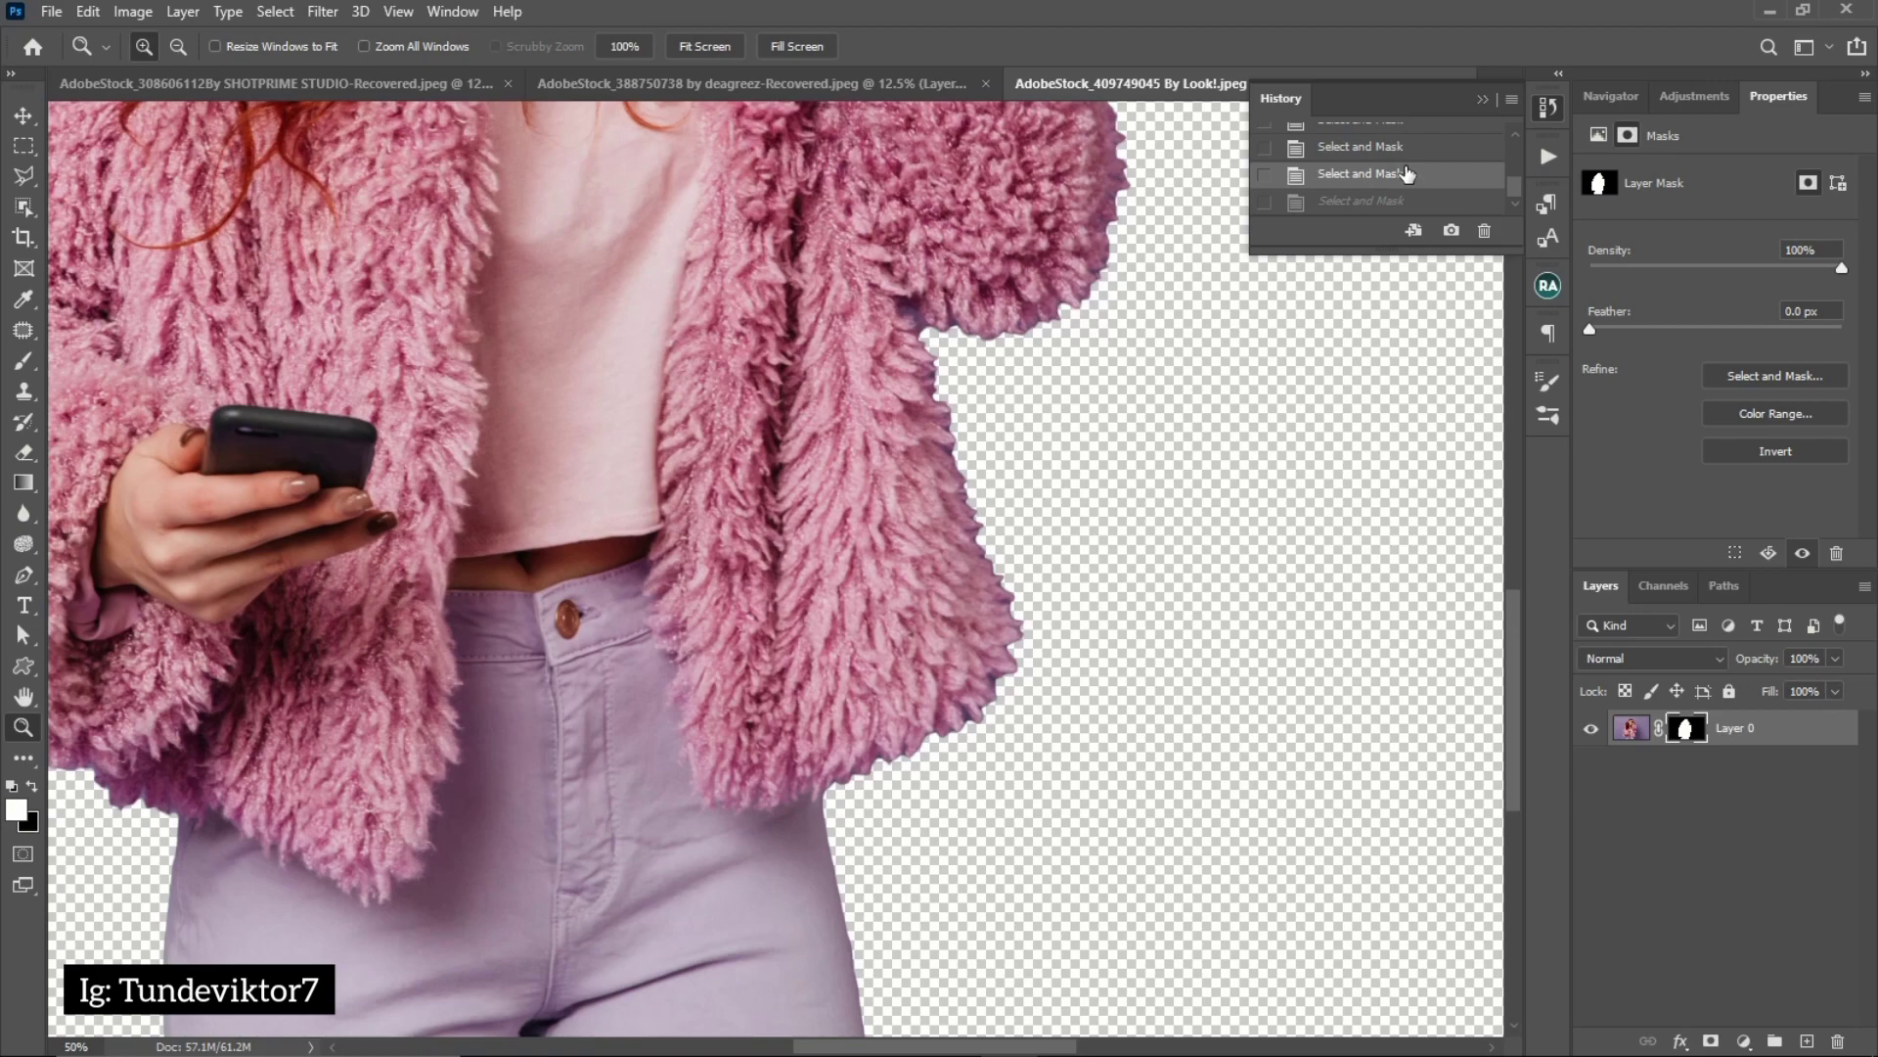
{"action": "left_click", "coordinate": [1381, 203]}
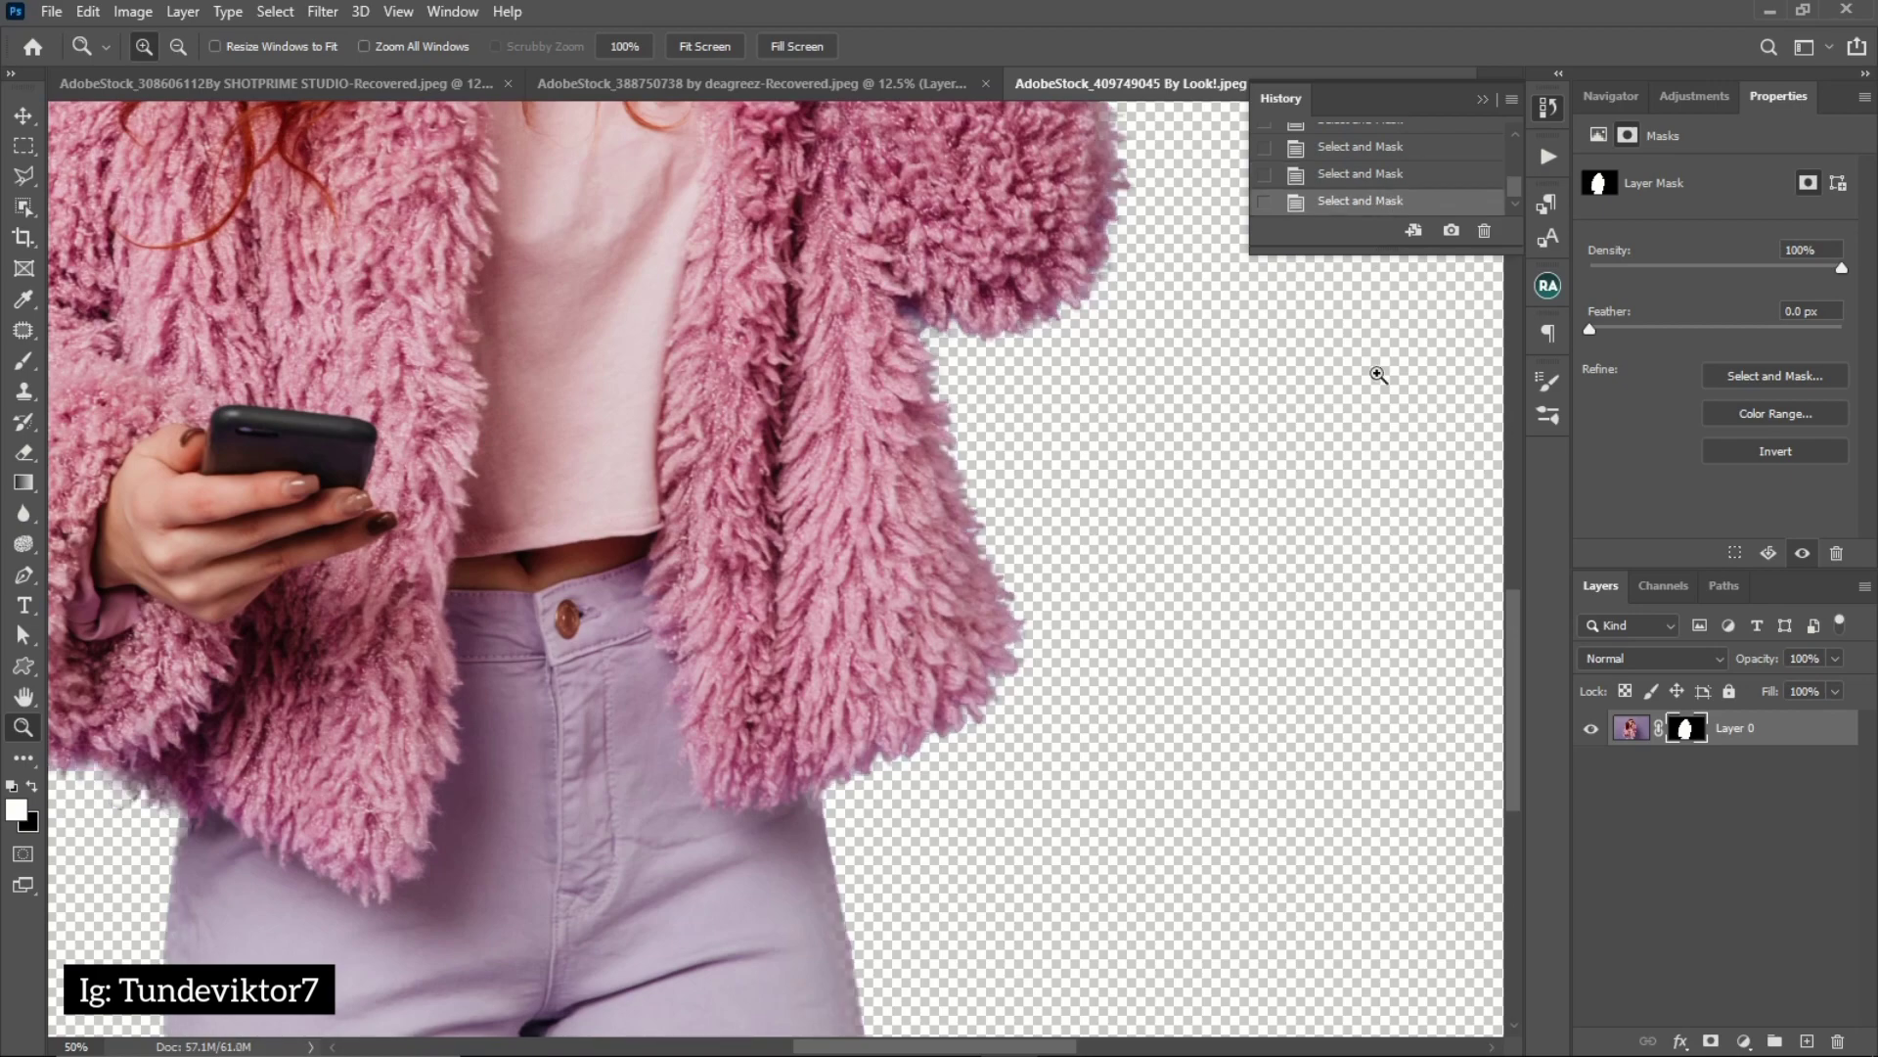
{"action": "left_click", "coordinate": [1481, 99]}
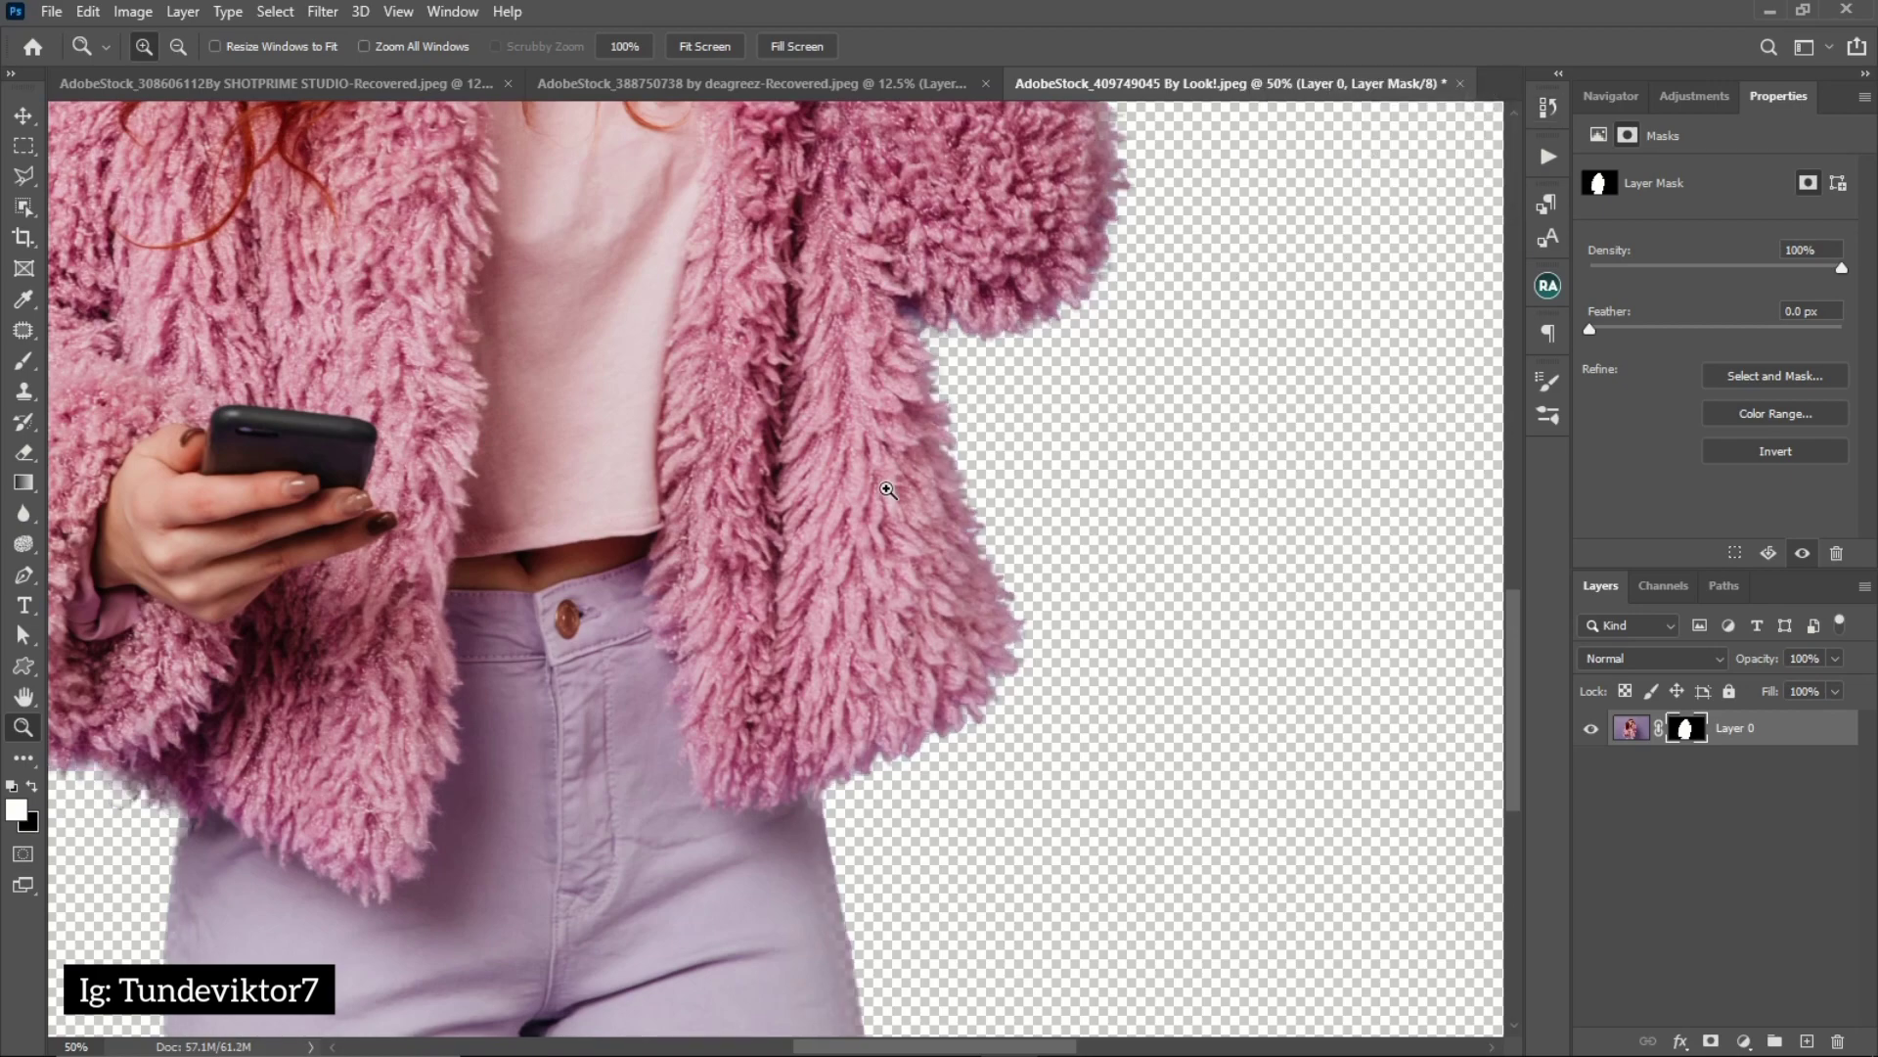
Disable and re-enable the layer mask to compare the curly hair's edges with the original photo
{"action": "left_click", "coordinate": [679, 519], "text": "alt"}
{"action": "left_click", "coordinate": [587, 656], "text": "alt"}
{"action": "left_click", "coordinate": [658, 551], "text": "alt"}
{"action": "left_click", "coordinate": [797, 309]}
{"action": "left_click", "coordinate": [798, 309]}
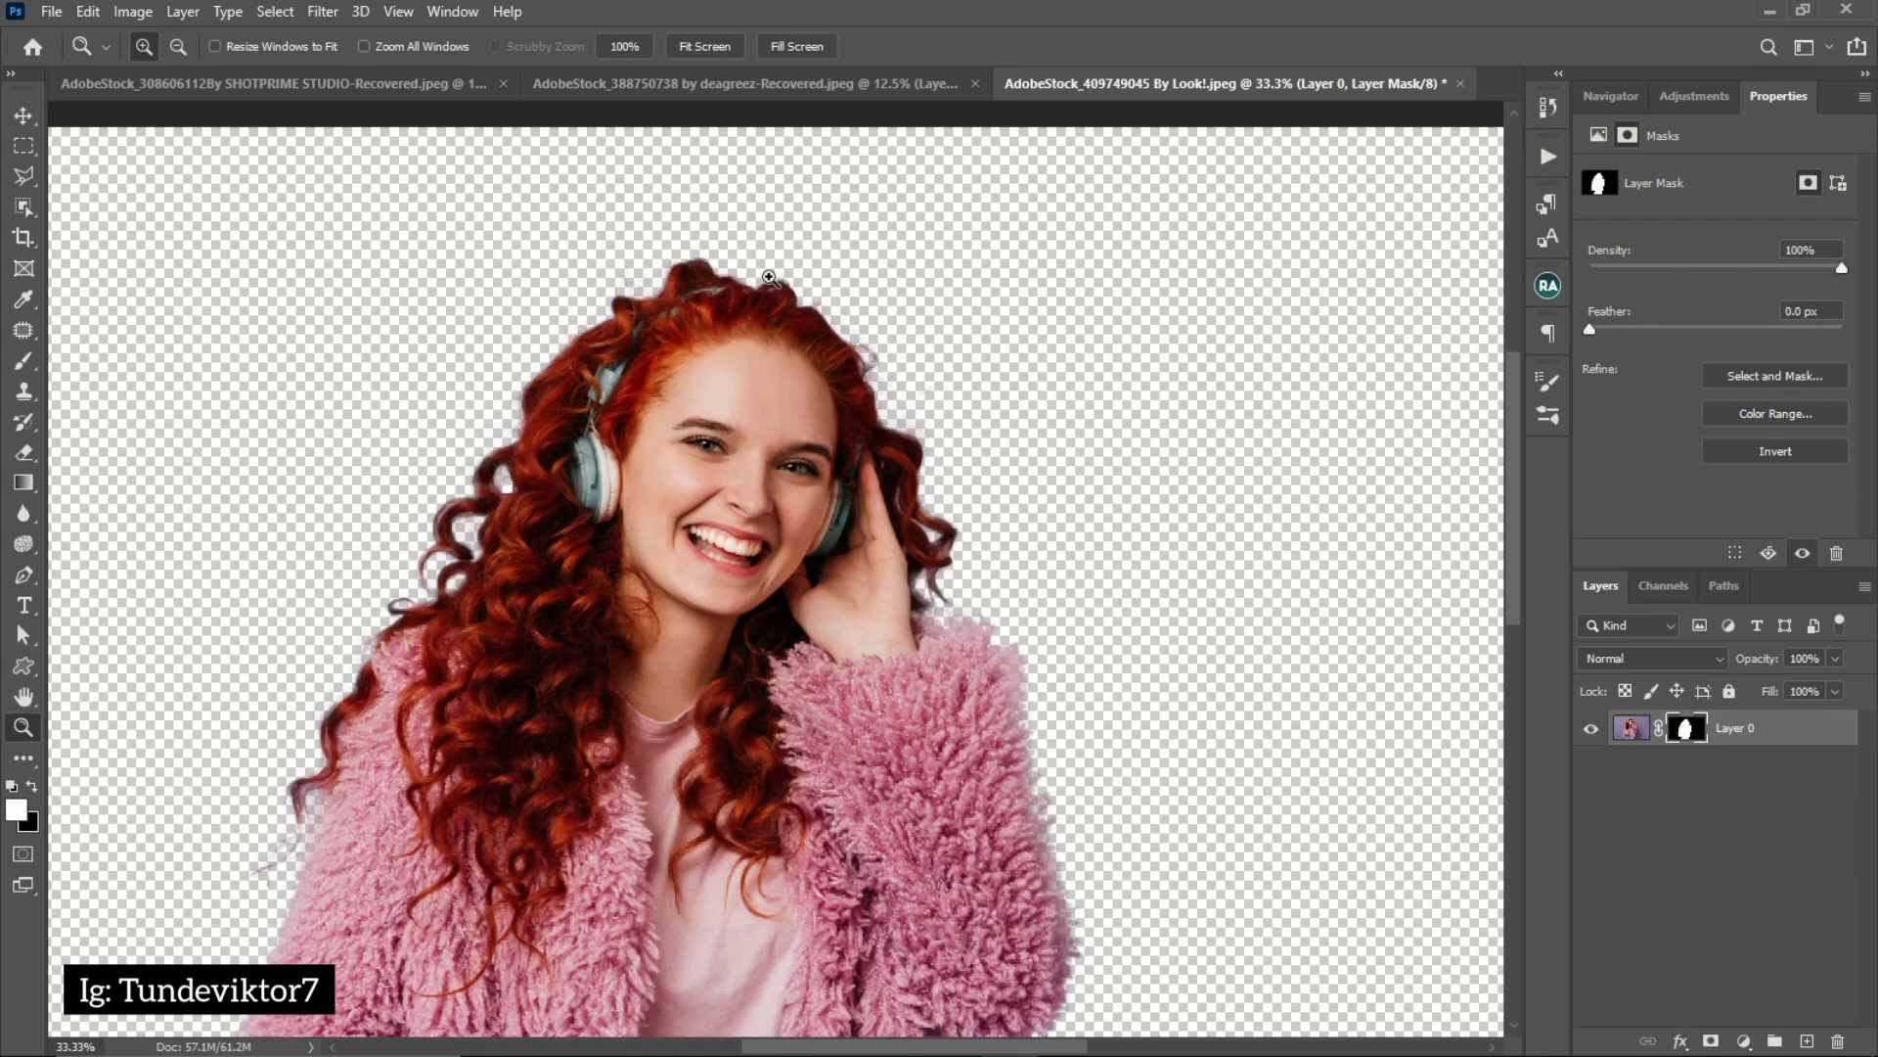
{"action": "left_click", "coordinate": [1684, 729], "text": "shift"}
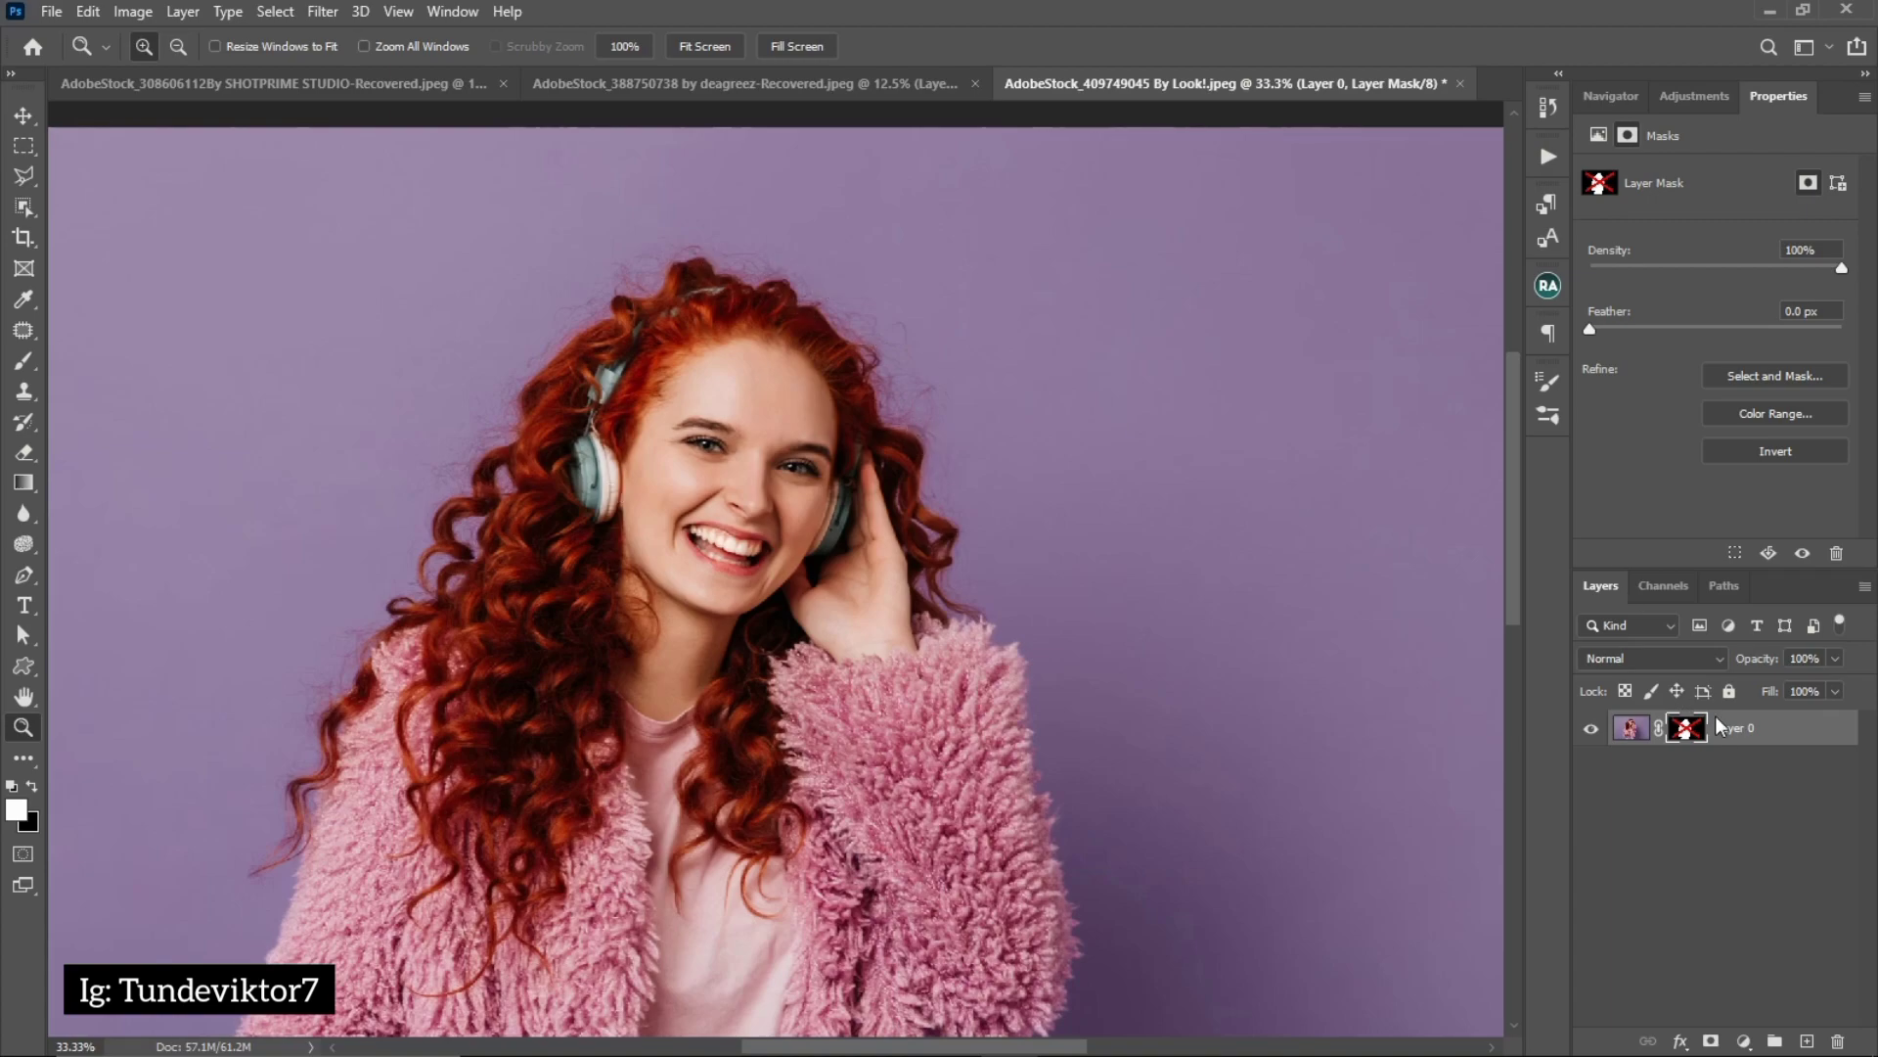
{"action": "left_click", "coordinate": [1687, 729], "text": "shift"}
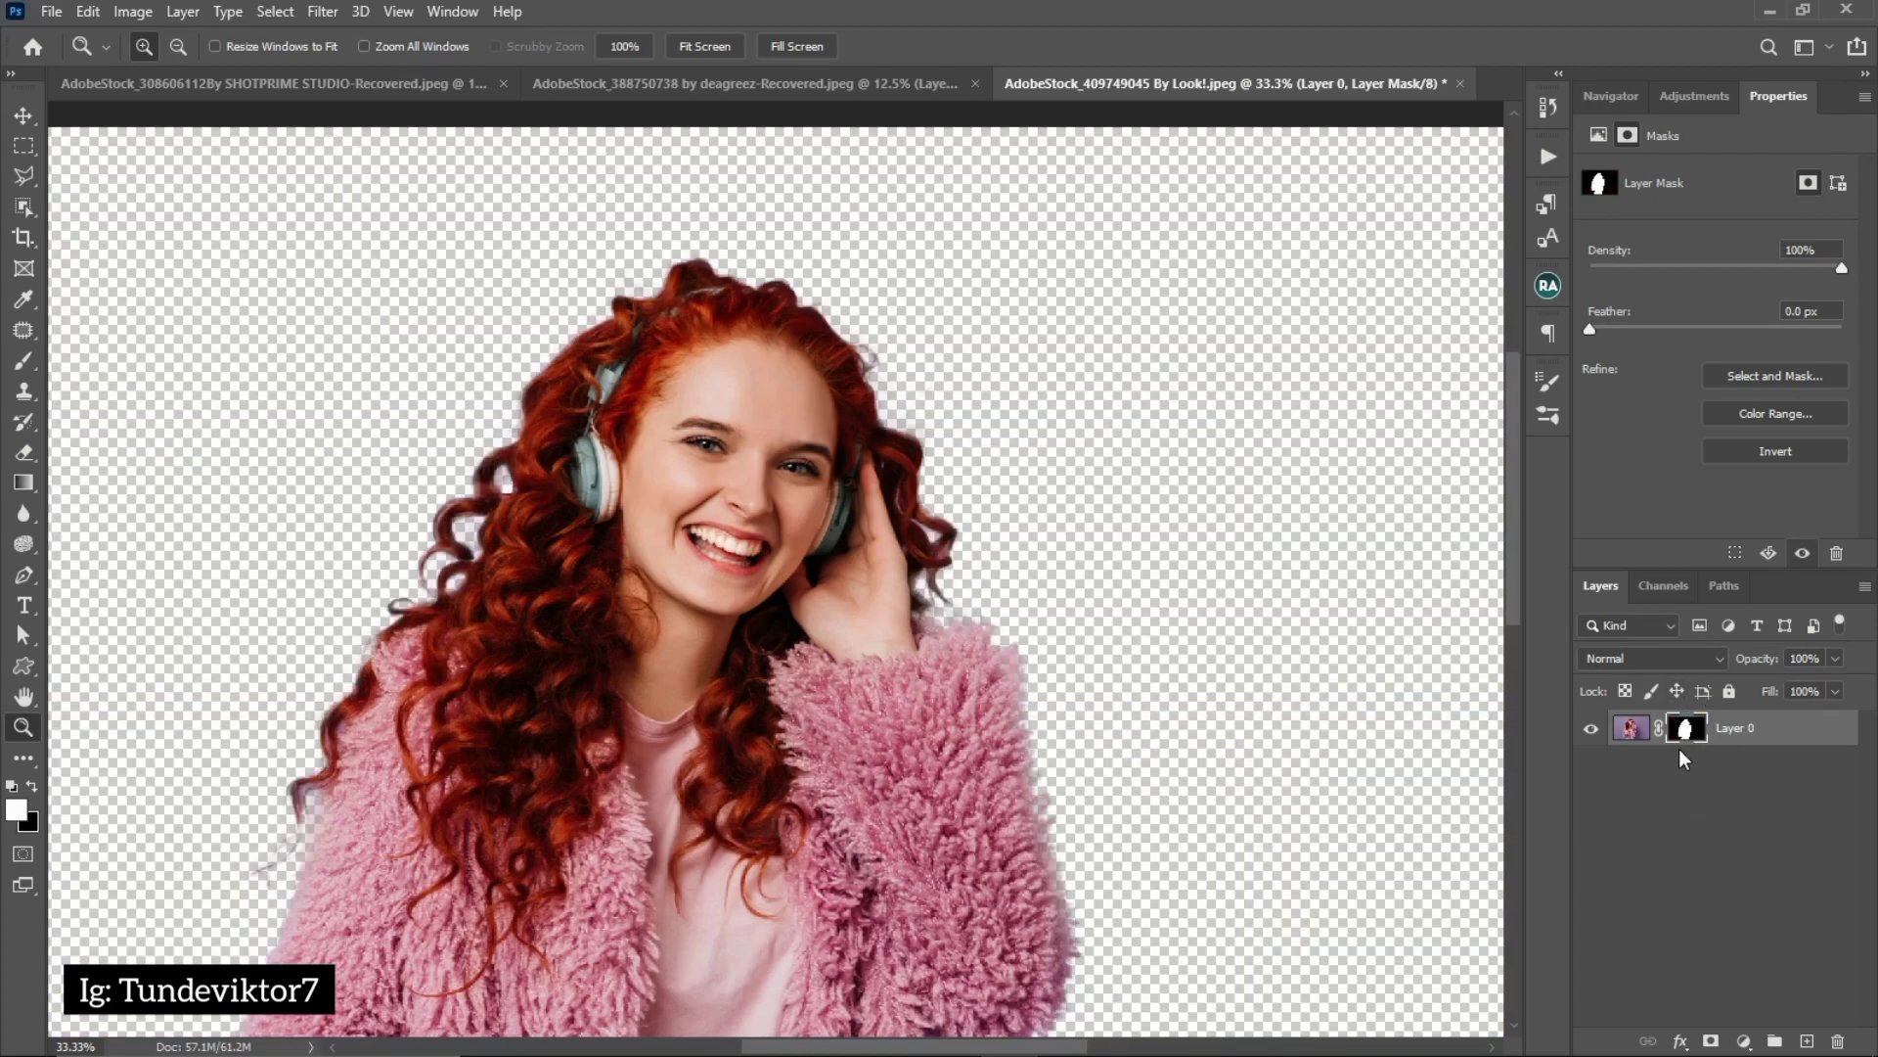
Reopen the mask in Select and Mask, undo the earlier hair stroke, repaint the curly hair's outline with the Refine Edge Brush, and apply it
{"action": "double_click", "coordinate": [1686, 732]}
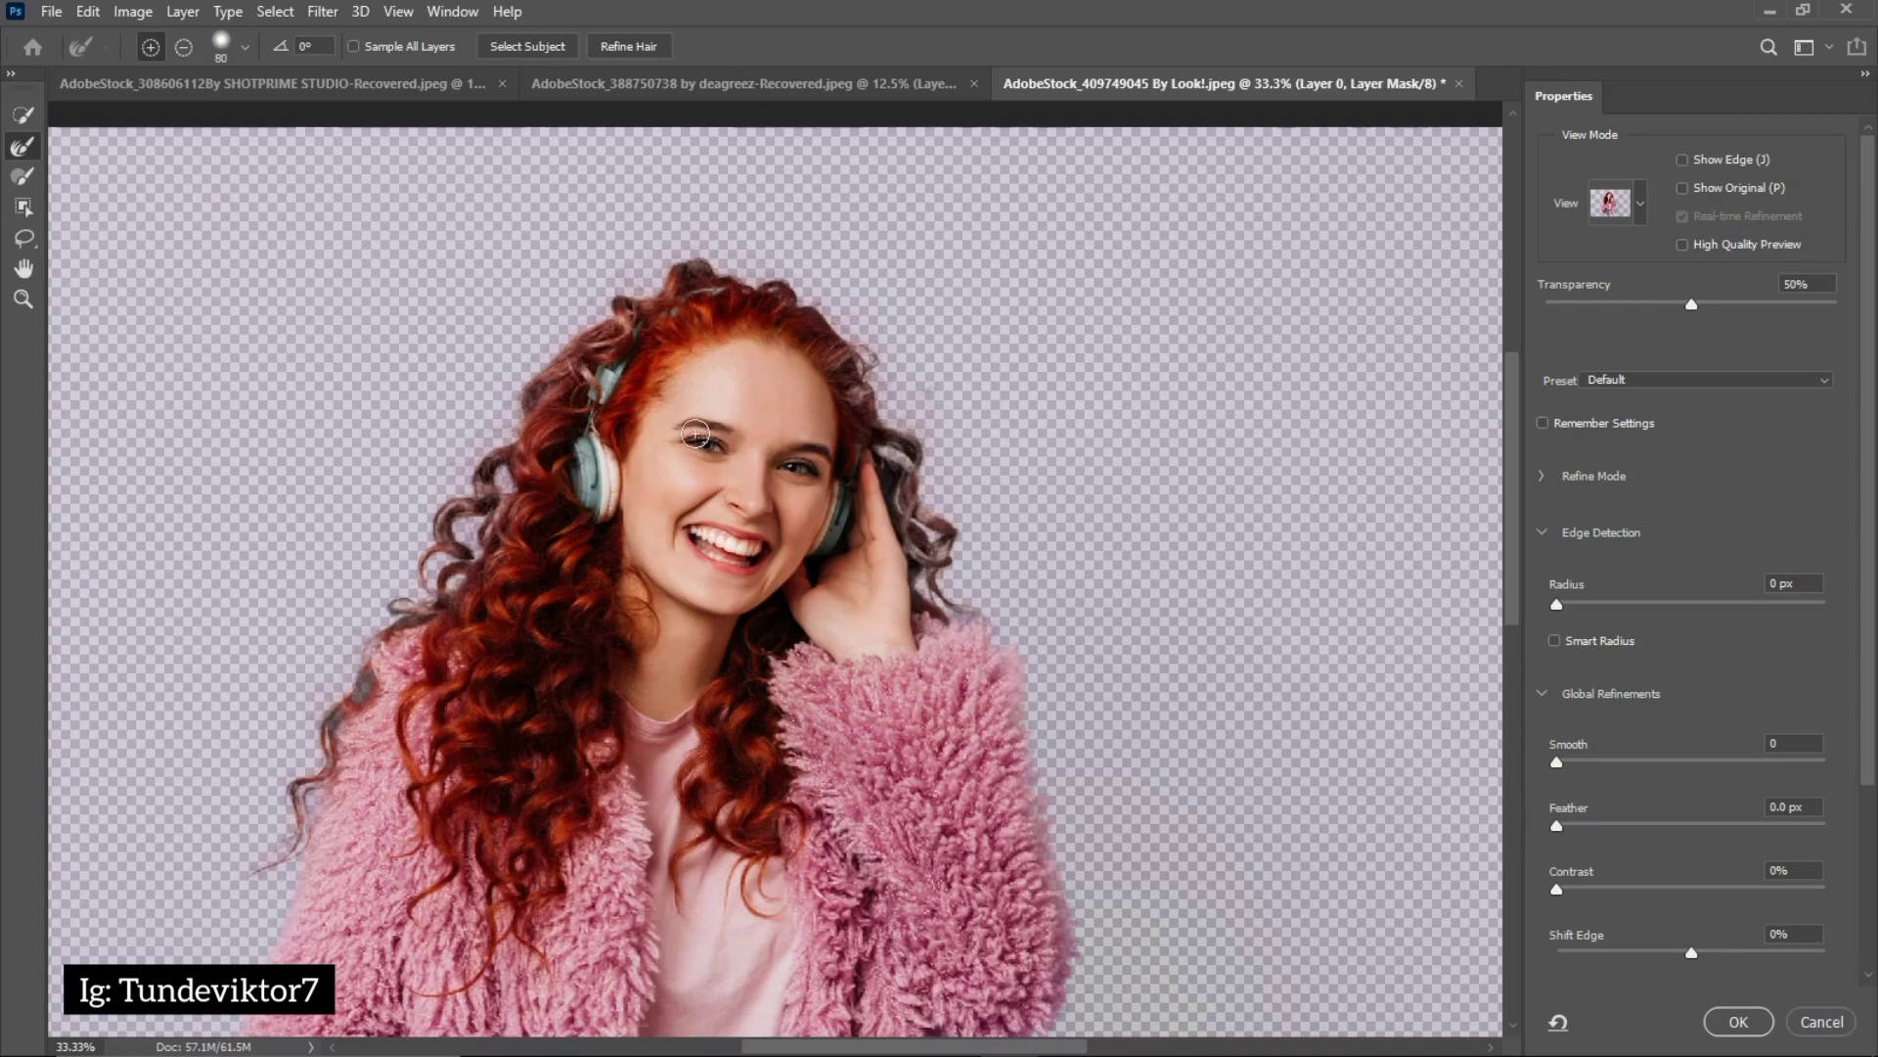
{"action": "key", "text": "ctrl"}
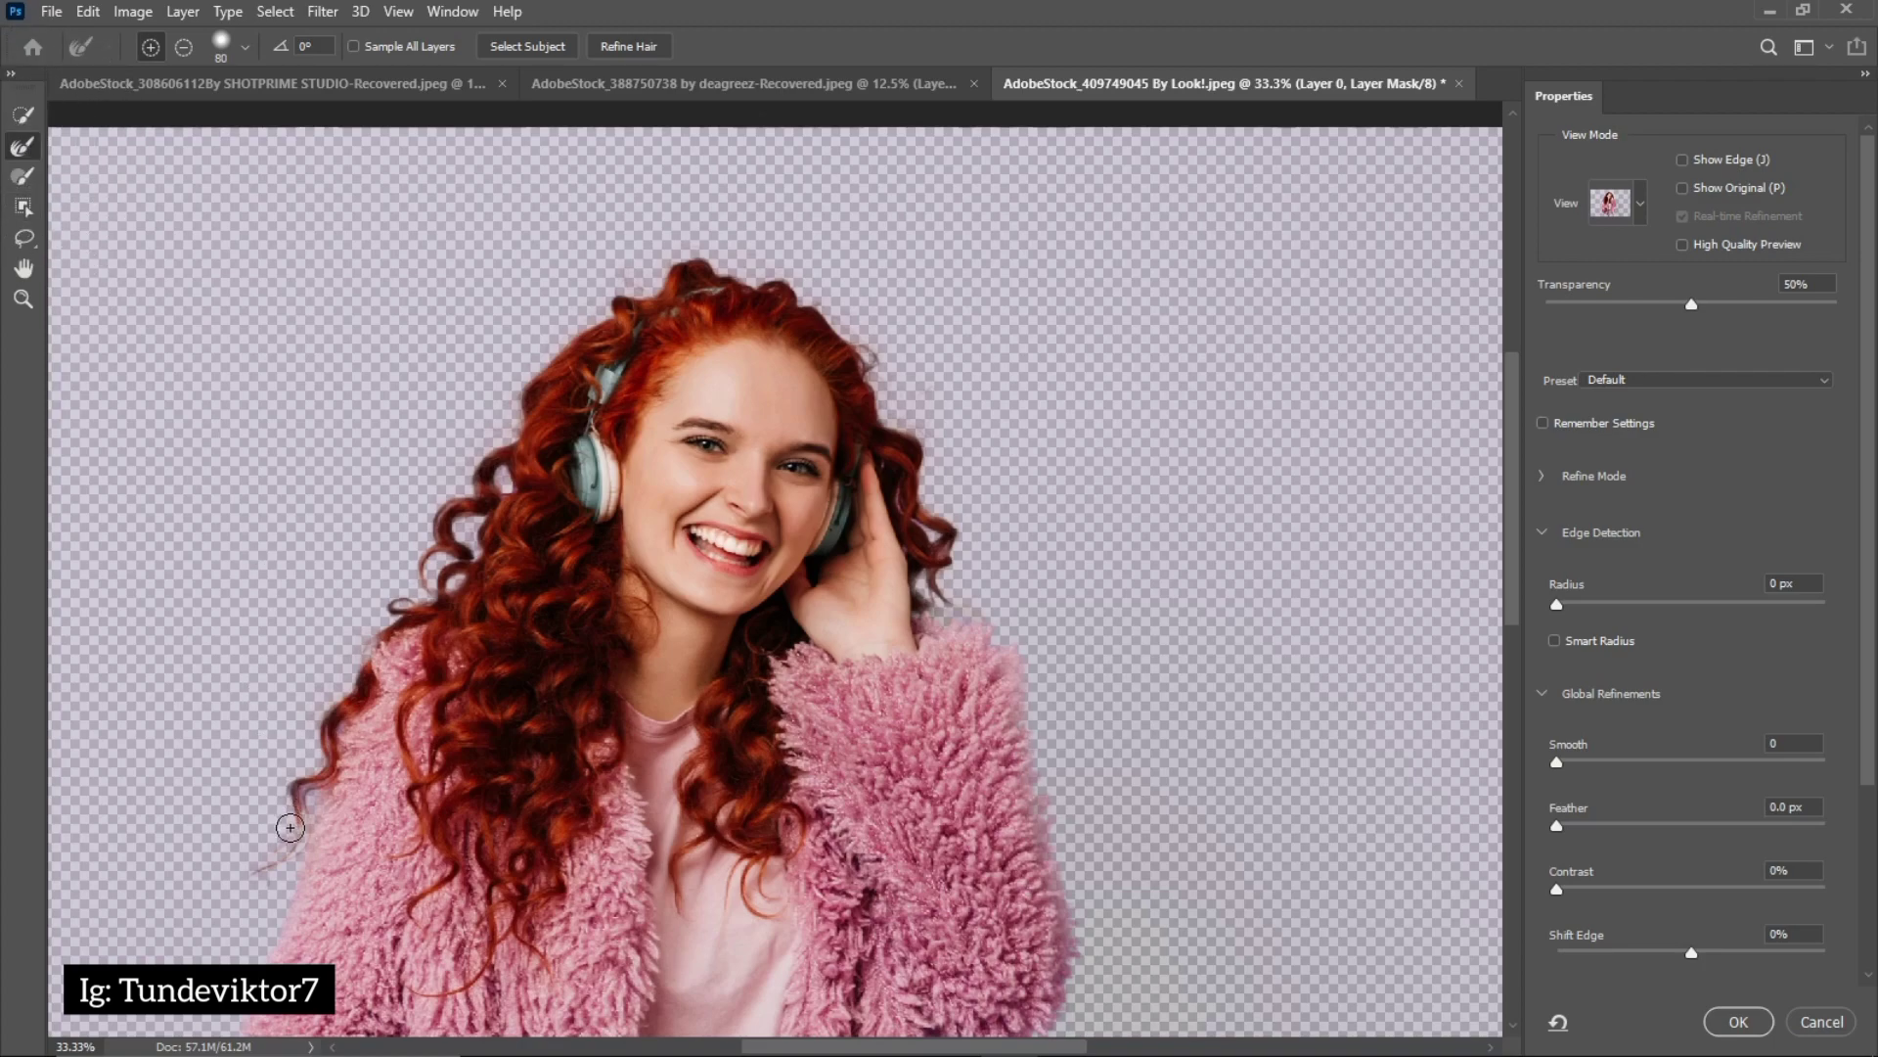
{"action": "mouse_move", "coordinate": [262, 850]}
{"action": "left_mouse_down"}
{"action": "mouse_move", "coordinate": [322, 707]}
{"action": "mouse_move", "coordinate": [524, 376]}
{"action": "mouse_move", "coordinate": [677, 259]}
{"action": "mouse_move", "coordinate": [791, 281]}
{"action": "mouse_move", "coordinate": [853, 331]}
{"action": "mouse_move", "coordinate": [945, 516]}
{"action": "mouse_move", "coordinate": [953, 619]}
{"action": "left_mouse_up"}
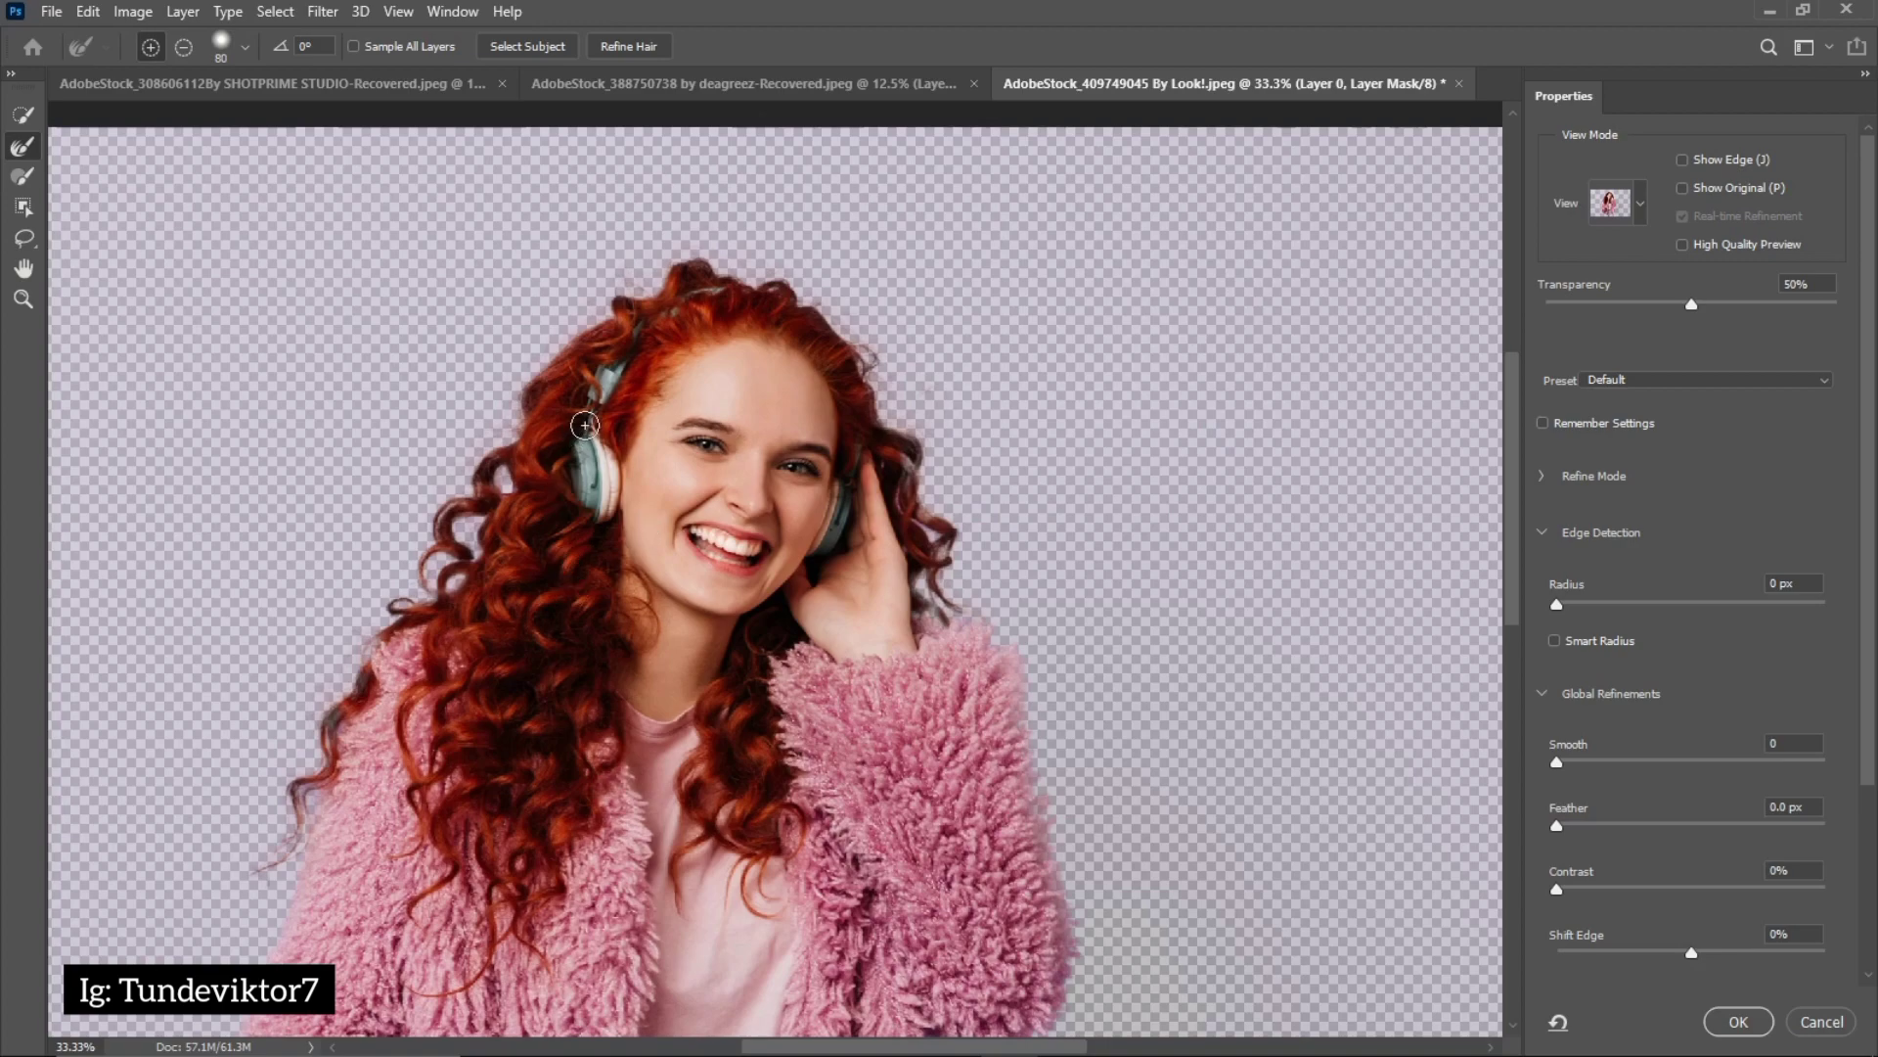
{"action": "left_click", "coordinate": [1737, 1022]}
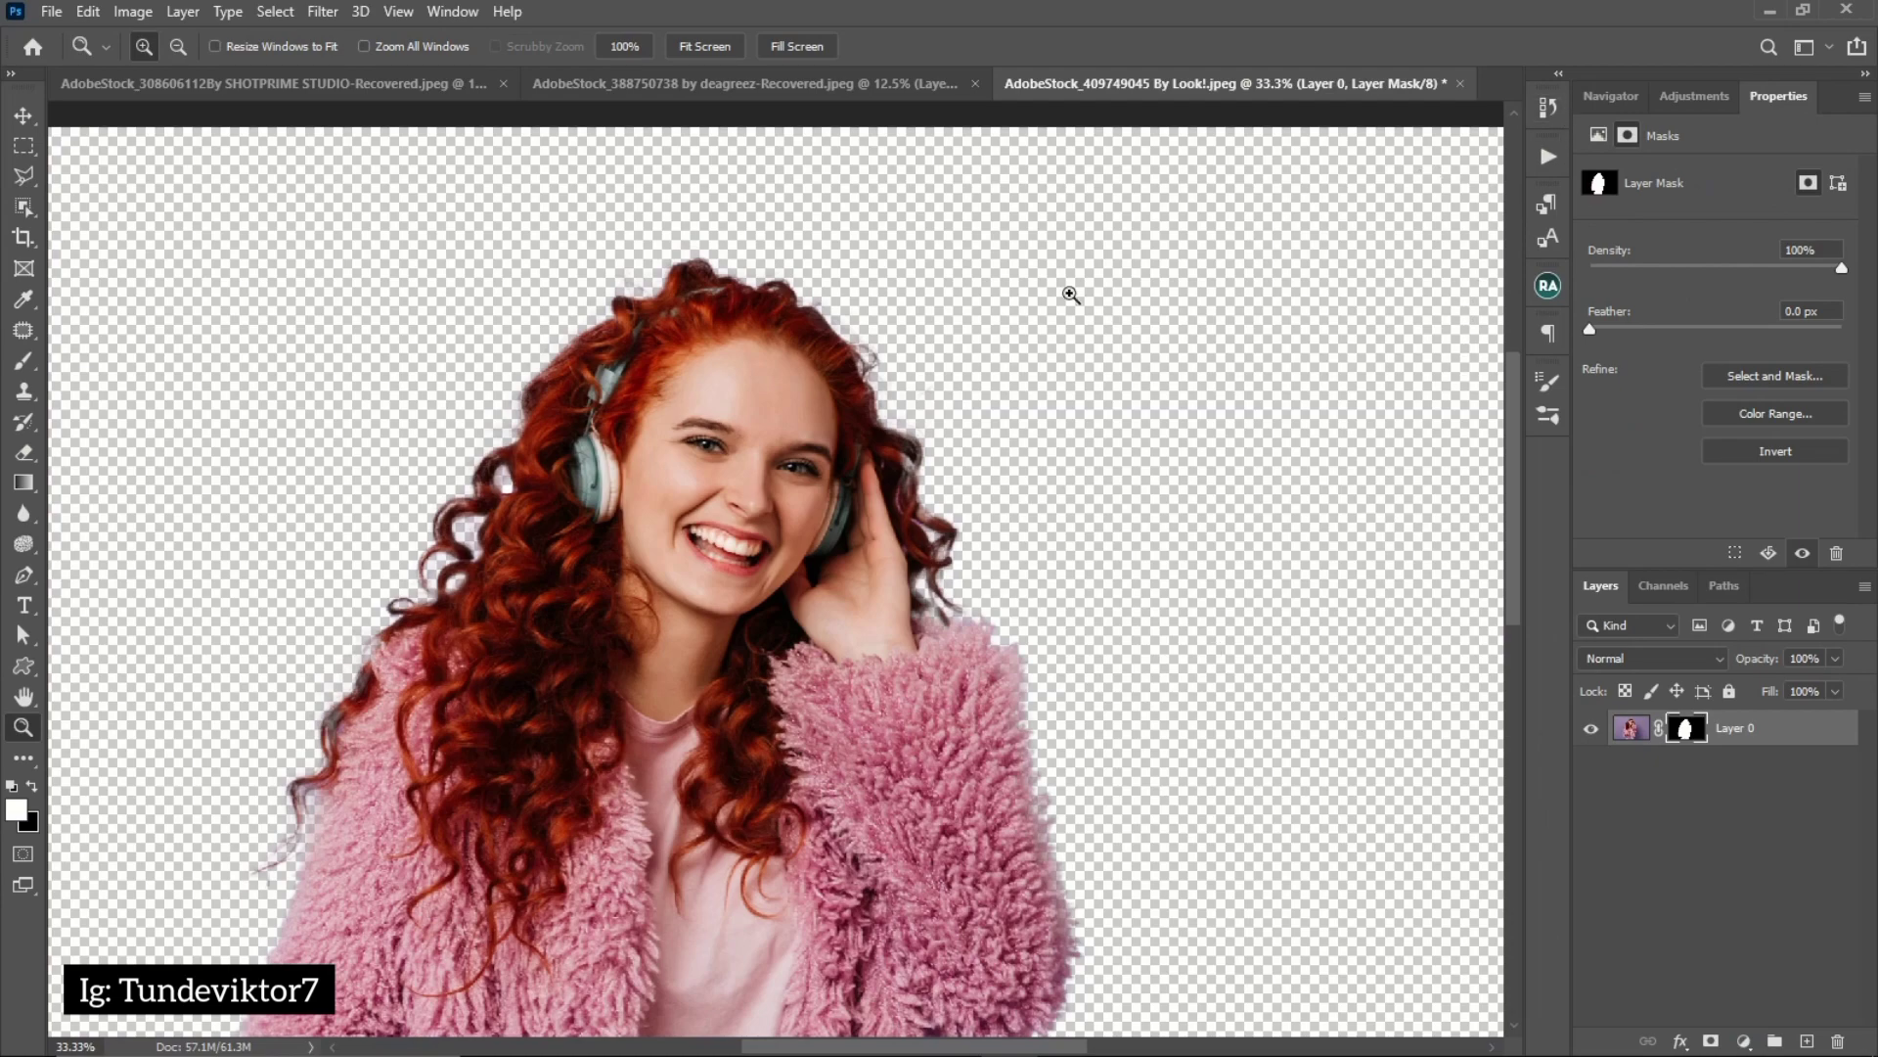
Compare the curly hair's edges before and after the last Select and Mask refinement using the history states, ending on the latest one
{"action": "left_click", "coordinate": [784, 302]}
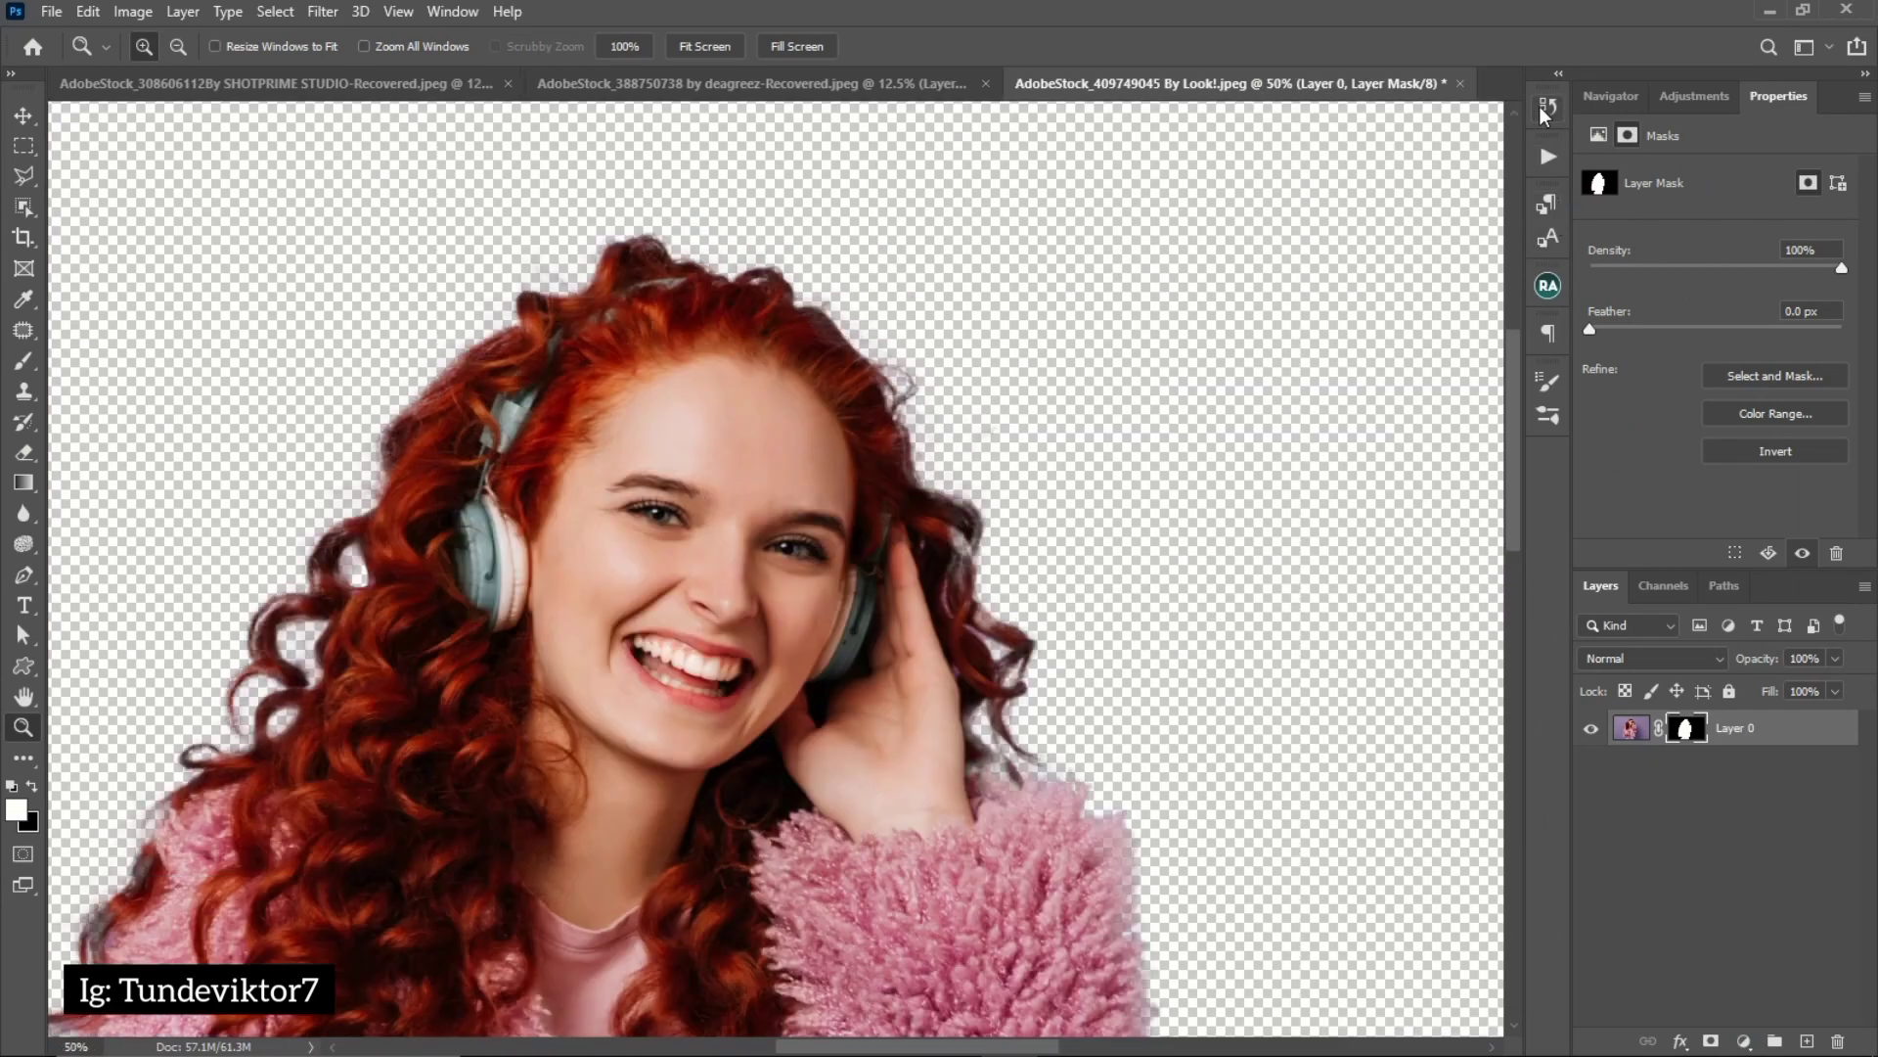
{"action": "left_click", "coordinate": [1546, 108]}
{"action": "scroll", "coordinate": [1419, 210], "scroll_direction": "down", "scroll_amount": 5}
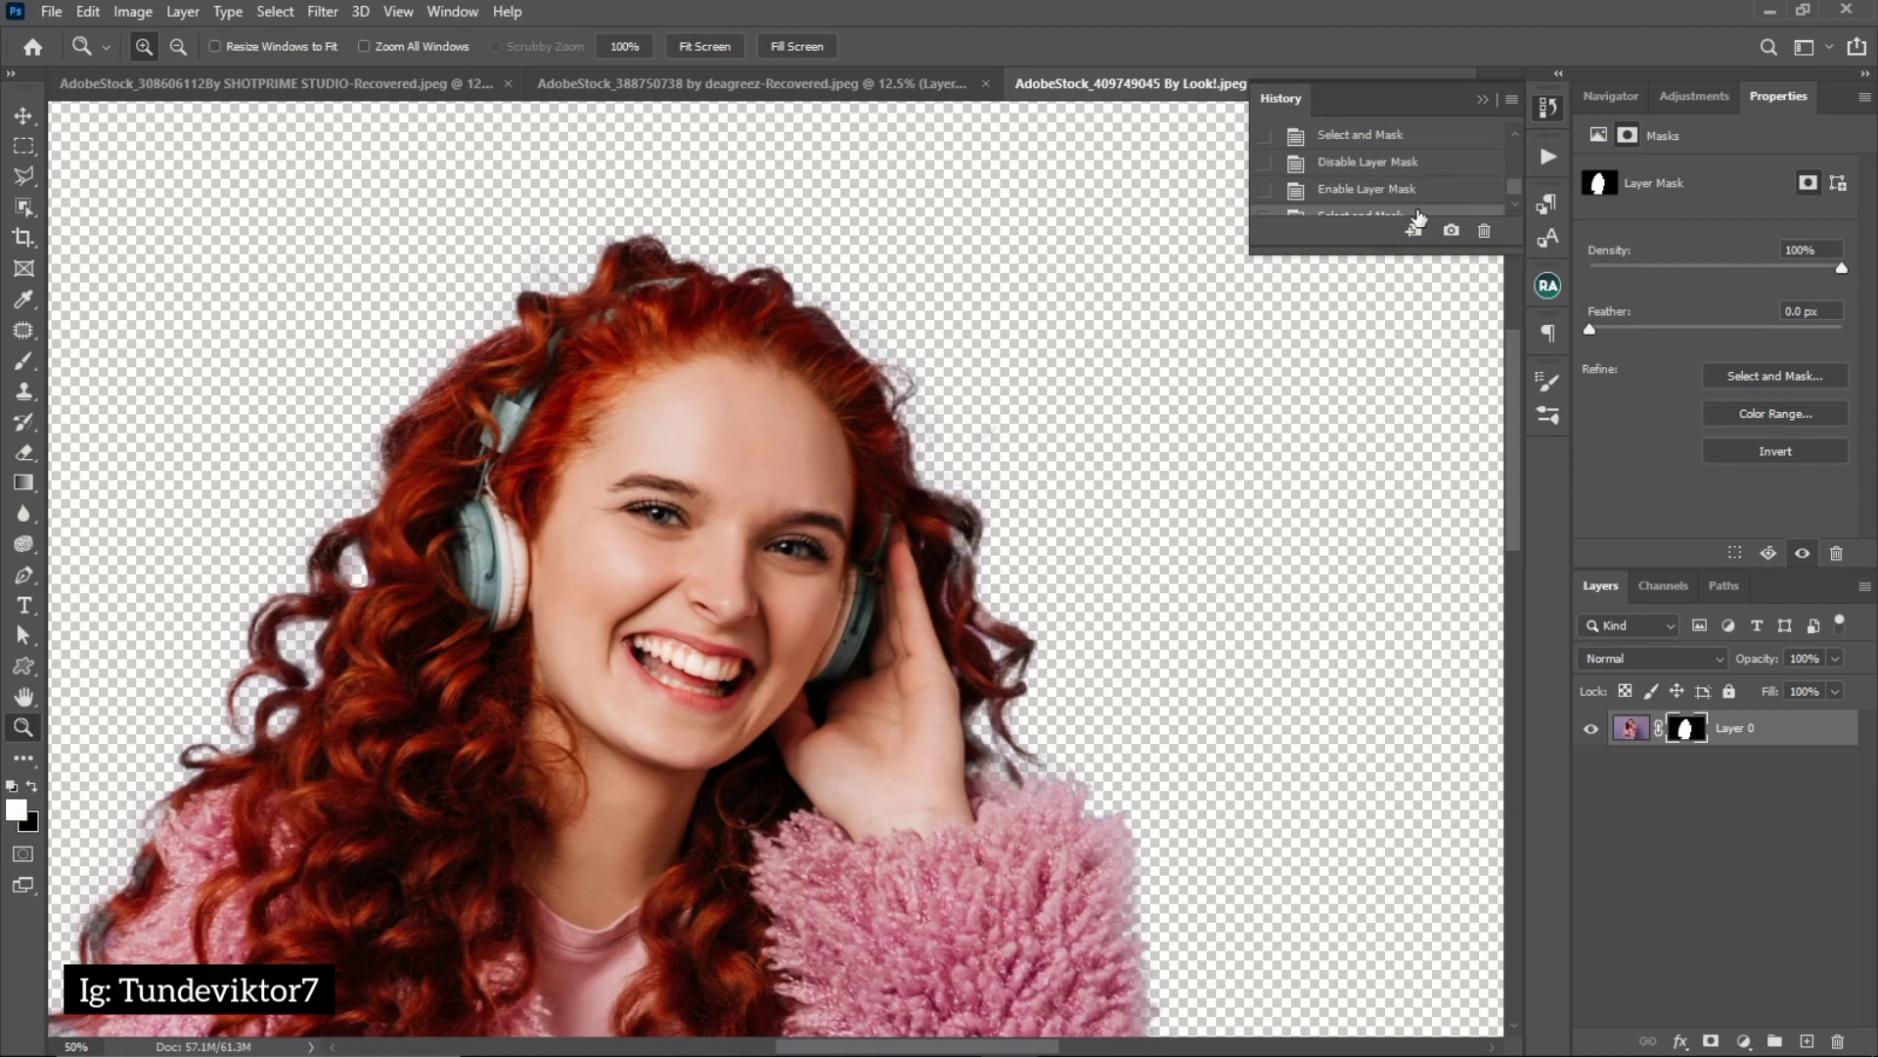
{"action": "left_click", "coordinate": [1384, 195]}
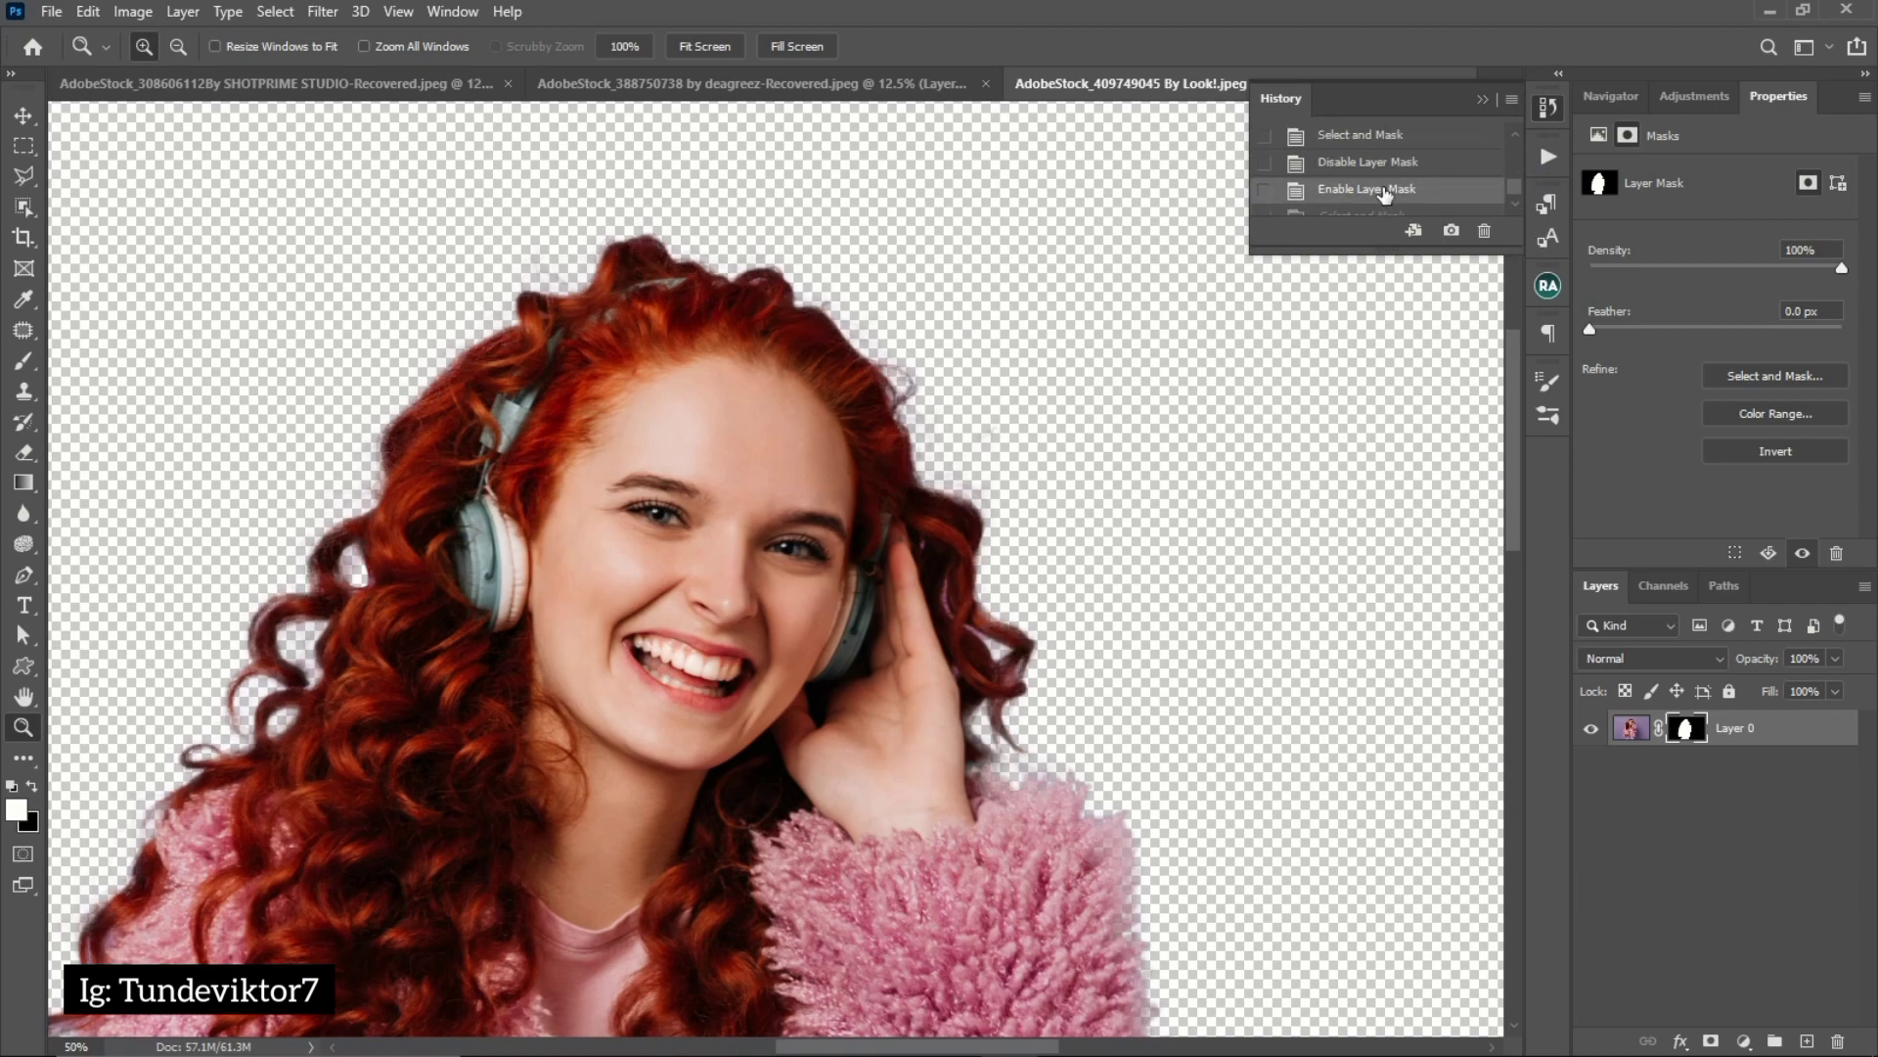
{"action": "left_click_drag", "start_coordinate": [920, 564], "coordinate": [987, 465]}
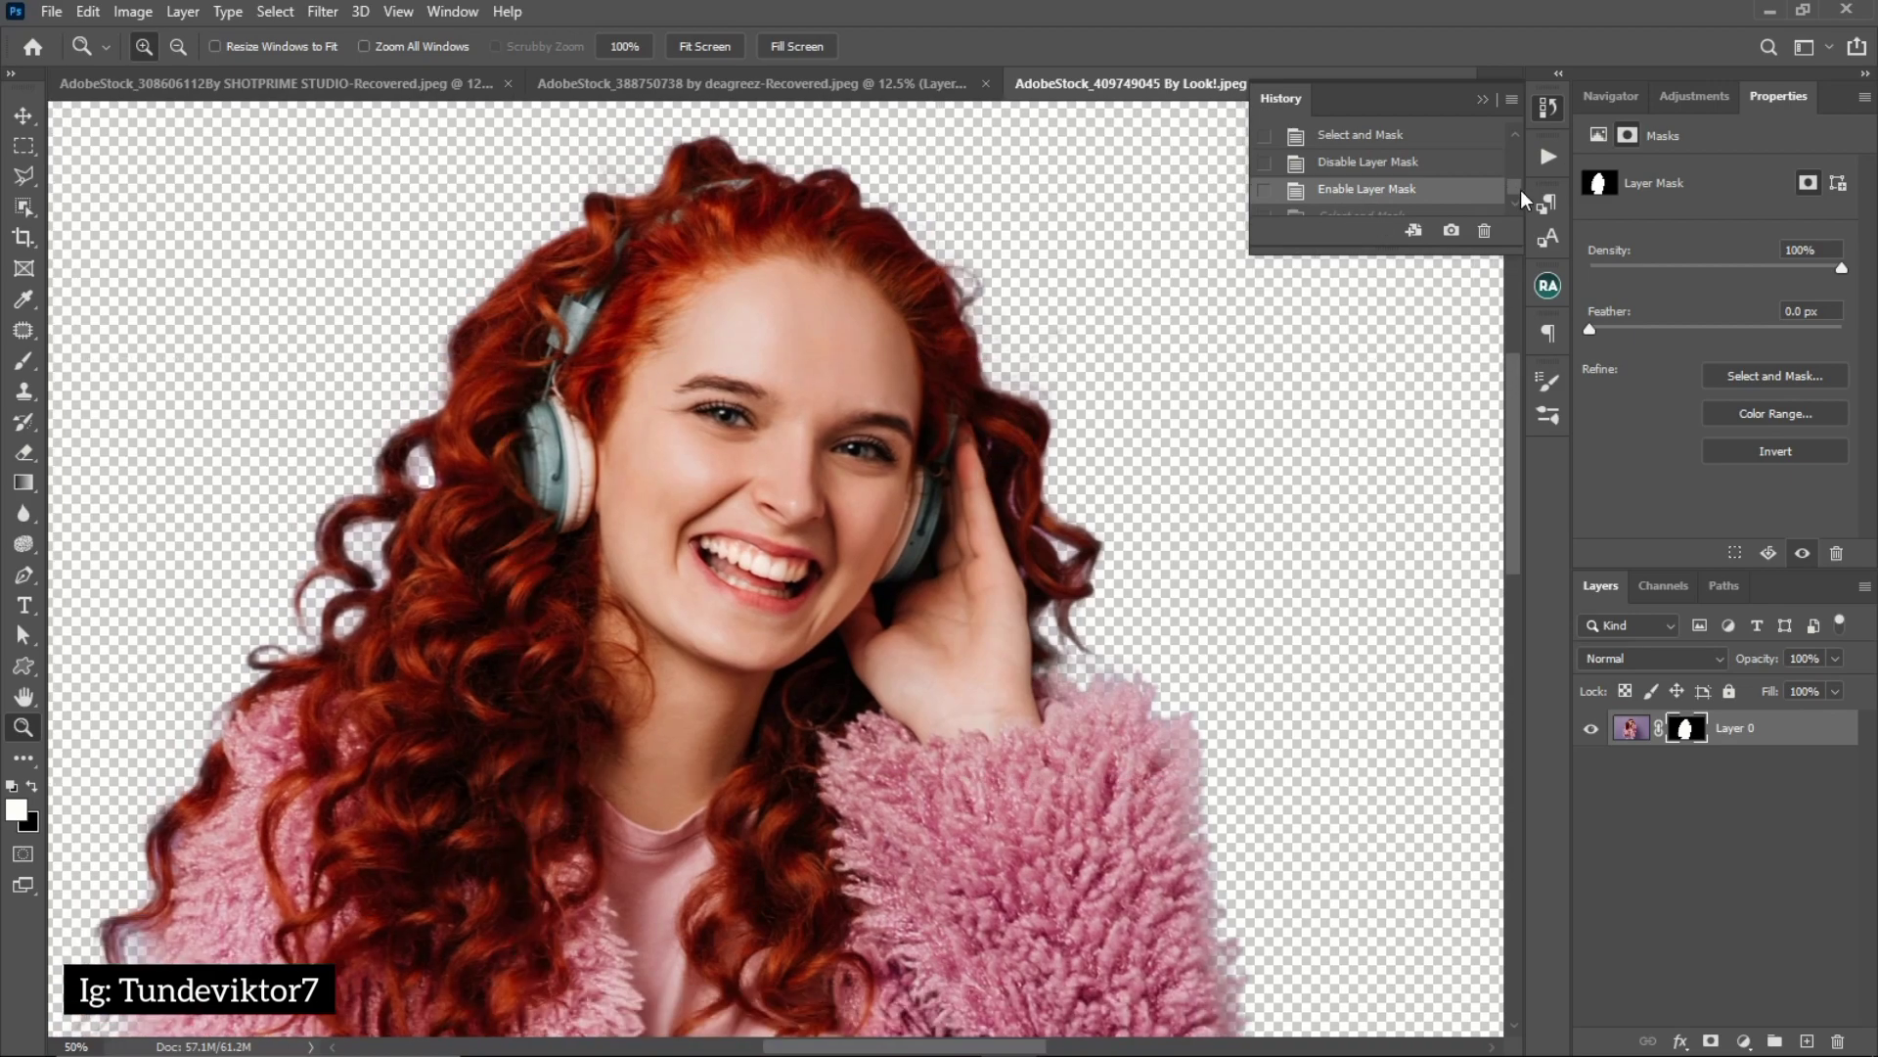
{"action": "scroll", "coordinate": [1511, 190], "scroll_direction": "down", "scroll_amount": 1}
{"action": "left_click", "coordinate": [1383, 207]}
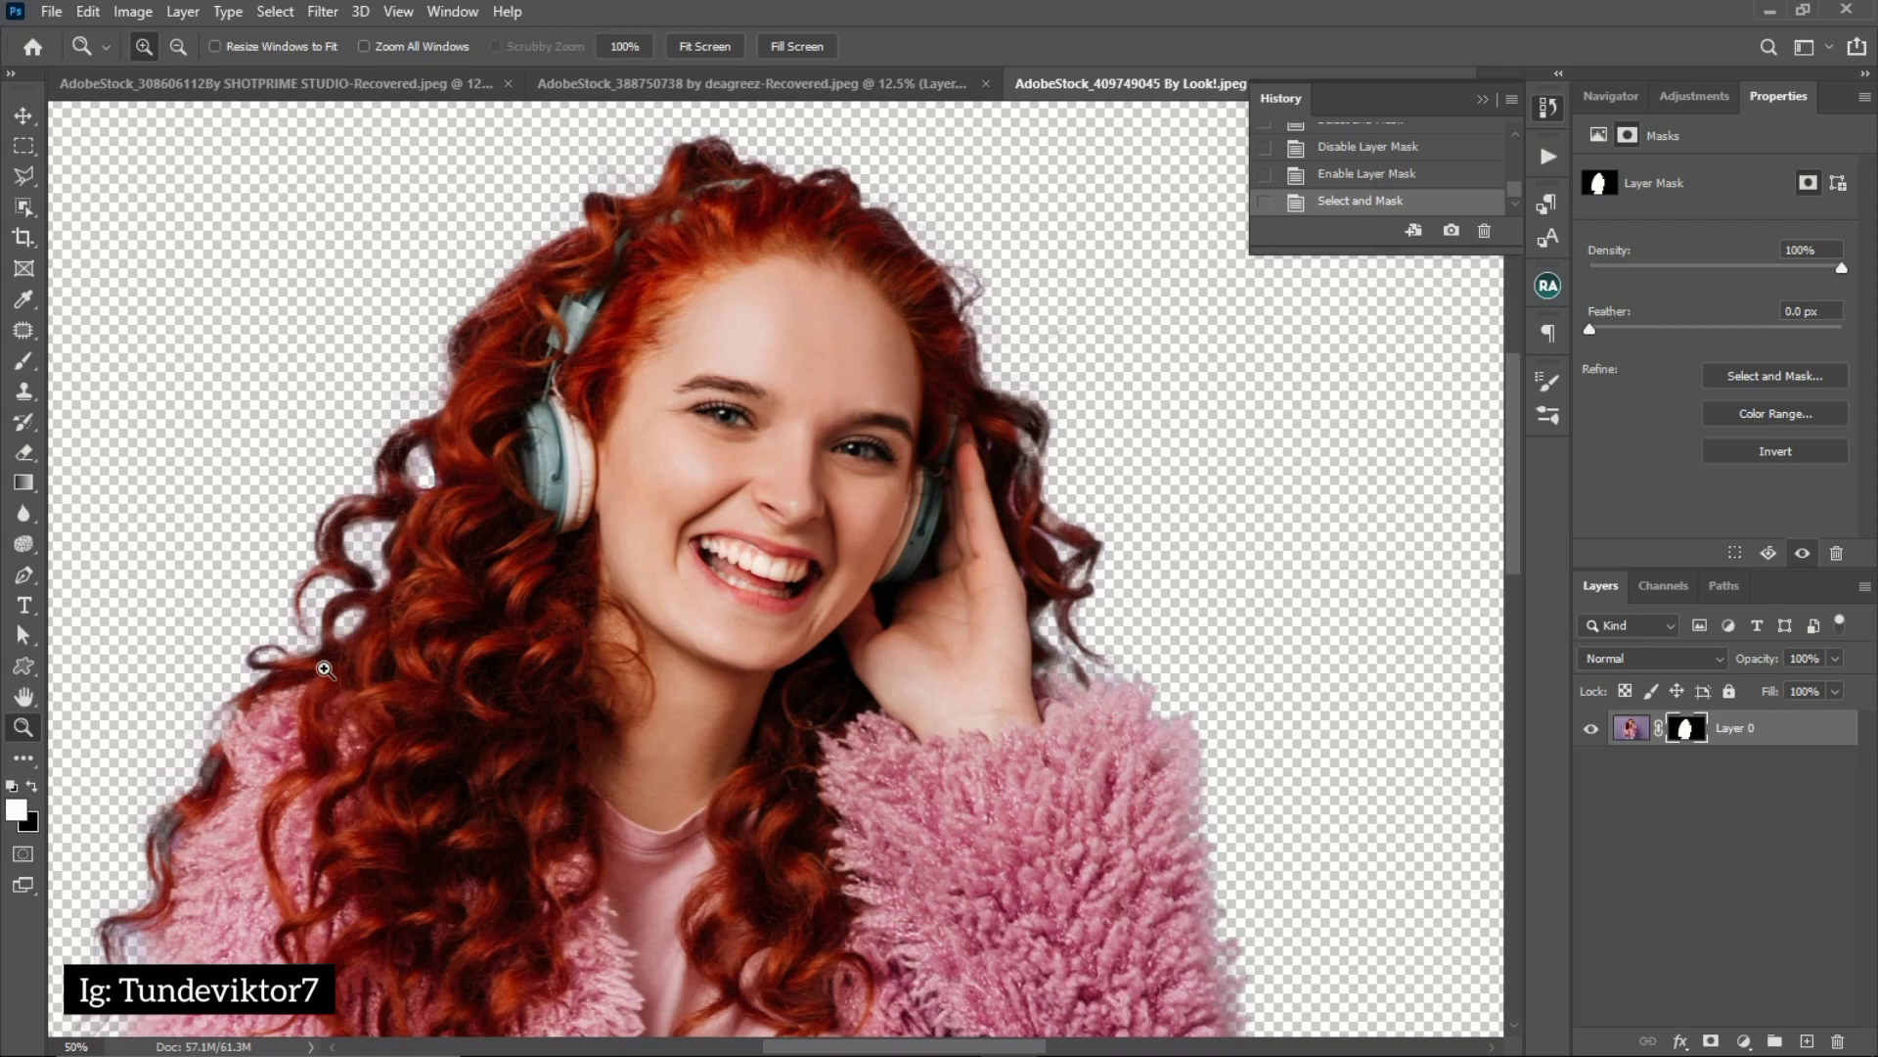
Paint white on the layer mask with a small soft brush to restore the faded curls beside the raised hand
{"action": "left_click", "coordinate": [402, 468]}
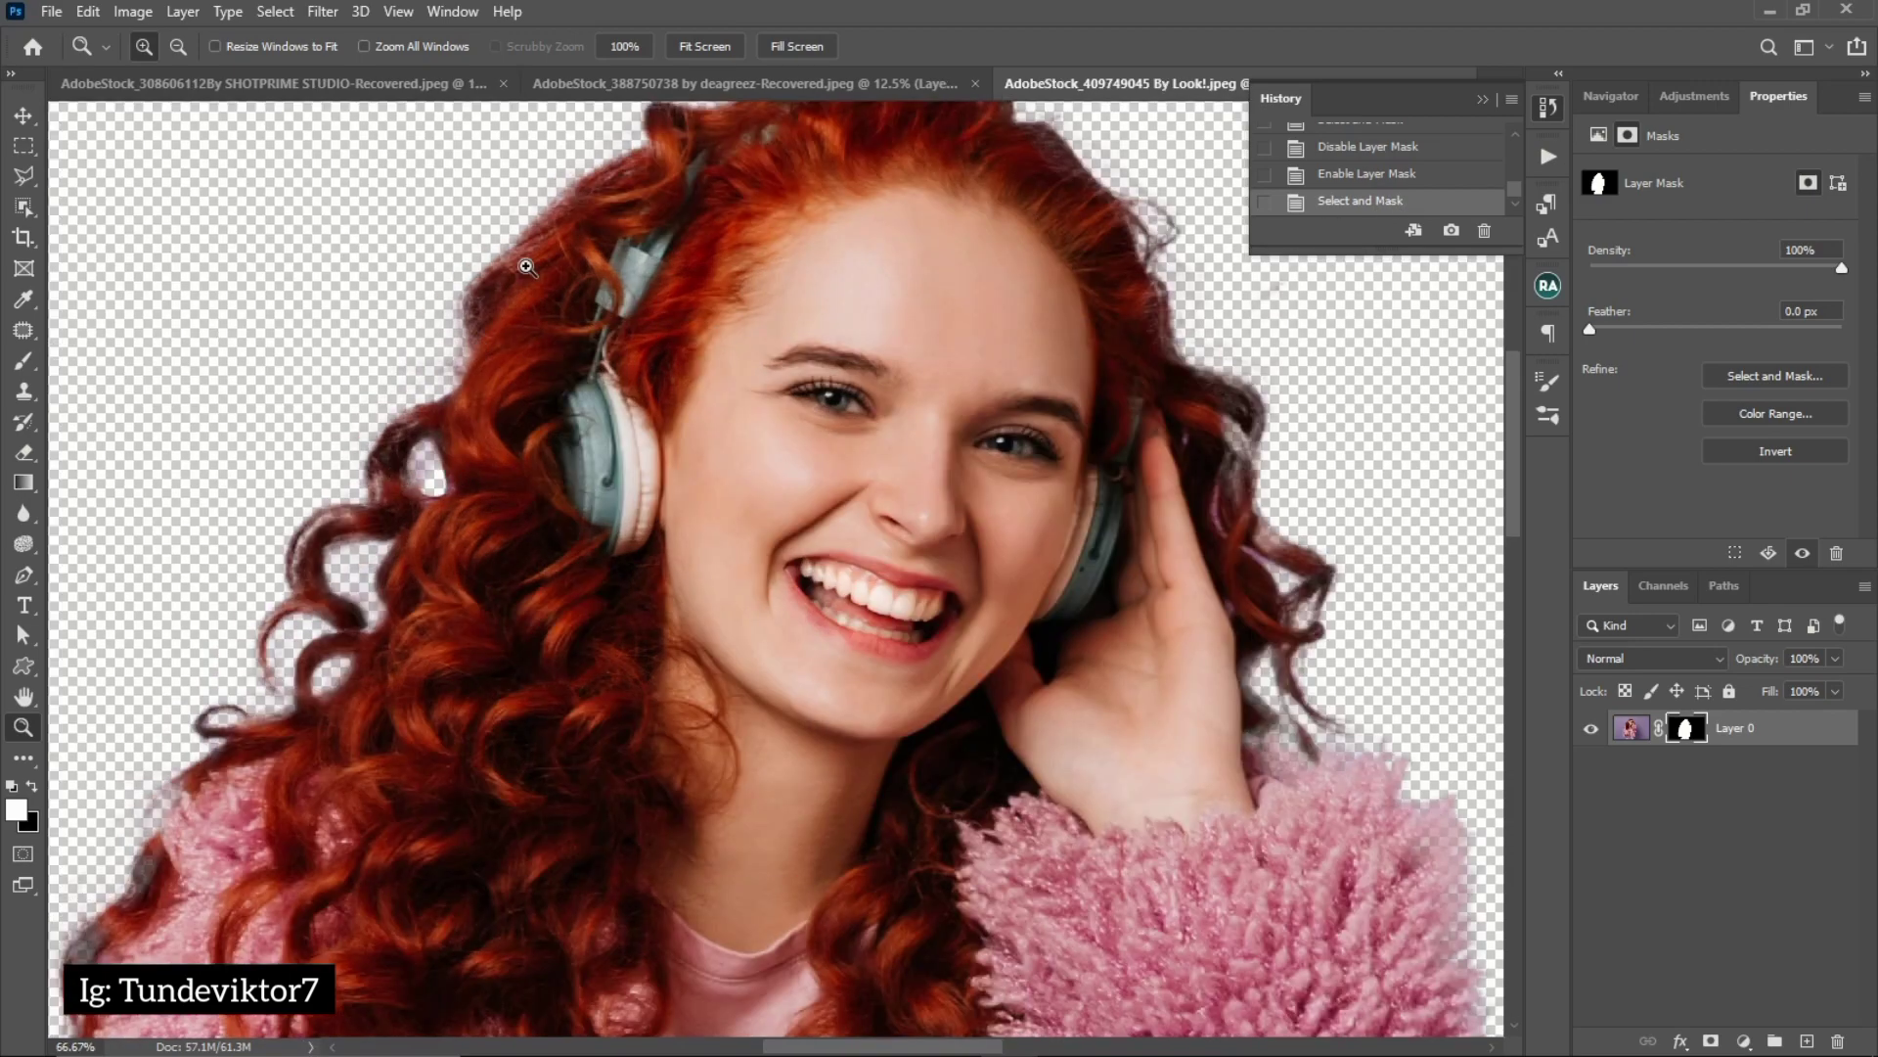
{"action": "left_click_drag", "start_coordinate": [609, 317], "coordinate": [571, 413]}
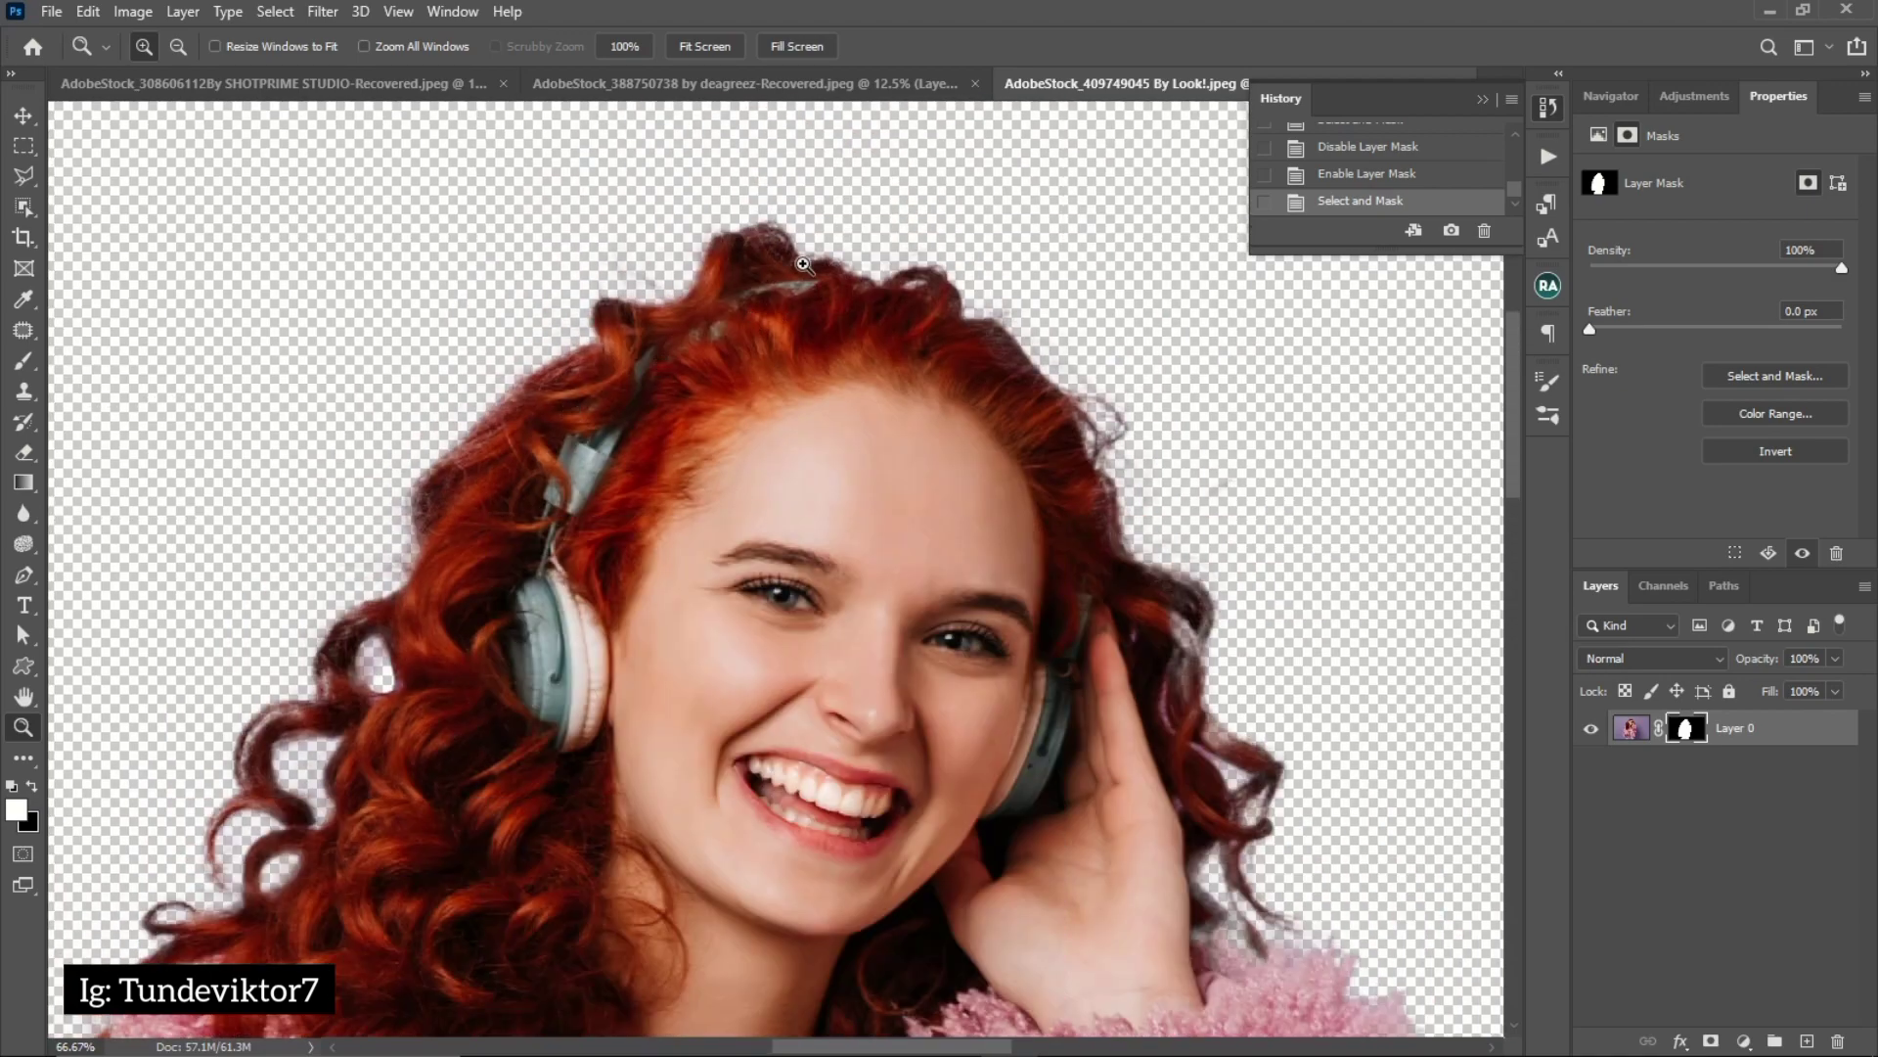
{"action": "key", "text": "space"}
{"action": "left_click", "coordinate": [1216, 719]}
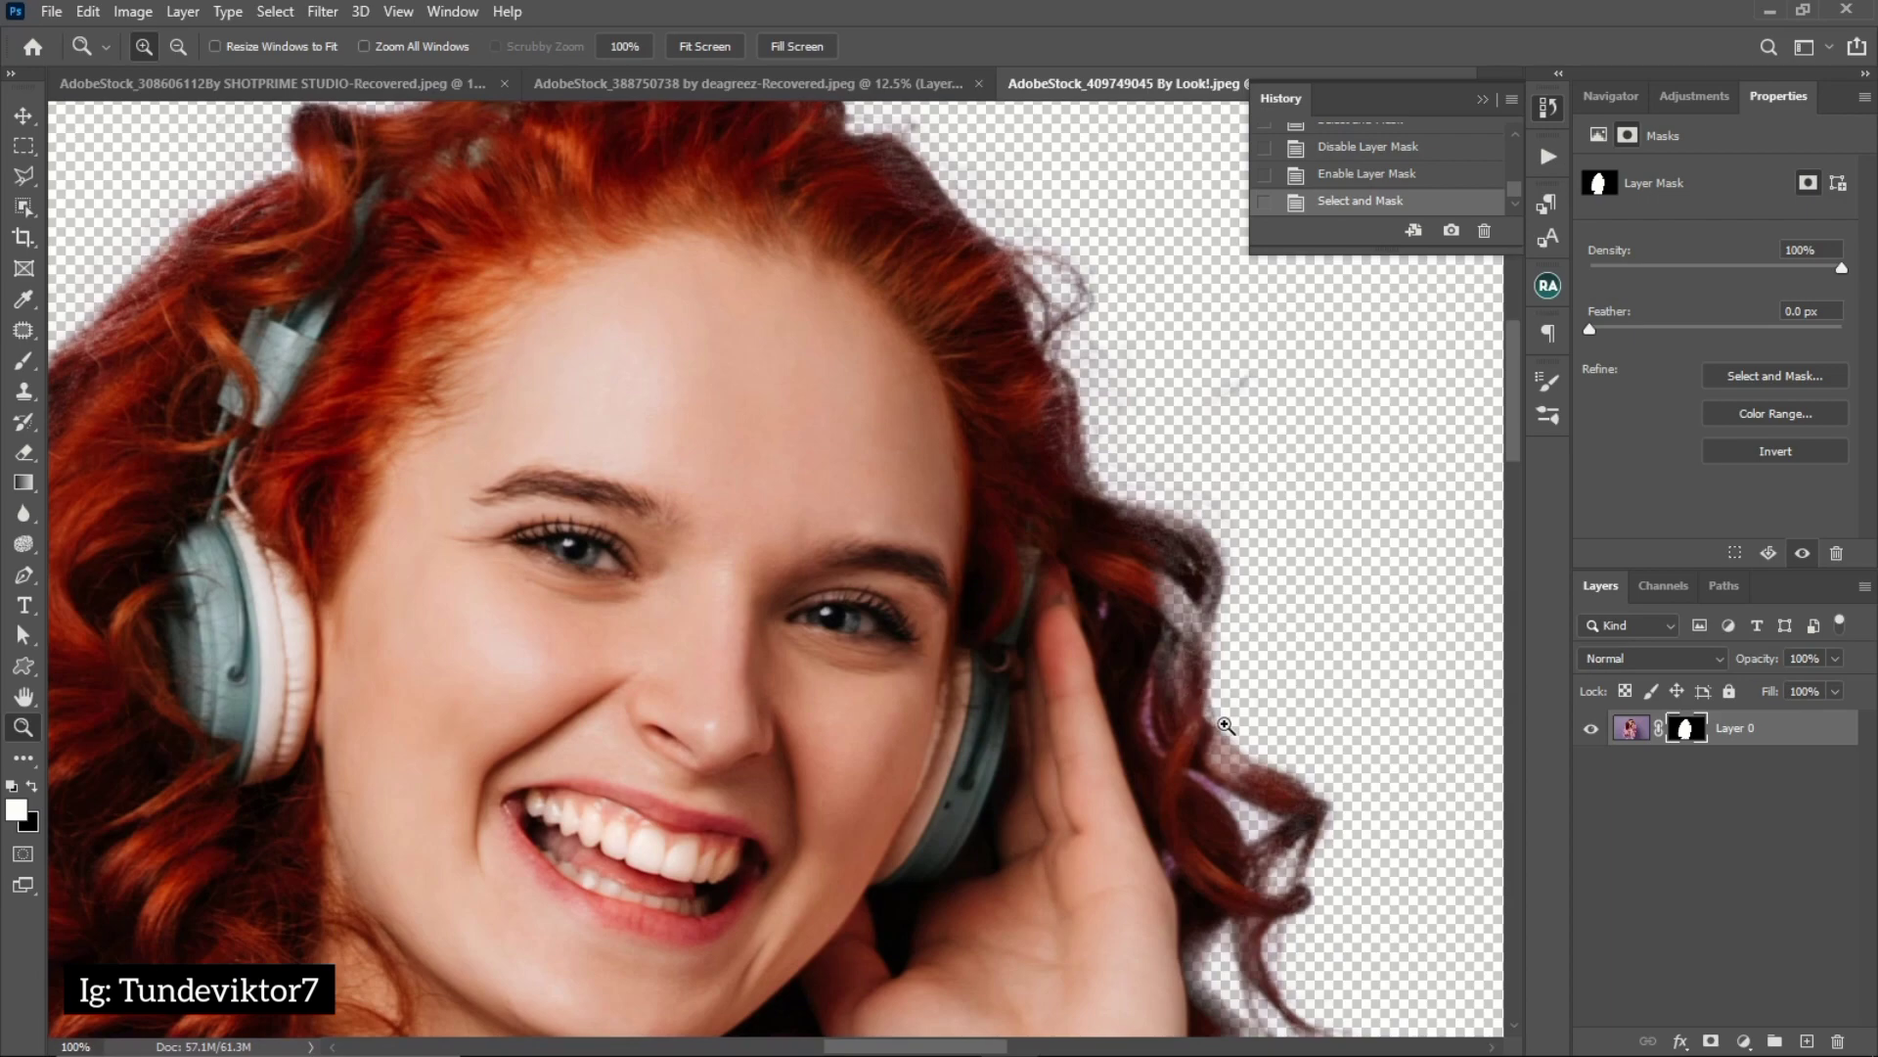
{"action": "left_click", "coordinate": [881, 721], "text": "alt"}
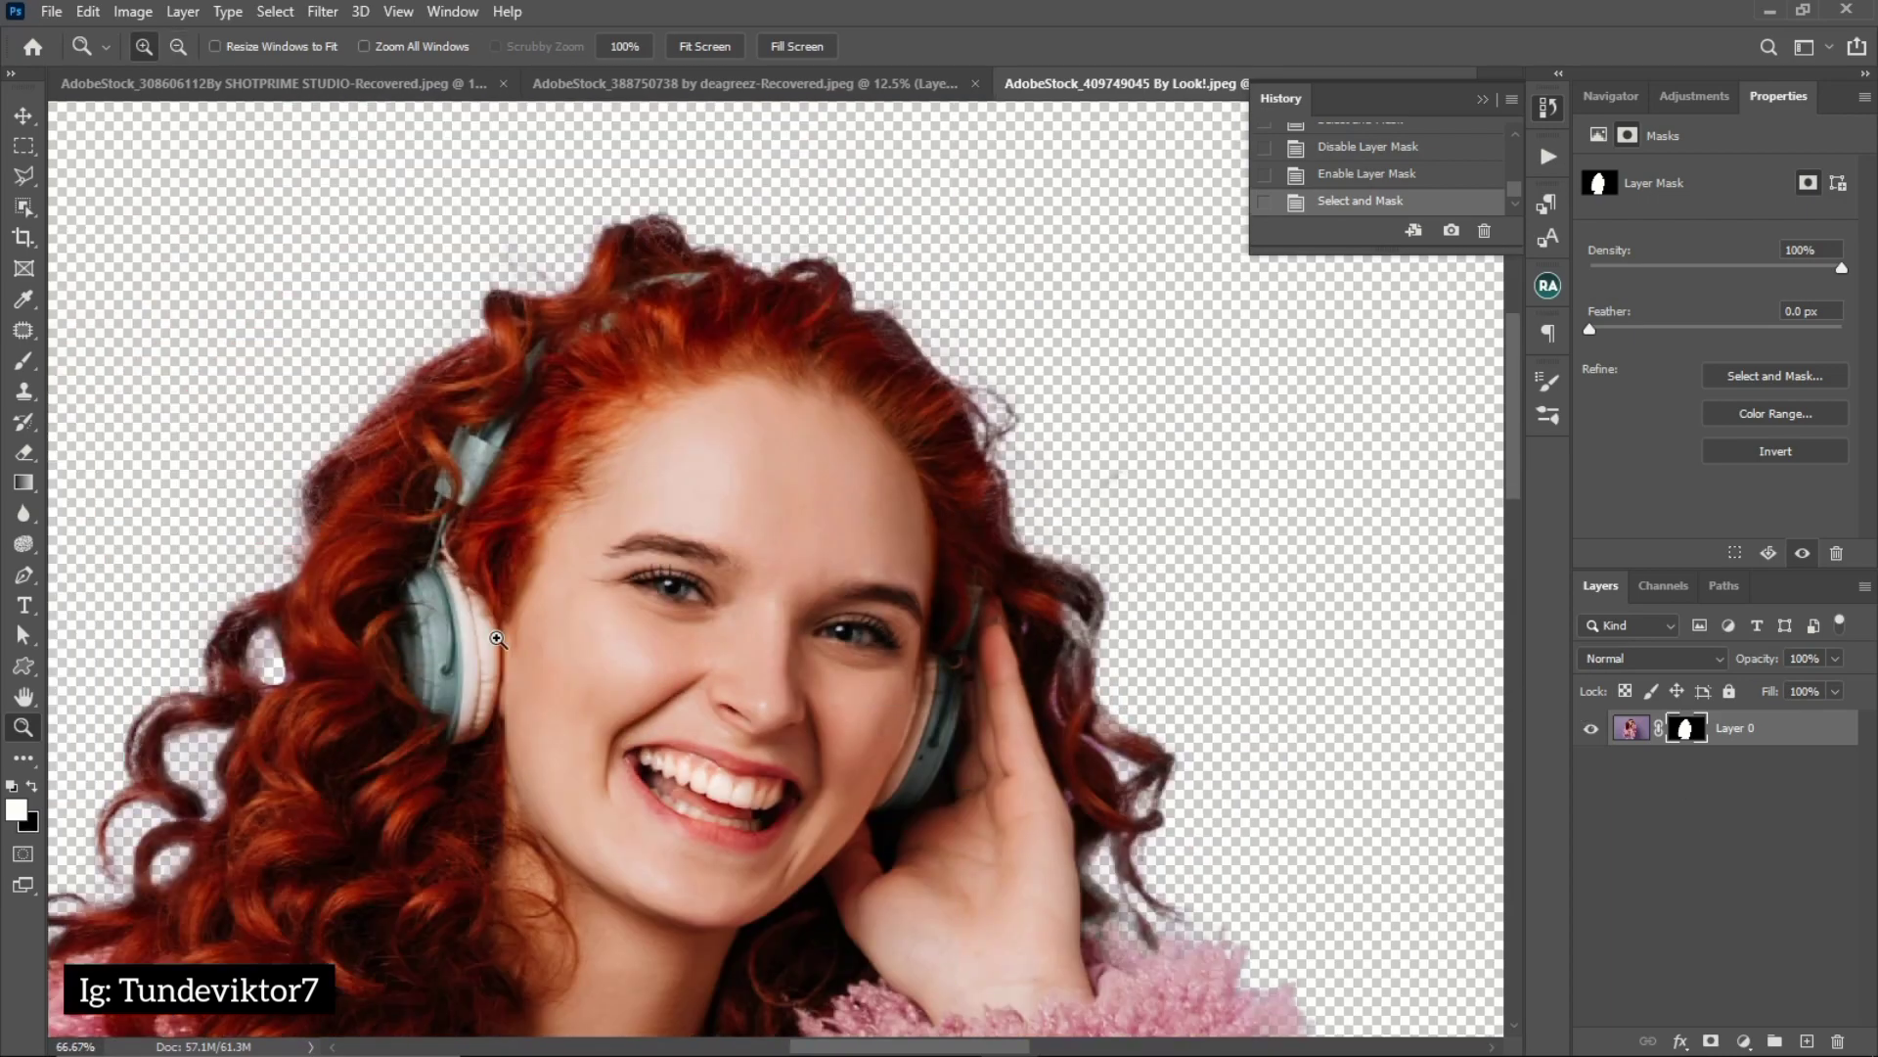
{"action": "left_click", "coordinate": [25, 362]}
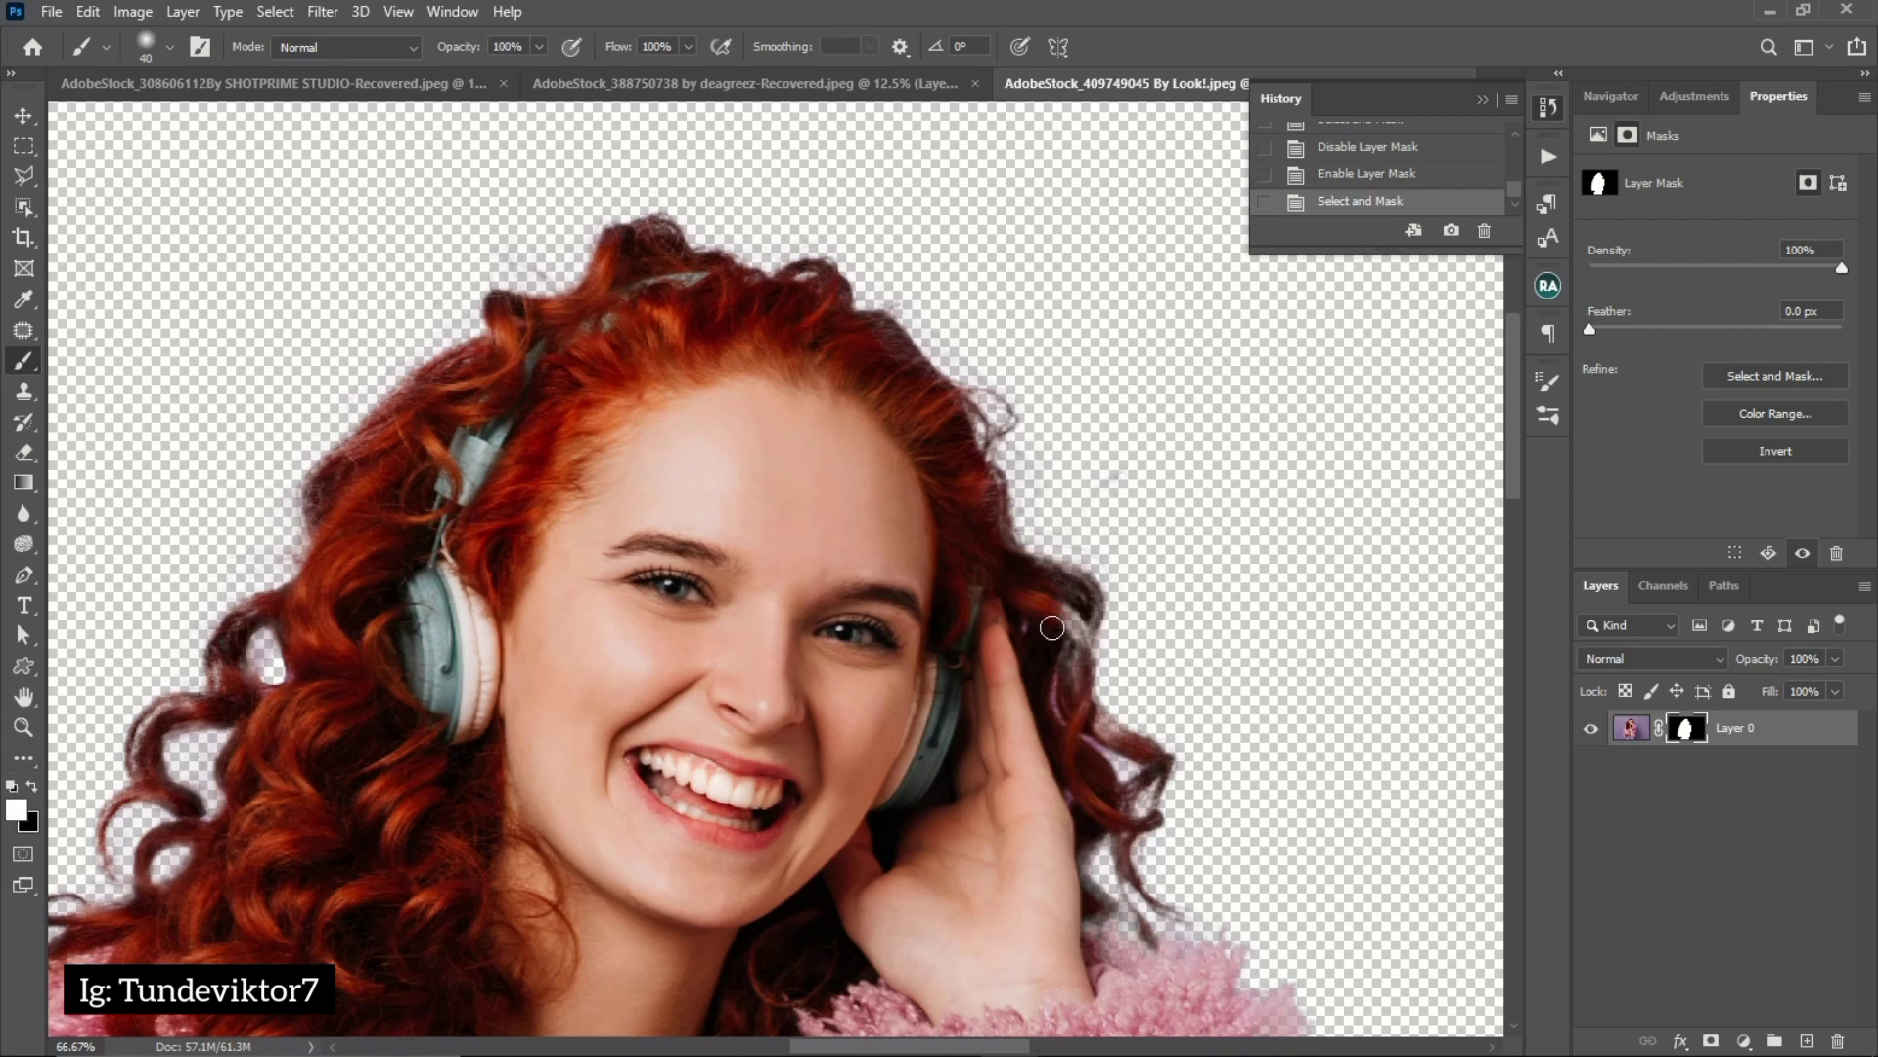
{"action": "mouse_move", "coordinate": [1077, 636]}
{"action": "left_mouse_down"}
{"action": "mouse_move", "coordinate": [1067, 686]}
{"action": "mouse_move", "coordinate": [1038, 596]}
{"action": "mouse_move", "coordinate": [1082, 588]}
{"action": "mouse_move", "coordinate": [1041, 580]}
{"action": "mouse_move", "coordinate": [1085, 603]}
{"action": "mouse_move", "coordinate": [1085, 715]}
{"action": "mouse_move", "coordinate": [1147, 762]}
{"action": "mouse_move", "coordinate": [1111, 813]}
{"action": "mouse_move", "coordinate": [1132, 825]}
{"action": "mouse_move", "coordinate": [1136, 876]}
{"action": "mouse_move", "coordinate": [1095, 763]}
{"action": "mouse_move", "coordinate": [1135, 757]}
{"action": "mouse_move", "coordinate": [1151, 884]}
{"action": "mouse_move", "coordinate": [1087, 847]}
{"action": "mouse_move", "coordinate": [1114, 922]}
{"action": "left_mouse_up"}
{"action": "key", "text": "bracketright"}
{"action": "mouse_move", "coordinate": [1098, 931]}
{"action": "left_mouse_down"}
{"action": "mouse_move", "coordinate": [1119, 969]}
{"action": "mouse_move", "coordinate": [1120, 856]}
{"action": "mouse_move", "coordinate": [1146, 890]}
{"action": "left_mouse_up"}
{"action": "key", "text": "bracketleft"}
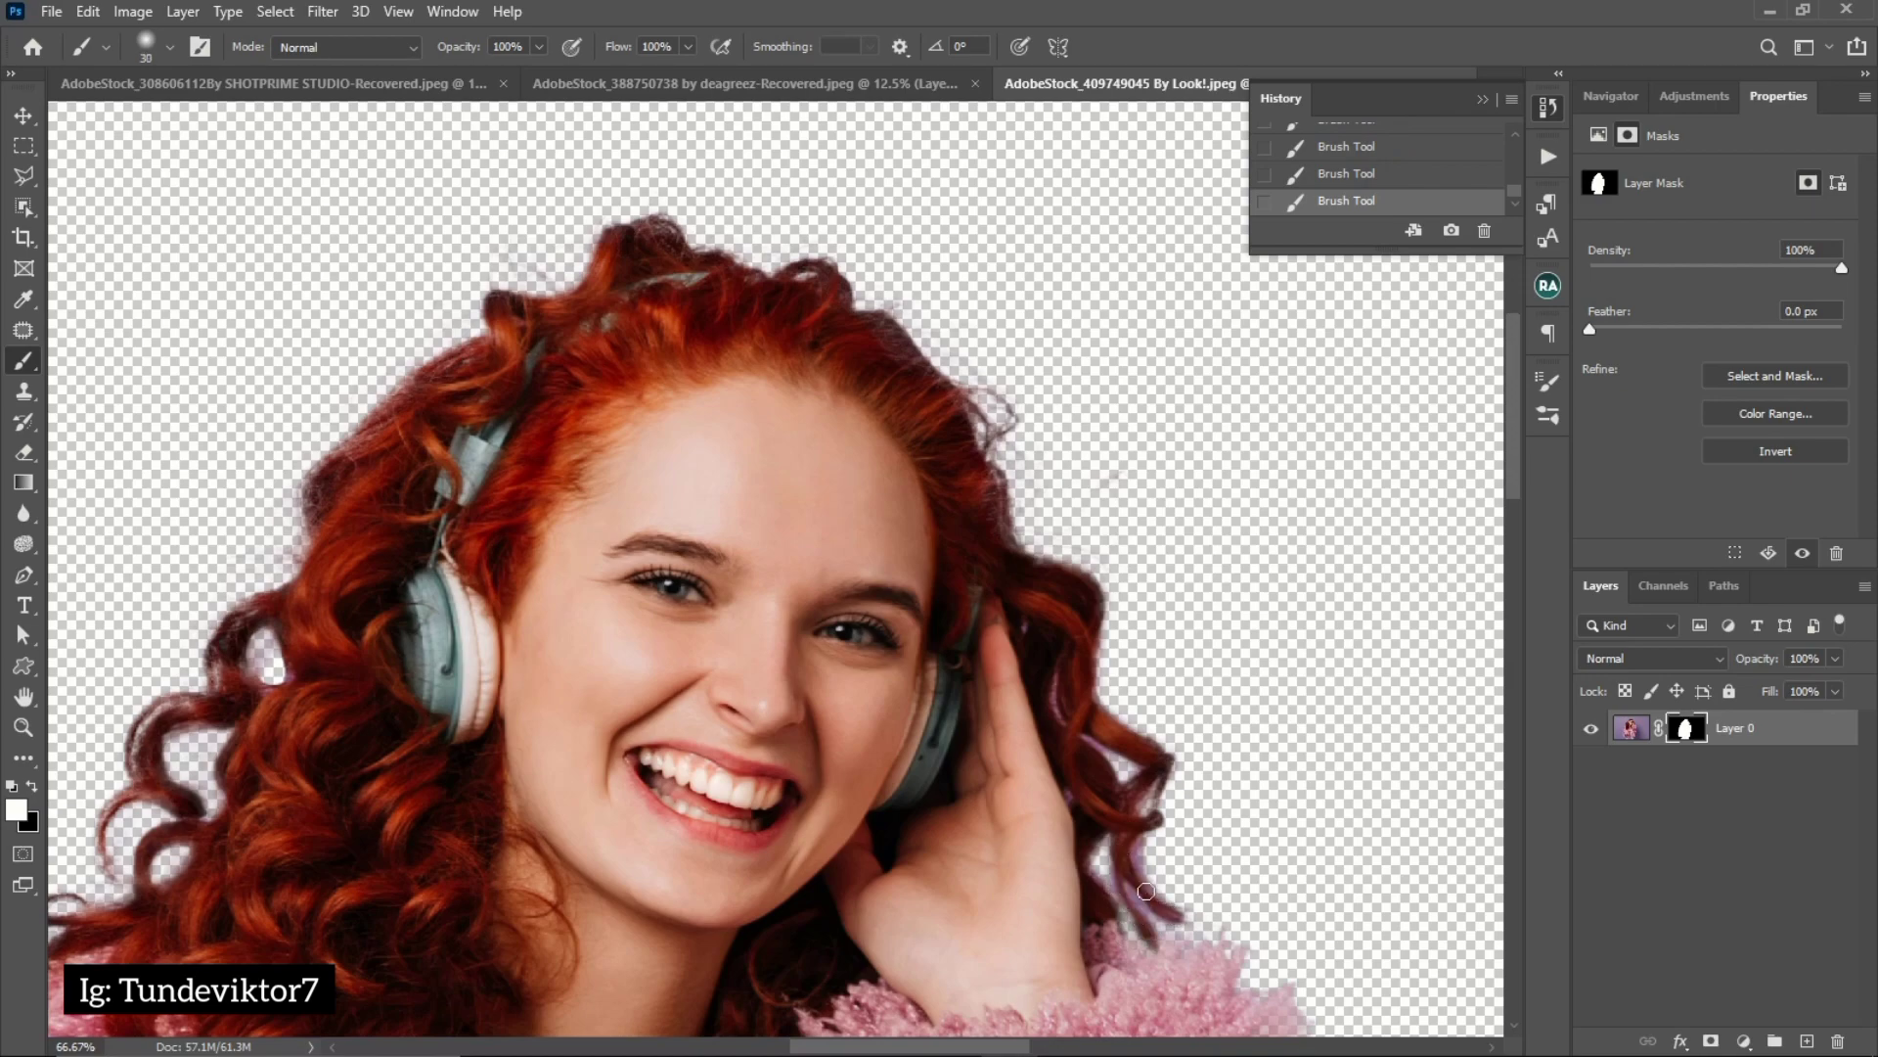
Restore the faded hair edge over the crown and down the side opposite the raised hand, painting white with a brush around 50 px
{"action": "key", "text": "bracketright"}
{"action": "key", "text": "bracketright"}
{"action": "key", "text": "bracketright"}
{"action": "key", "text": "bracketright"}
{"action": "key", "text": "bracketright"}
{"action": "key", "text": "bracketright"}
{"action": "key", "text": "bracketleft"}
{"action": "key", "text": "bracketleft"}
{"action": "key", "text": "bracketleft"}
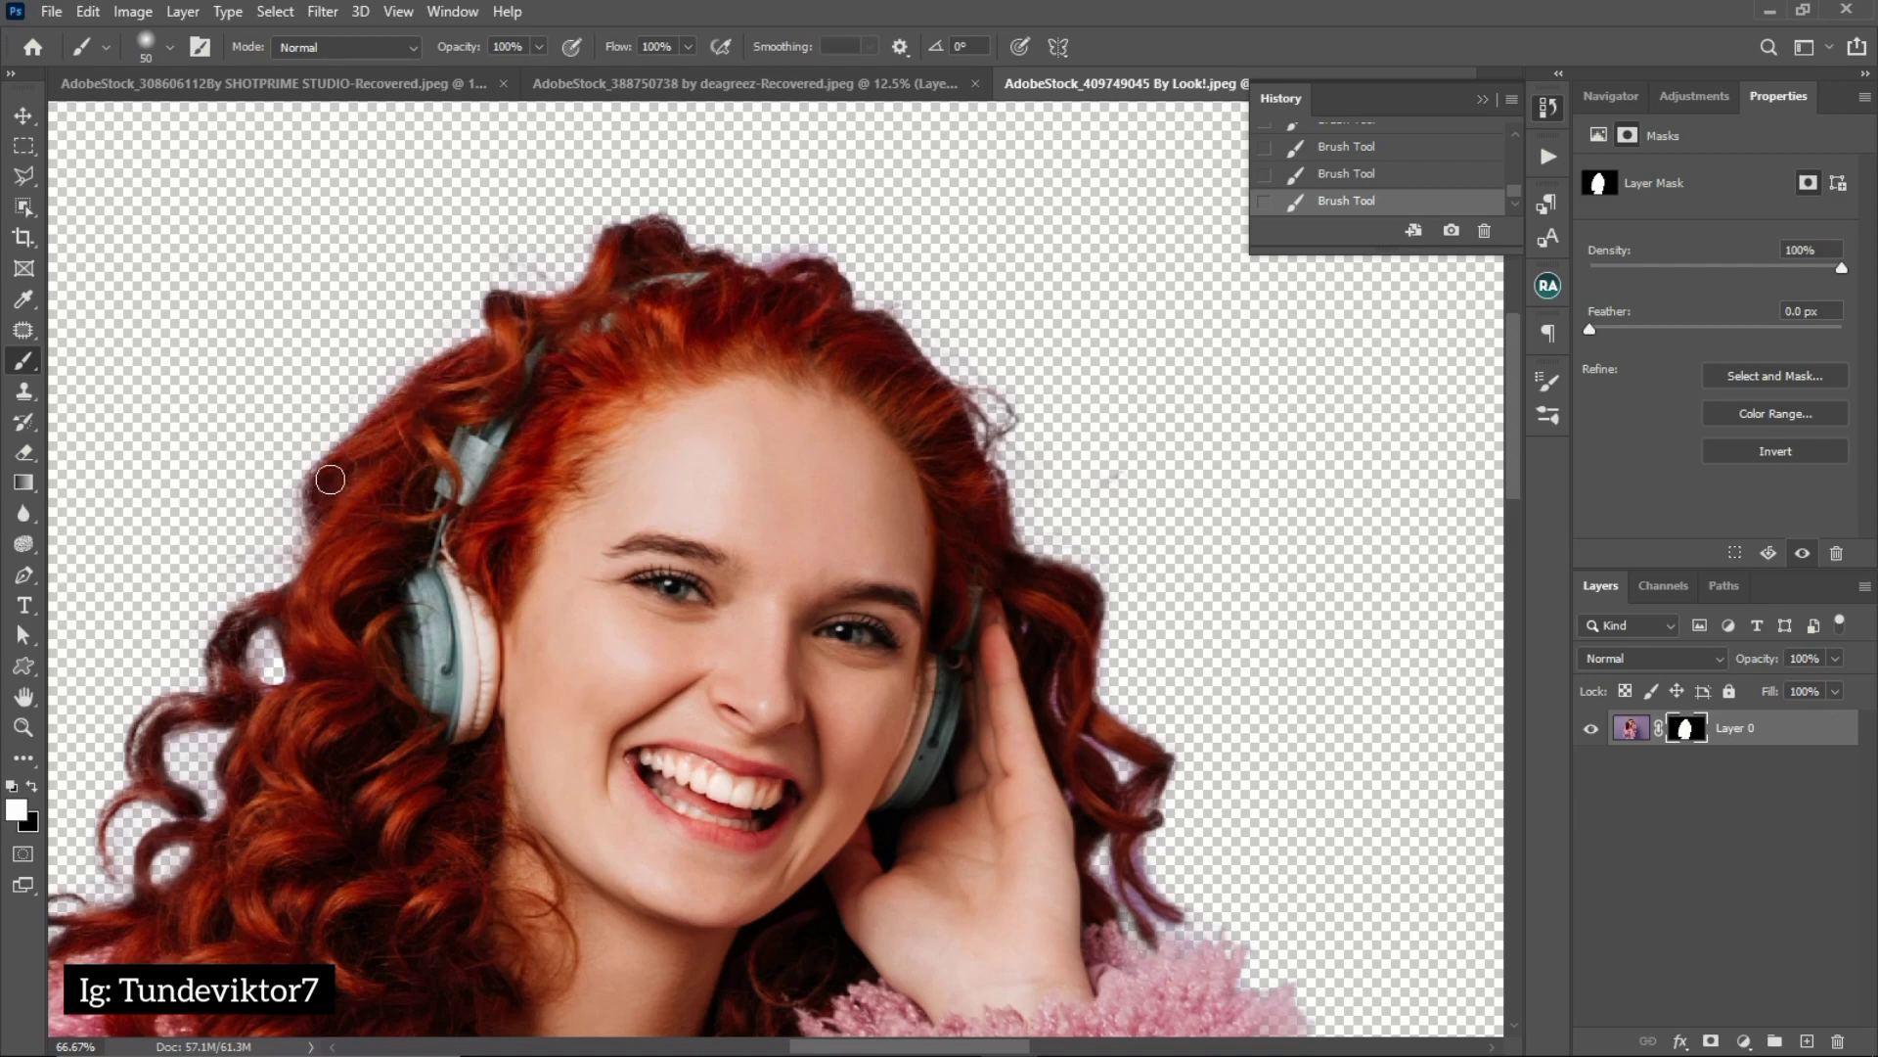
{"action": "key", "text": "bracketleft"}
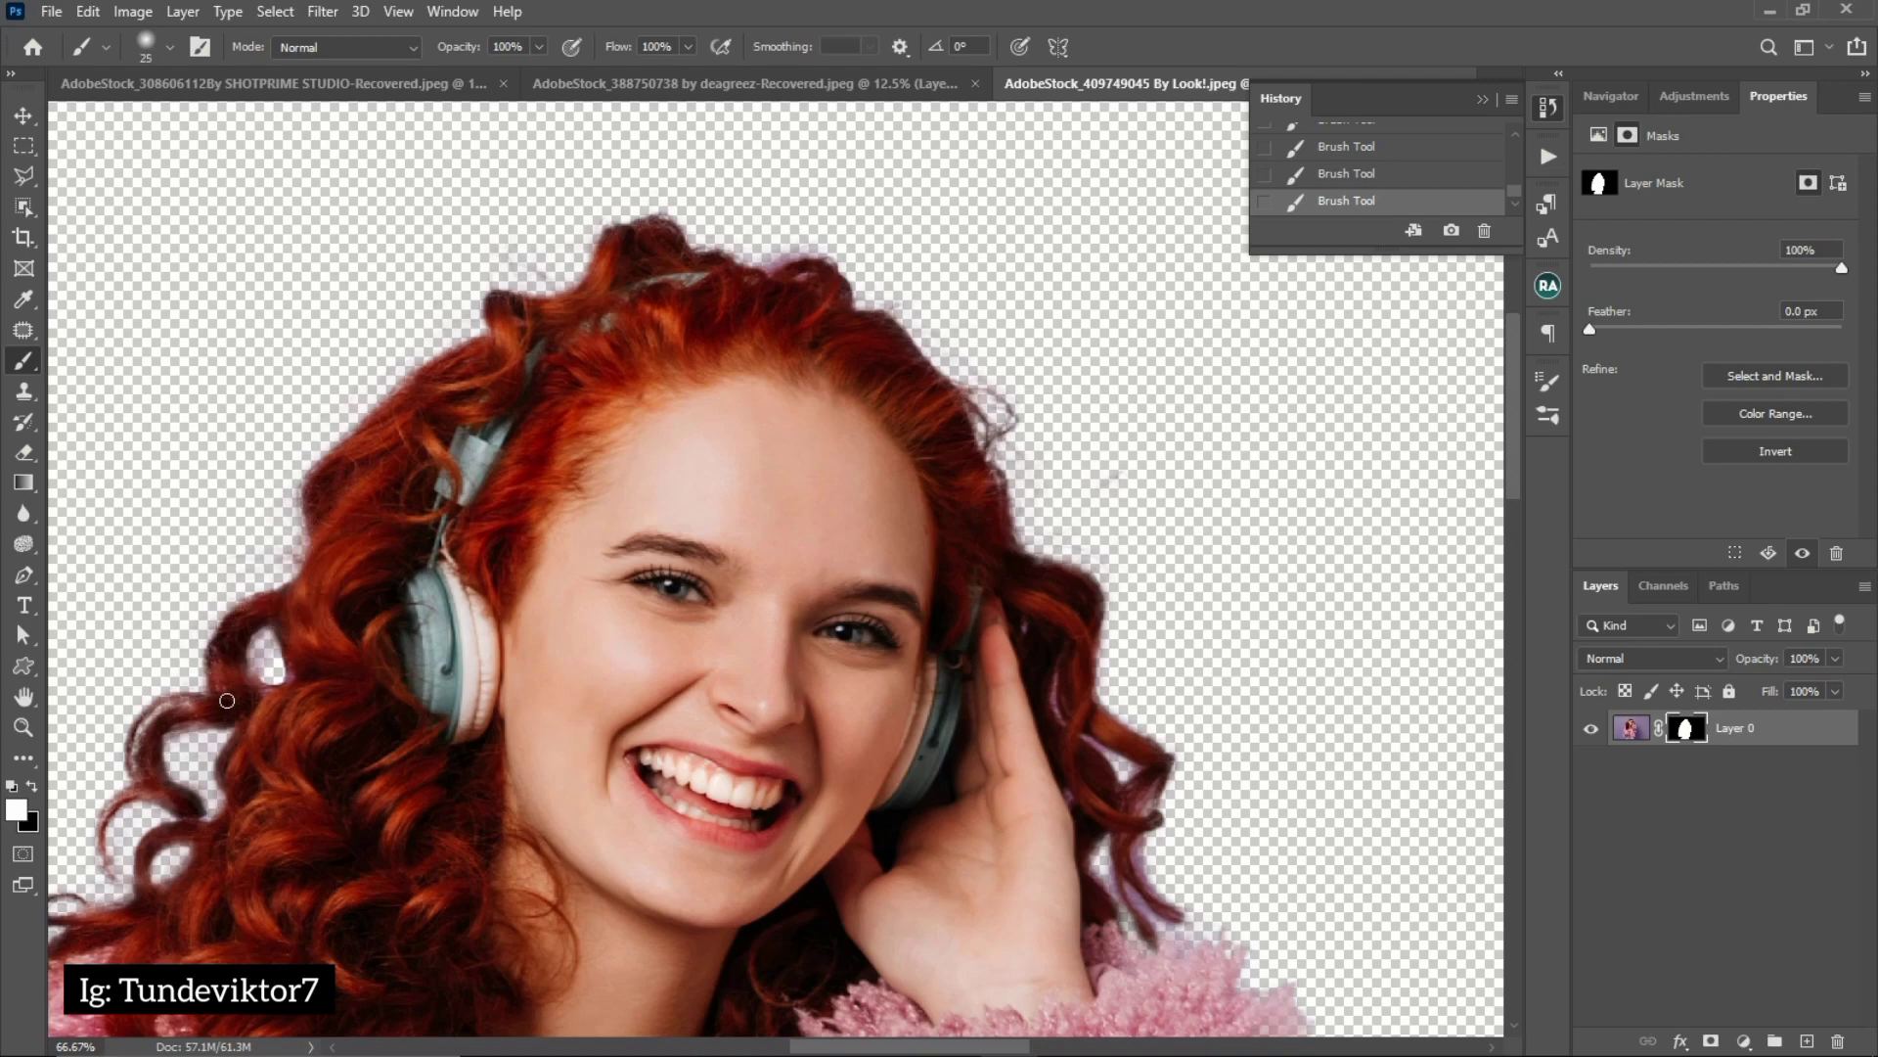
Restore the outer looping curls opposite the raised hand with a 20 px white brush on the mask, undoing and repainting one stroke
{"action": "mouse_move", "coordinate": [130, 759]}
{"action": "left_mouse_down"}
{"action": "mouse_move", "coordinate": [181, 706]}
{"action": "mouse_move", "coordinate": [217, 703]}
{"action": "left_mouse_up"}
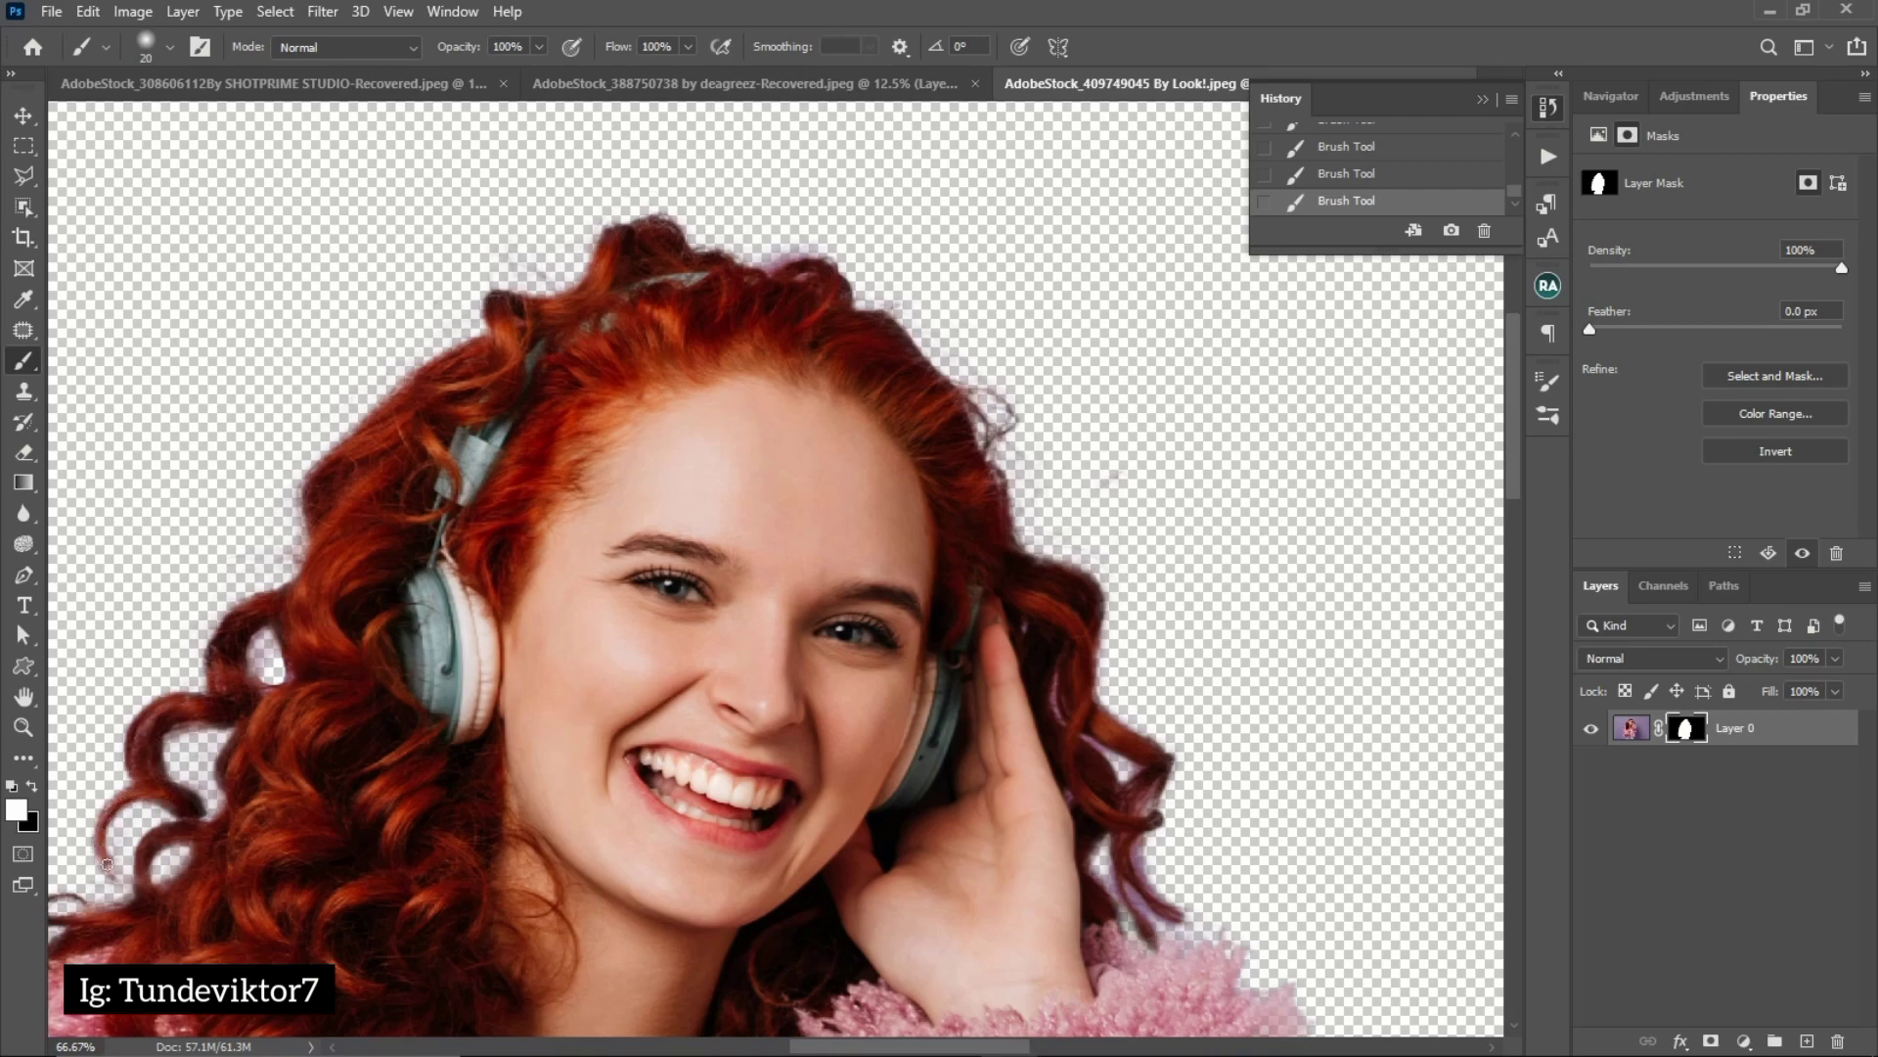
{"action": "mouse_move", "coordinate": [118, 882]}
{"action": "left_mouse_down"}
{"action": "mouse_move", "coordinate": [91, 844]}
{"action": "mouse_move", "coordinate": [137, 793]}
{"action": "left_mouse_up"}
{"action": "key", "text": "ctrl+z"}
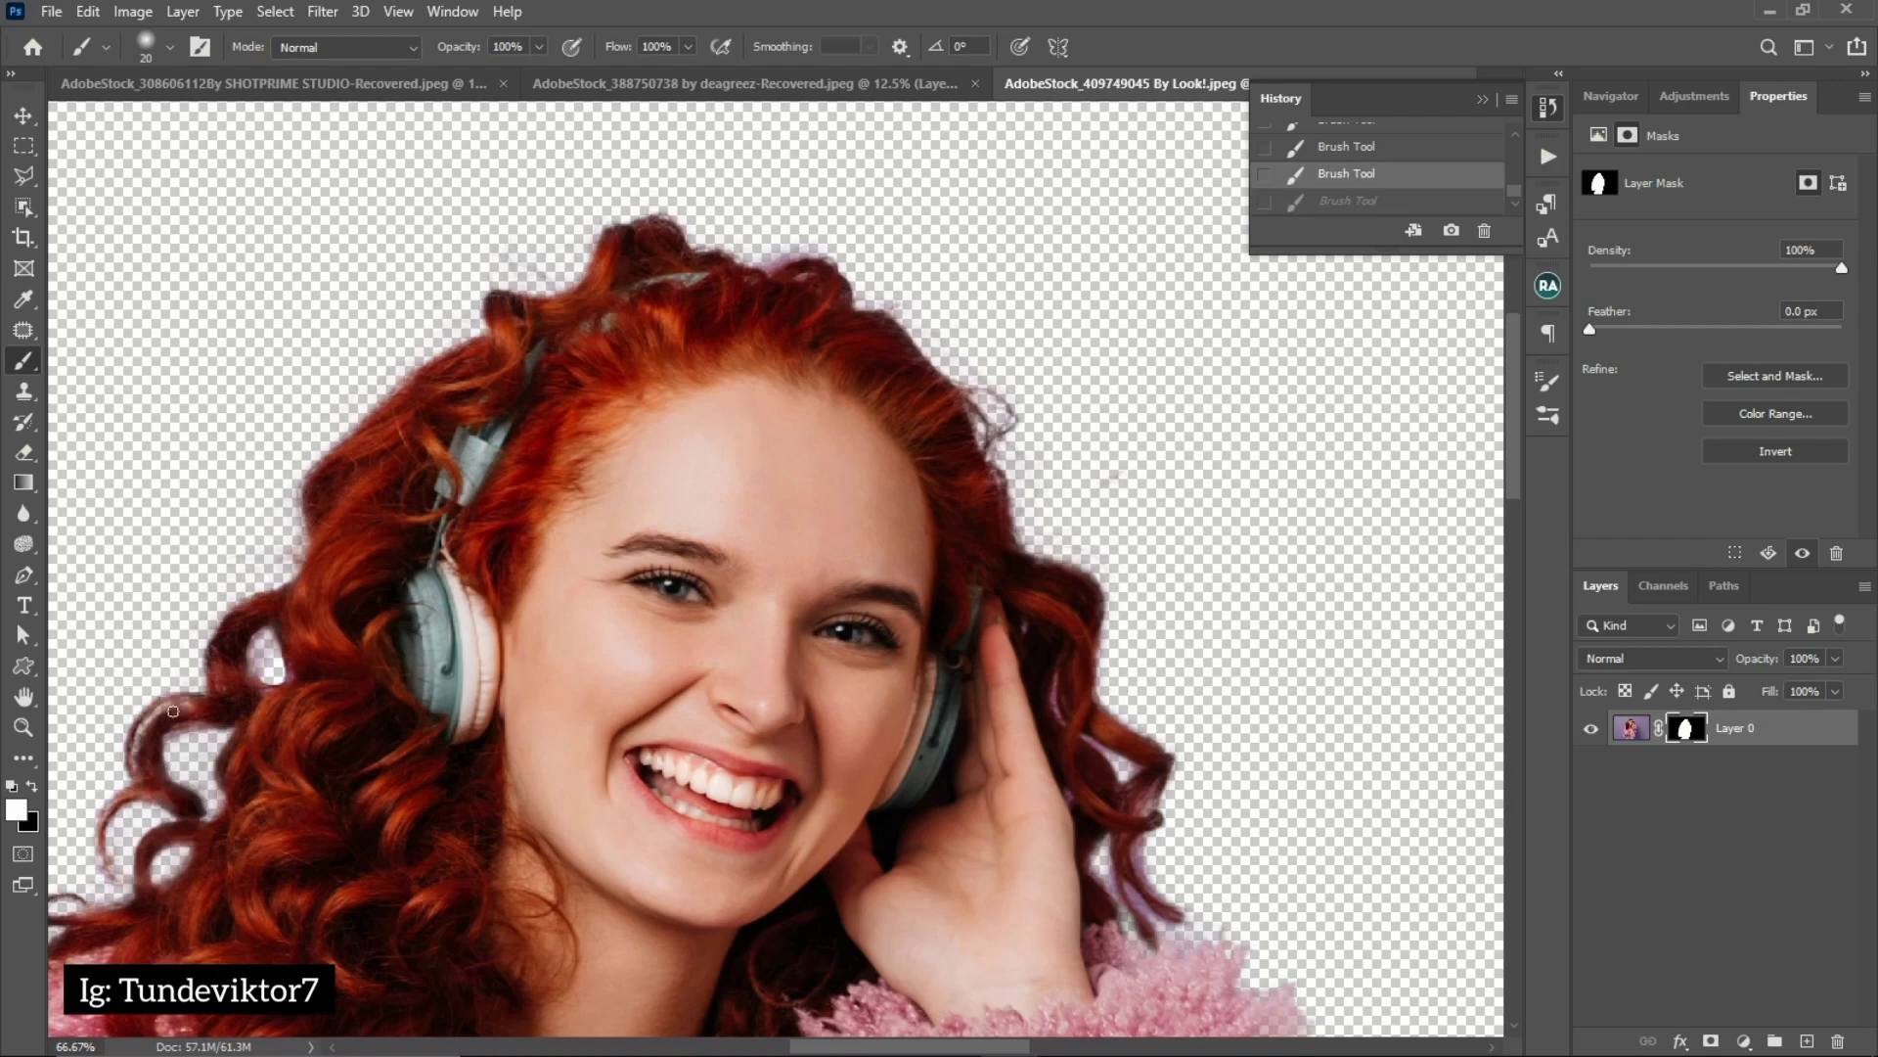
{"action": "left_click_drag", "start_coordinate": [138, 744], "coordinate": [143, 798]}
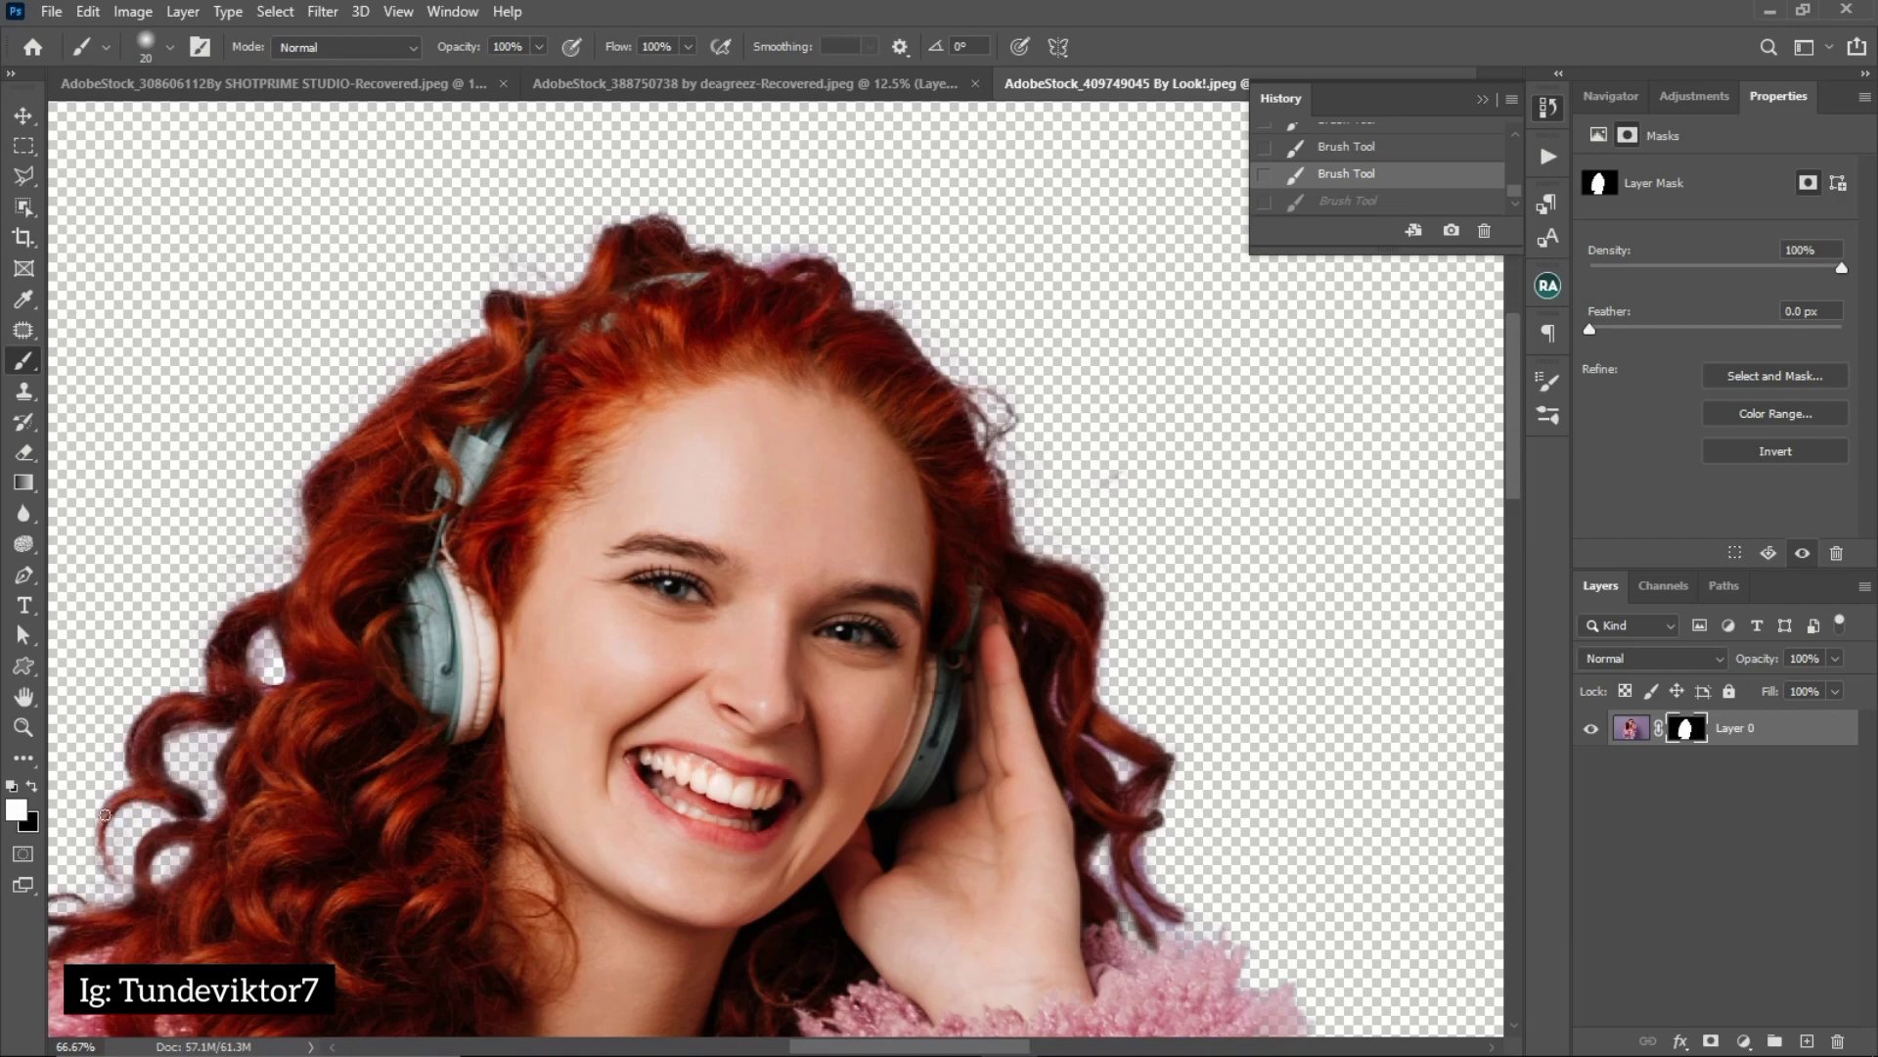
{"action": "left_click_drag", "start_coordinate": [106, 858], "coordinate": [111, 873]}
Paint the lower curls over the coat's shoulder back into the mask with a 25 to 35 px white brush, and check the whole cutout
{"action": "left_click_drag", "start_coordinate": [349, 824], "coordinate": [572, 398]}
{"action": "key", "text": "bracketright"}
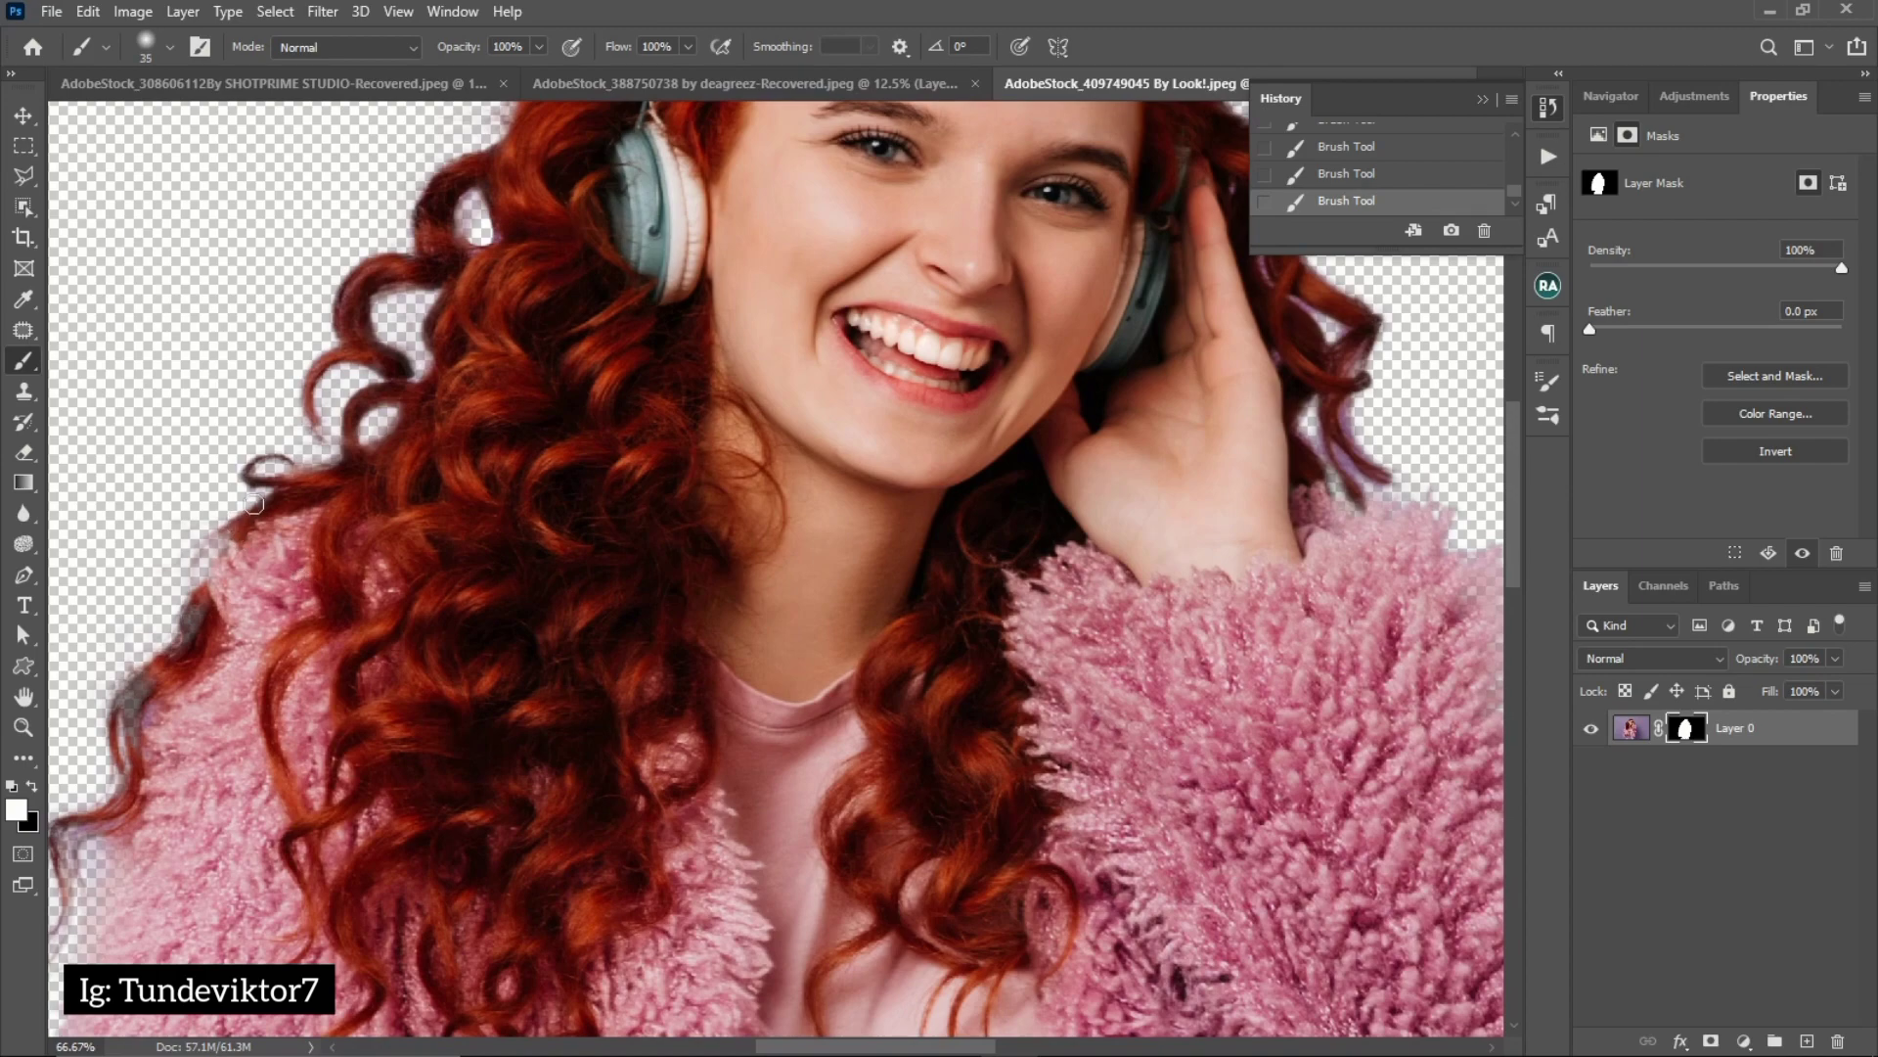
{"action": "left_click_drag", "start_coordinate": [250, 475], "coordinate": [278, 461]}
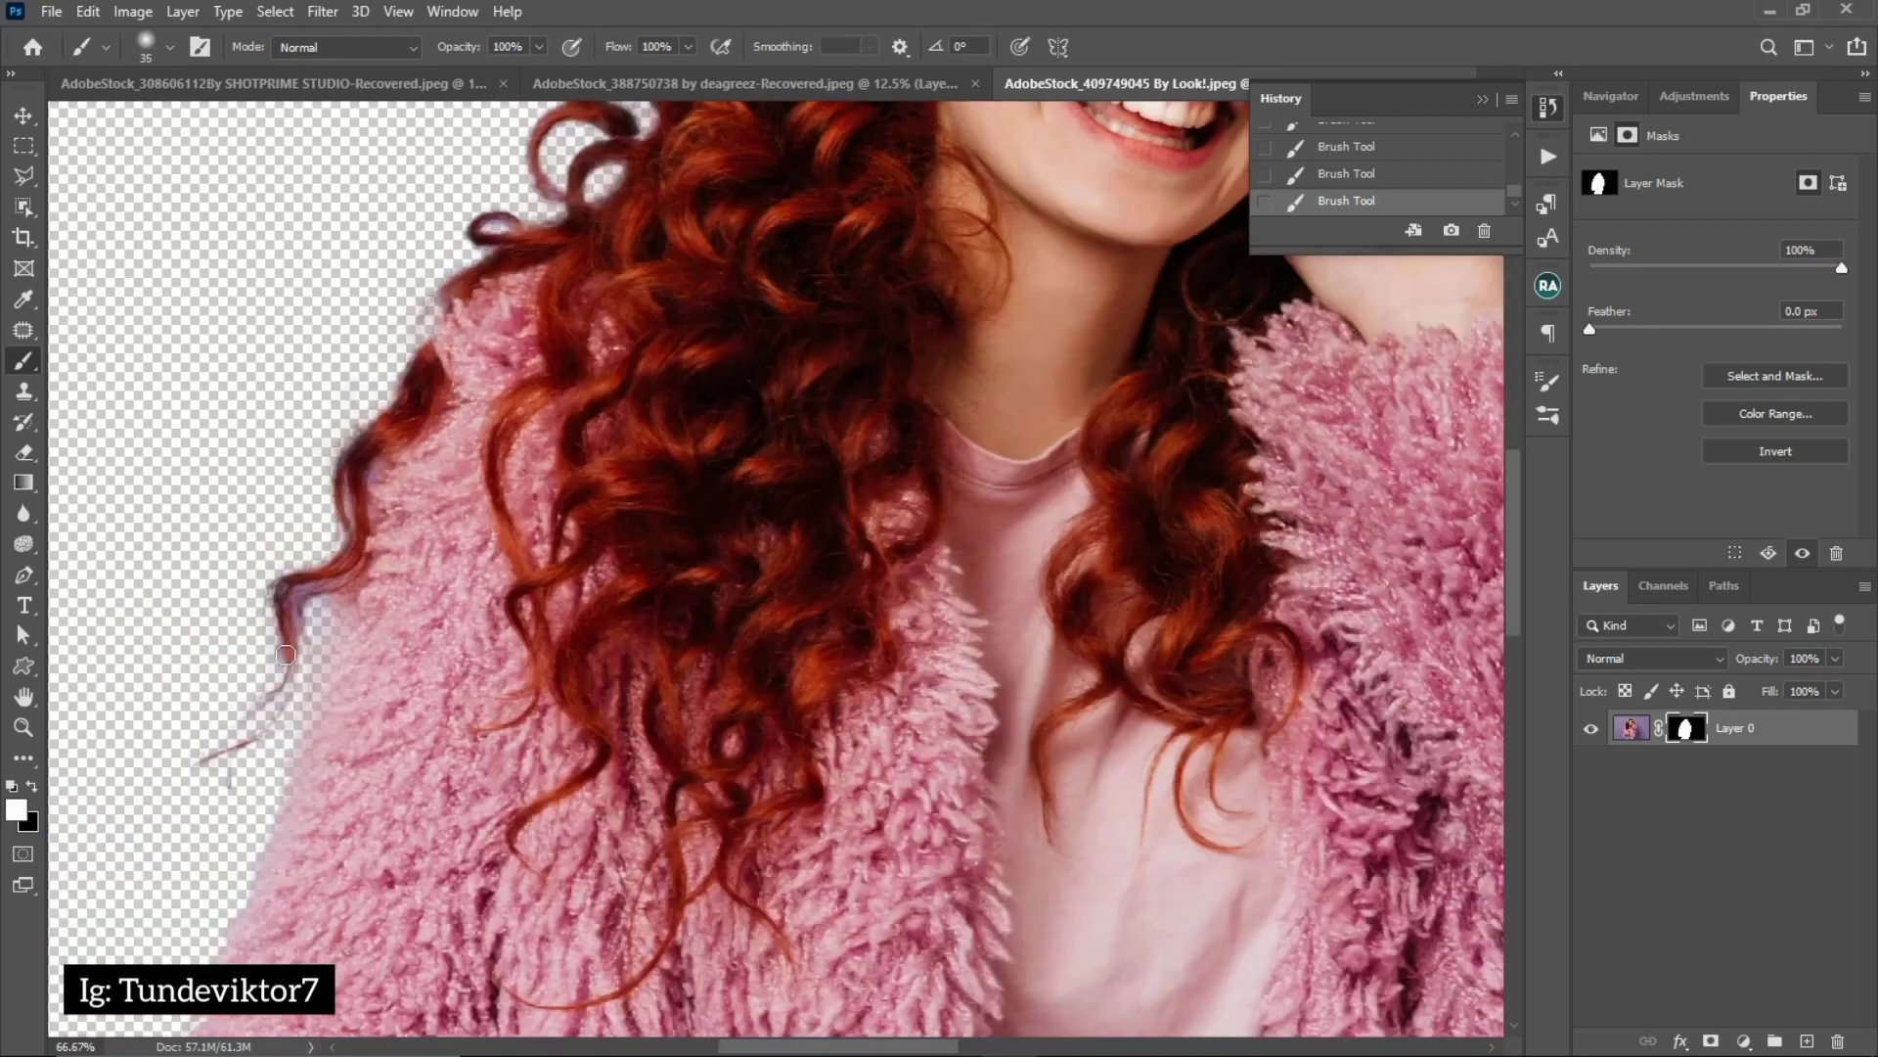
{"action": "mouse_move", "coordinate": [284, 657]}
{"action": "left_mouse_down"}
{"action": "mouse_move", "coordinate": [304, 601]}
{"action": "mouse_move", "coordinate": [285, 669]}
{"action": "left_mouse_up"}
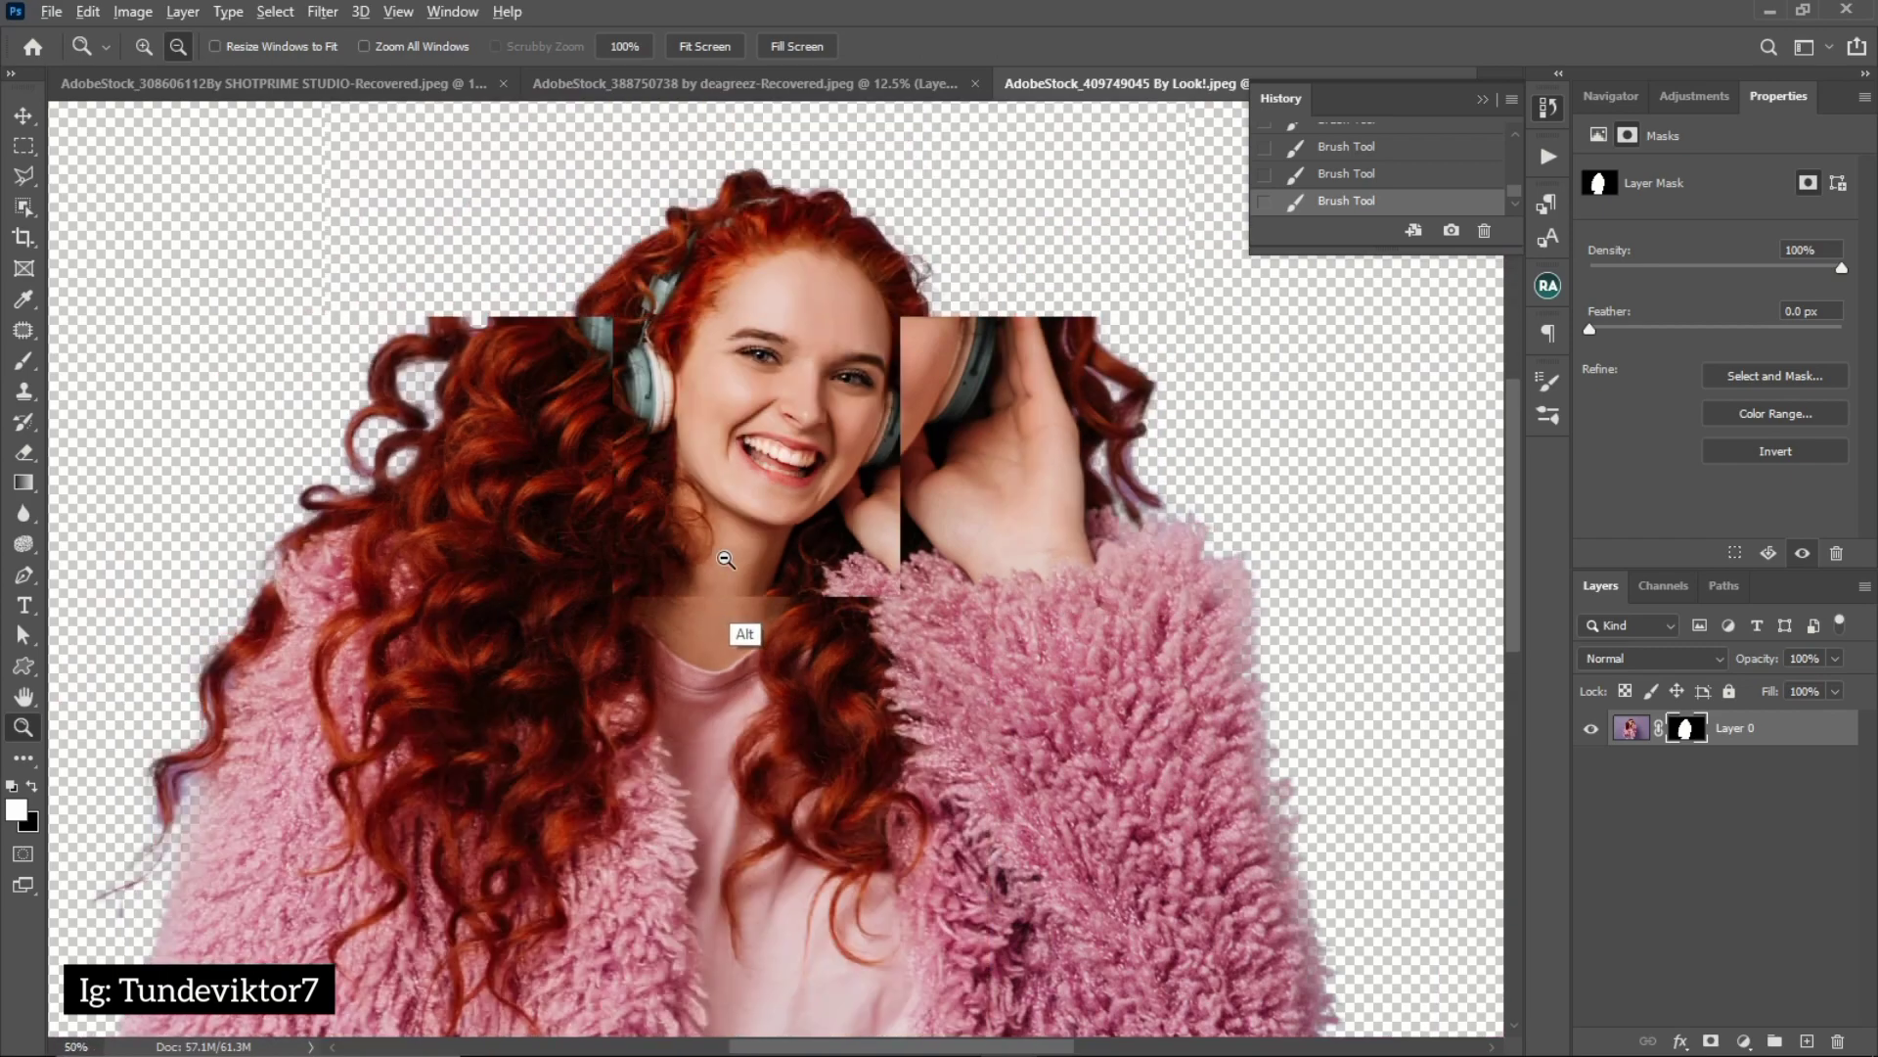
{"action": "key", "text": "b"}
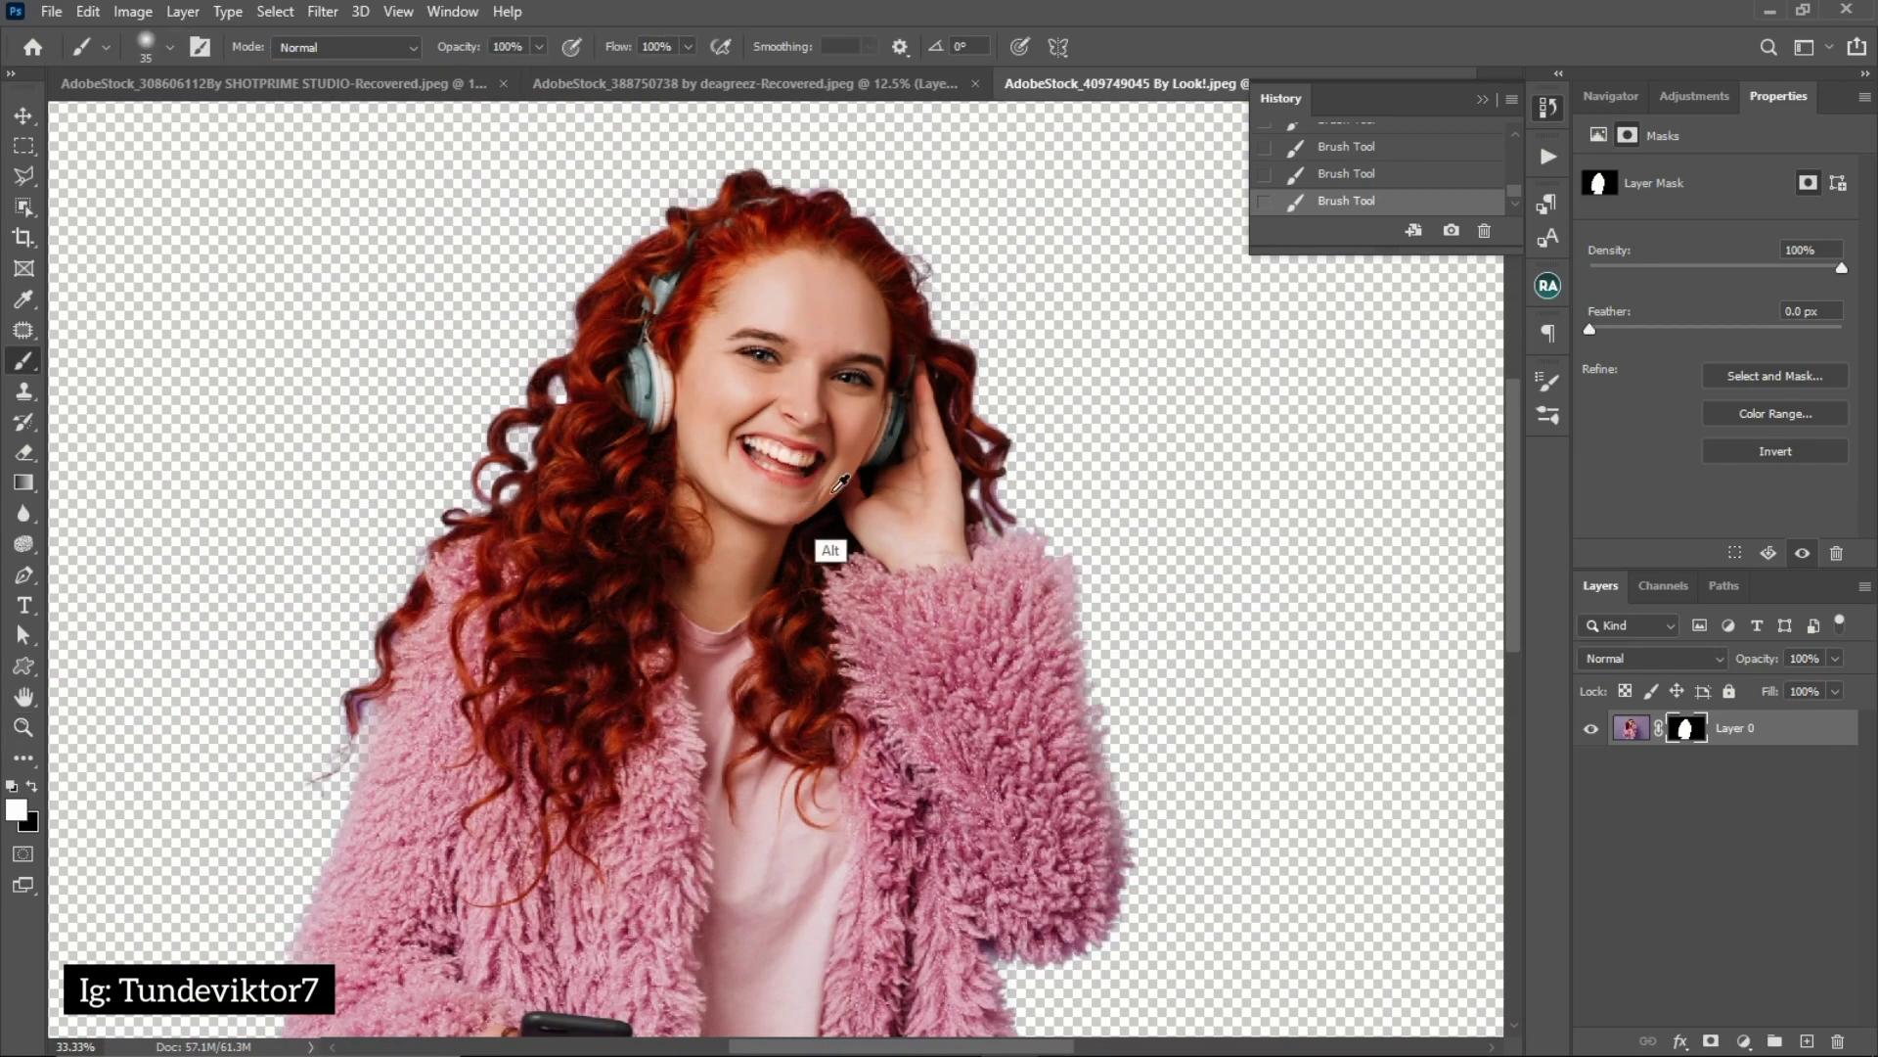
{"action": "key", "text": "z"}
{"action": "left_click", "coordinate": [800, 524], "text": "alt"}
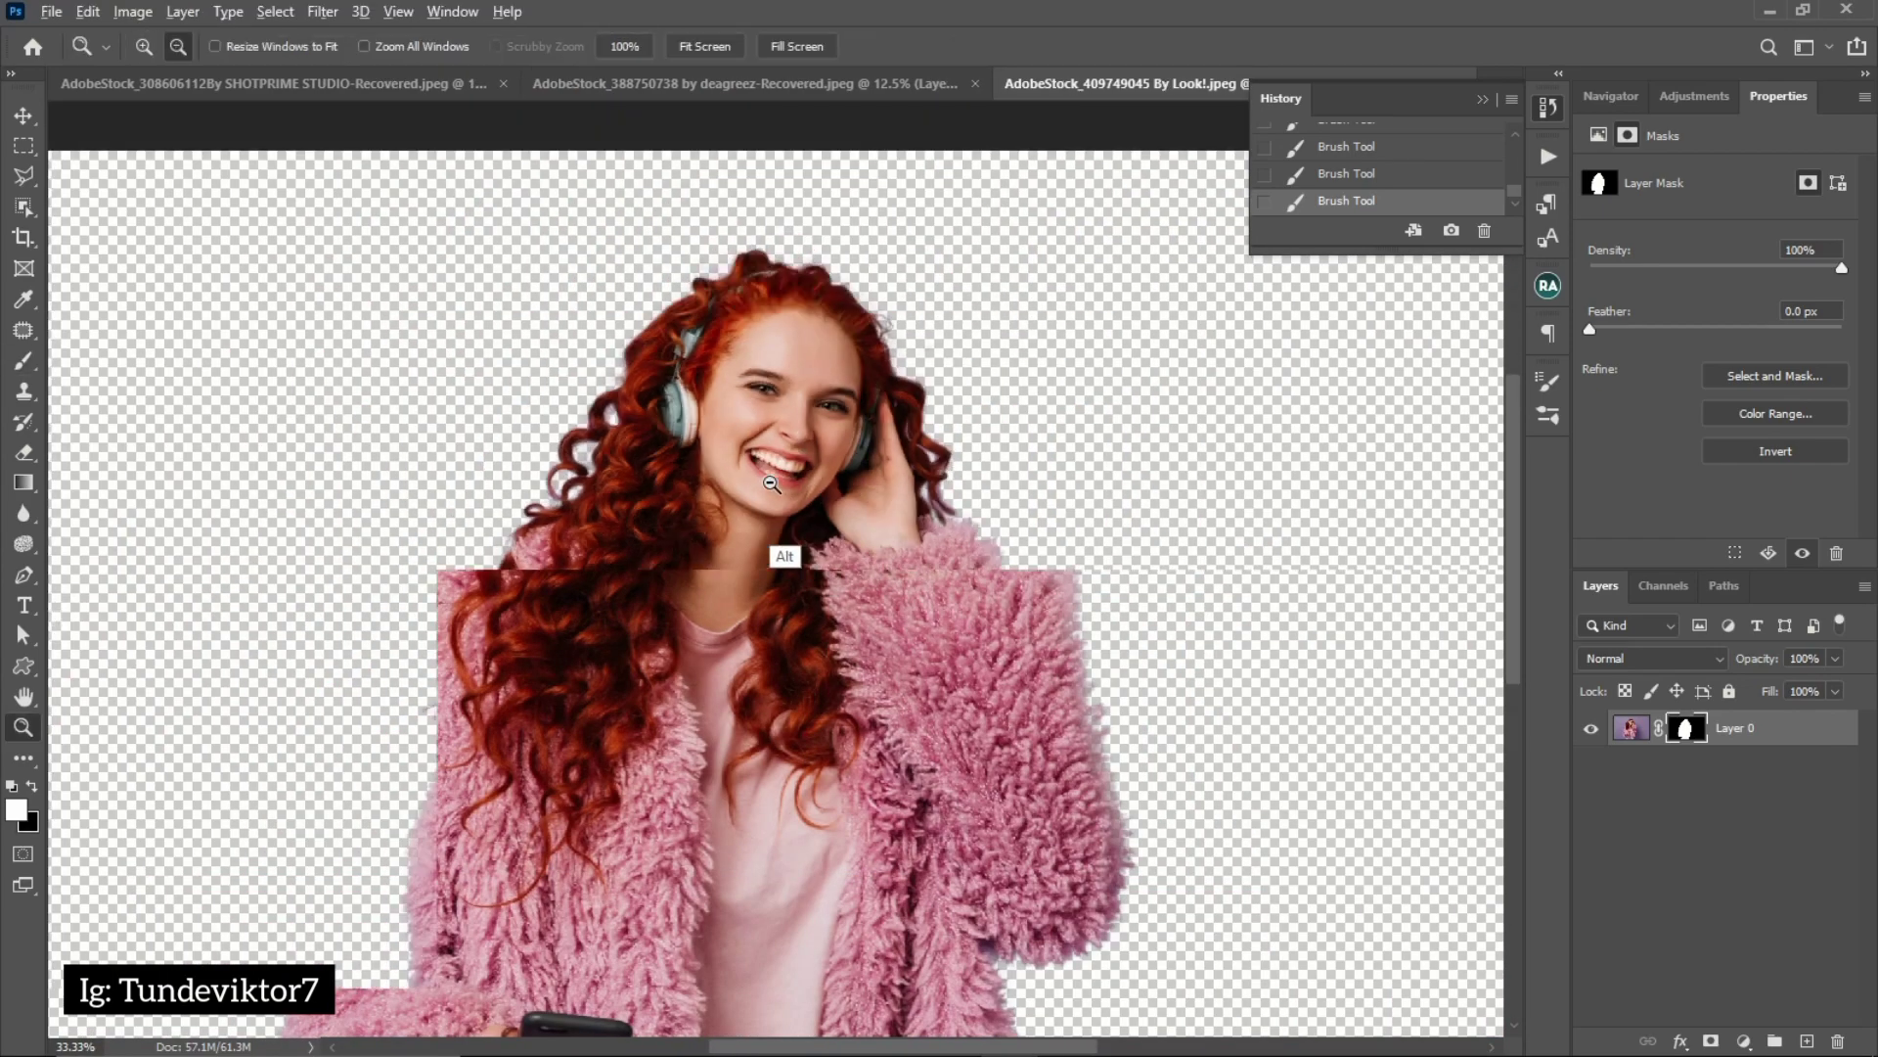
{"action": "key", "text": "b"}
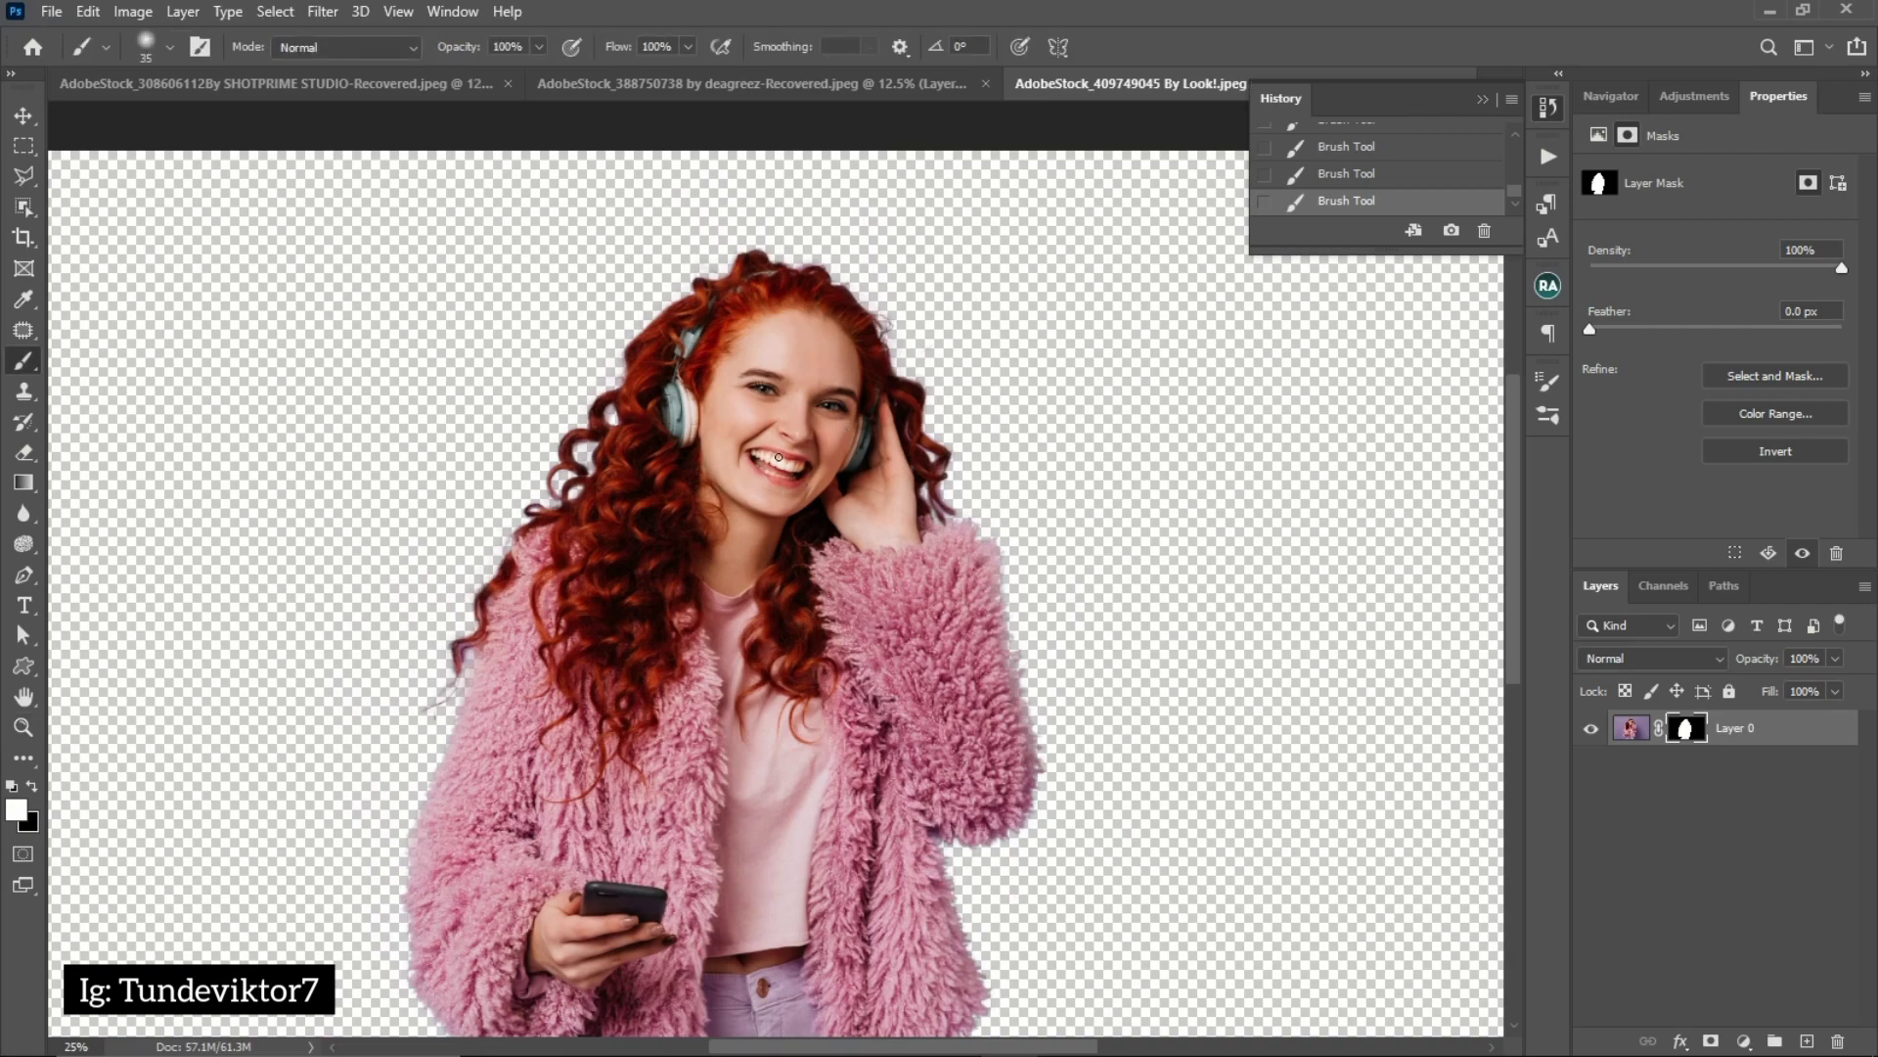